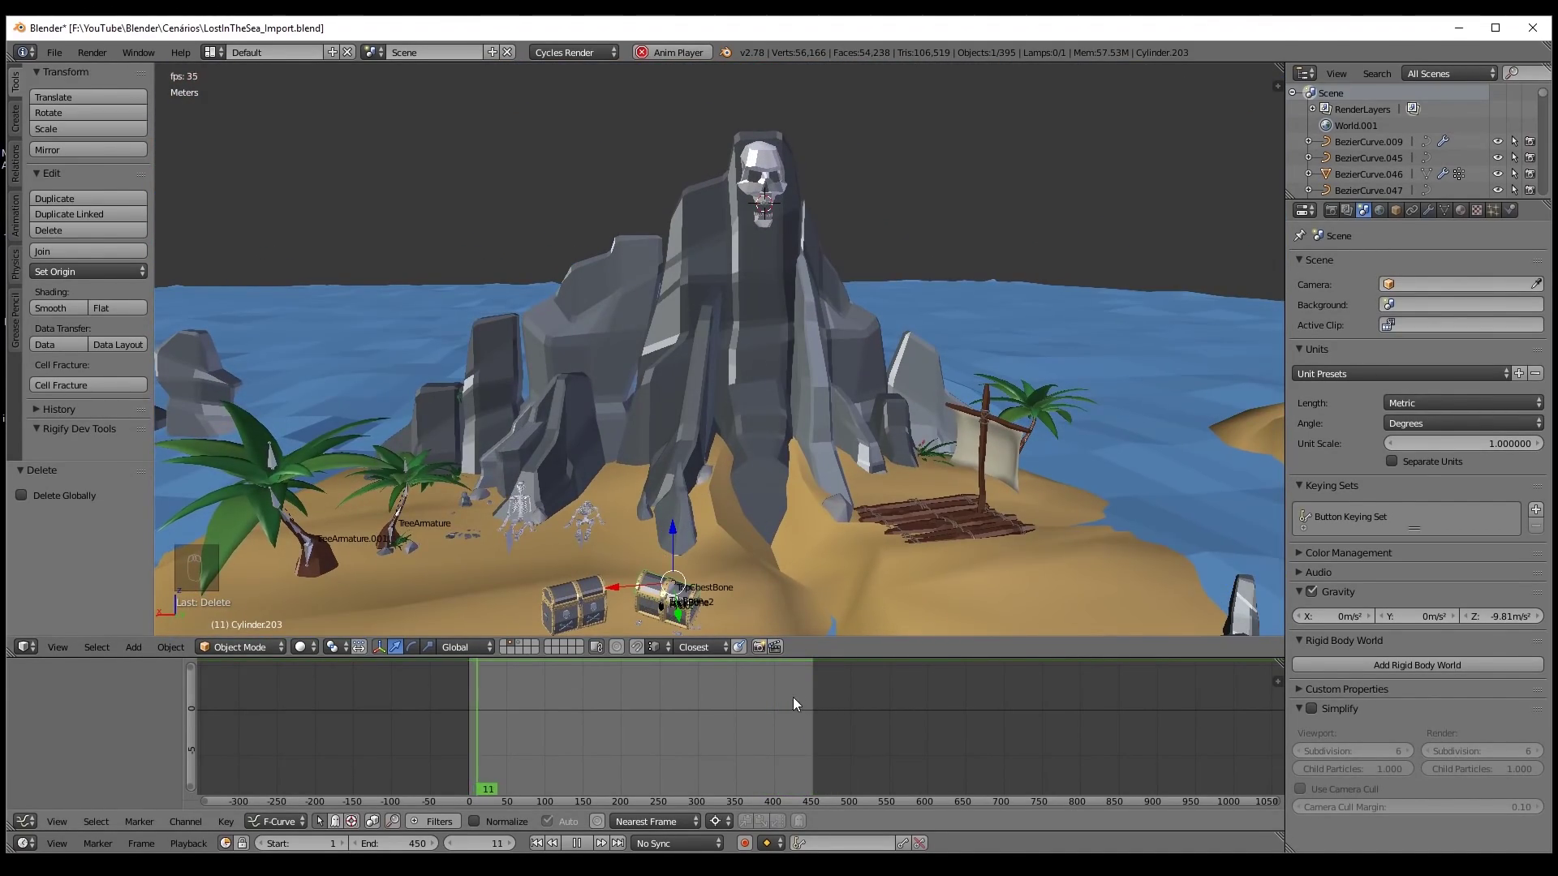
Stop the animation playback, select the skull's upper teeth and snap the 3D cursor to them
key("alt+a")
left_click_drag(487, 682, 438, 656)
middle_click_drag(647, 322, 708, 316)
scroll(611, 225, "up", 1)
middle_click_drag(611, 225, 731, 361, "shift")
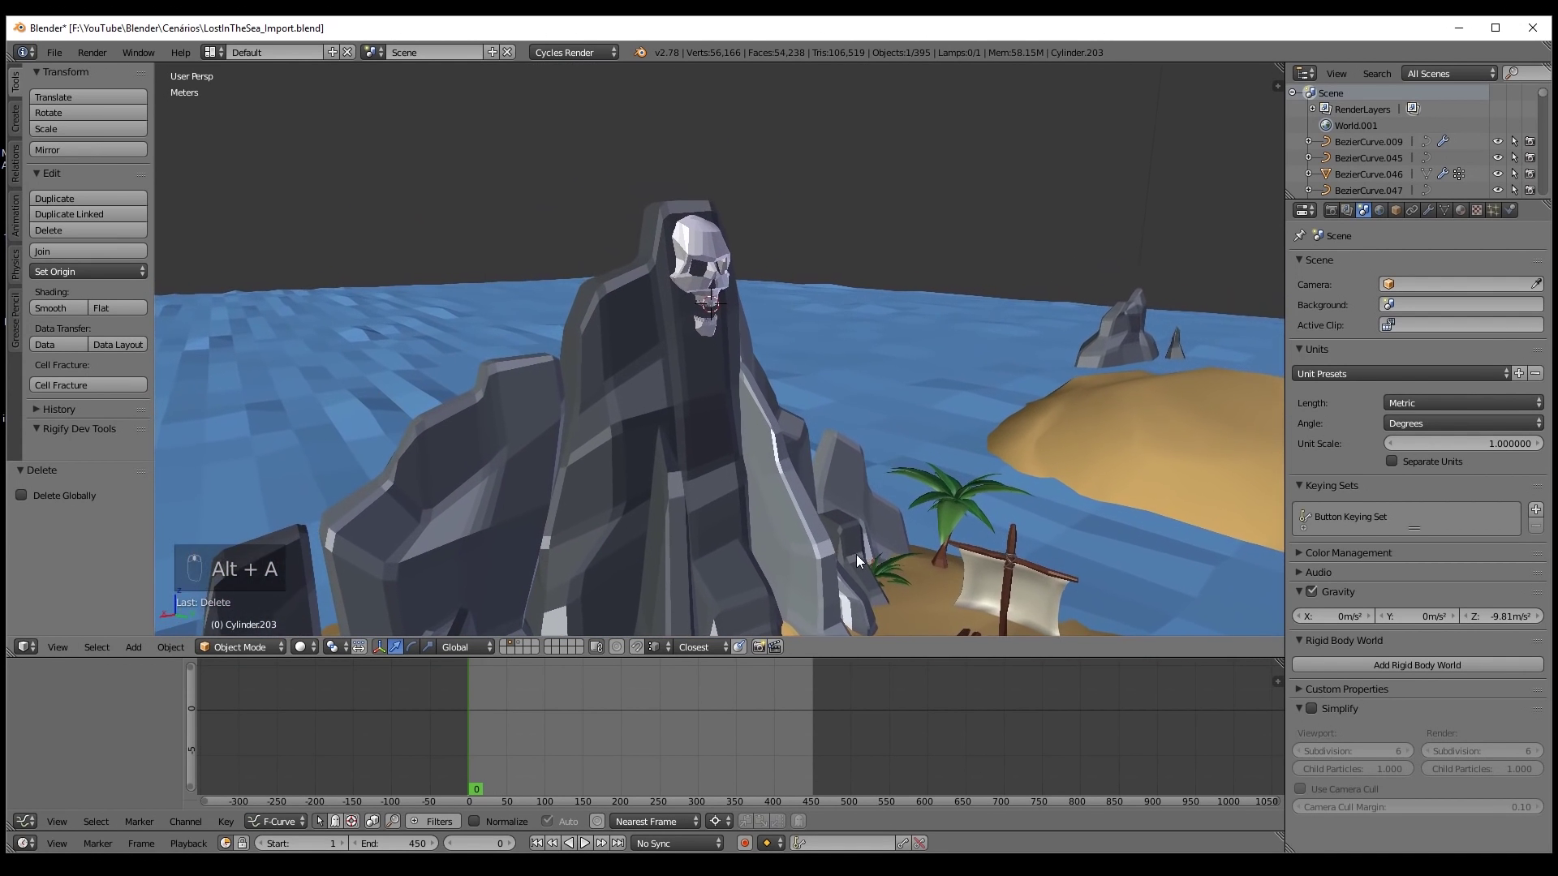
scroll(631, 270, "up", 3)
middle_click_drag(708, 275, 749, 281)
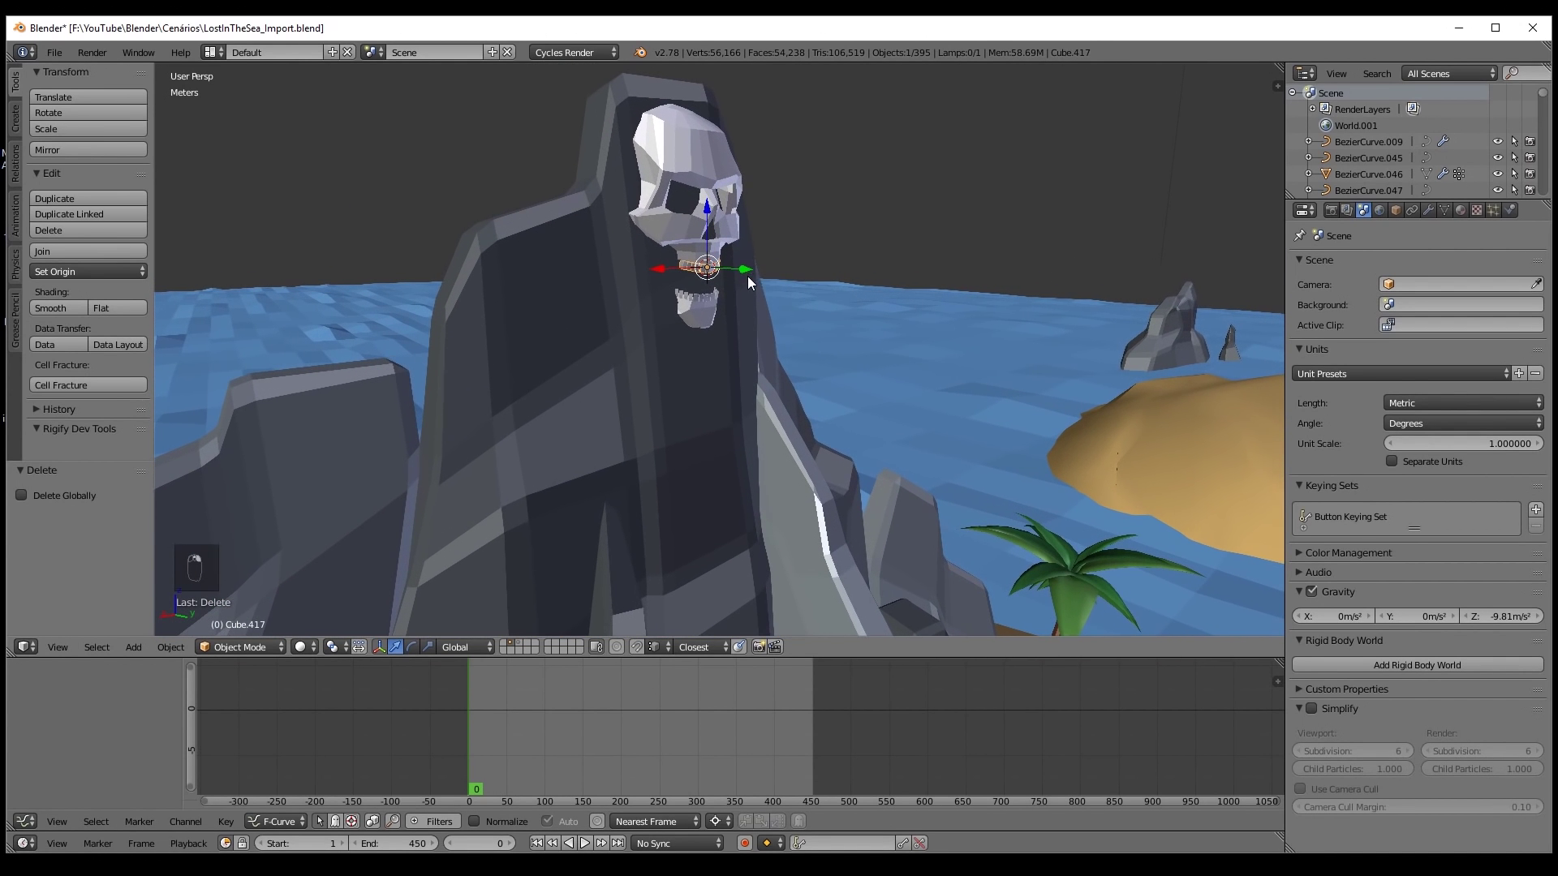
key("KP_Decimal")
key("shift+s")
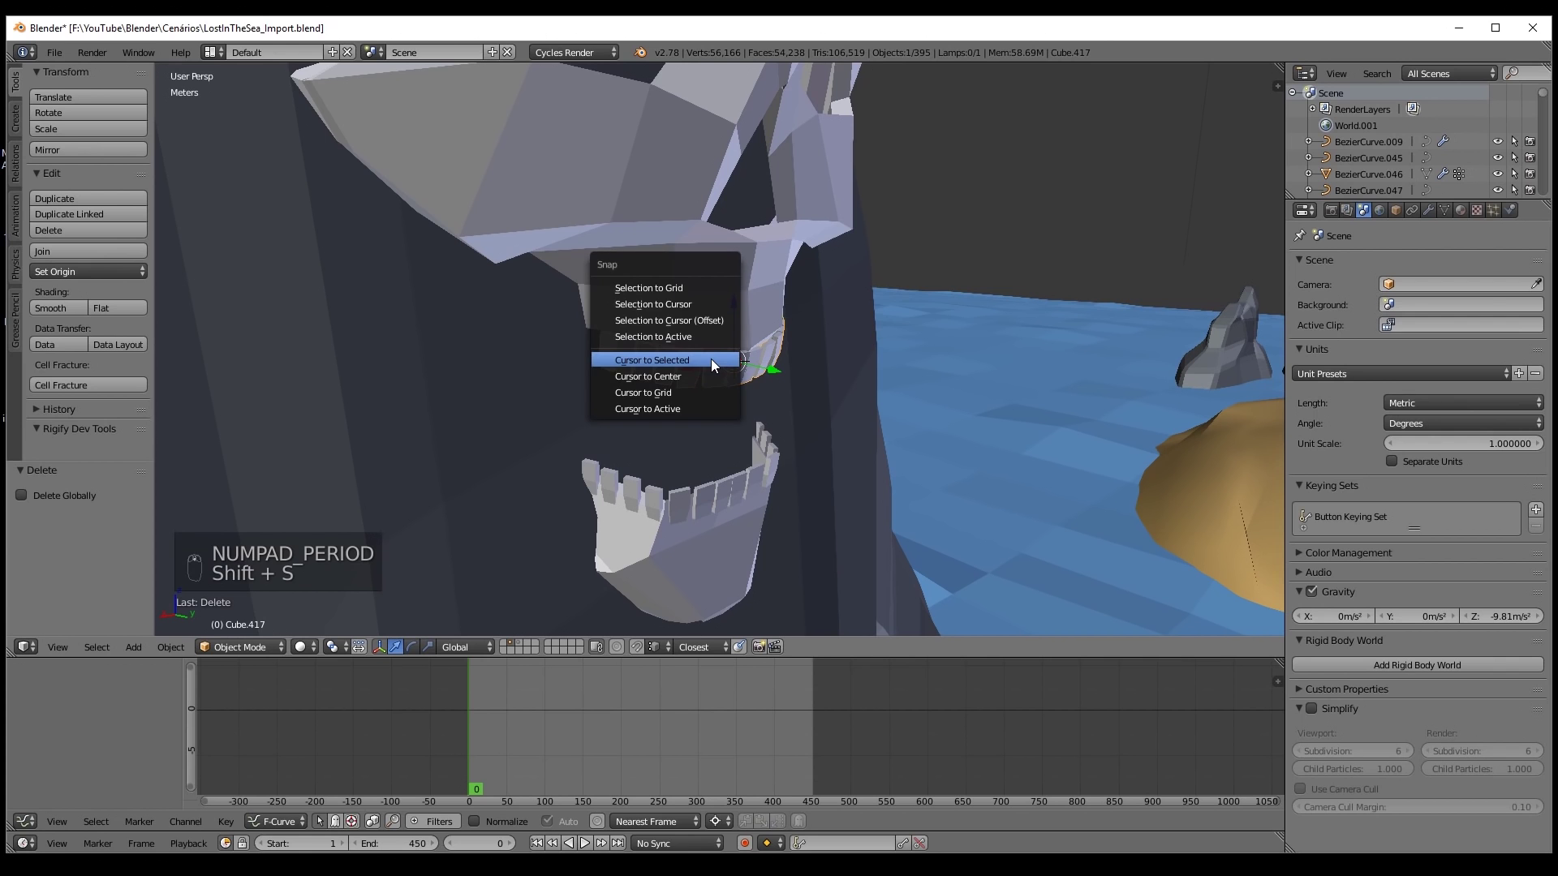
left_click(709, 362)
Add a UV sphere at the 3D cursor and scale it down to about 0.2
key("shift+a")
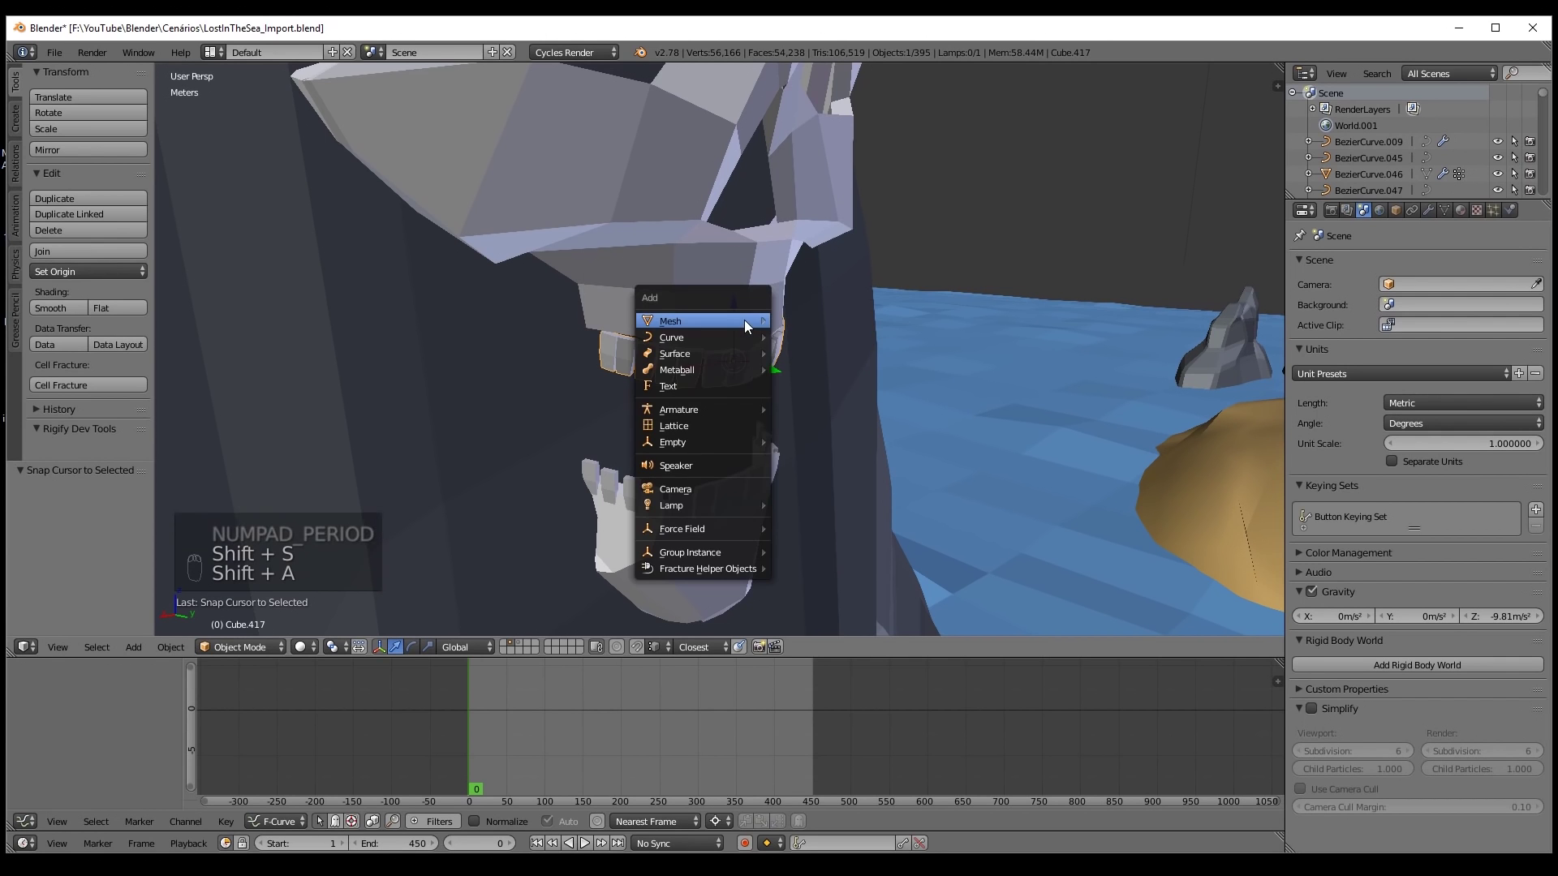
mouse_move(751, 321)
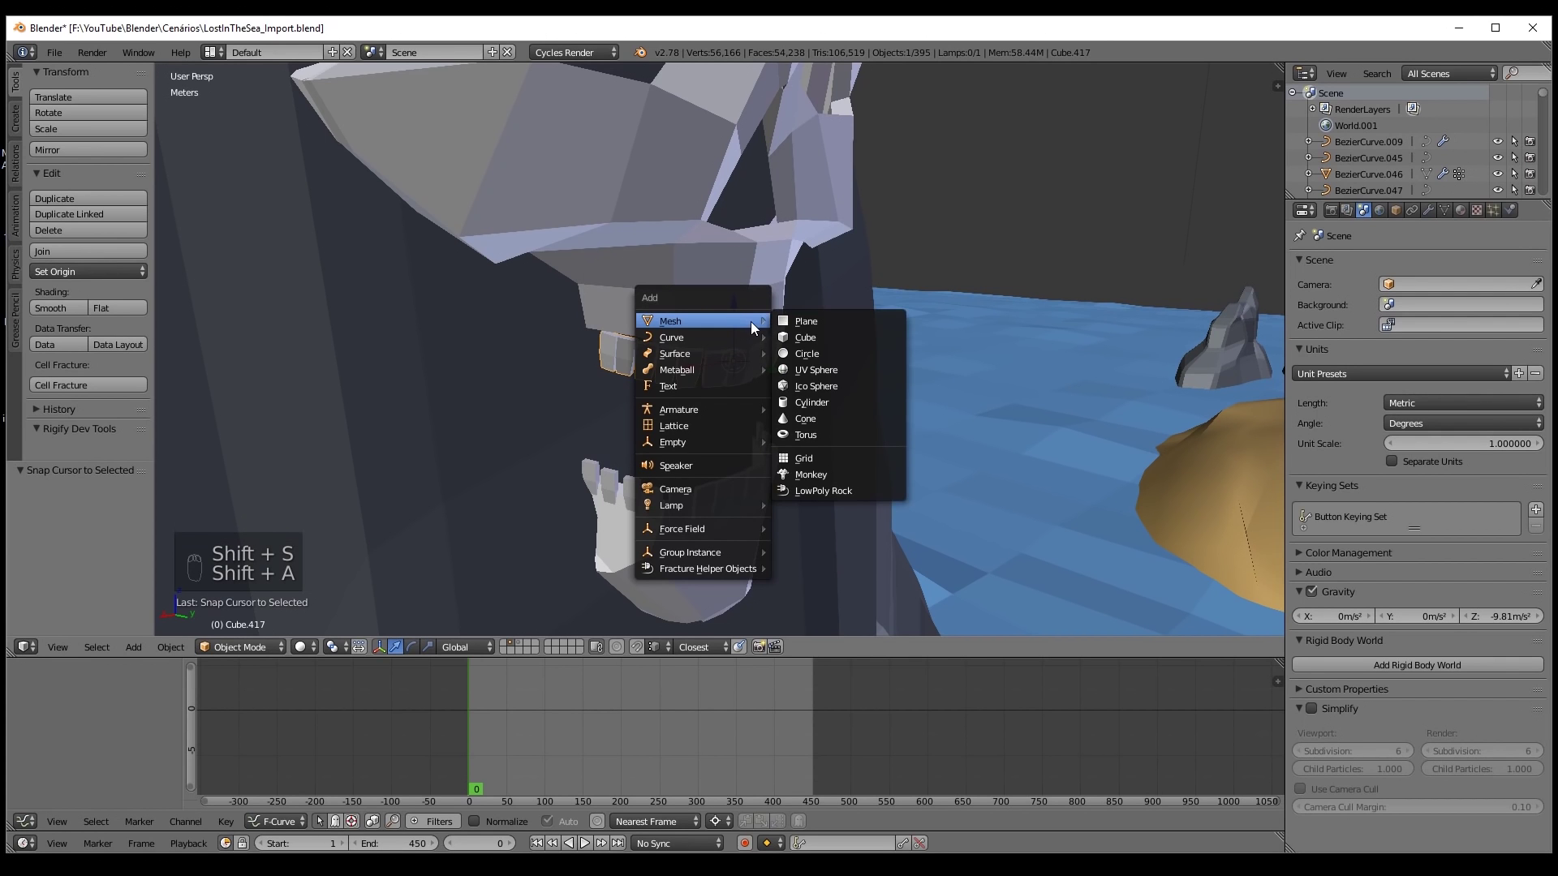
left_click(826, 375)
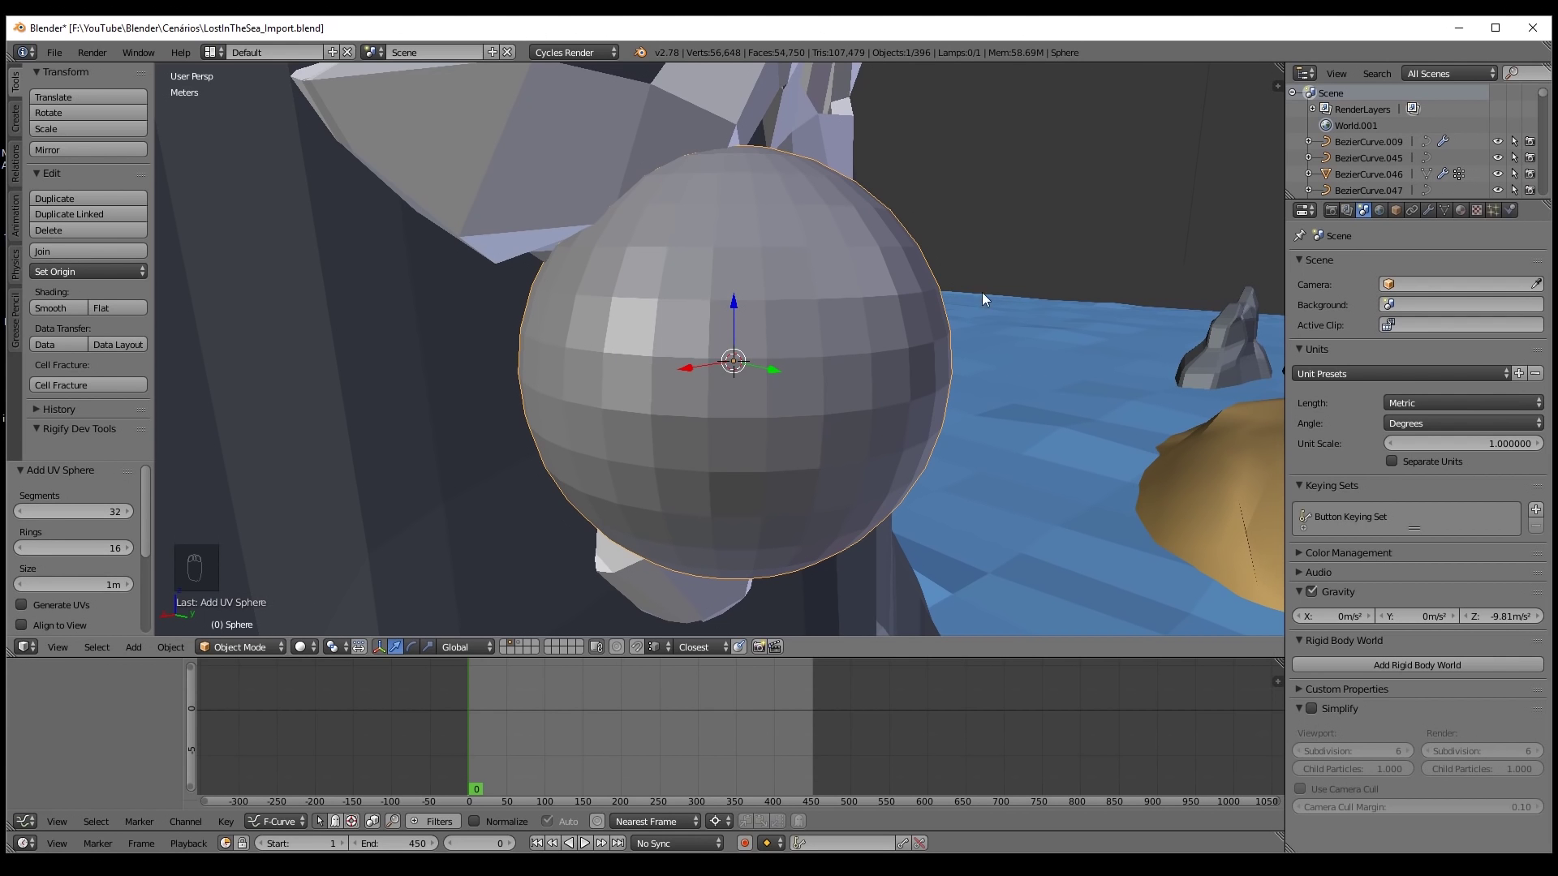
key("s")
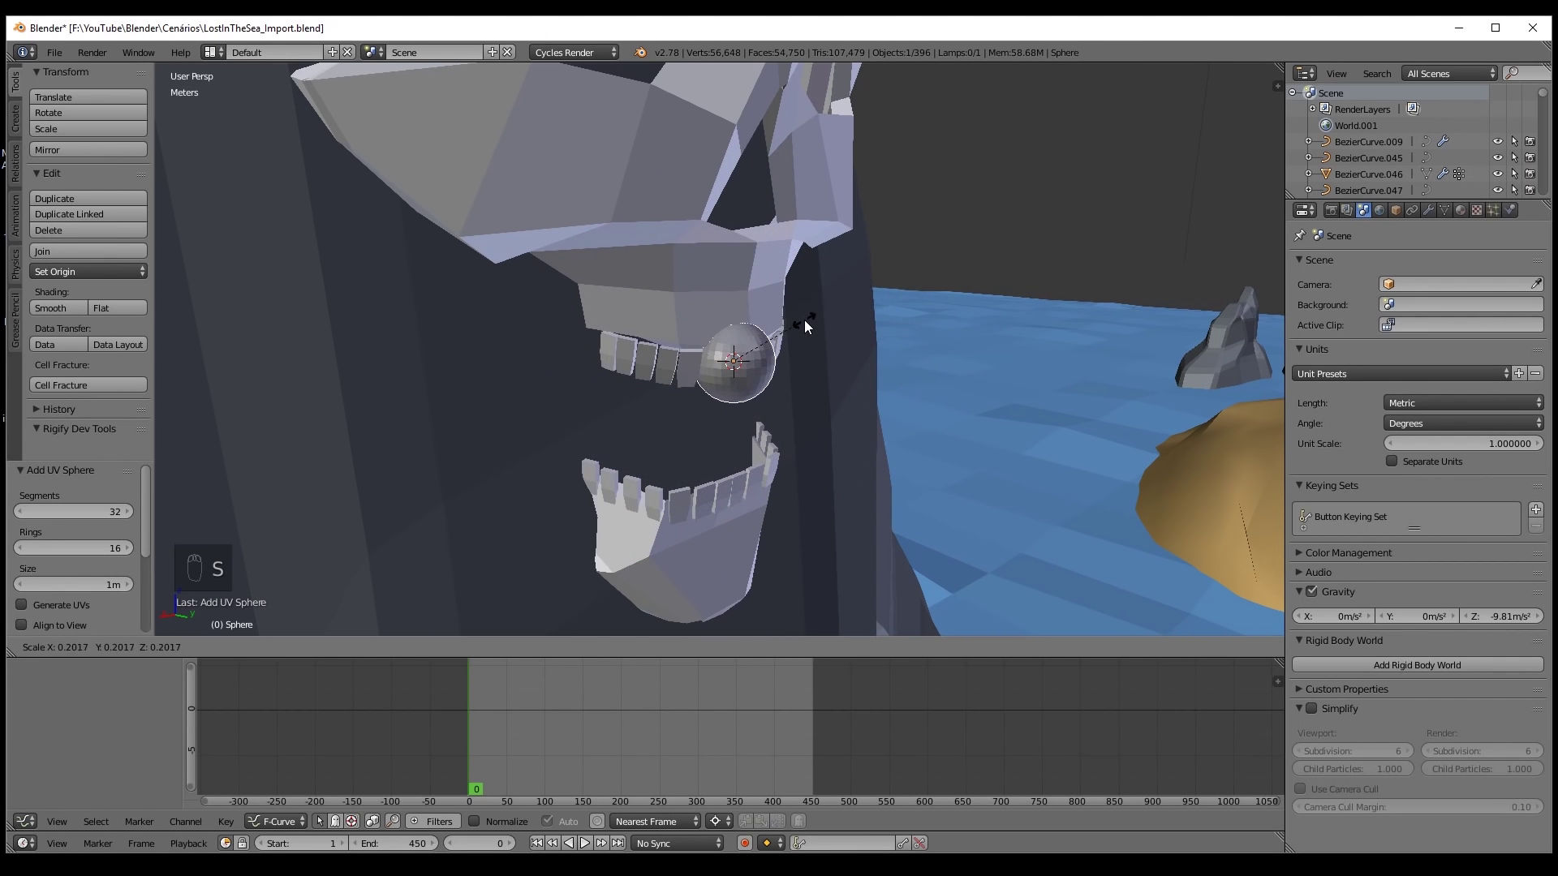
left_click(805, 320)
Position the sphere in the skull's open mouth, between the teeth rows, and shrink it to a scale of about 0.18
left_click_drag(733, 301, 732, 369)
middle_click_drag(732, 370, 820, 378)
left_click_drag(742, 420, 710, 421)
left_click_drag(689, 365, 689, 382)
middle_click_drag(994, 381, 822, 388)
key("s")
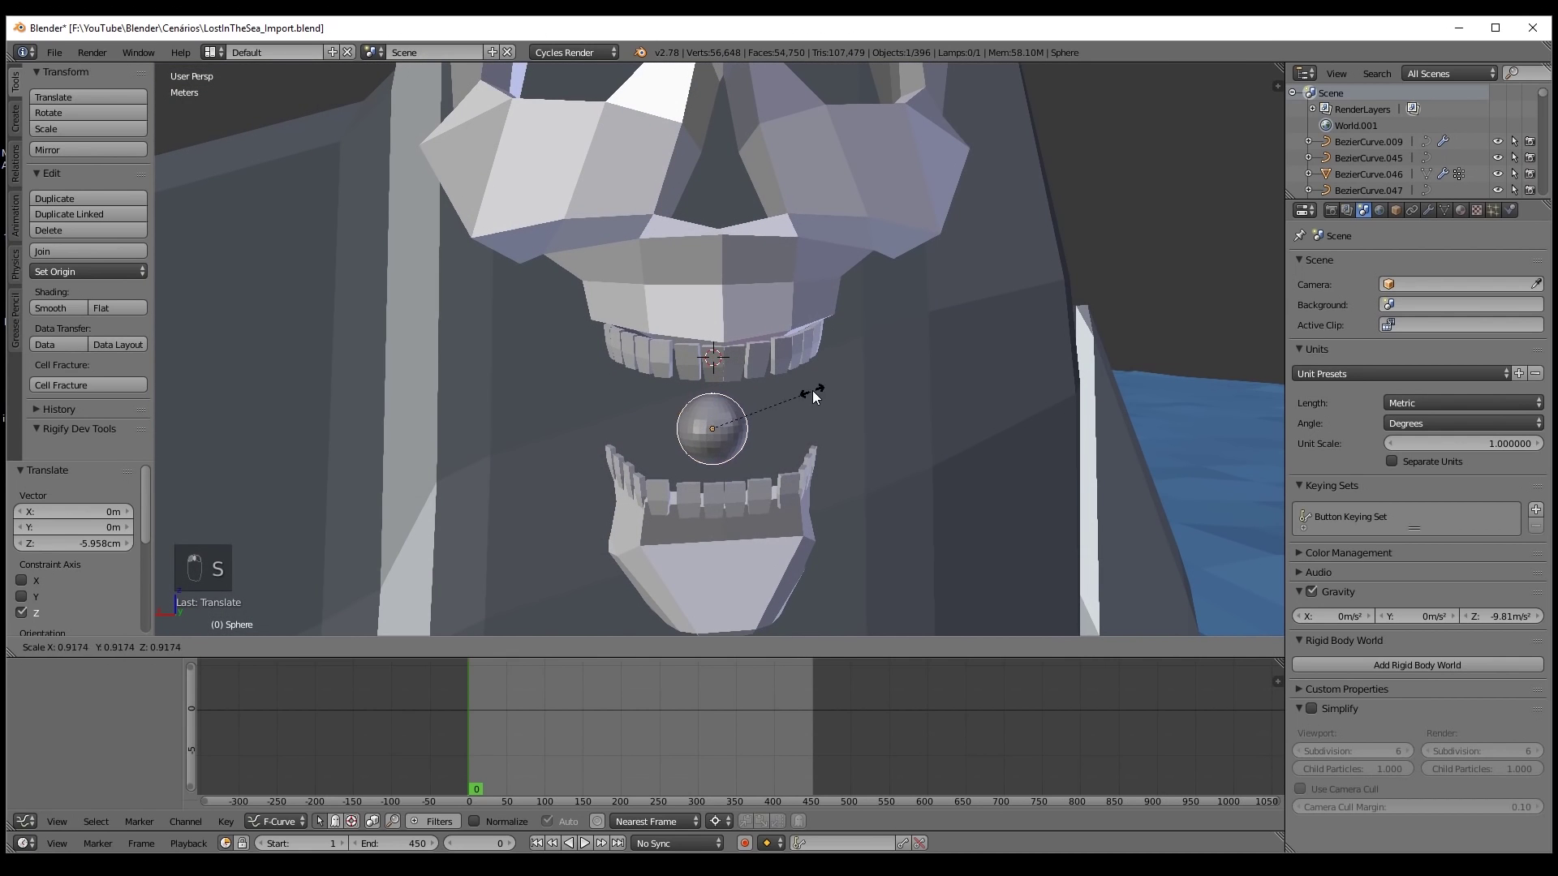
left_click(799, 399)
left_click_drag(713, 375, 712, 357)
left_click_drag(669, 406, 665, 406)
Add a cube at the 3D cursor and scale it up uniformly to about 7.87
scroll(690, 406, "down", 8)
middle_click_drag(715, 450, 763, 389, "shift")
scroll(722, 306, "down", 7)
scroll(735, 365, "up", 12)
scroll(864, 394, "down", 10)
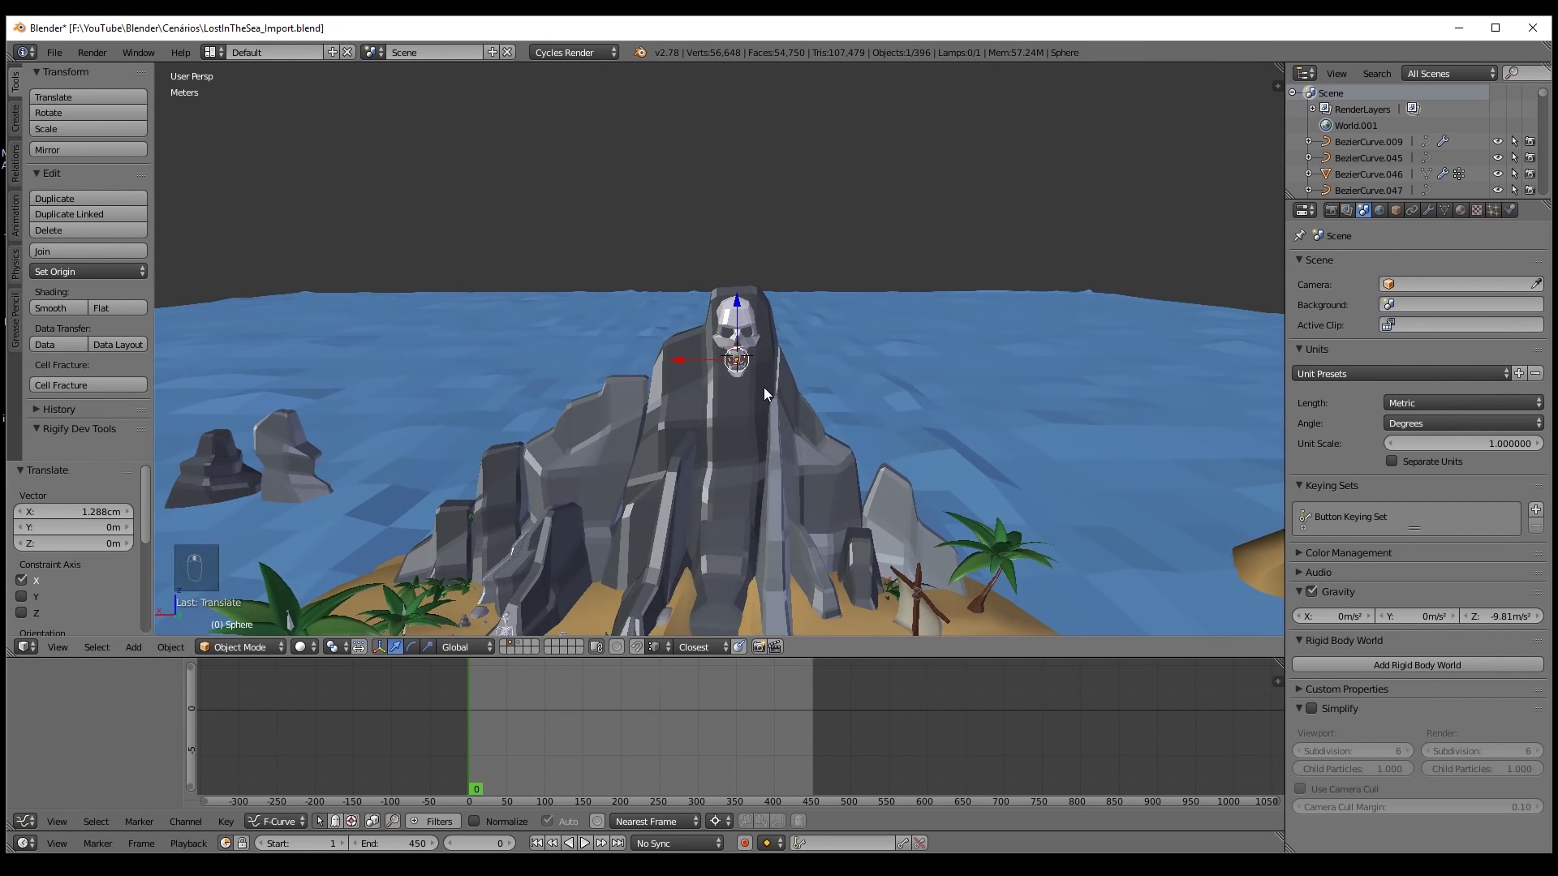
key("shift+a")
mouse_move(763, 389)
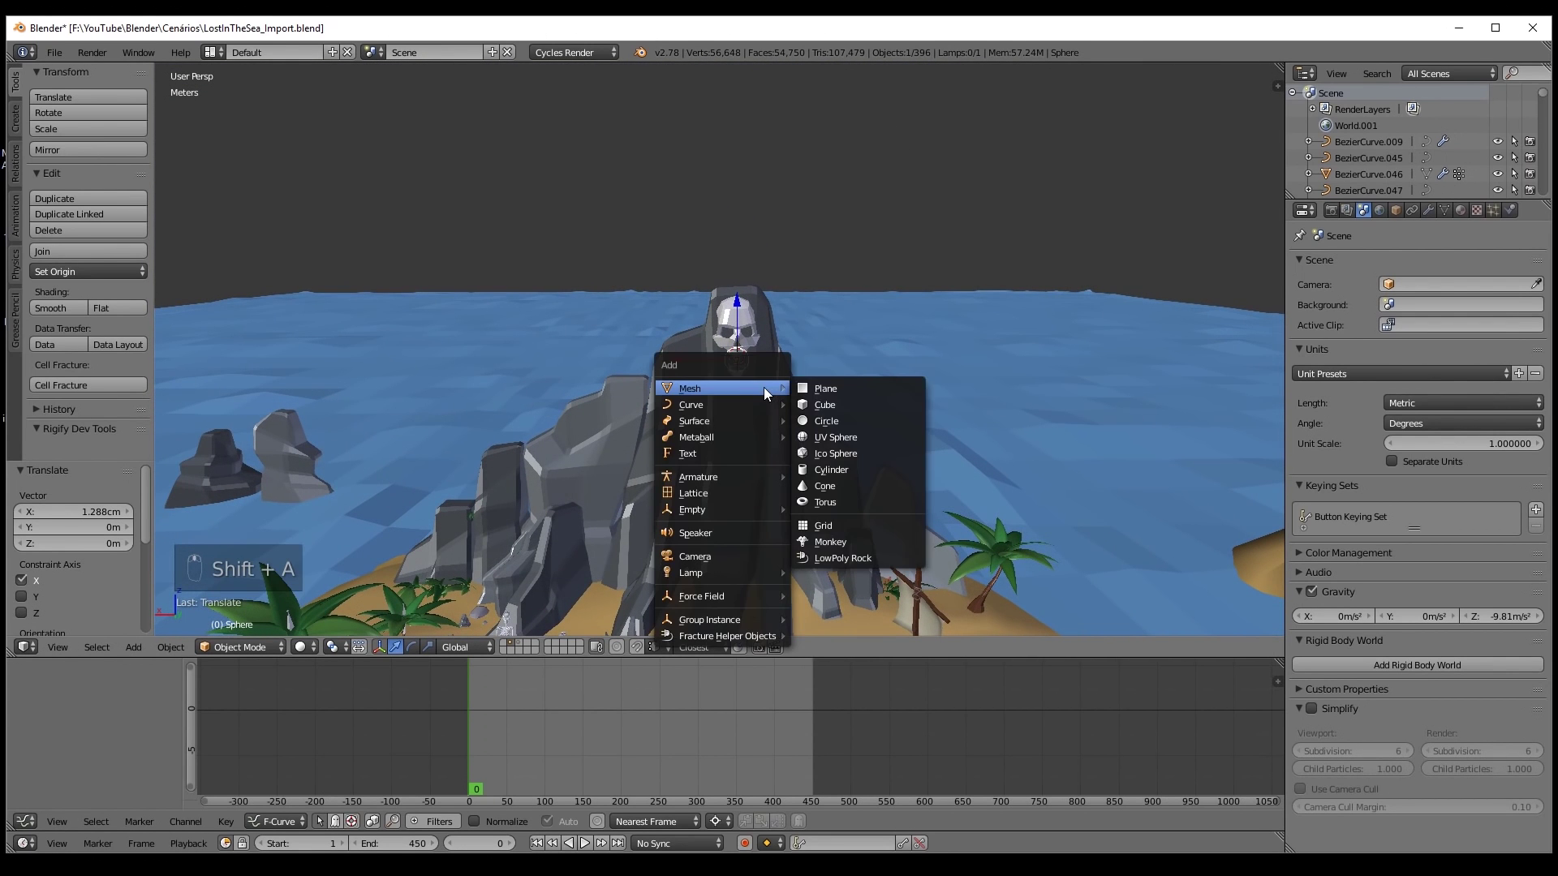
left_click(836, 401)
scroll(835, 401, "down", 3)
key("s")
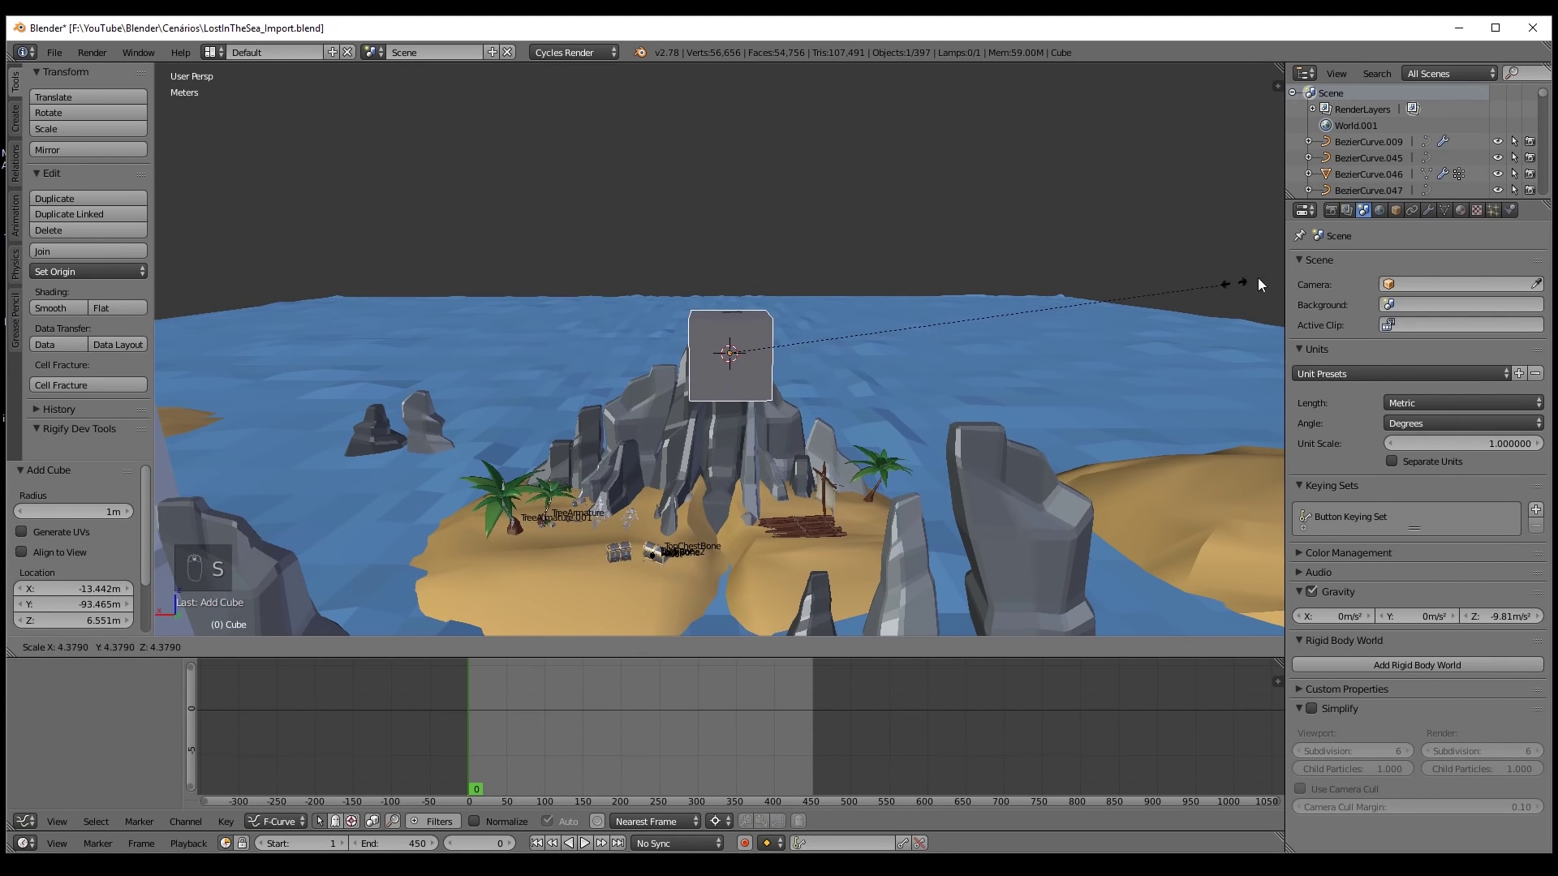
left_click(397, 247)
Stretch the large cube along the Y axis by a factor of about 1.11
middle_click_drag(655, 266, 781, 307)
key("s")
left_click(889, 301)
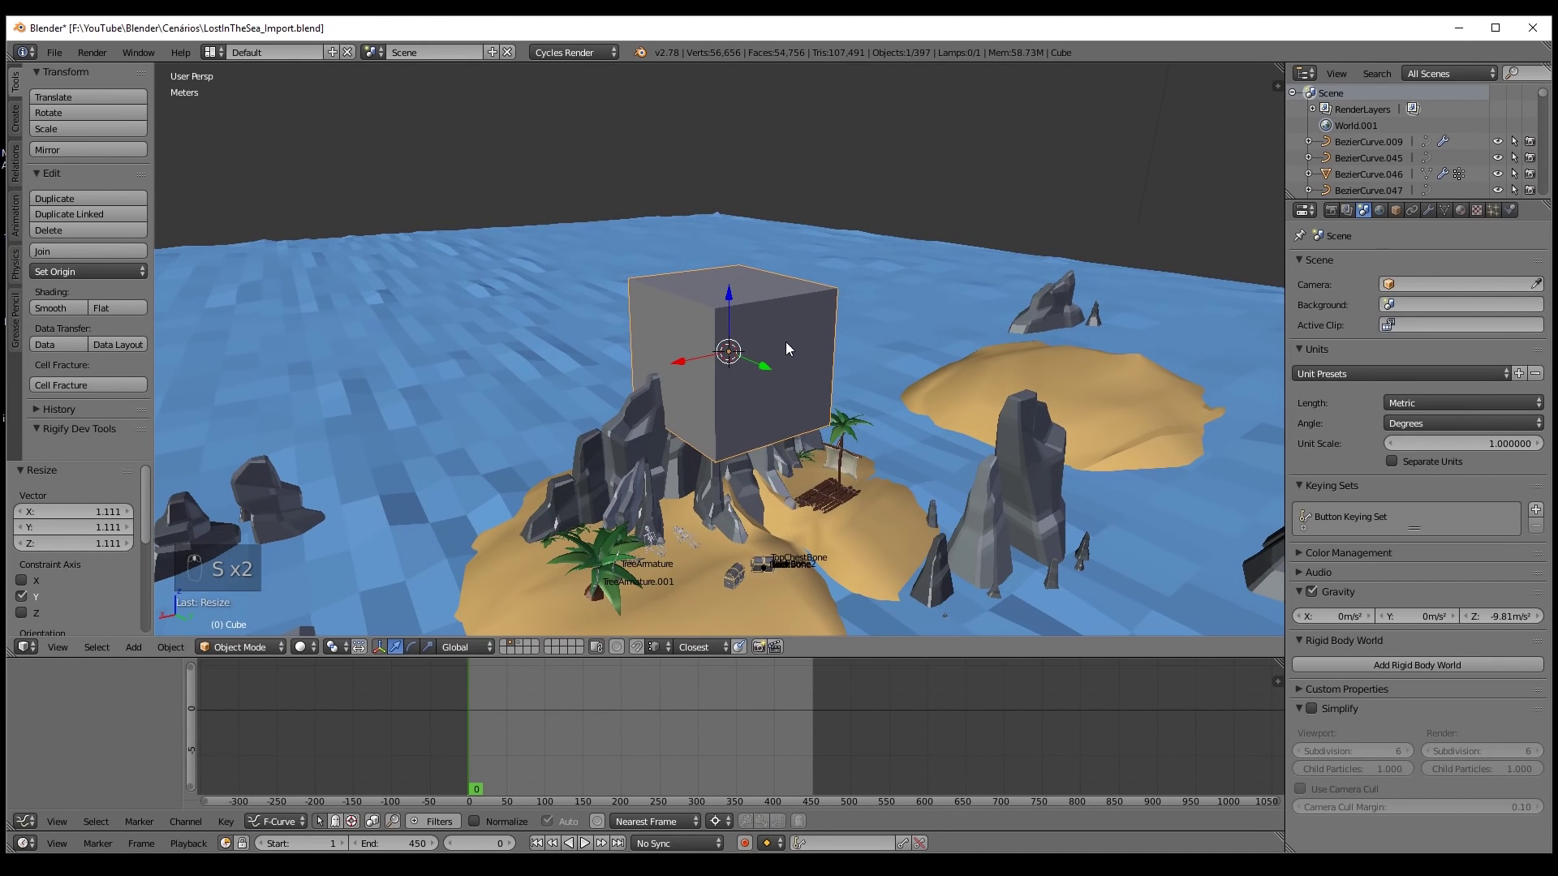
In face editing, extend the cube forward over the beach and down to the water around the island
key("Tab")
key("ctrl+Tab")
left_click(786, 382)
right_click(785, 372)
middle_click_drag(786, 372, 794, 379)
double_click(810, 26)
left_click_drag(812, 389, 1007, 482)
middle_click_drag(1006, 483, 933, 203, "shift")
key("ctrl+z")
left_click_drag(919, 122, 920, 304)
key("z")
mouse_move(920, 304)
middle_mouse_down()
mouse_move(780, 323)
mouse_move(820, 260)
mouse_move(765, 264)
mouse_move(731, 347)
mouse_move(763, 479)
mouse_move(885, 357)
mouse_move(812, 389)
middle_mouse_up()
key("z")
Scale the cube's selected faces along X and shift another face to fit the box around the central rocks
right_click(827, 263, "shift")
key("s")
key("x")
left_click(786, 264)
scroll(730, 230, "up", 5)
scroll(763, 479, "down", 6)
right_click(714, 321)
left_click_drag(759, 306, 688, 335)
Lower the cube's top face to just above the peak of the skull rock
middle_click_drag(688, 335, 766, 243)
right_click(762, 179)
left_click_drag(761, 120, 761, 171)
middle_click_drag(761, 227, 661, 187)
scroll(661, 213, "up", 6)
scroll(661, 187, "down", 1)
middle_click_drag(661, 186, 739, 381, "shift")
scroll(739, 309, "up", 1)
left_click_drag(779, 166, 779, 160)
Rename the cube as FluidDomain and the sphere in the skull's mouth as inflow_Source
left_click(1399, 206)
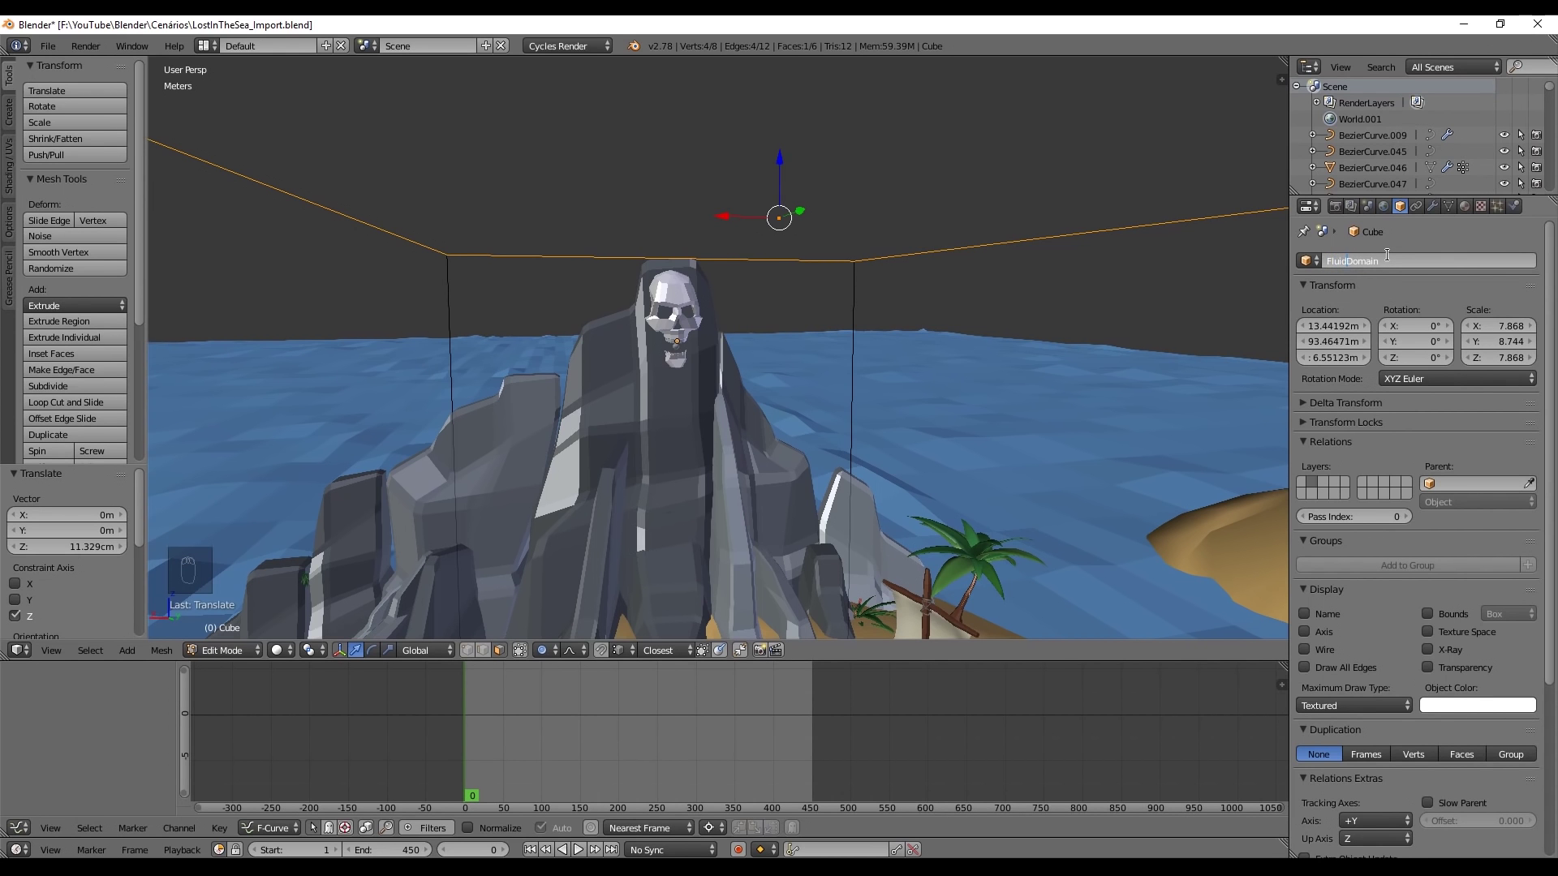
key("Return")
scroll(706, 382, "up", 4)
middle_click_drag(706, 381, 771, 222, "shift")
key("Tab")
right_click(703, 174)
left_click(1350, 258)
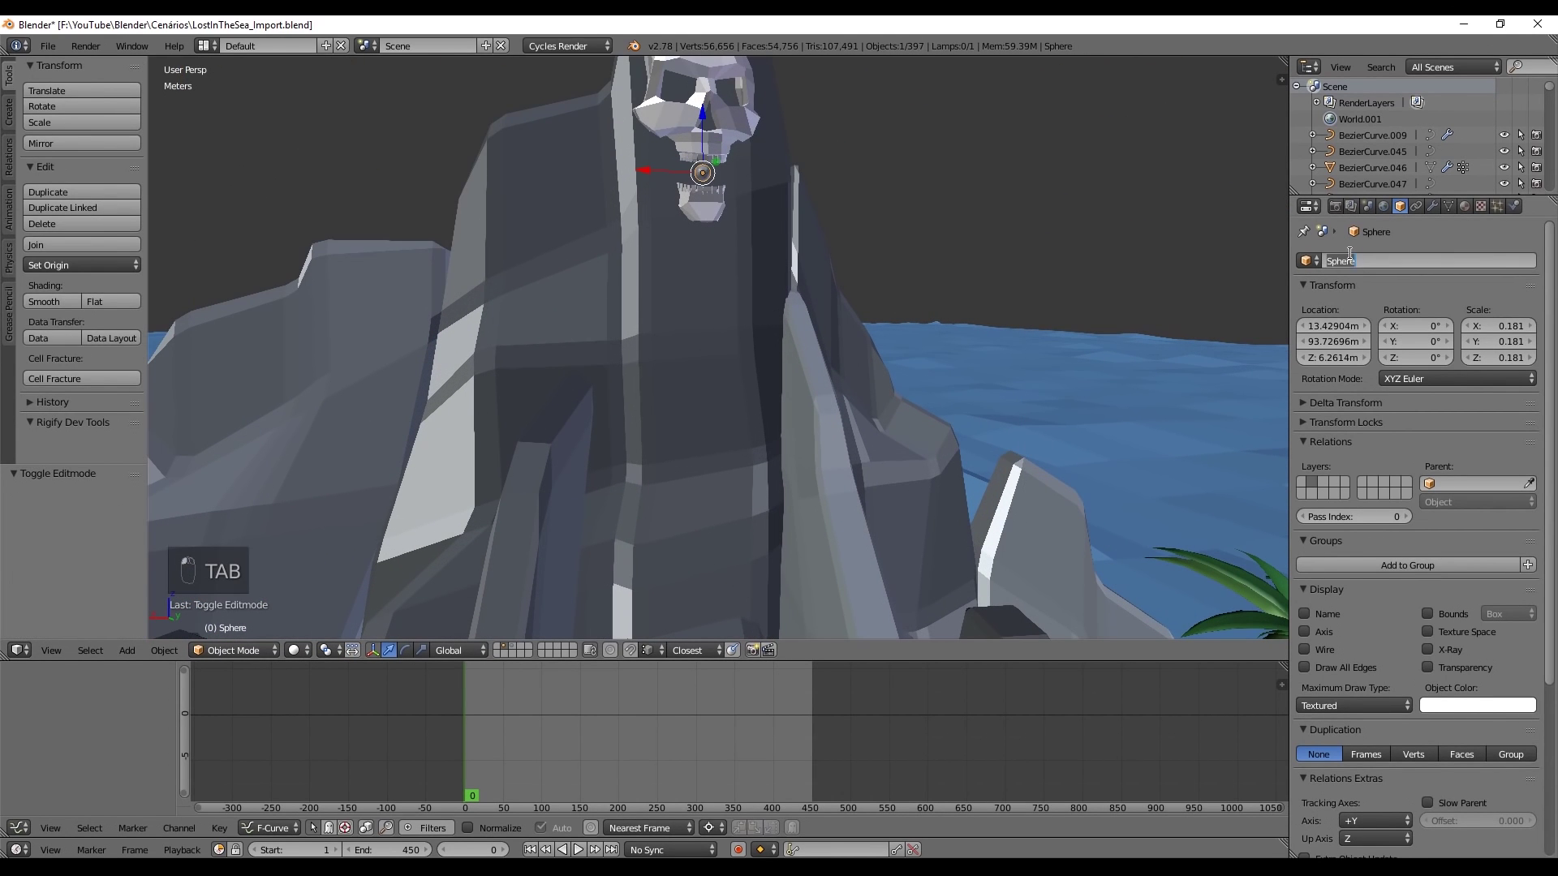
type("inflow_Source")
key("Return")
Enable Fluid physics on the central skull rock as type Obstacle and open its volume initialization options
middle_click_drag(690, 167, 687, 207, "shift")
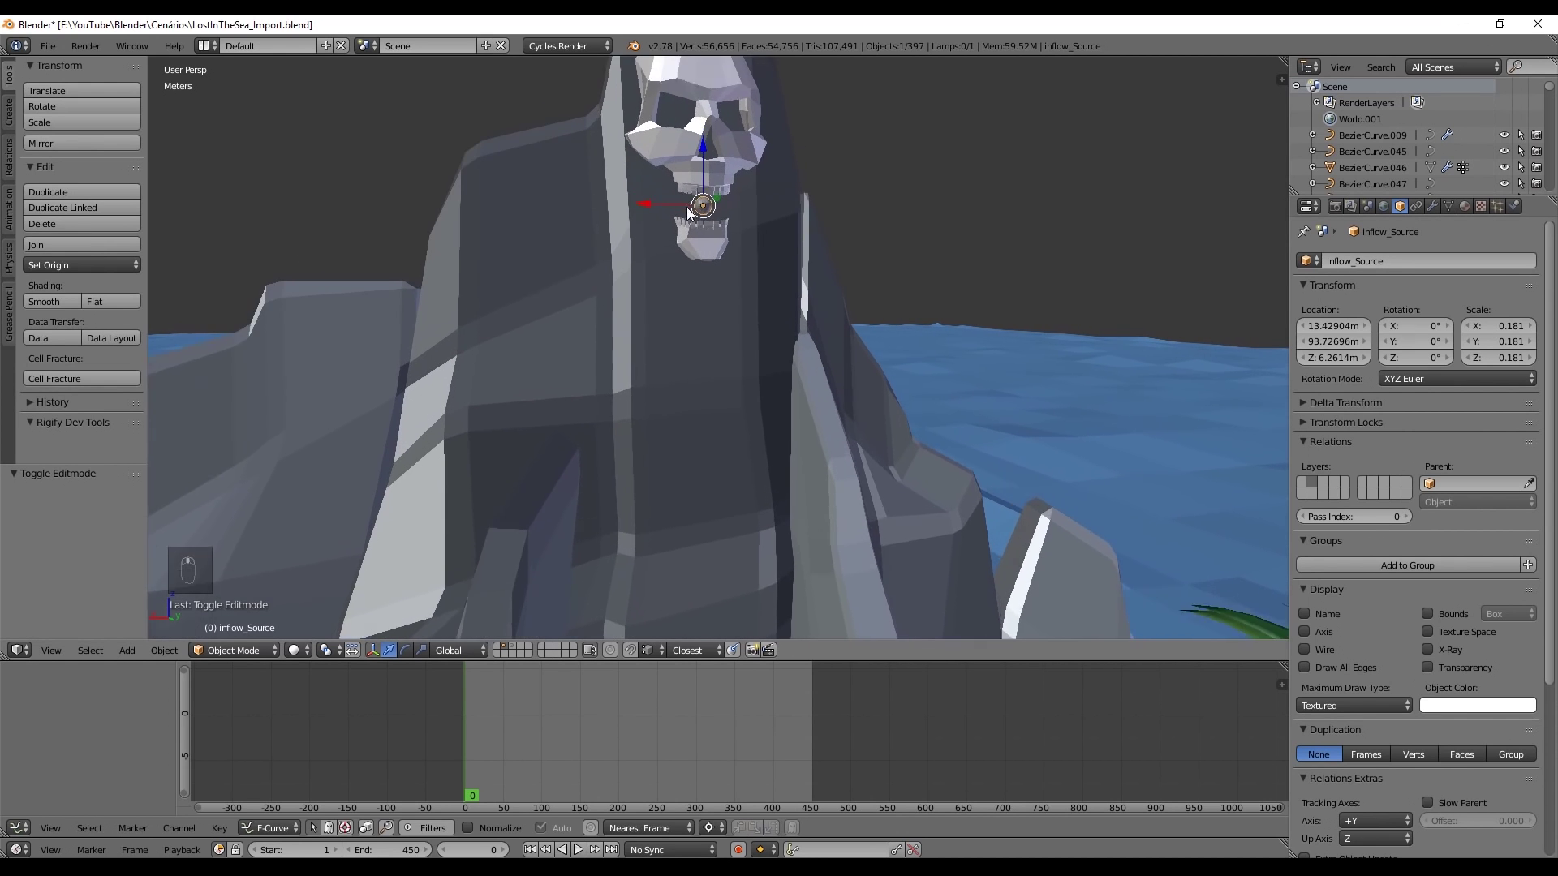
scroll(691, 198, "up", 2)
scroll(695, 194, "down", 6)
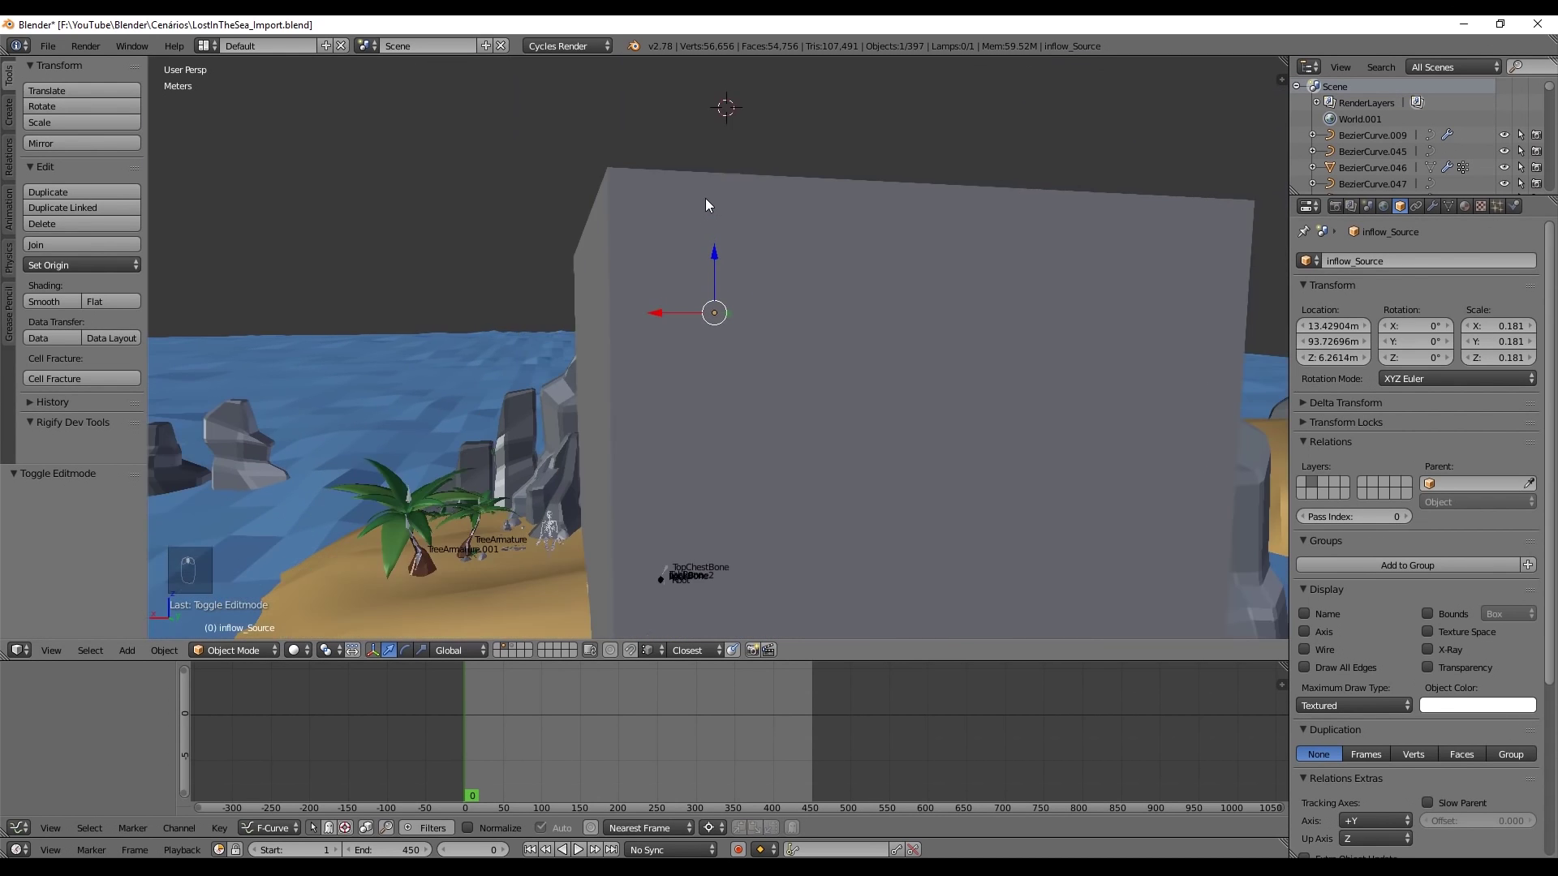
scroll(729, 242, "down", 3)
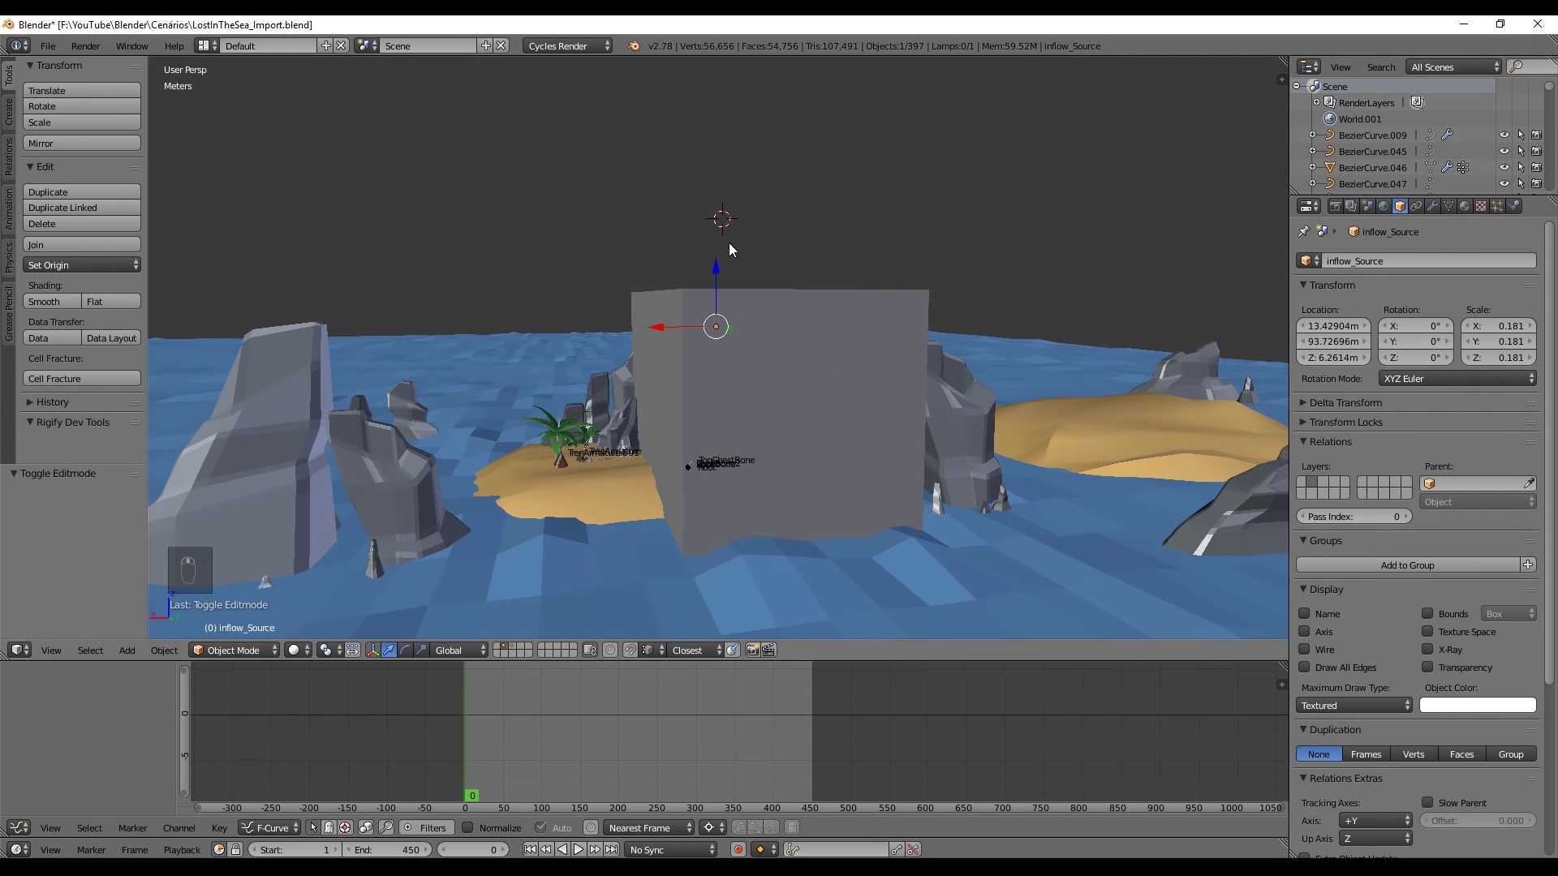
scroll(758, 310, "up", 5)
scroll(759, 309, "up", 2)
right_click(726, 334)
scroll(694, 255, "up", 1)
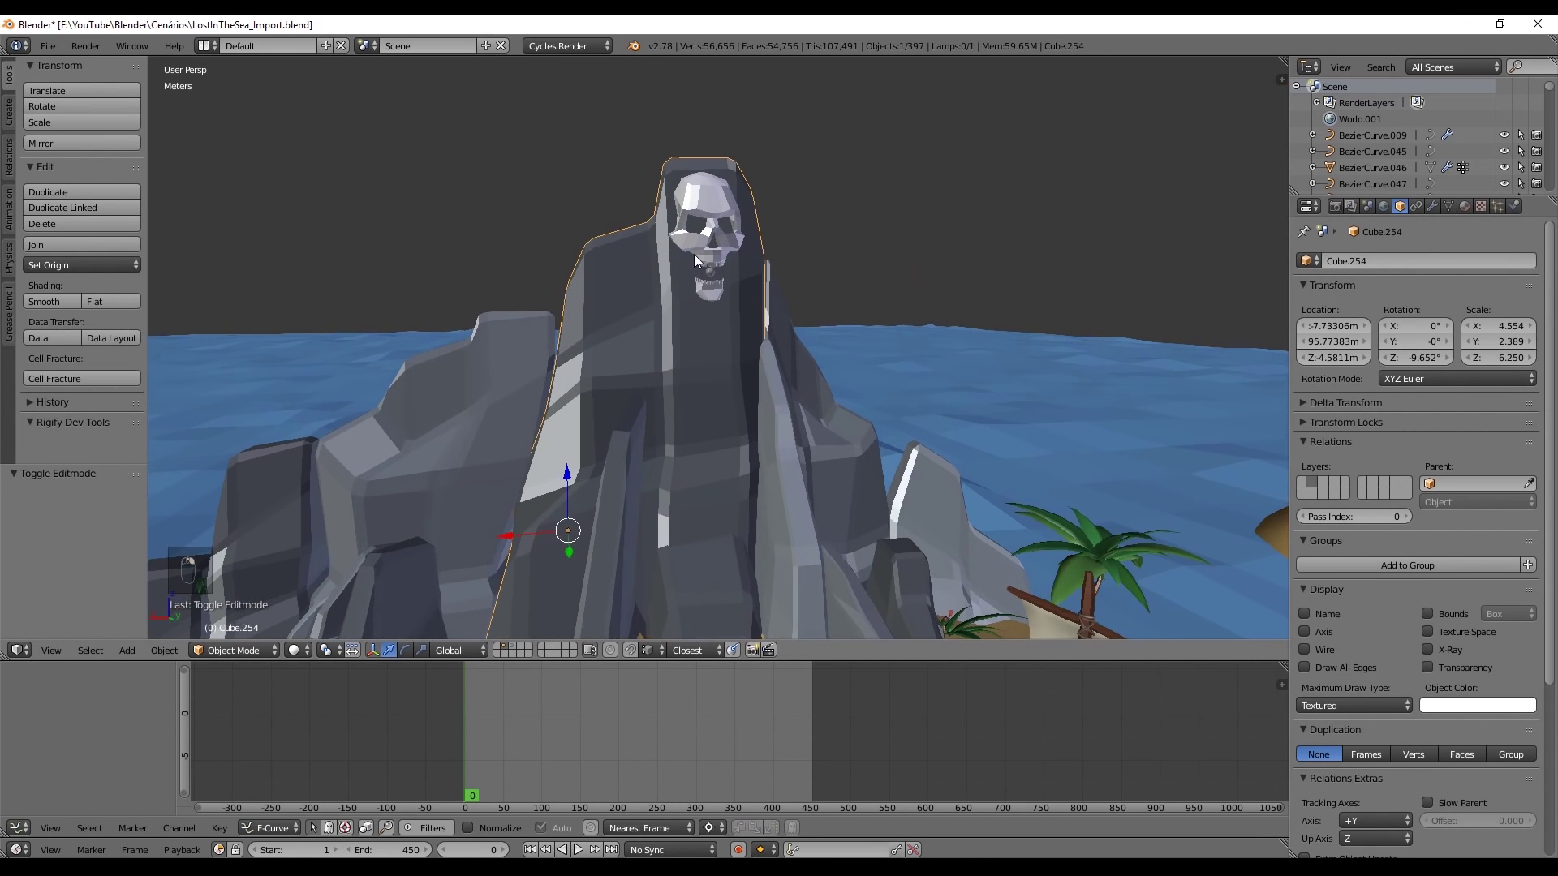
middle_click_drag(742, 451, 678, 247, "shift")
scroll(679, 246, "down", 4)
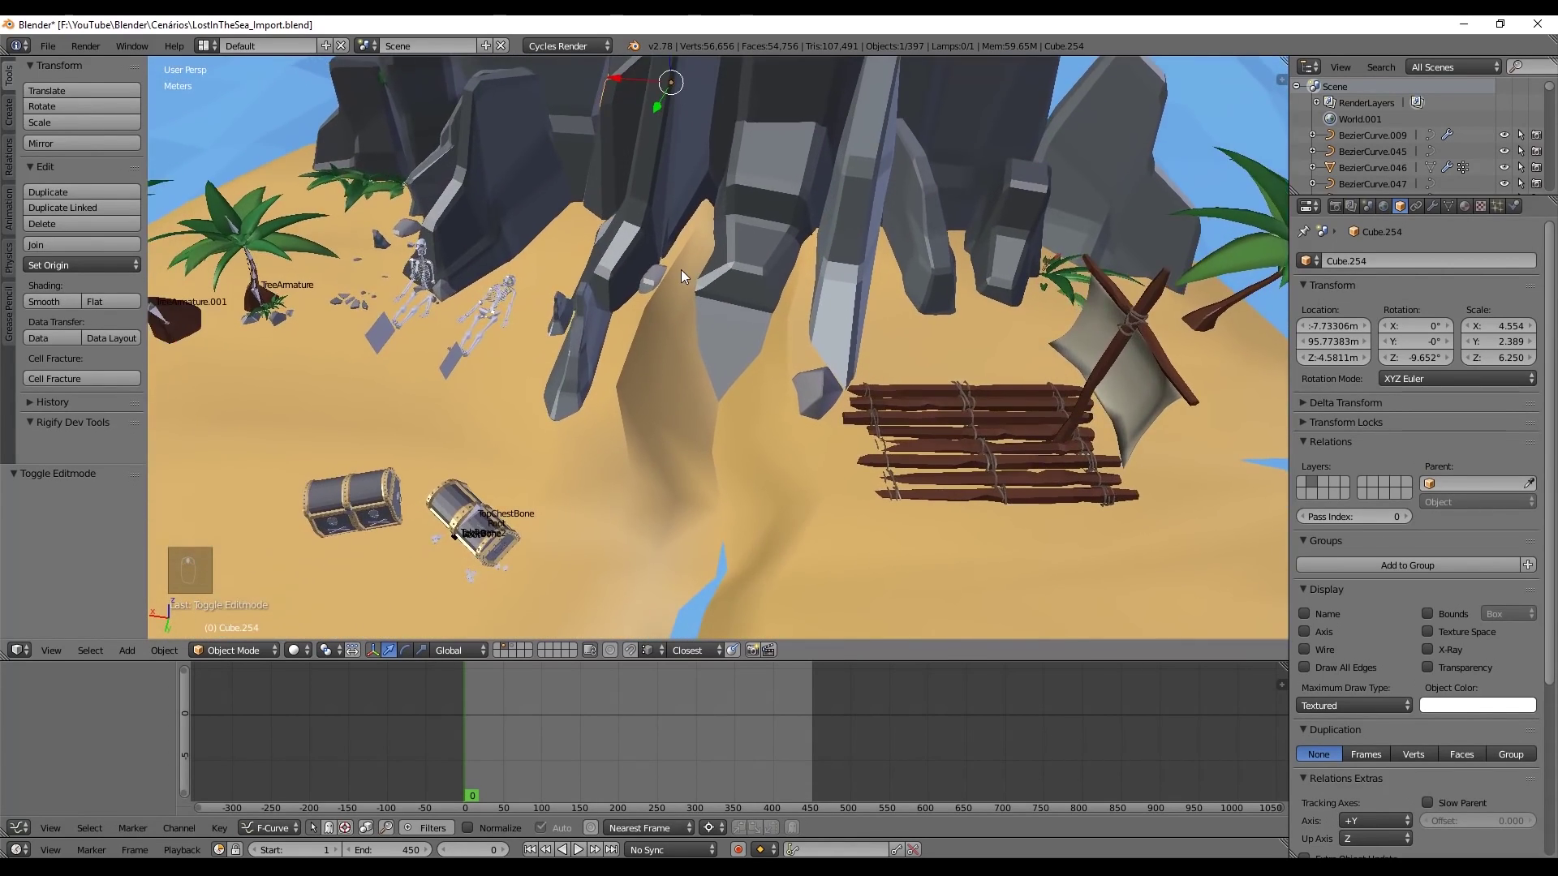
scroll(681, 269, "up", 5)
scroll(724, 183, "down", 4)
scroll(752, 237, "up", 4)
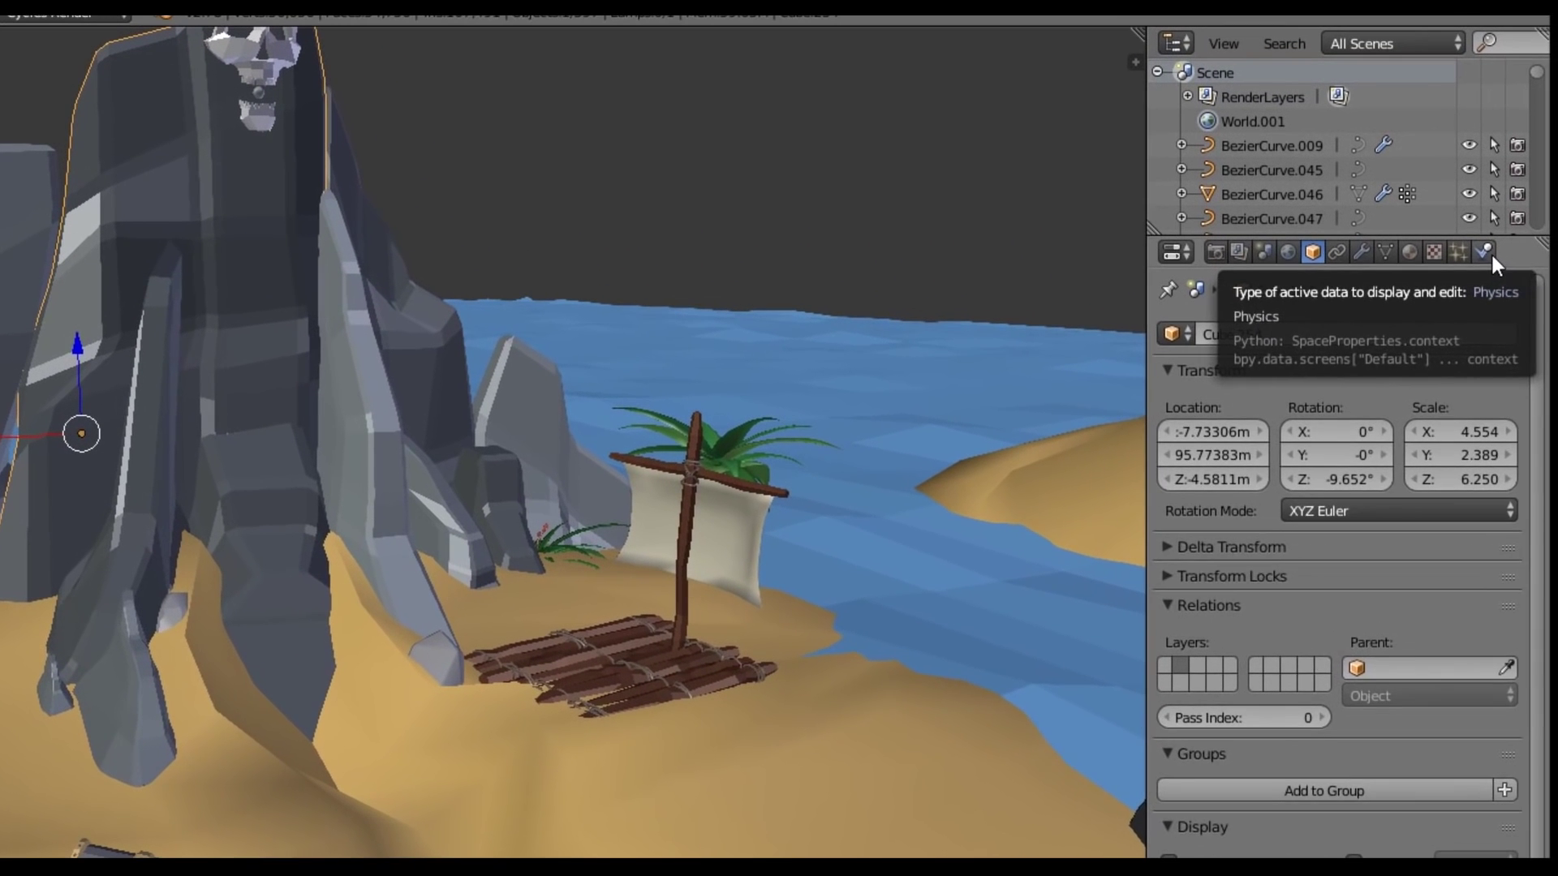
left_click(1517, 208)
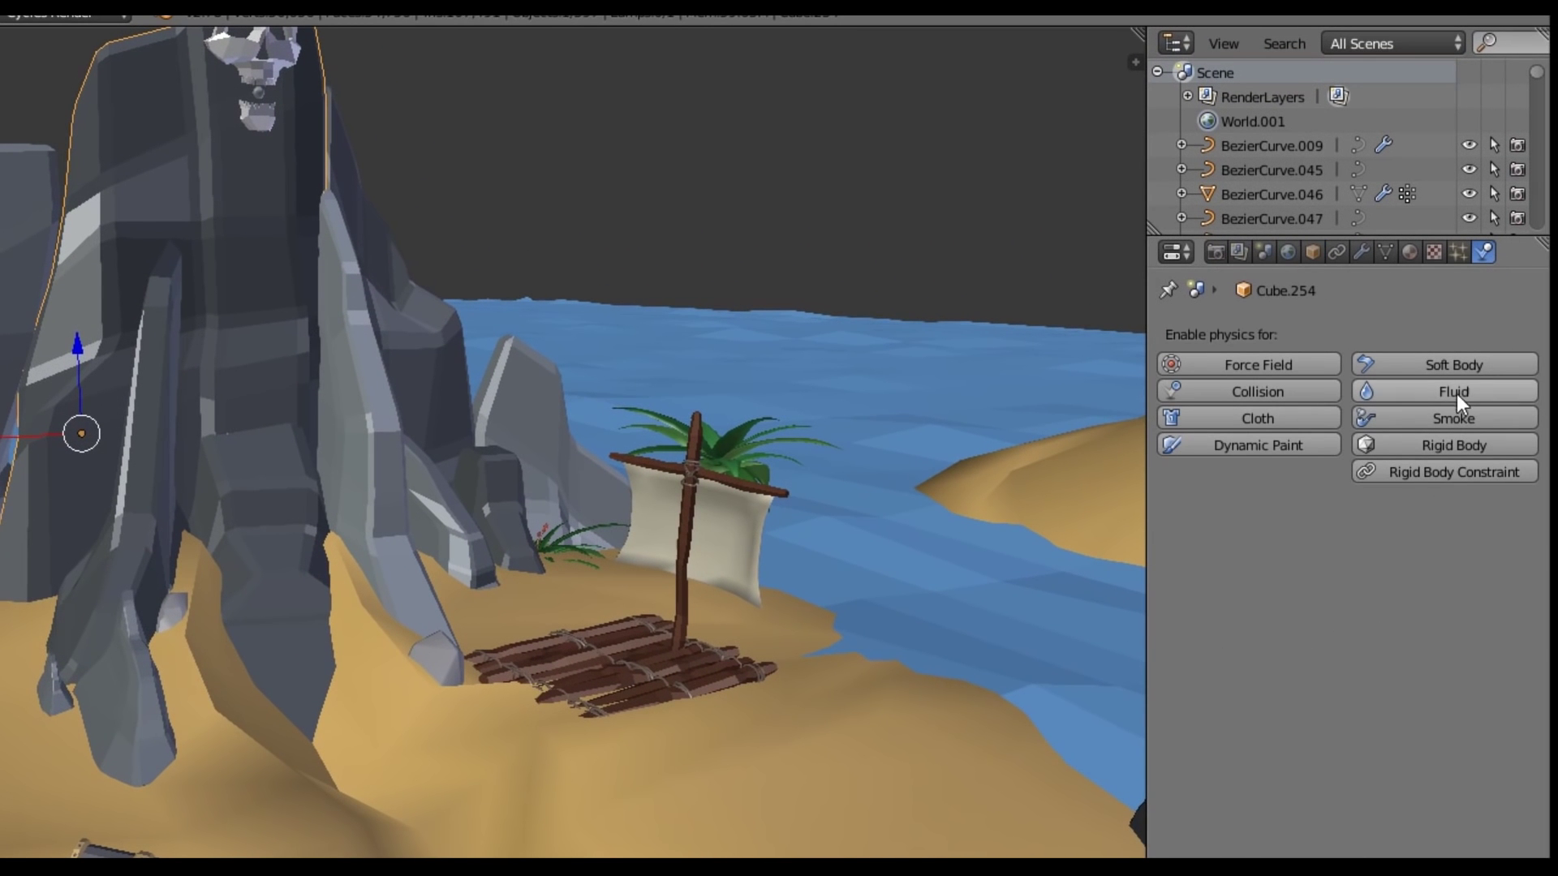
left_click(1513, 393)
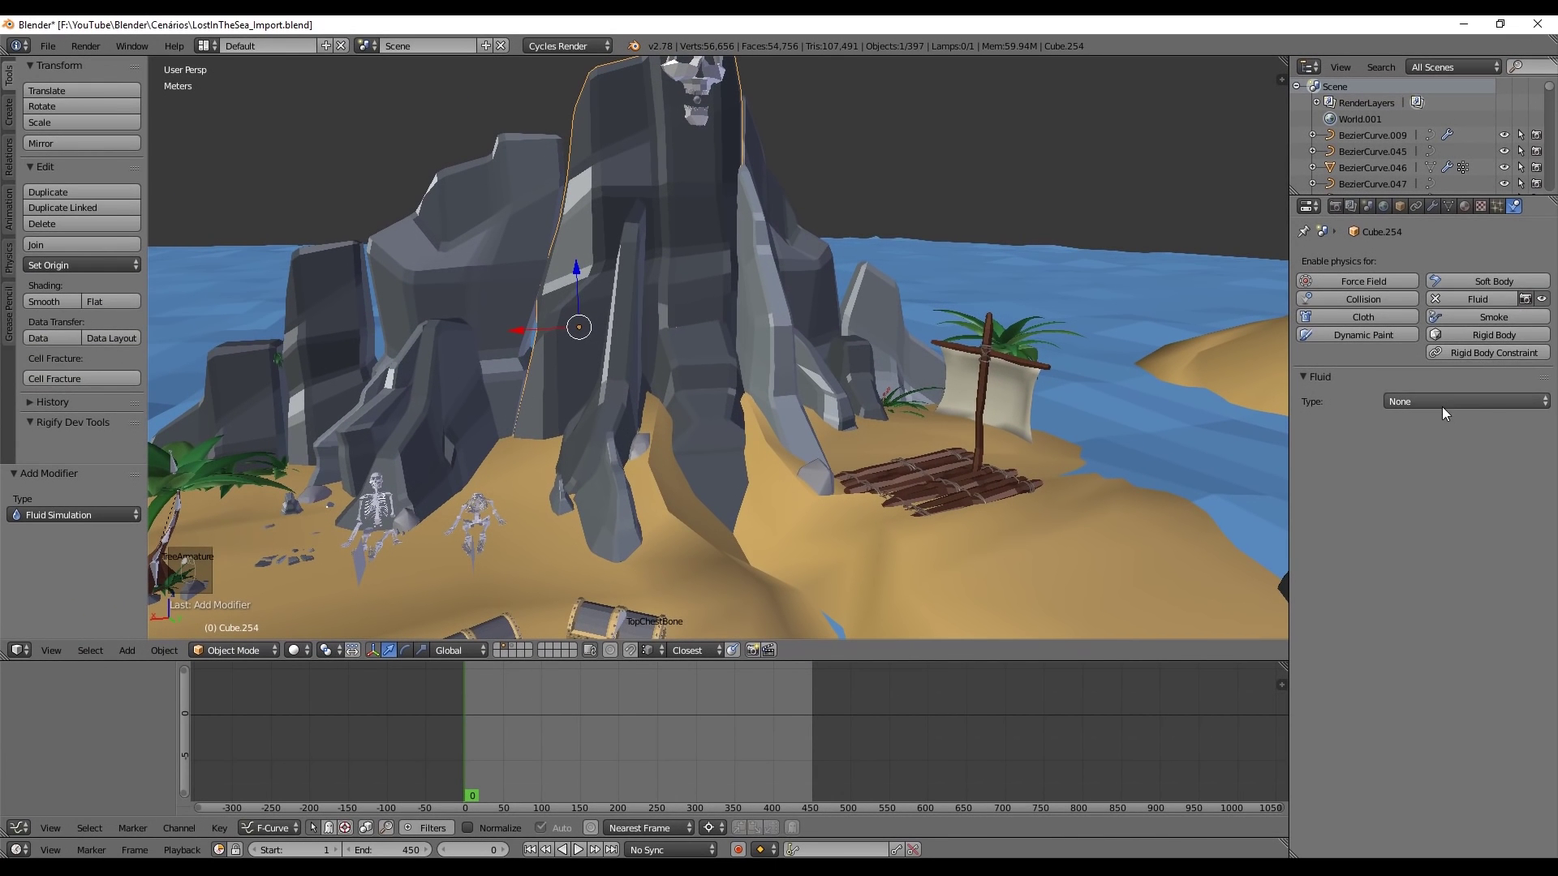
left_click(1375, 547)
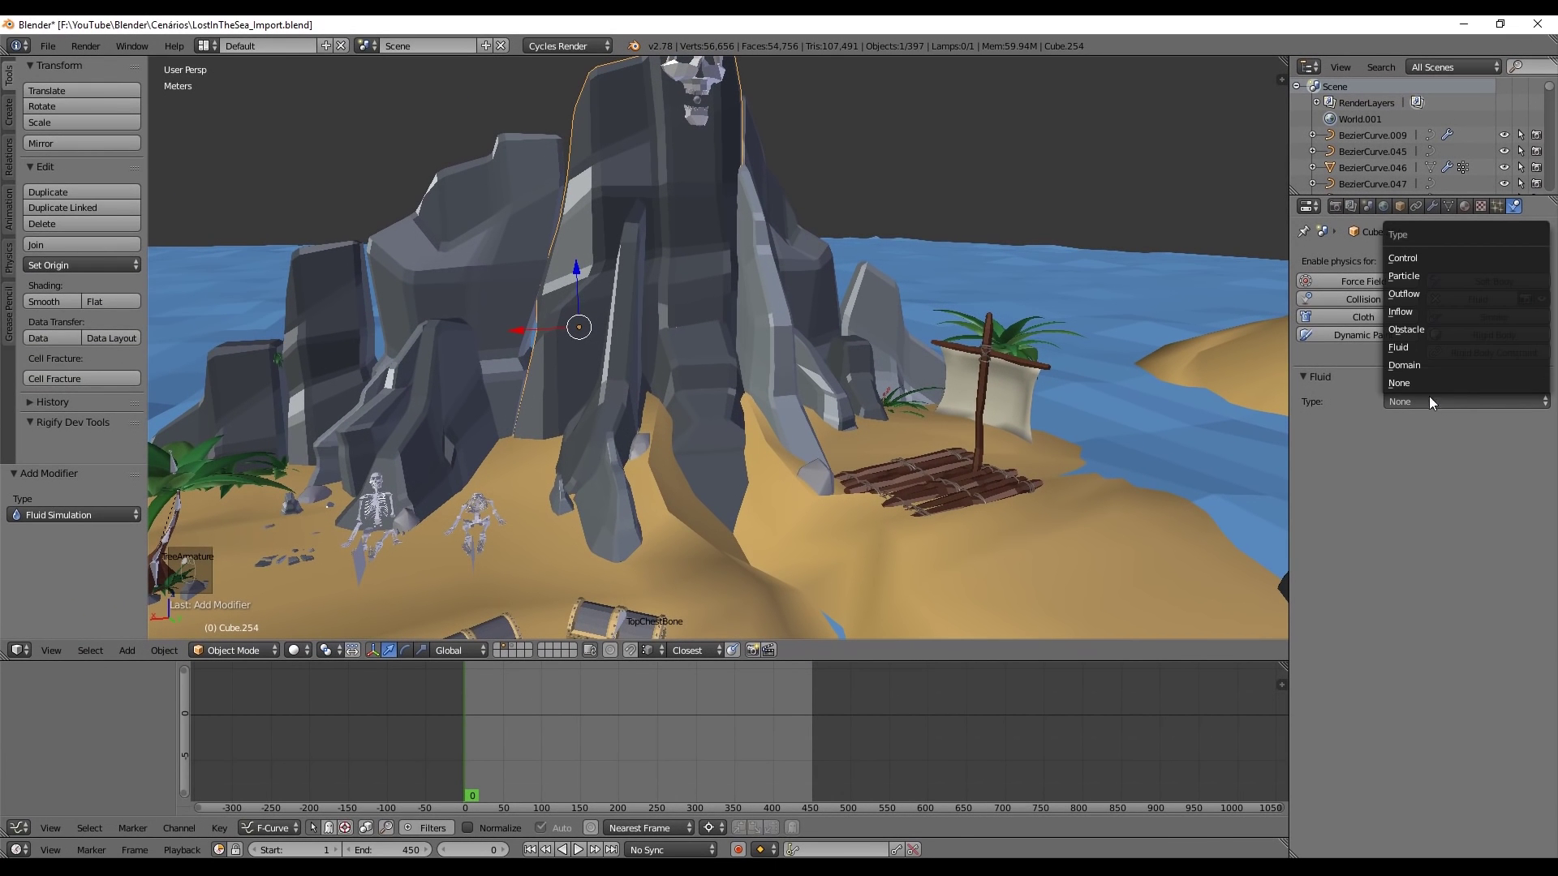
left_click(1415, 329)
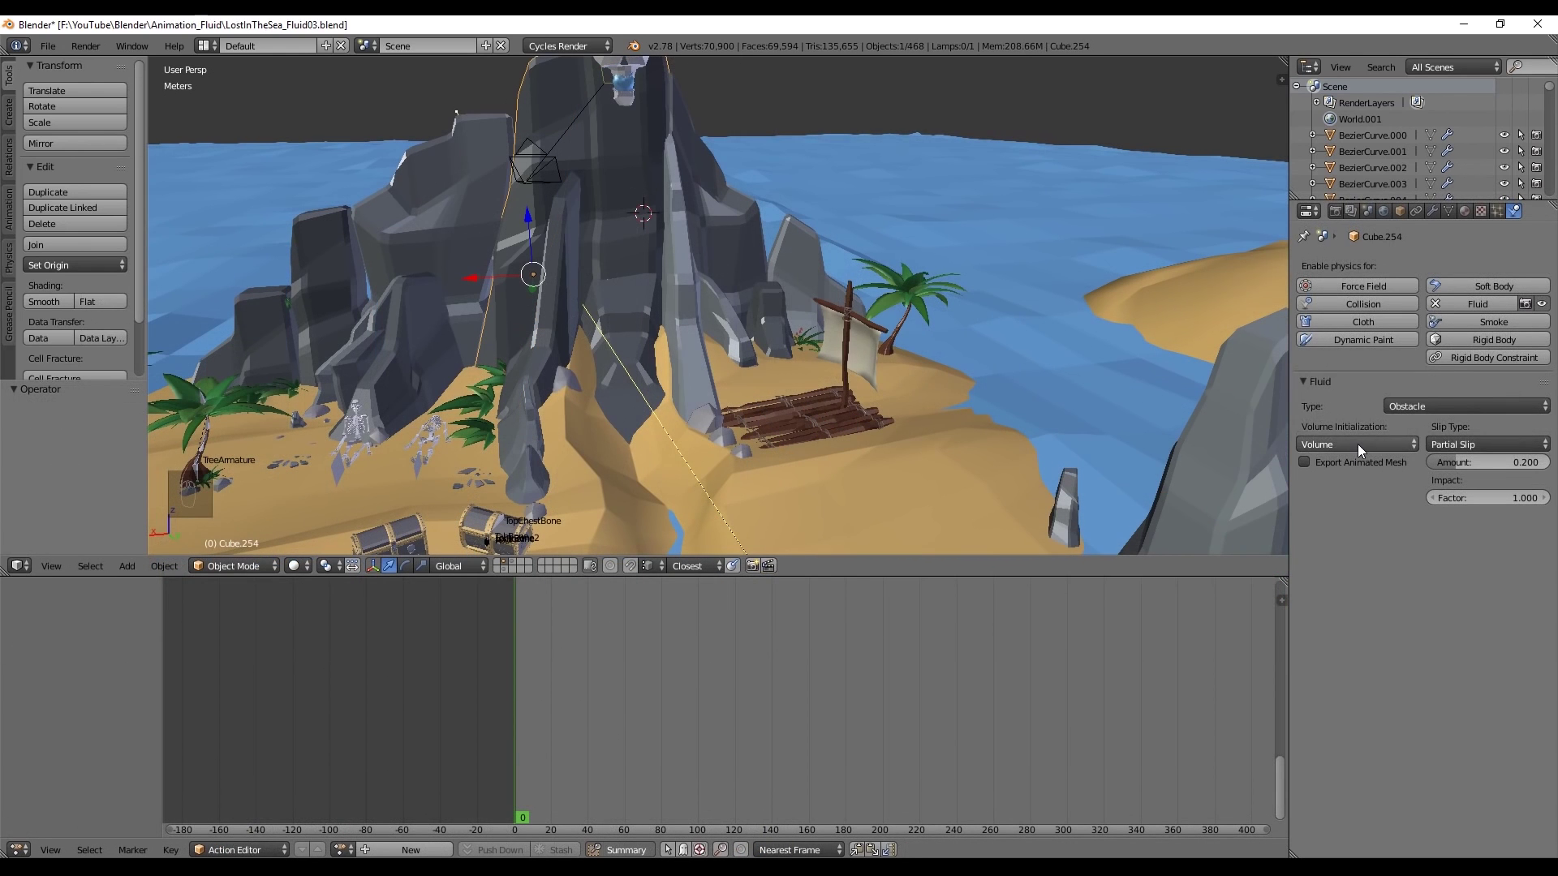
left_click(1357, 444)
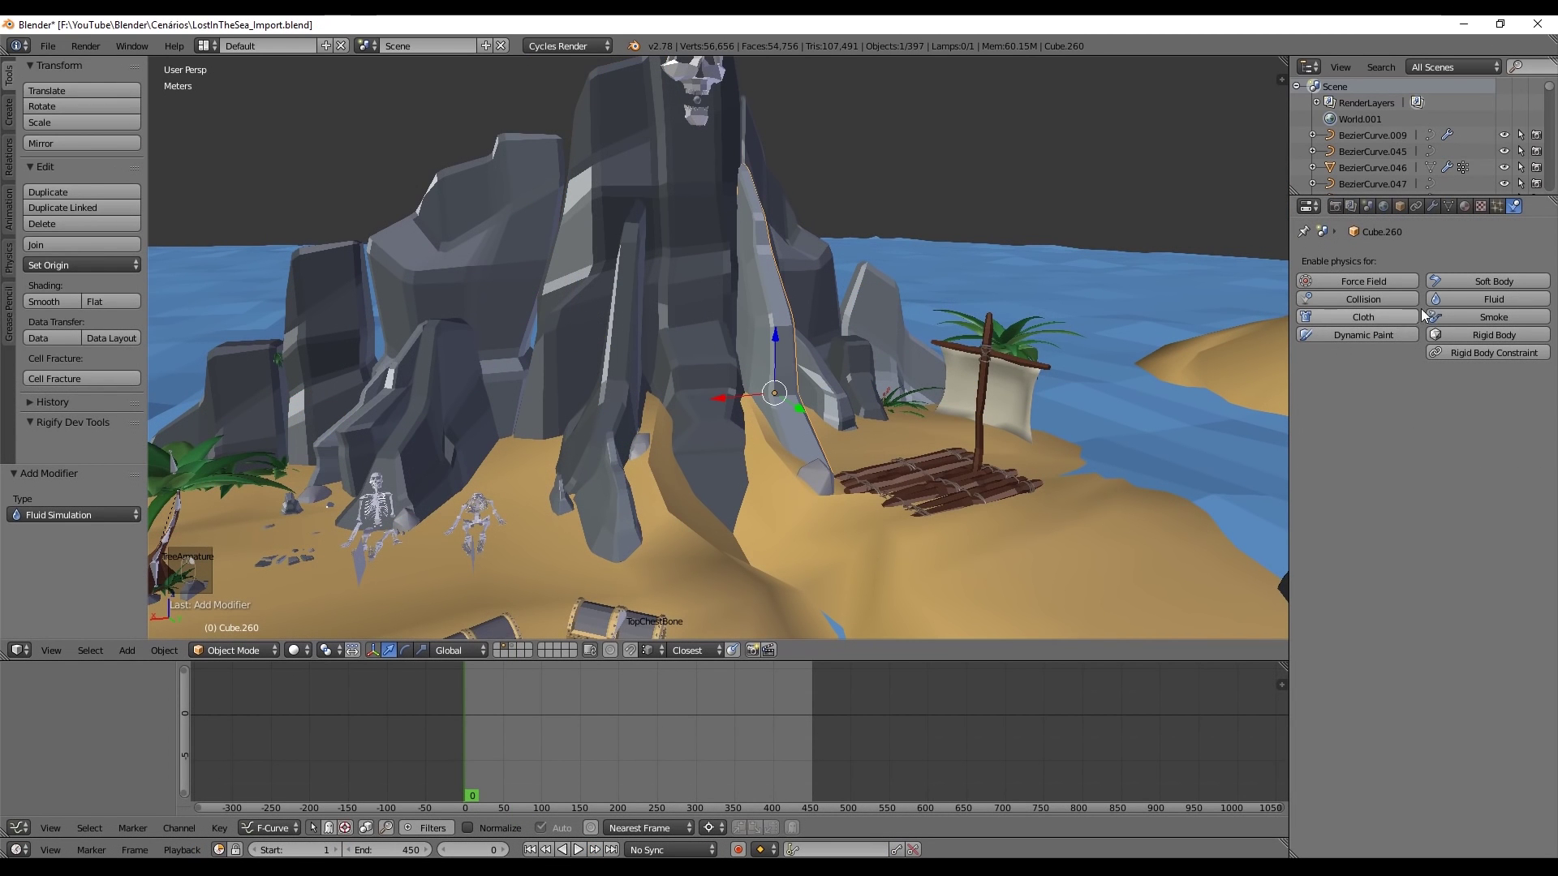
Enable Fluid physics on the slanted rock beside the skull rock and set its type to Obstacle
left_click(1502, 300)
left_click(1444, 400)
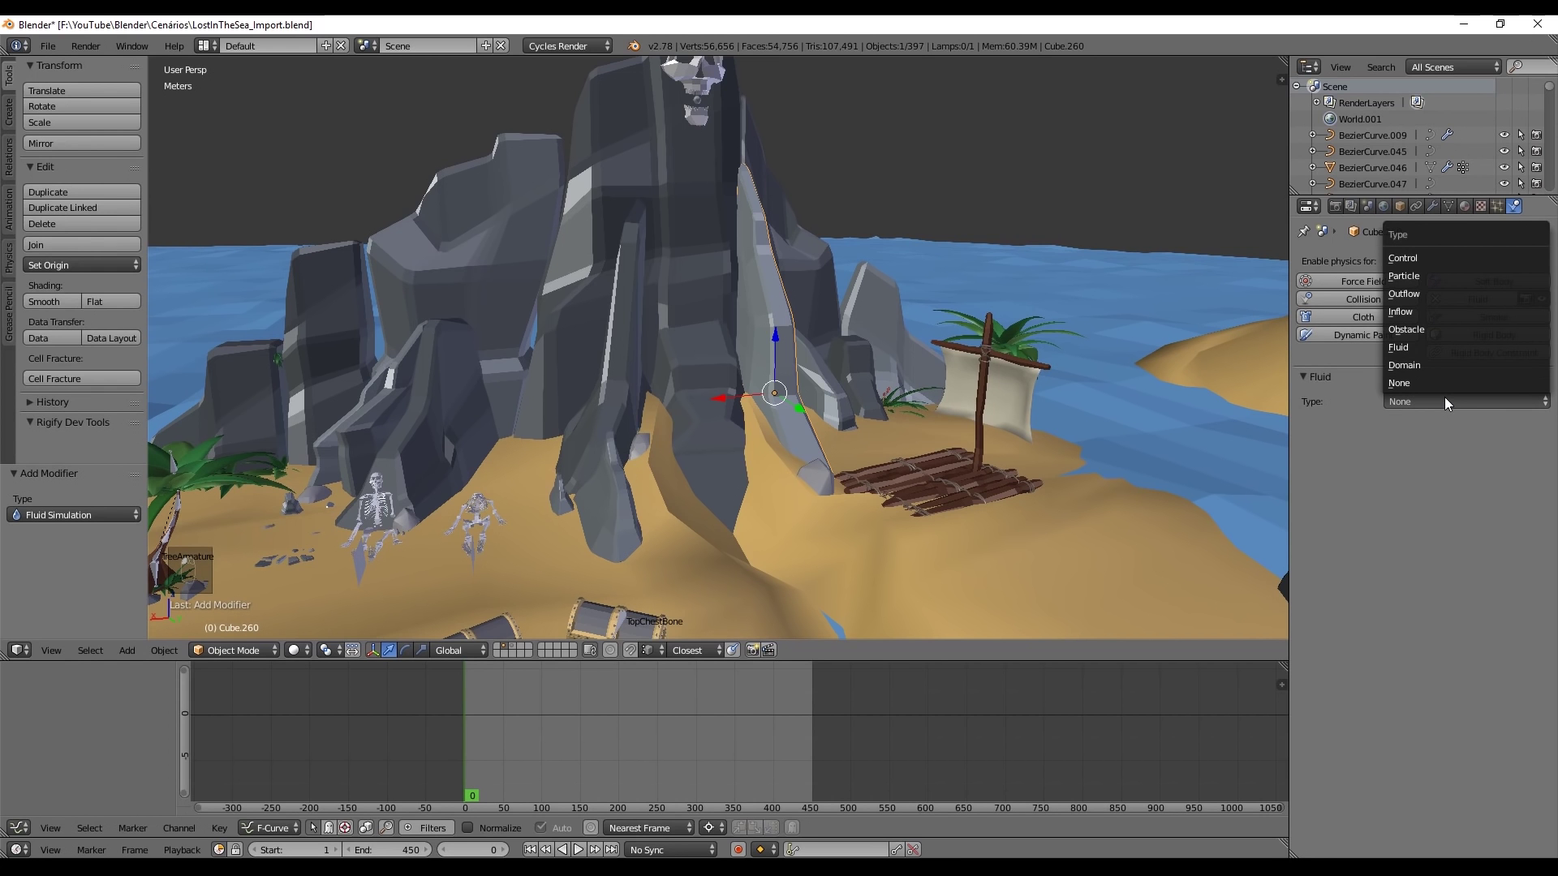
left_click(1429, 333)
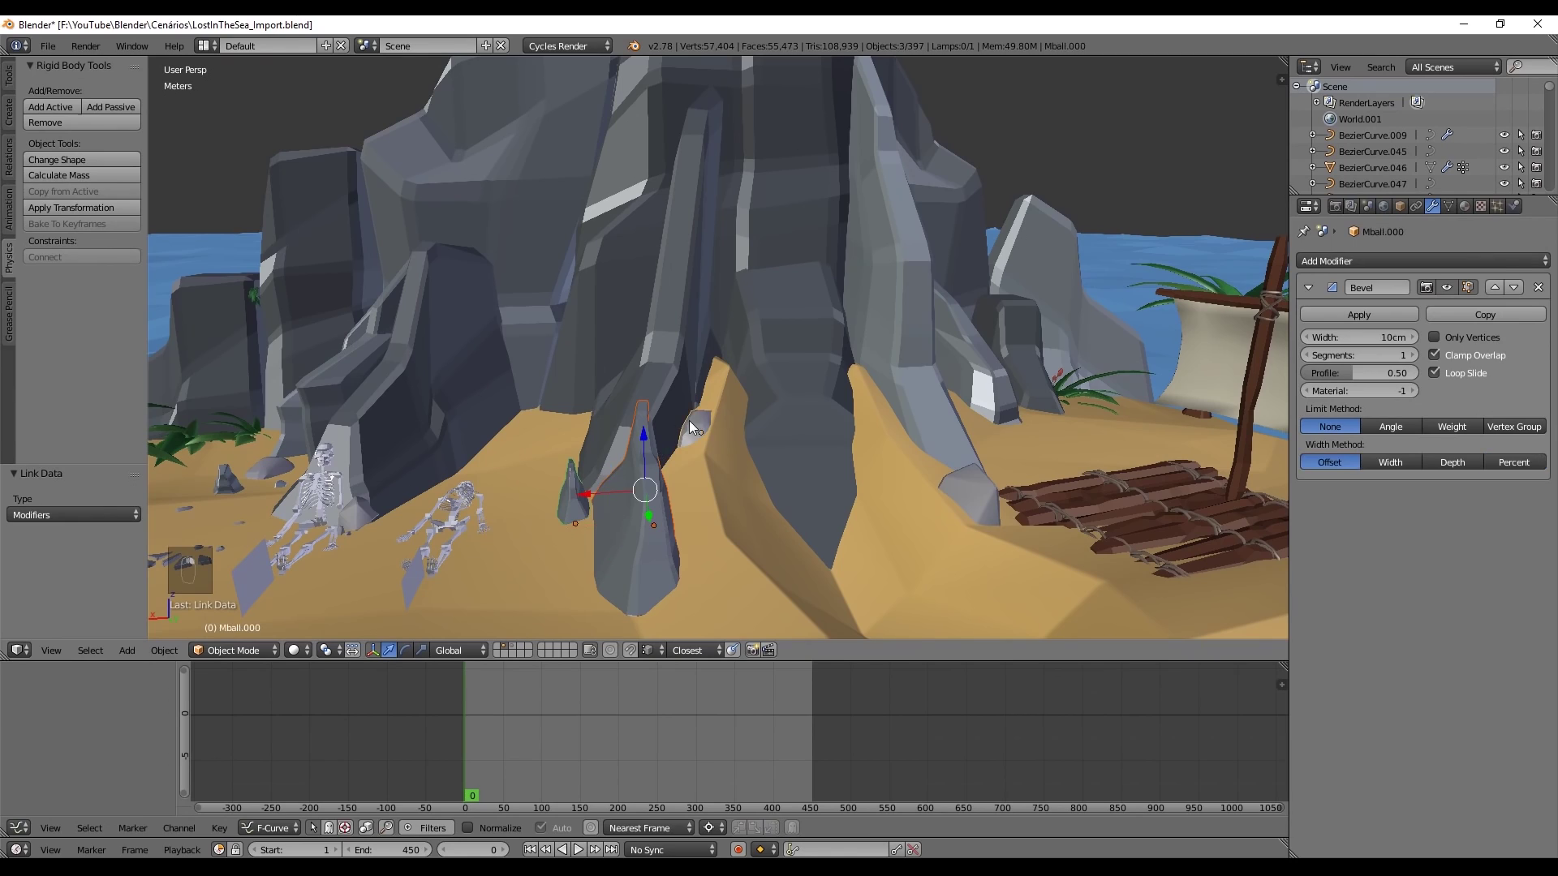
Select the rocks around the waterfall path, ending with the skull rock as the active object, and check the selection in isolation
left_click(733, 197, "shift")
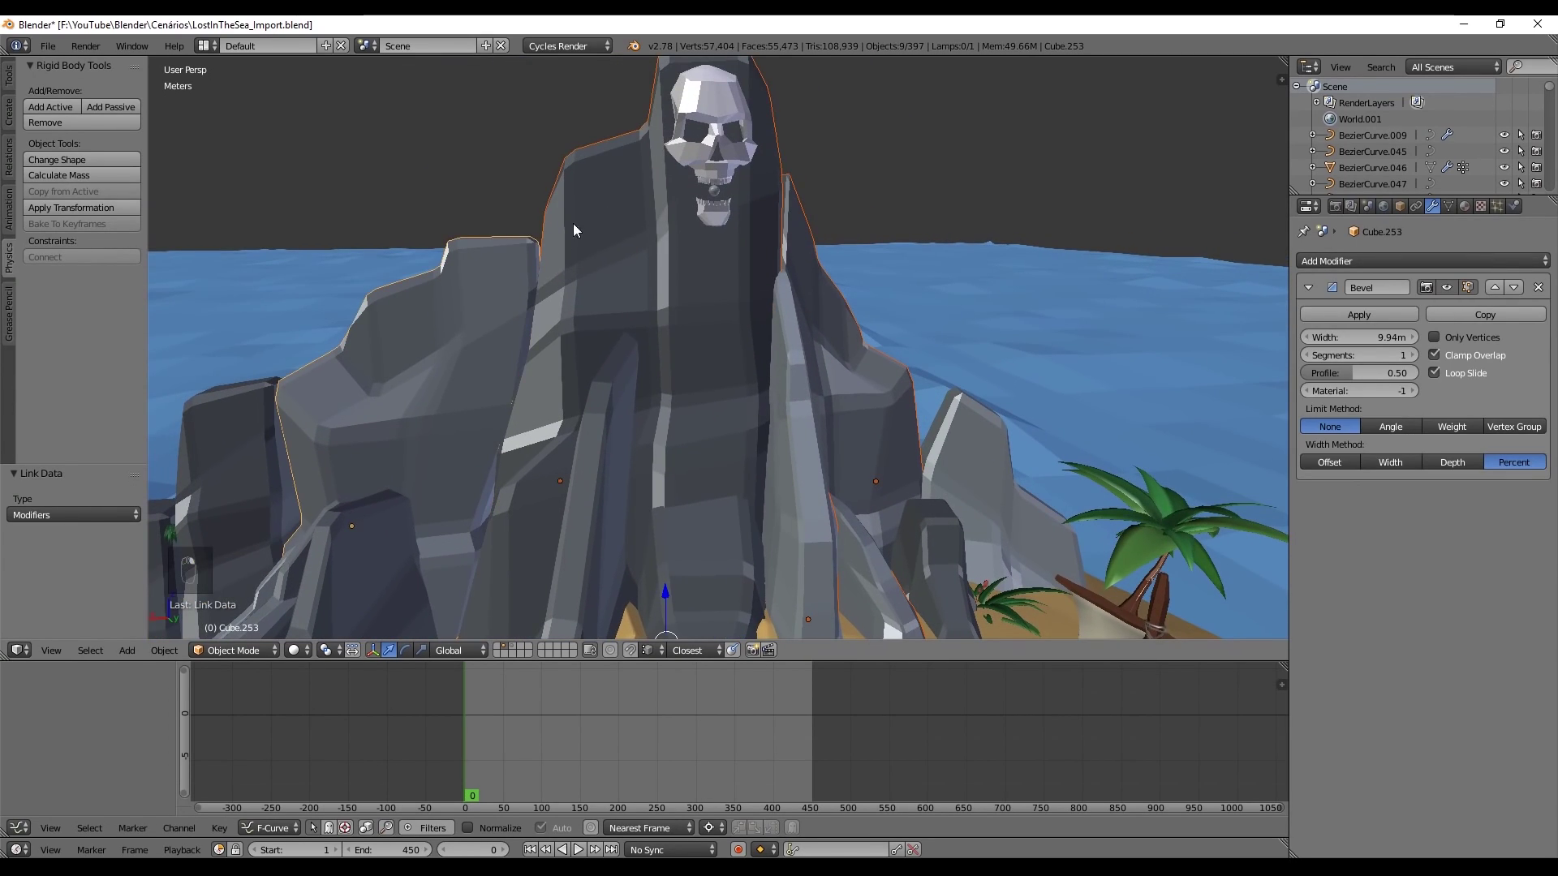
scroll(735, 235, "up", 5)
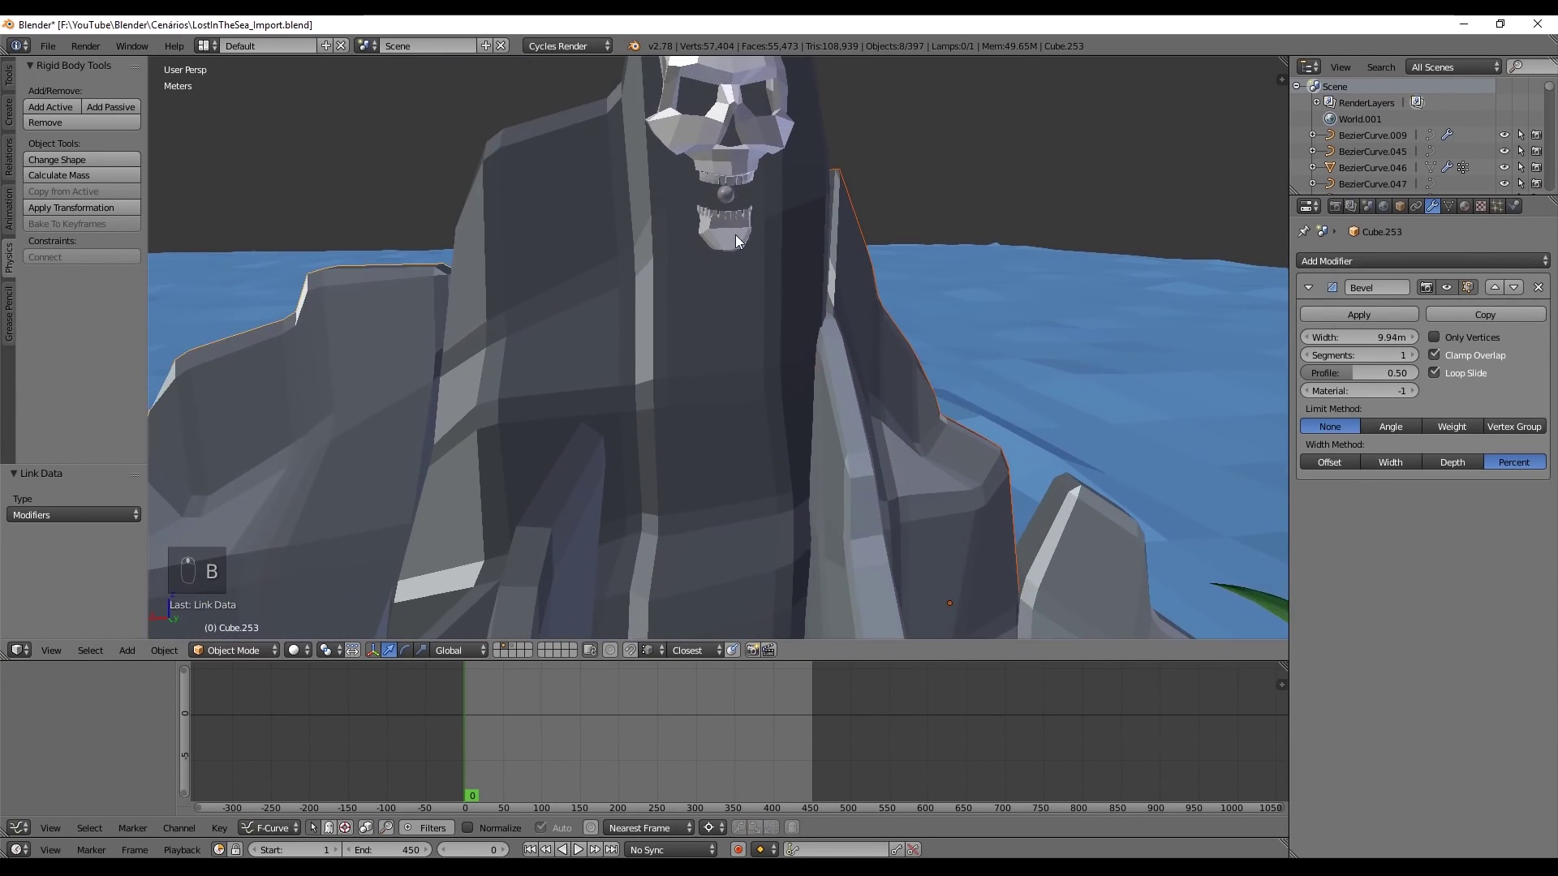
left_click(726, 198, "shift")
right_click(722, 202, "shift")
right_click(817, 366, "shift")
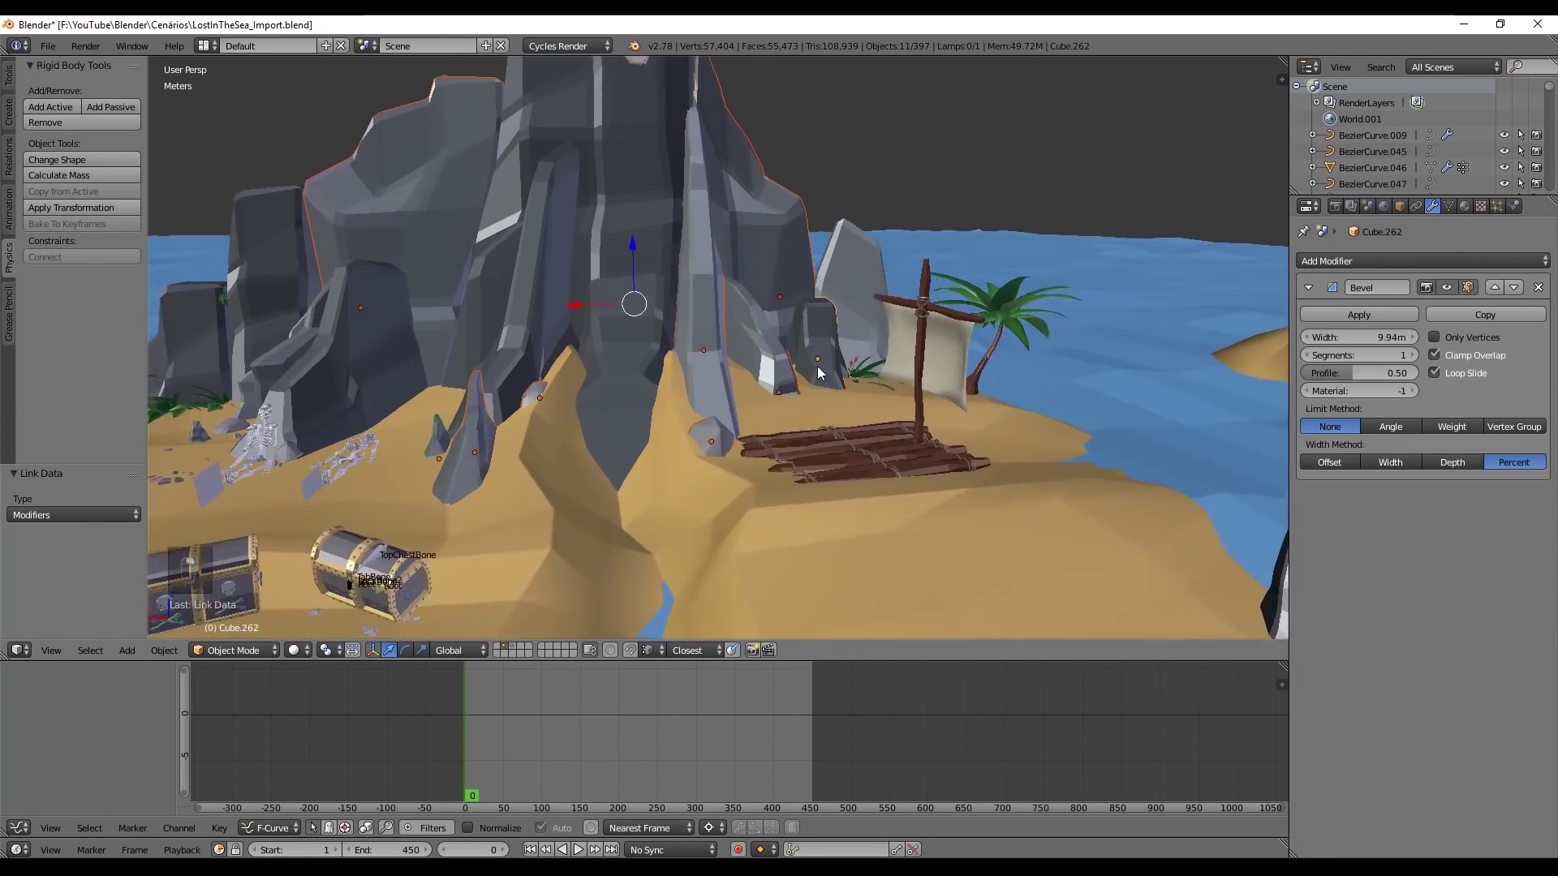
middle_click_drag(816, 367, 891, 212, "shift")
right_click(891, 212, "shift")
middle_click_drag(629, 321, 674, 409)
right_click(624, 365, "shift")
key("z")
key("z")
middle_click_drag(731, 336, 630, 250)
right_click(630, 250, "shift")
key("z")
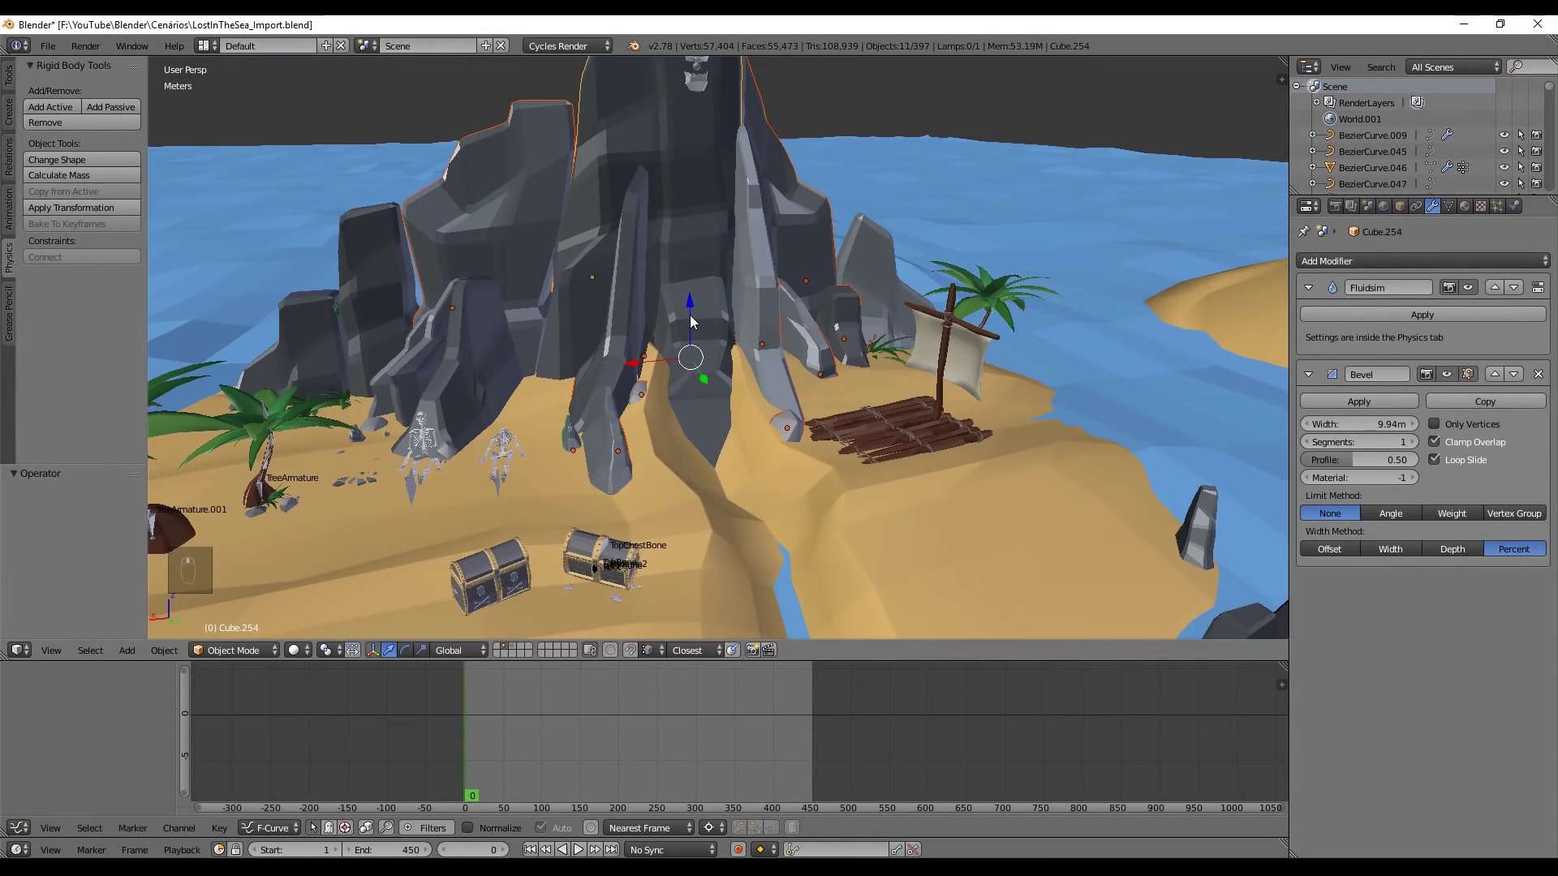
key("KP_Divide")
key("KP_Divide")
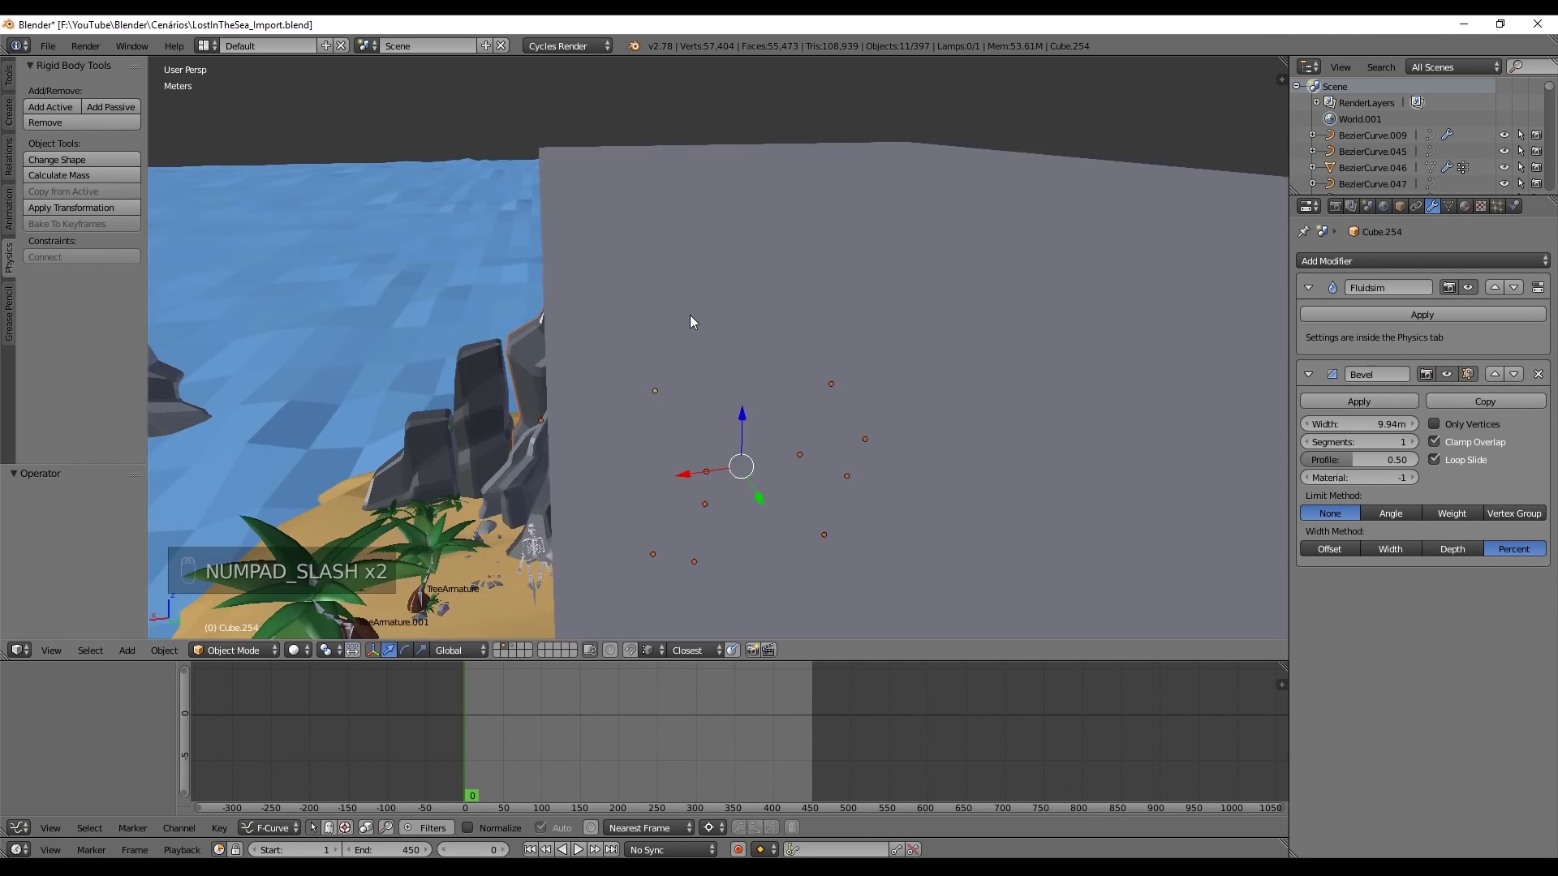
Link the skull rock's modifiers to the other selected rocks and select the small rock beside the raft to check them
key("ctrl+l")
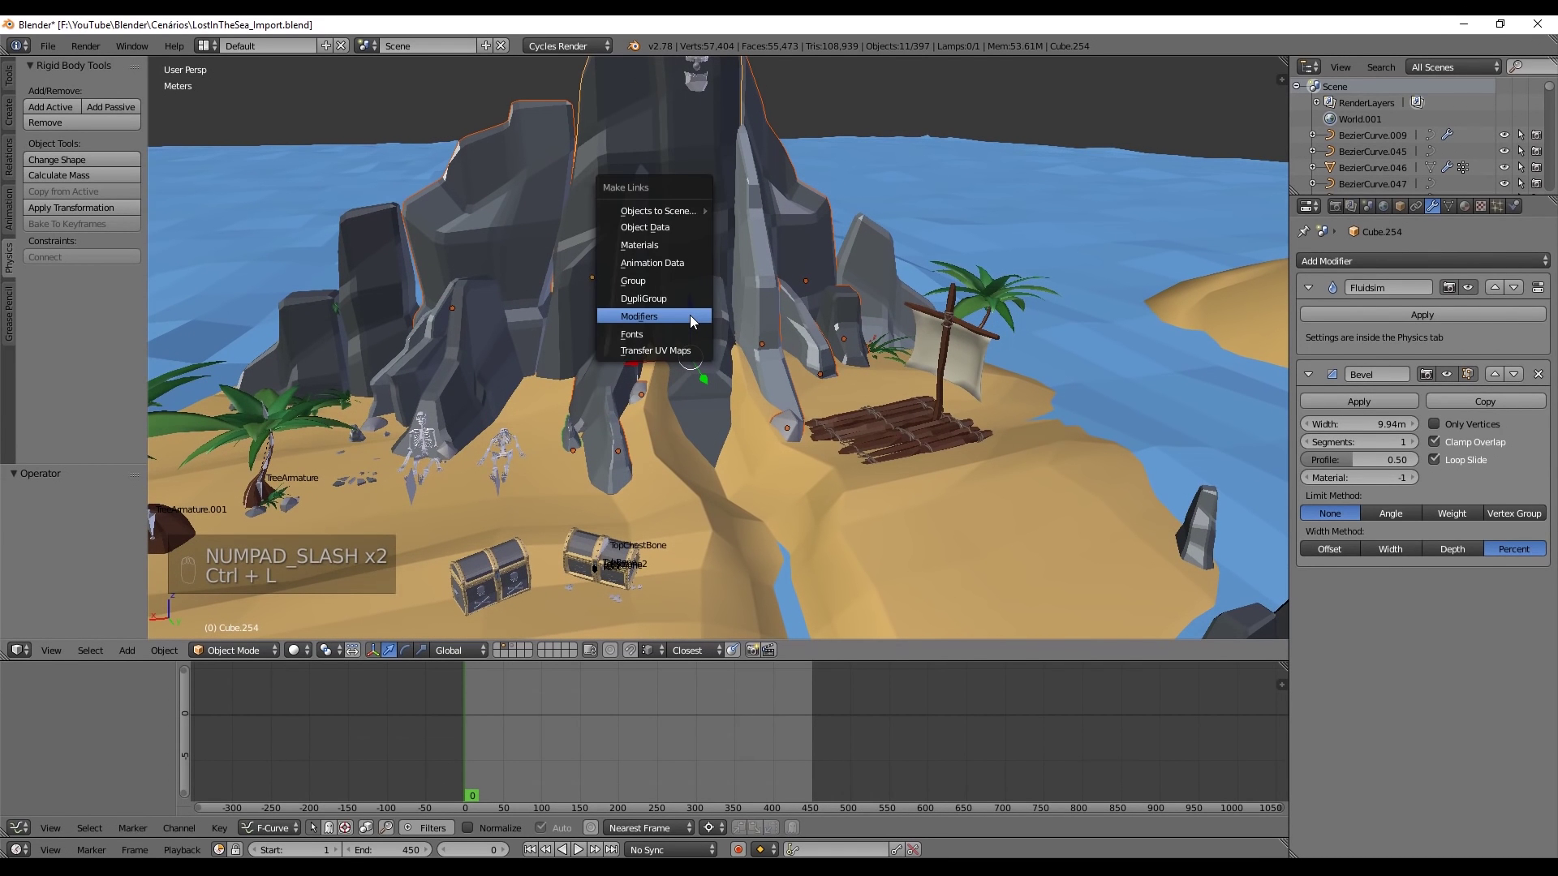
left_click(692, 316)
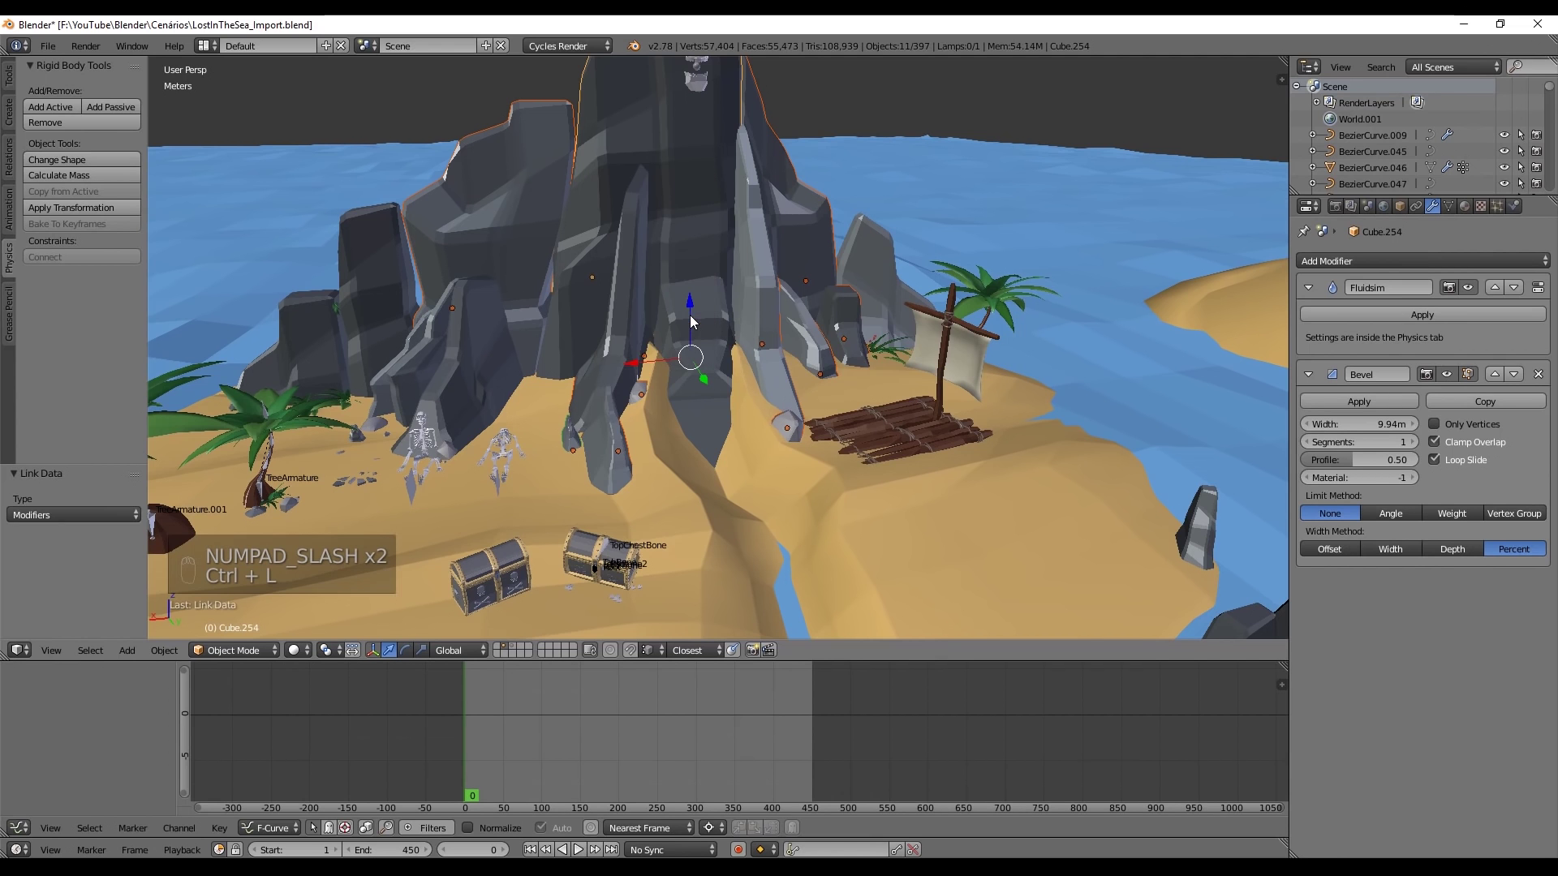
right_click(797, 430)
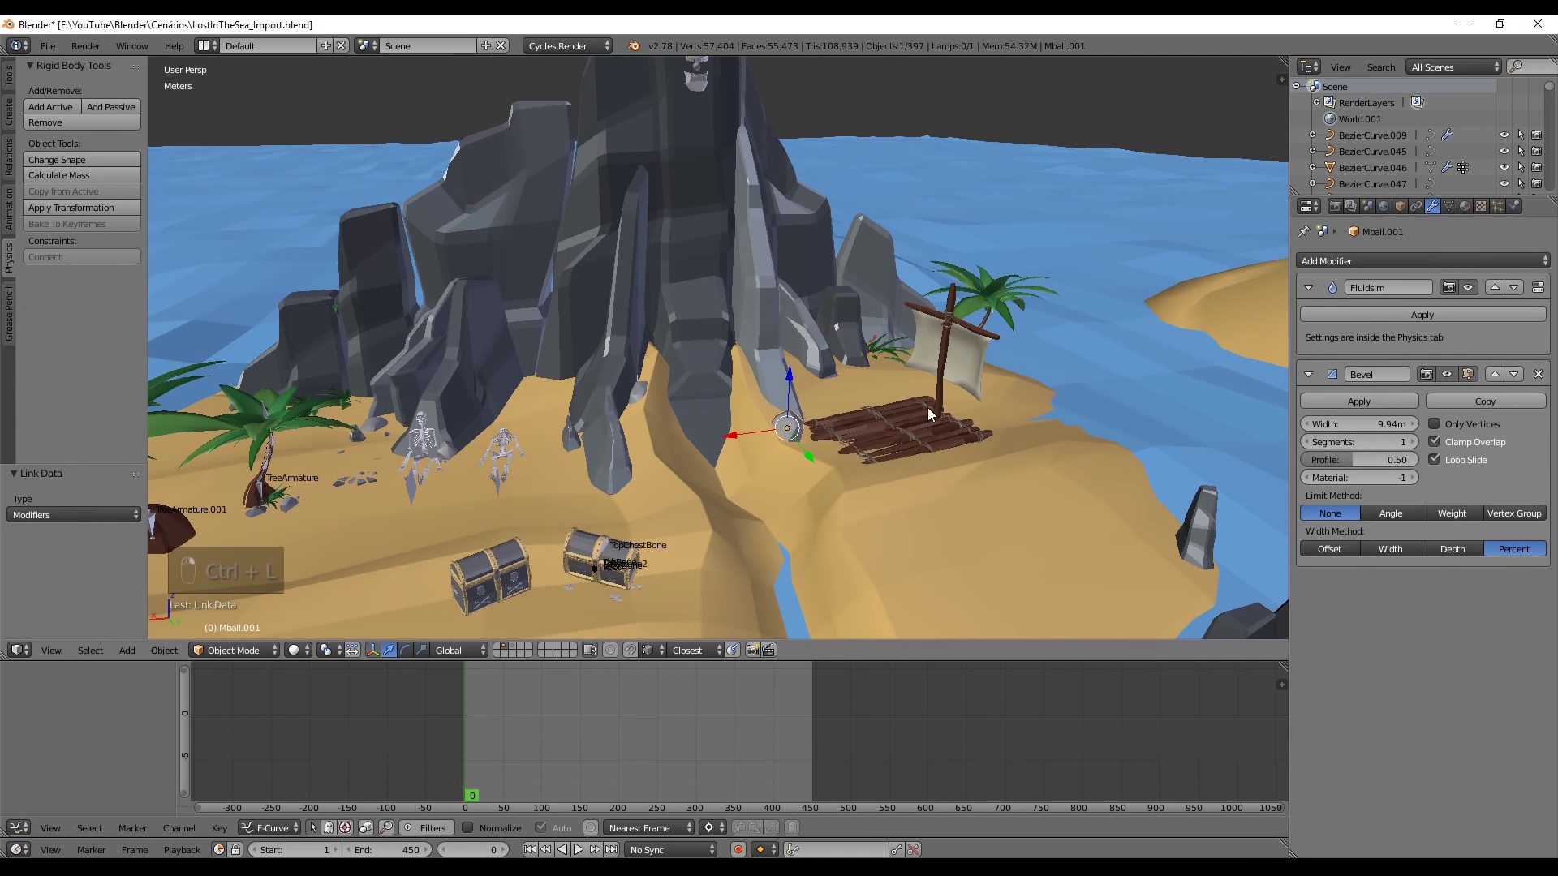
left_click(1539, 375)
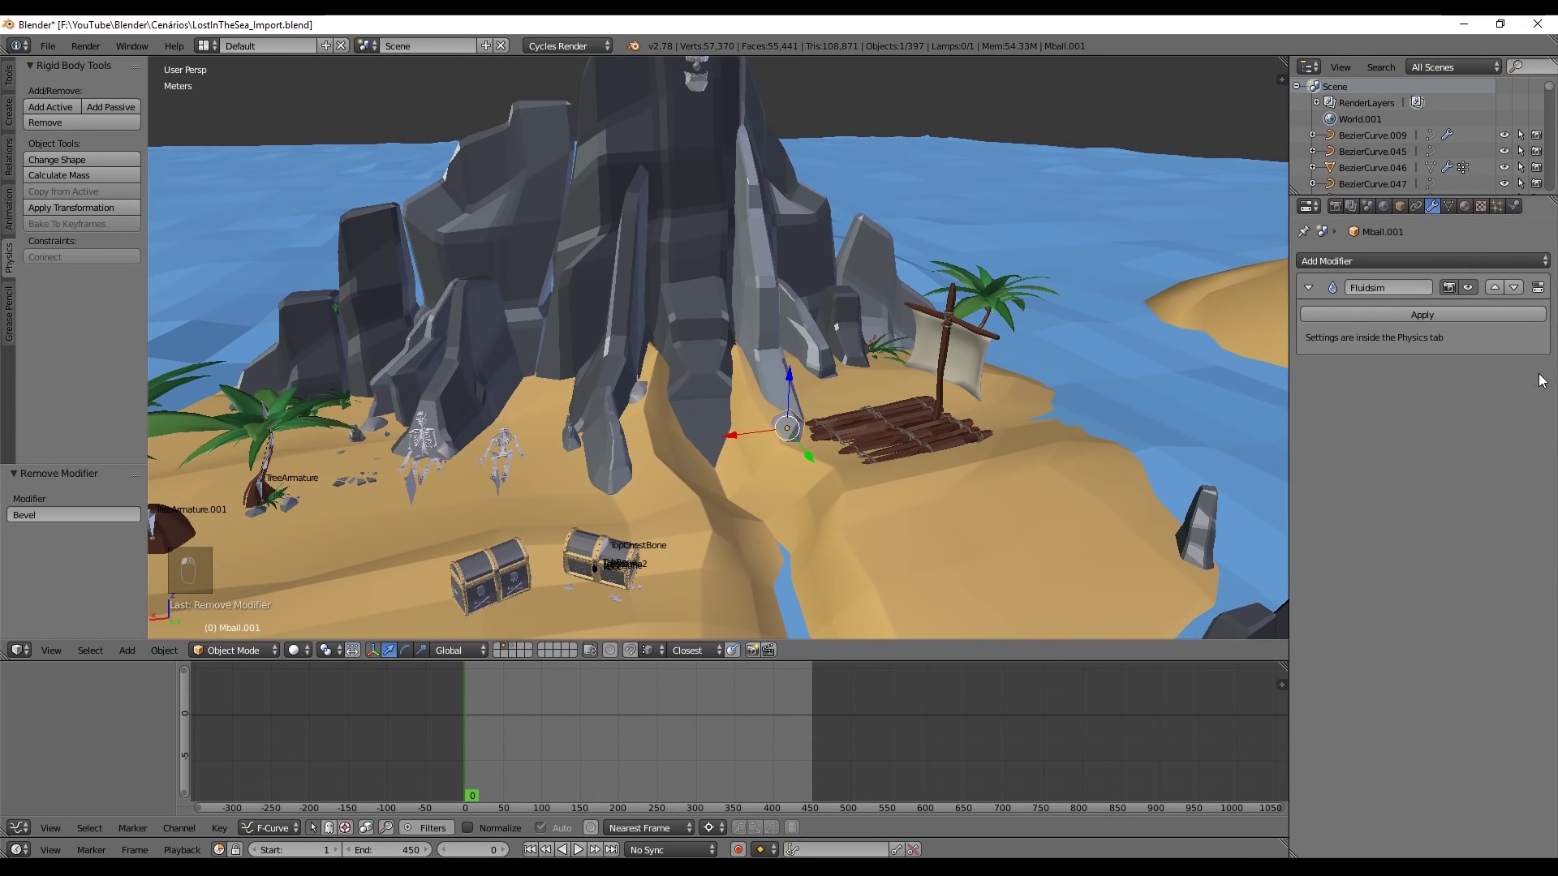
right_click(641, 394)
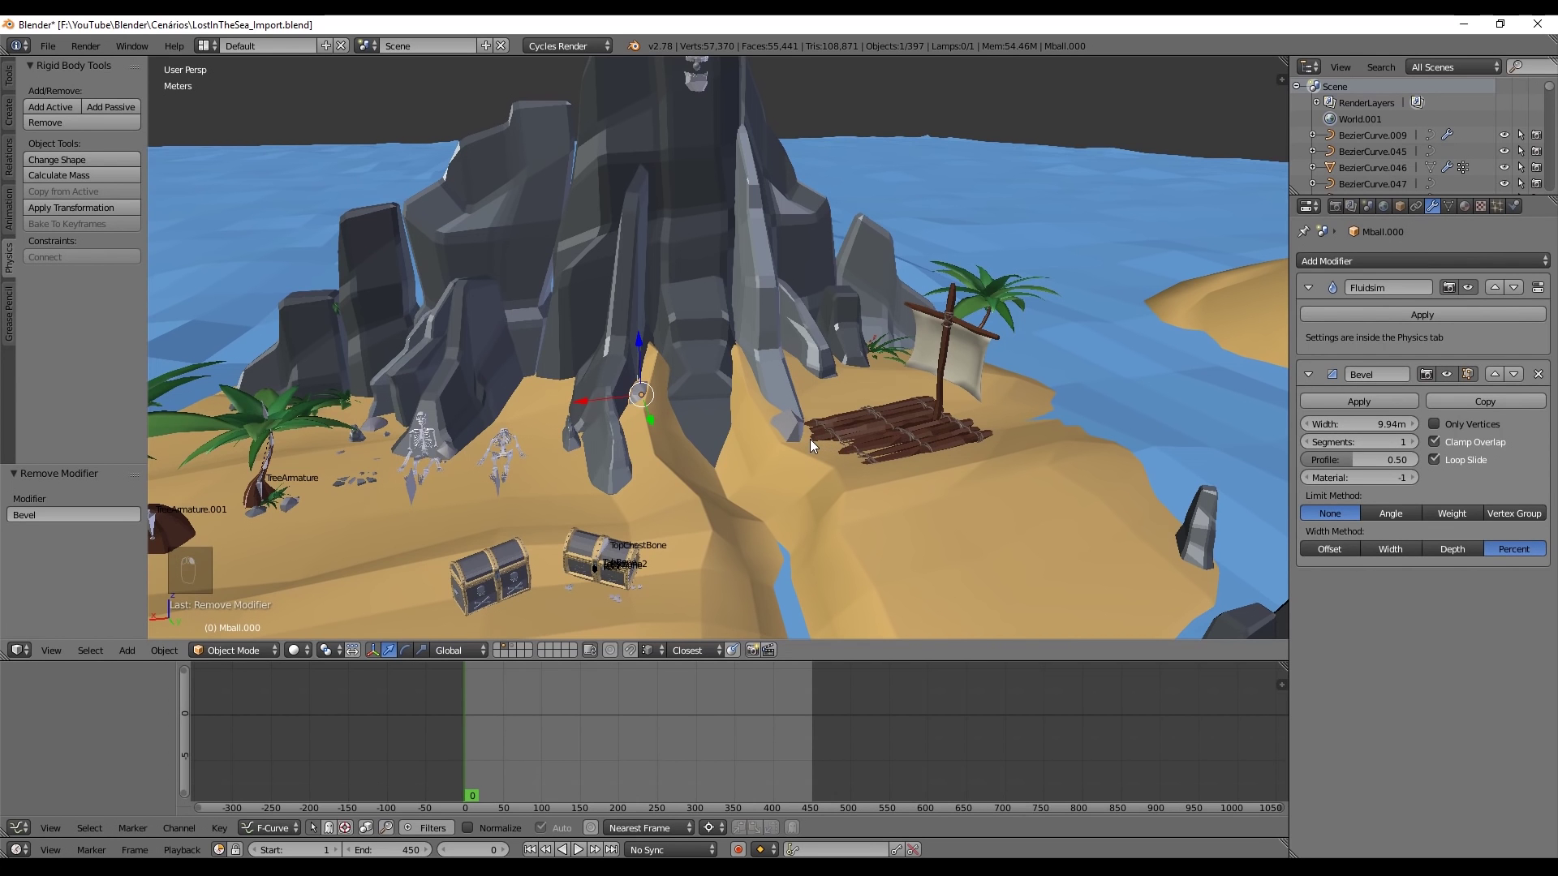
key("ctrl+z")
key("ctrl+z")
Lower the Bevel modifier's width on the small rock beside the raft to about 4.35 m
scroll(813, 445, "up", 5)
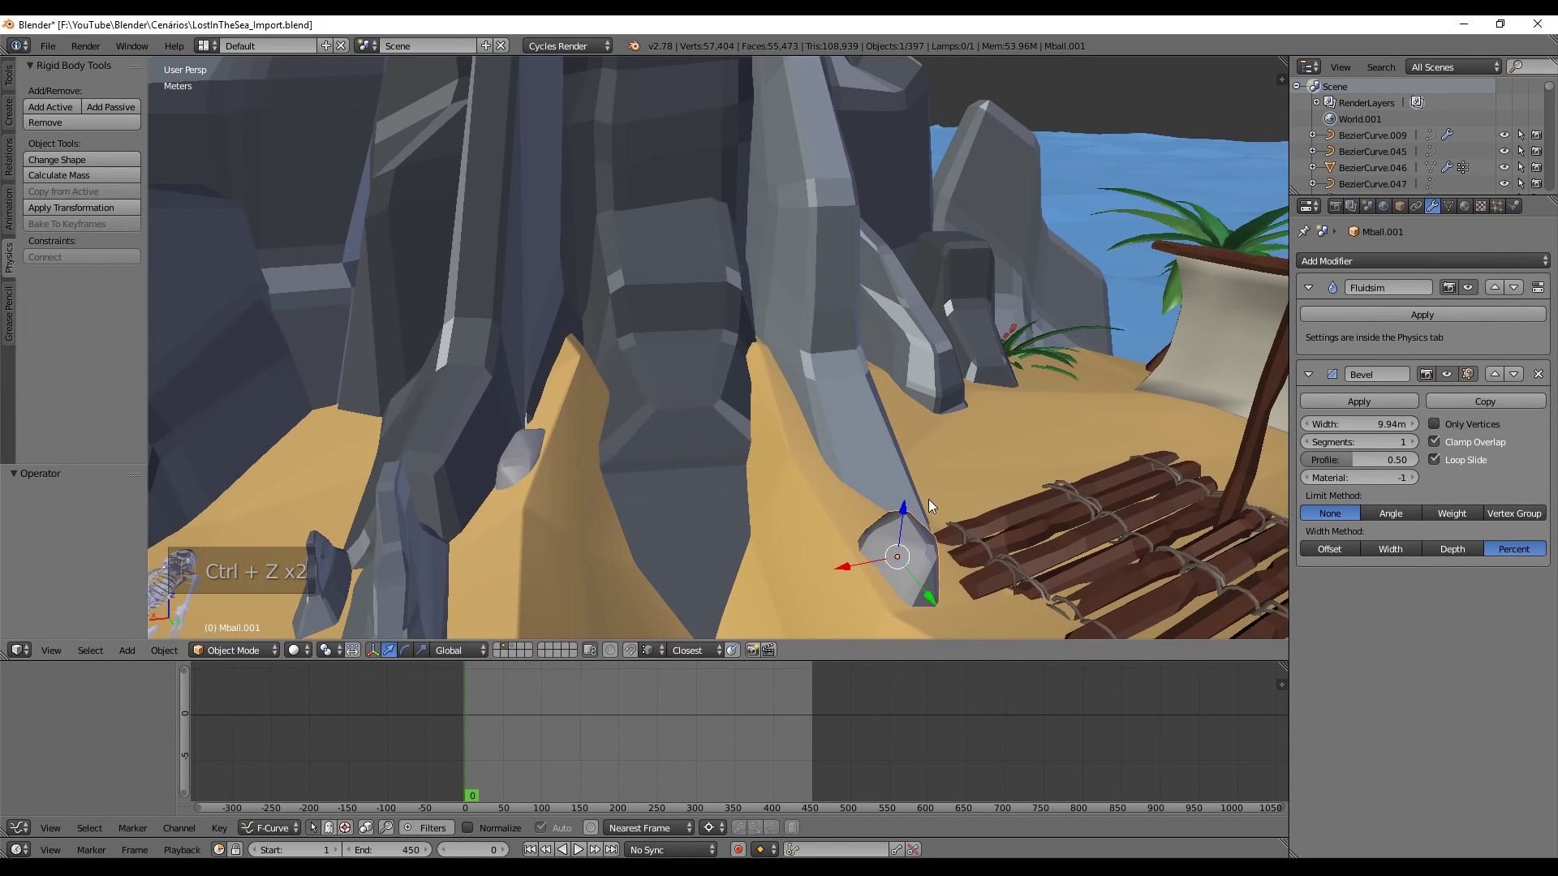
middle_click_drag(928, 499, 918, 468, "shift")
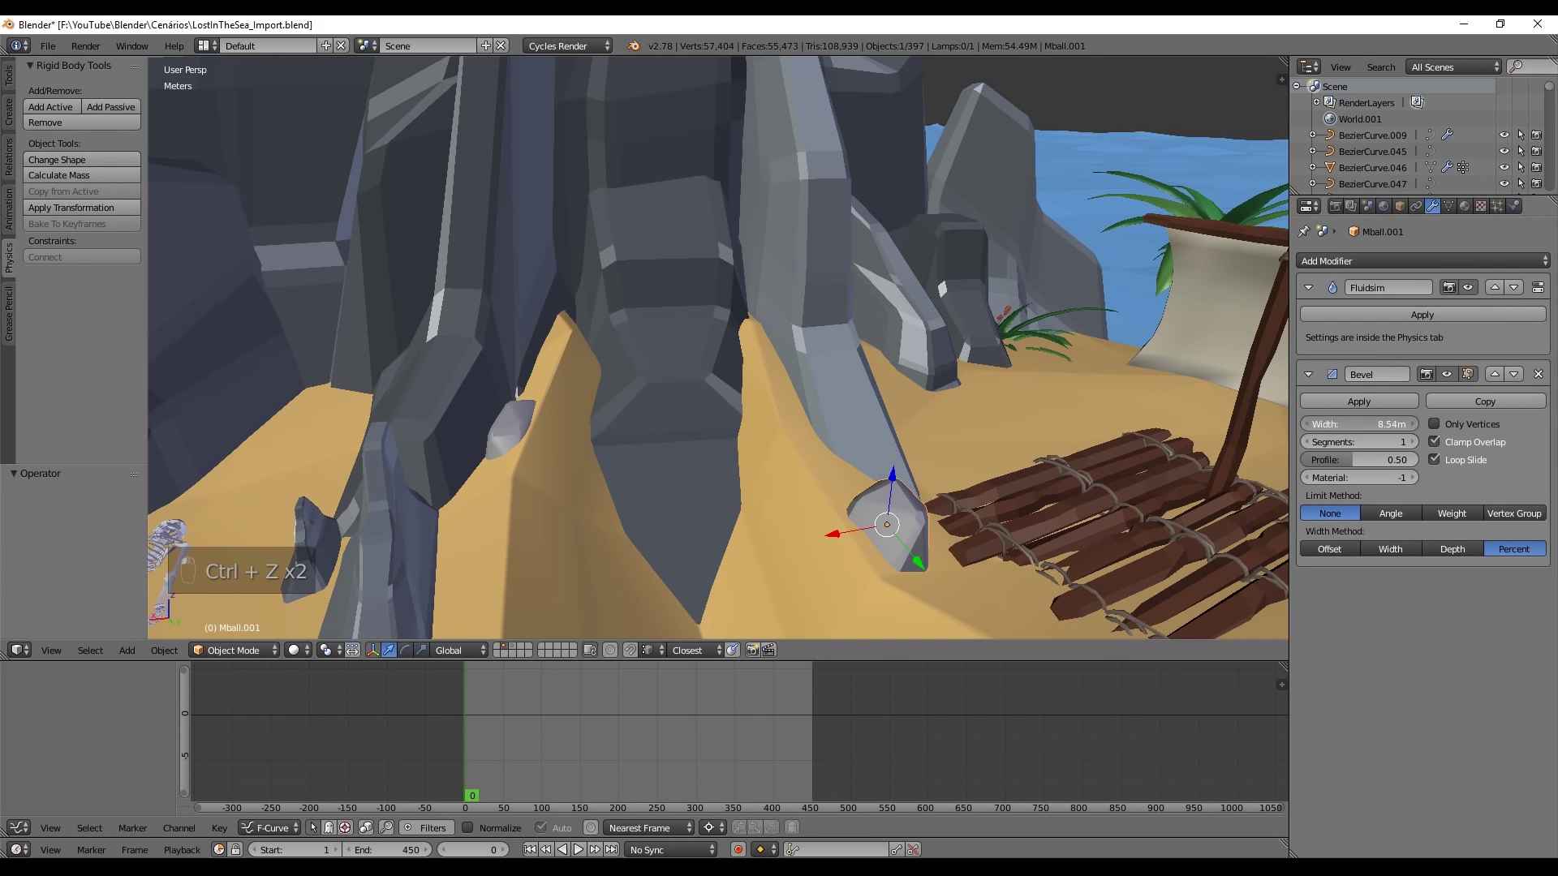
left_click_drag(1360, 424, 1384, 424)
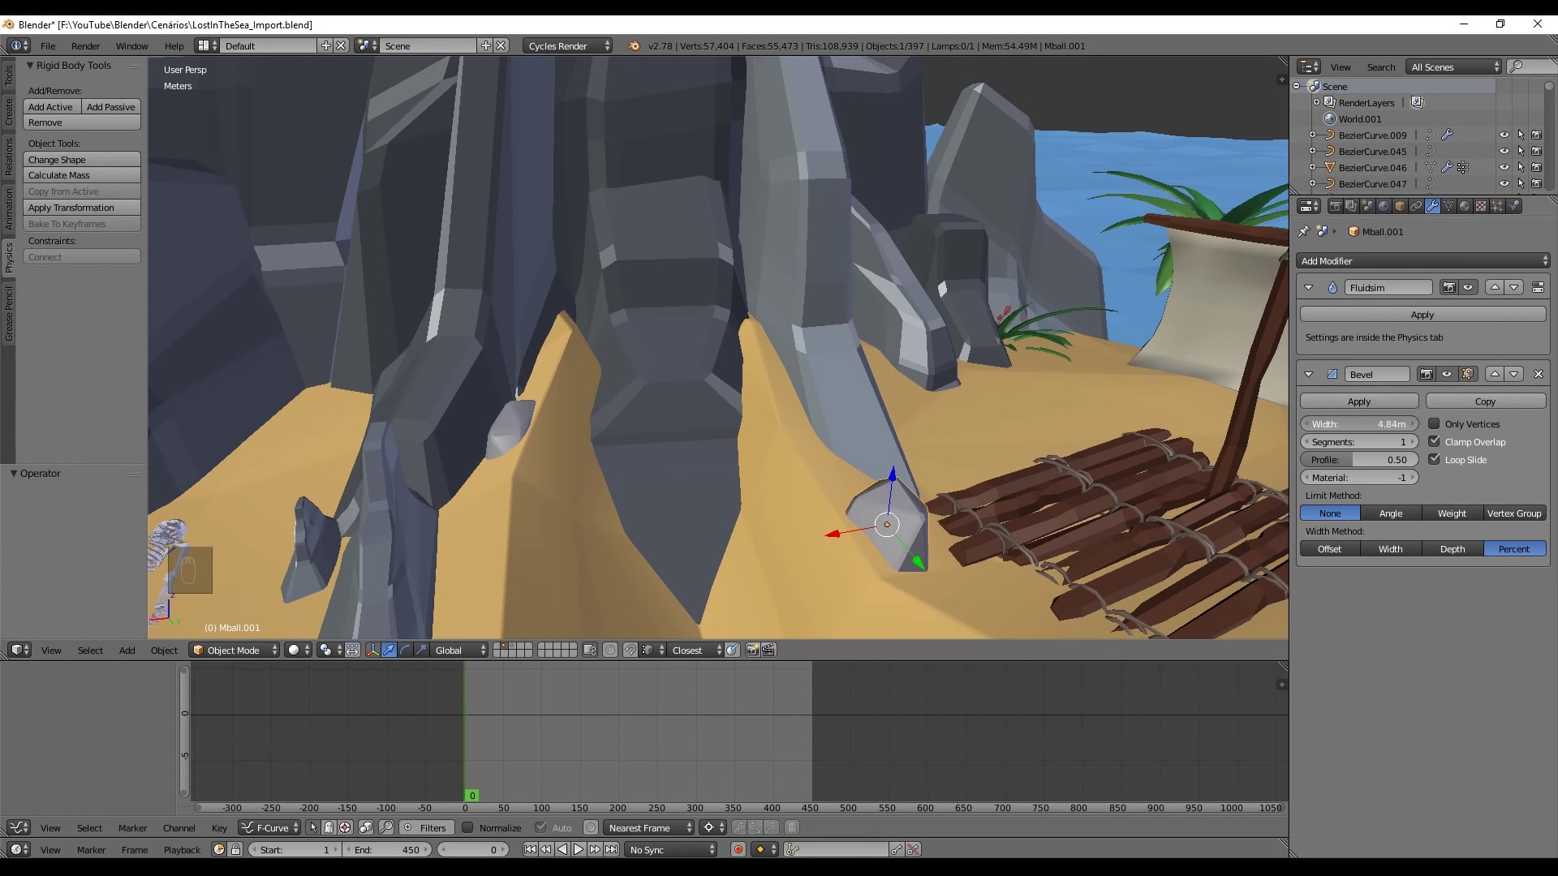
left_click_drag(1379, 424, 1389, 424)
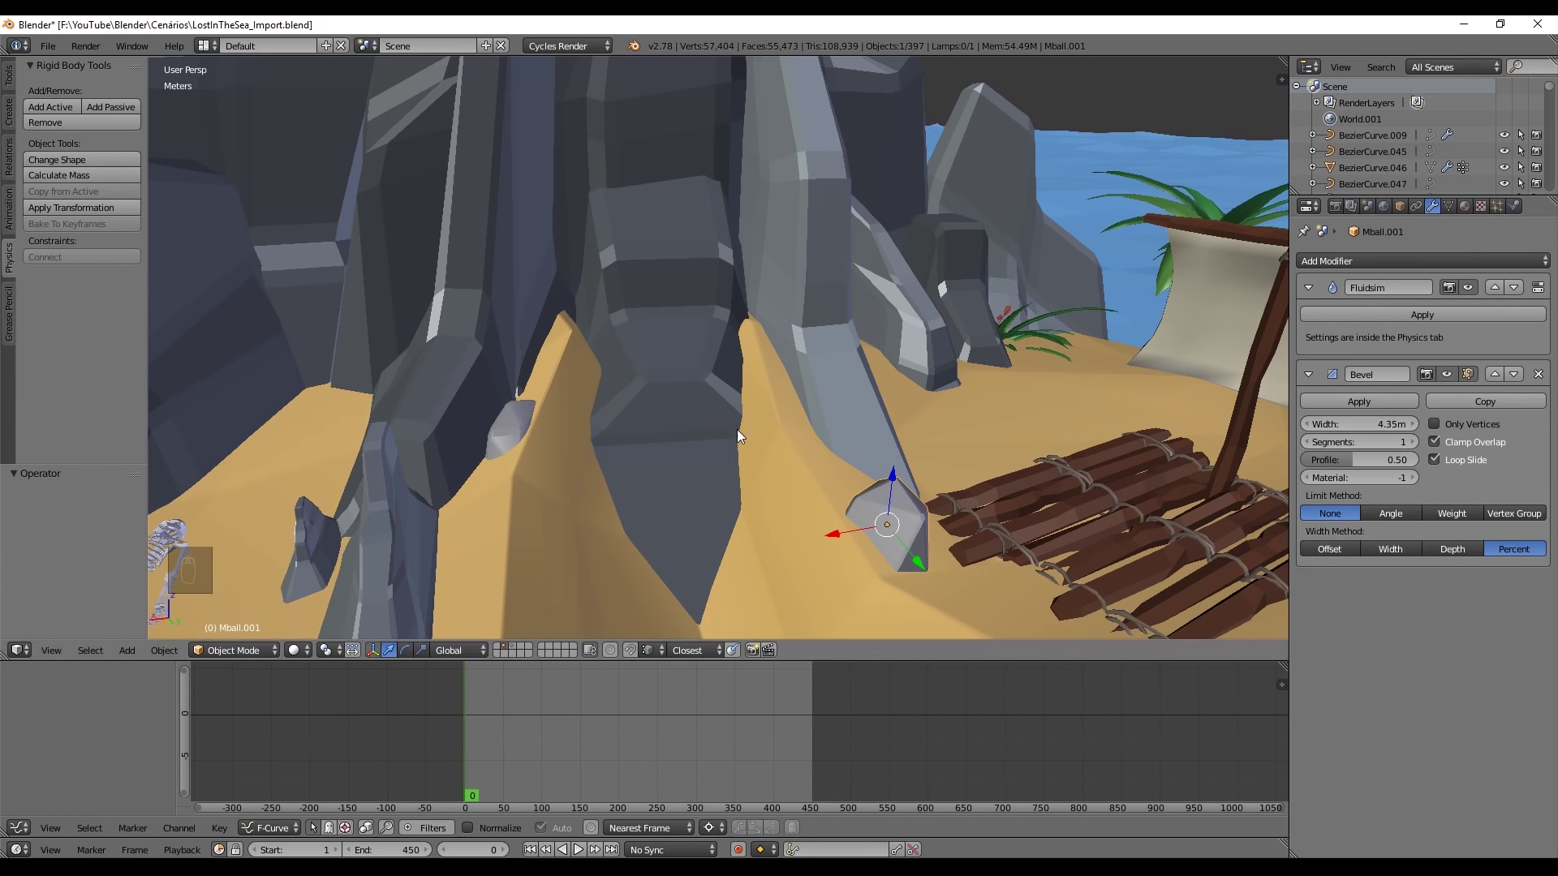
Select the inflow source sphere in the skull's mouth and enable Fluid physics on it with the type Inflow
scroll(659, 568, "down", 6)
scroll(730, 524, "up", 2)
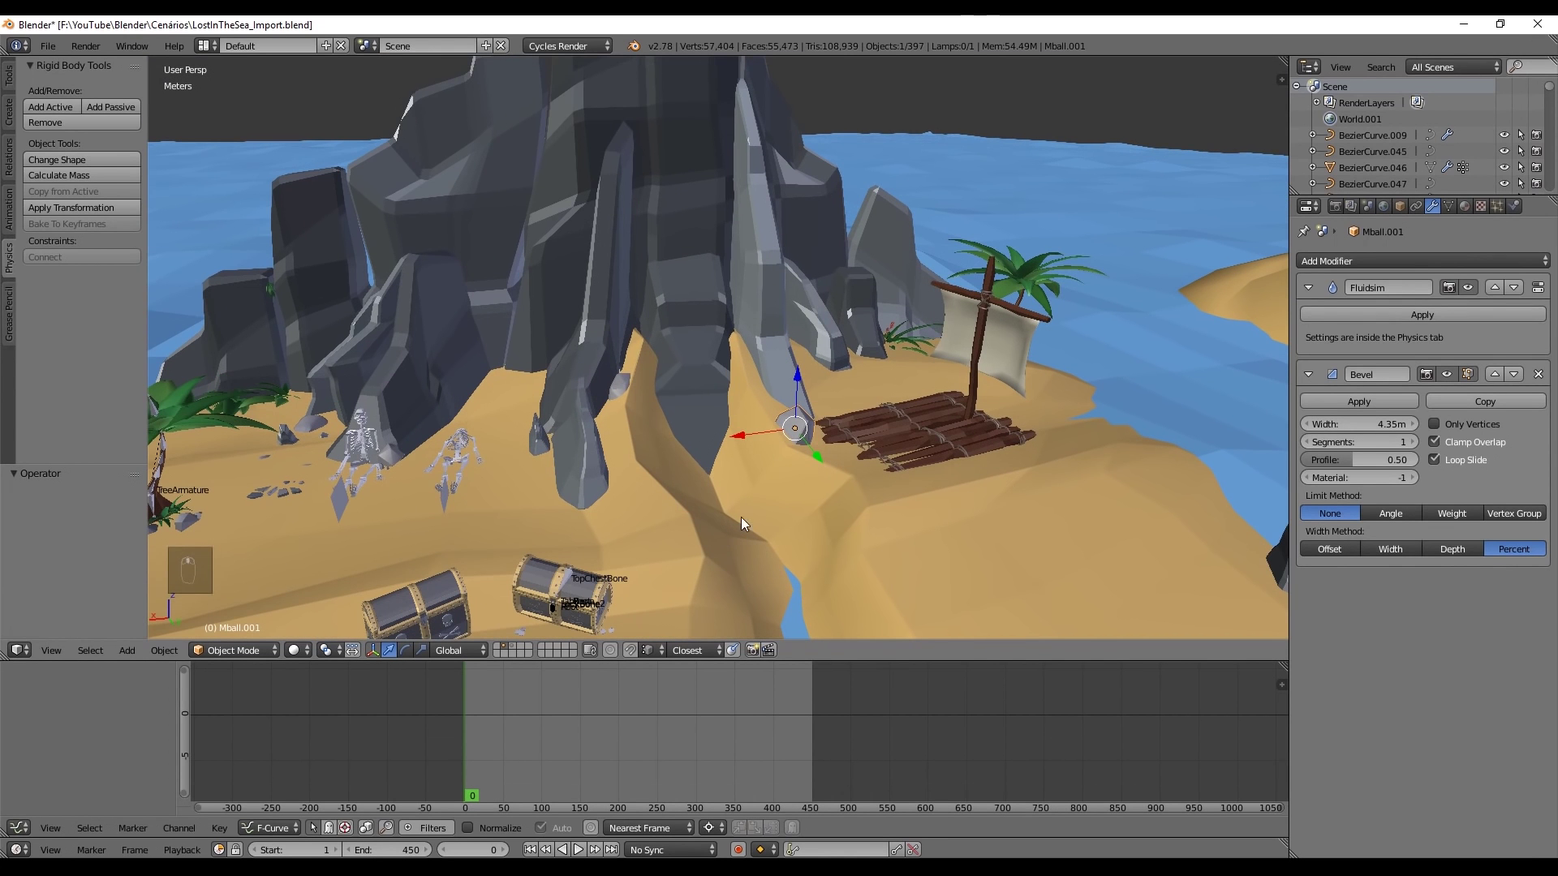
middle_click_drag(722, 307, 742, 460)
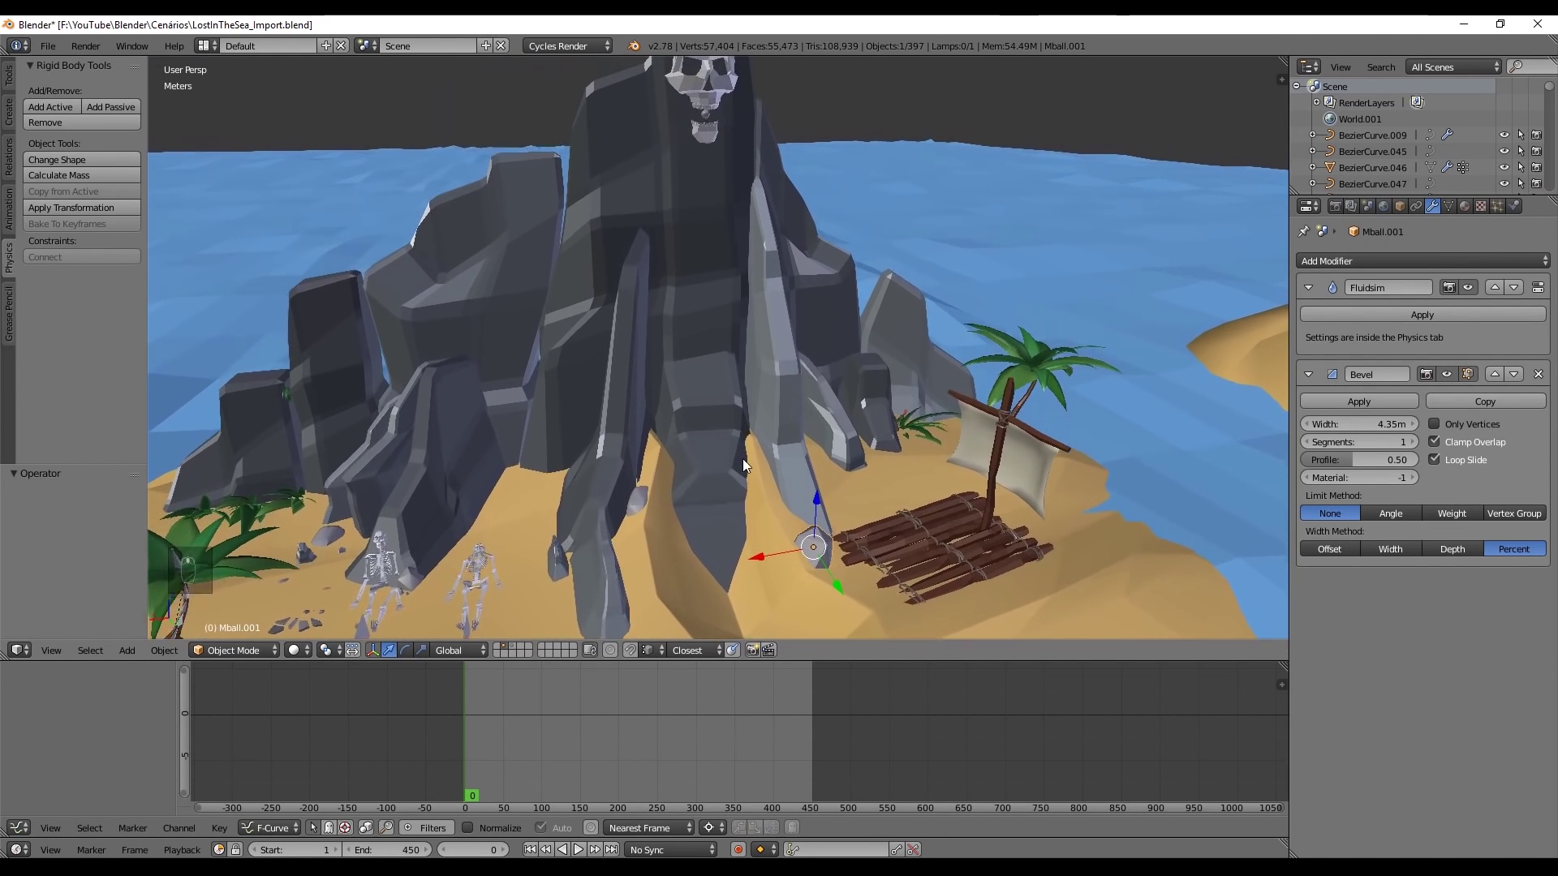
right_click(706, 155)
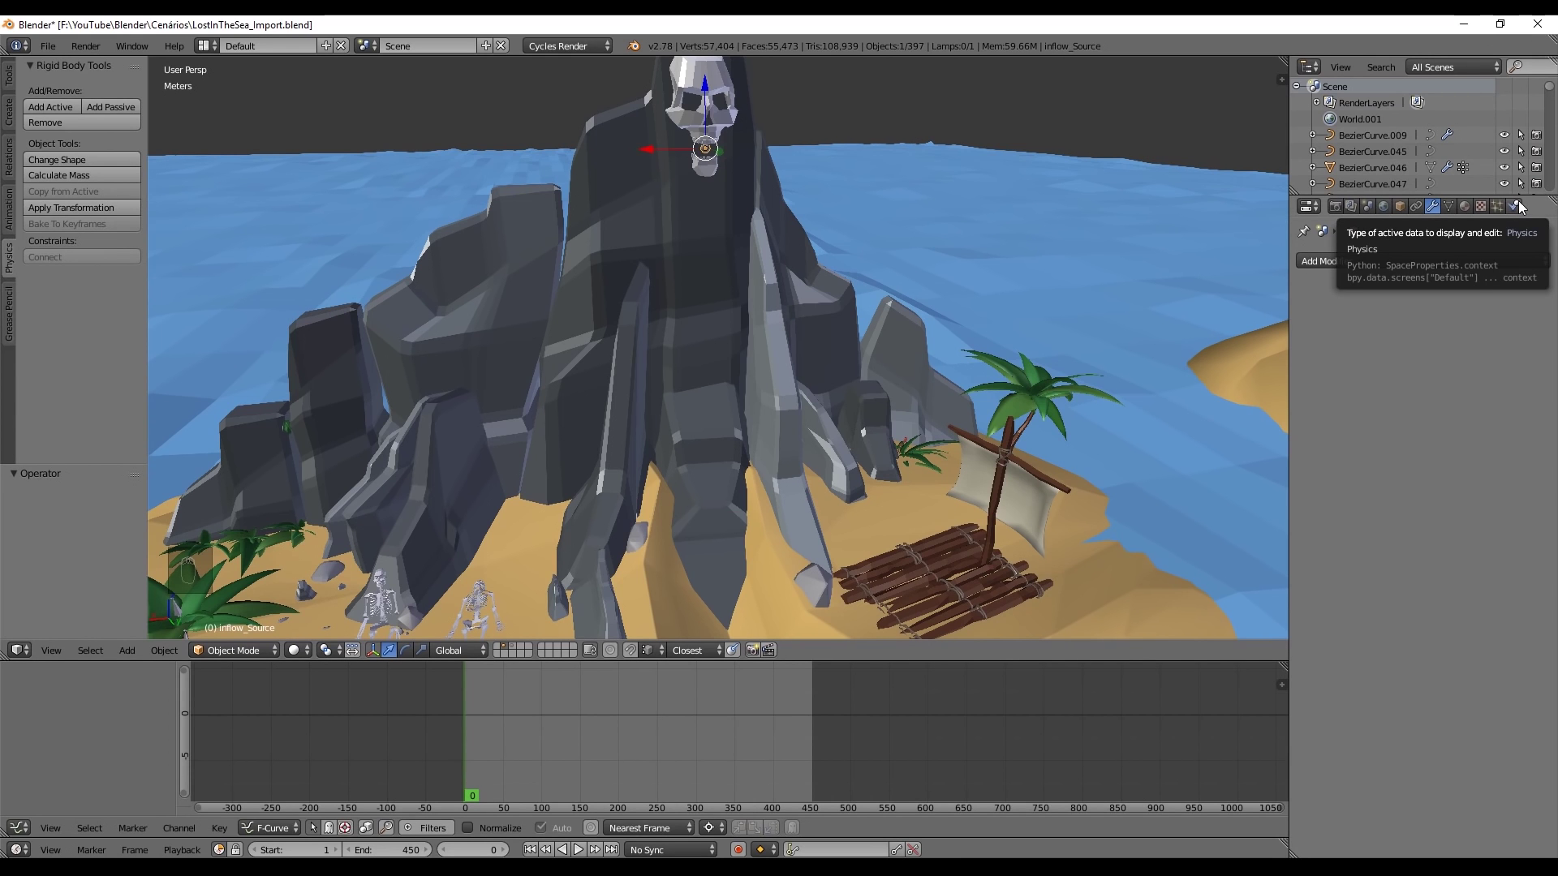
left_click(1517, 207)
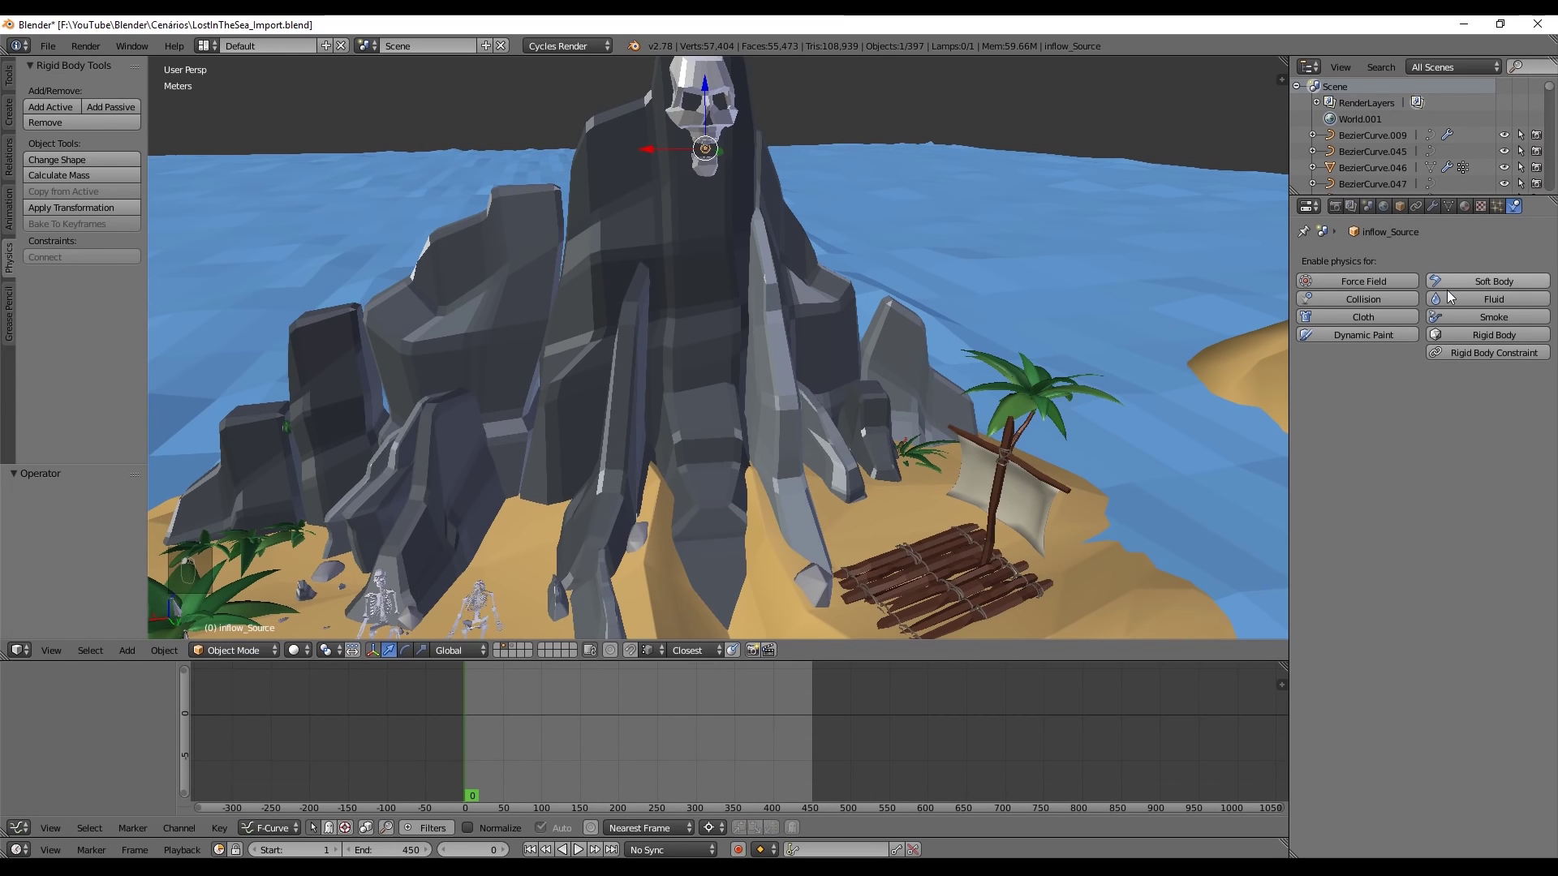
left_click(1502, 300)
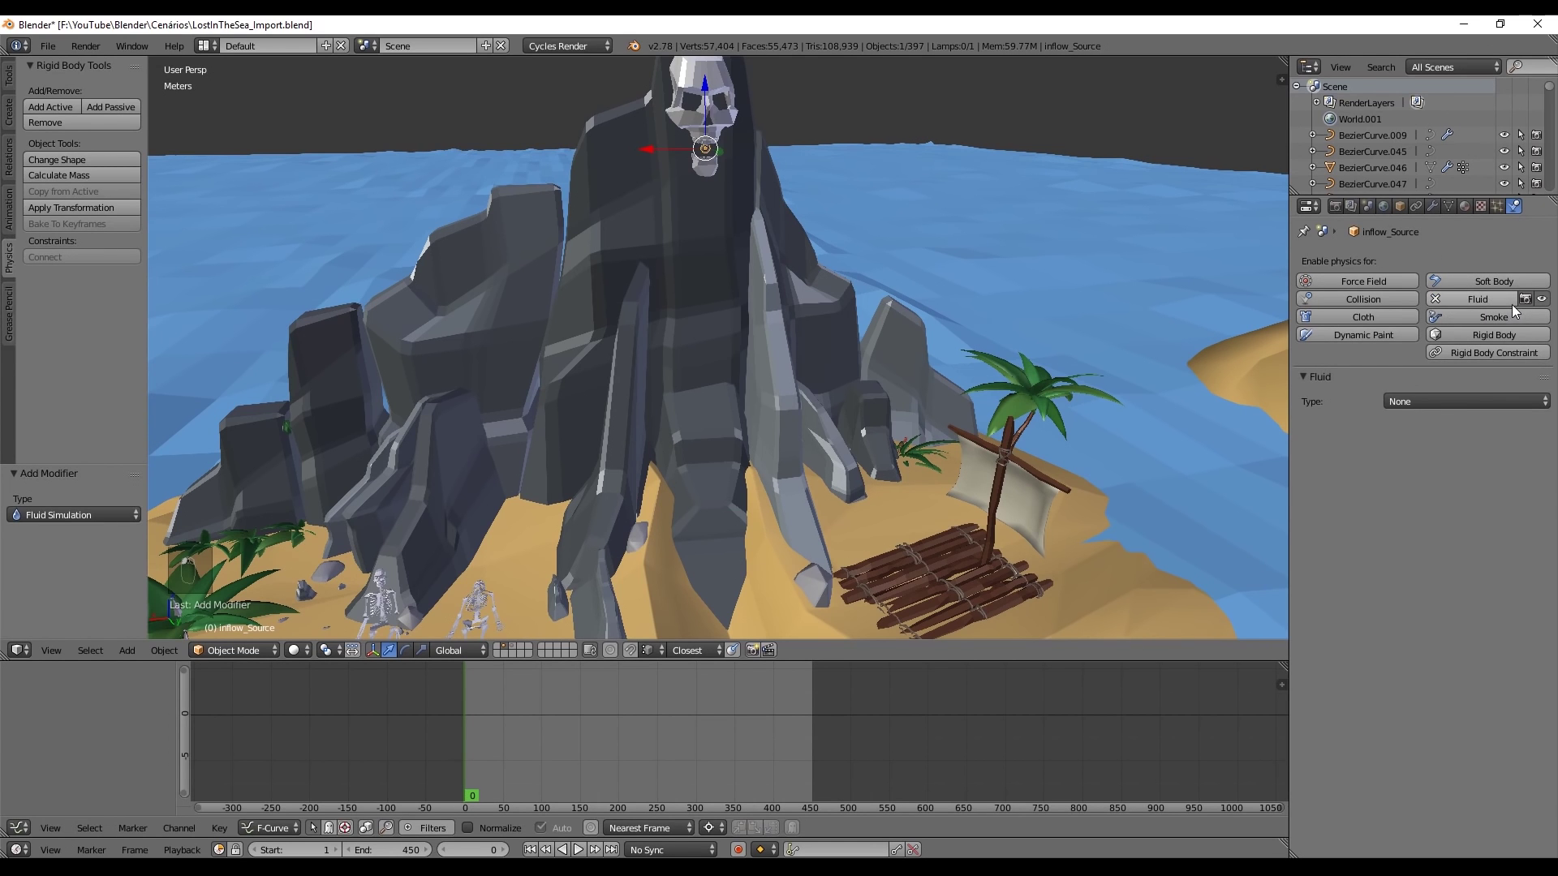
left_click(1420, 402)
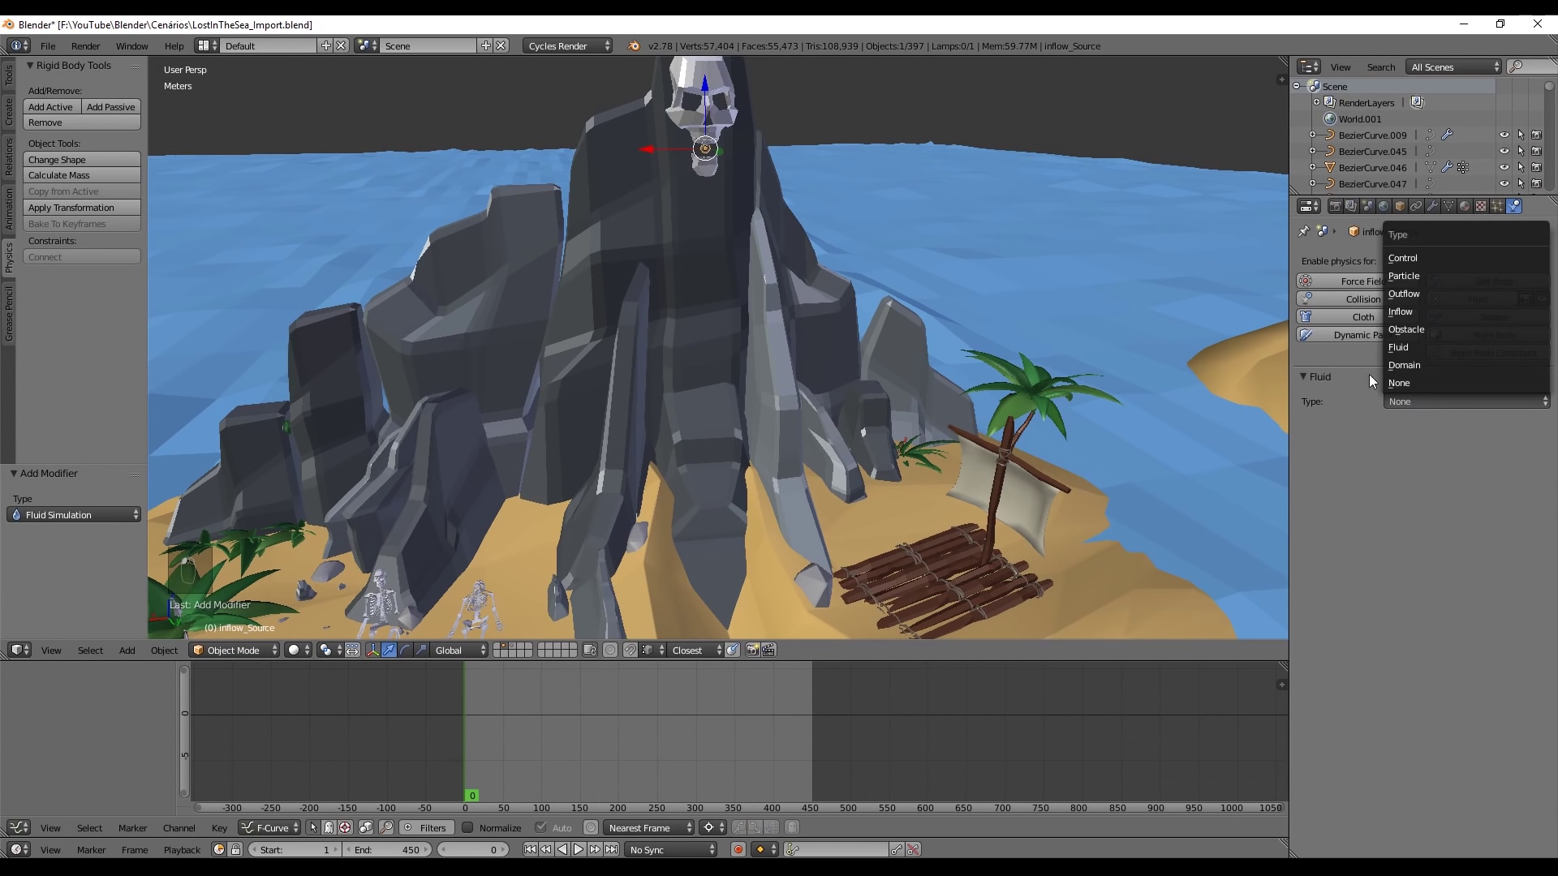
left_click(1416, 311)
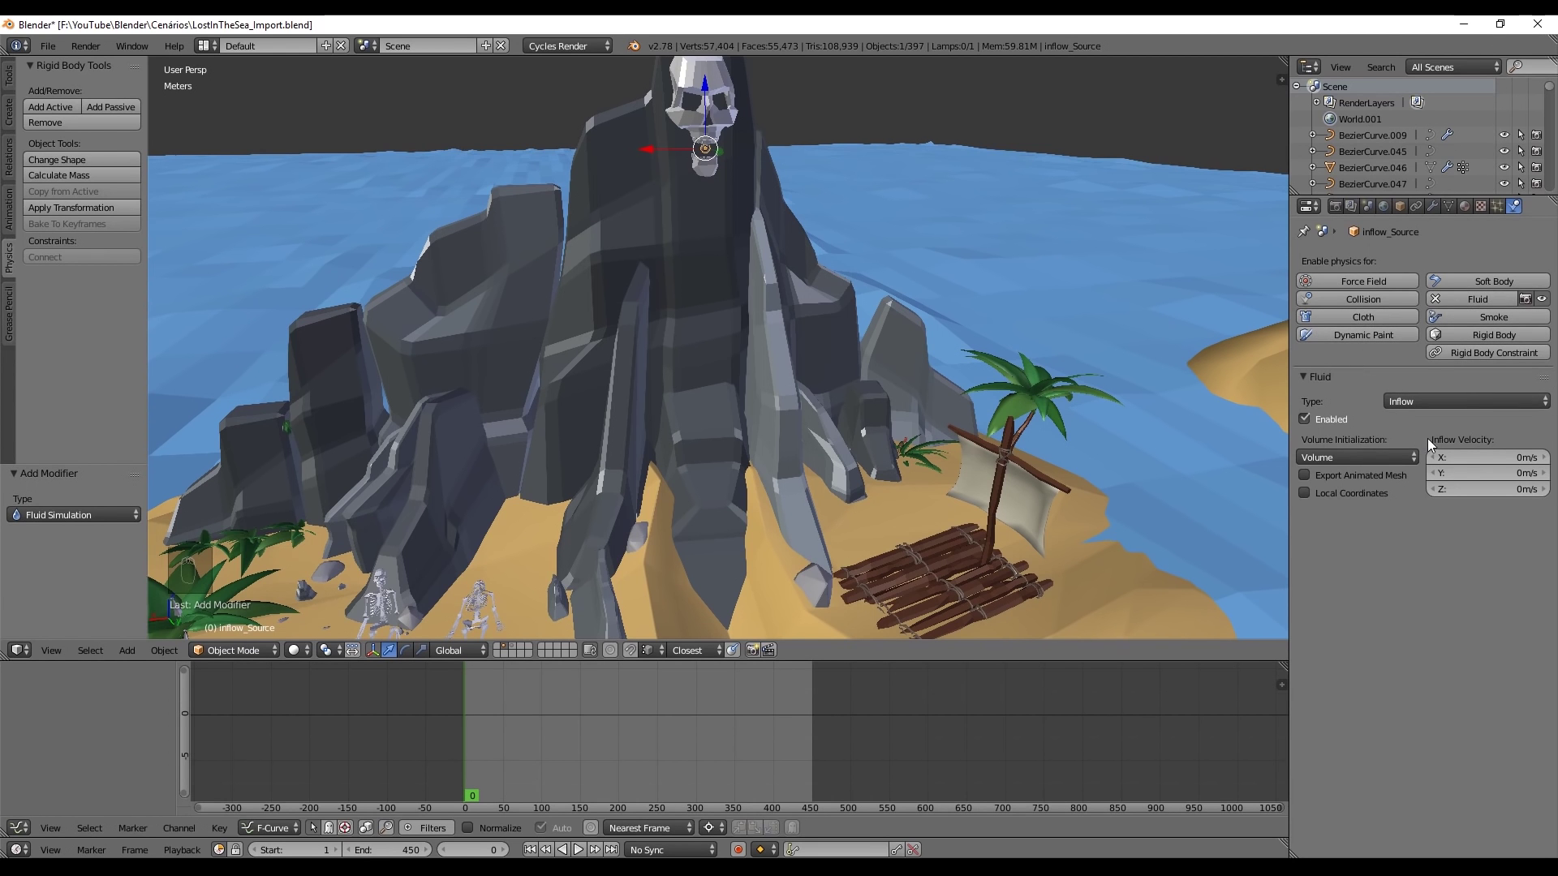
Set the source's inflow velocity to 0.2 m/s in X and 3 m/s in Y
middle_click_drag(735, 328, 708, 439)
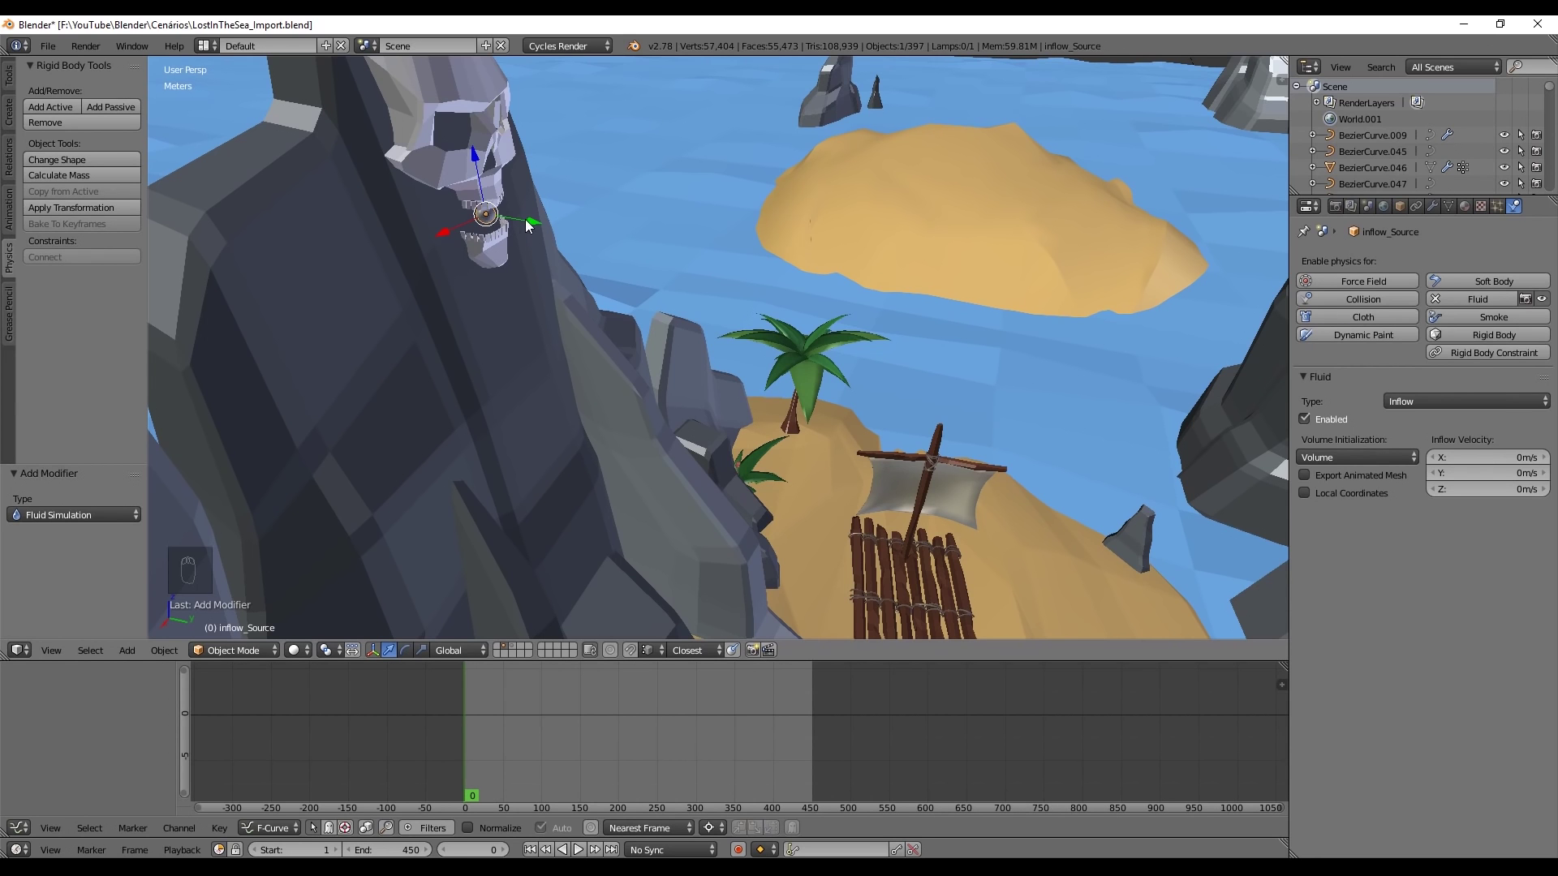
left_click(1479, 473)
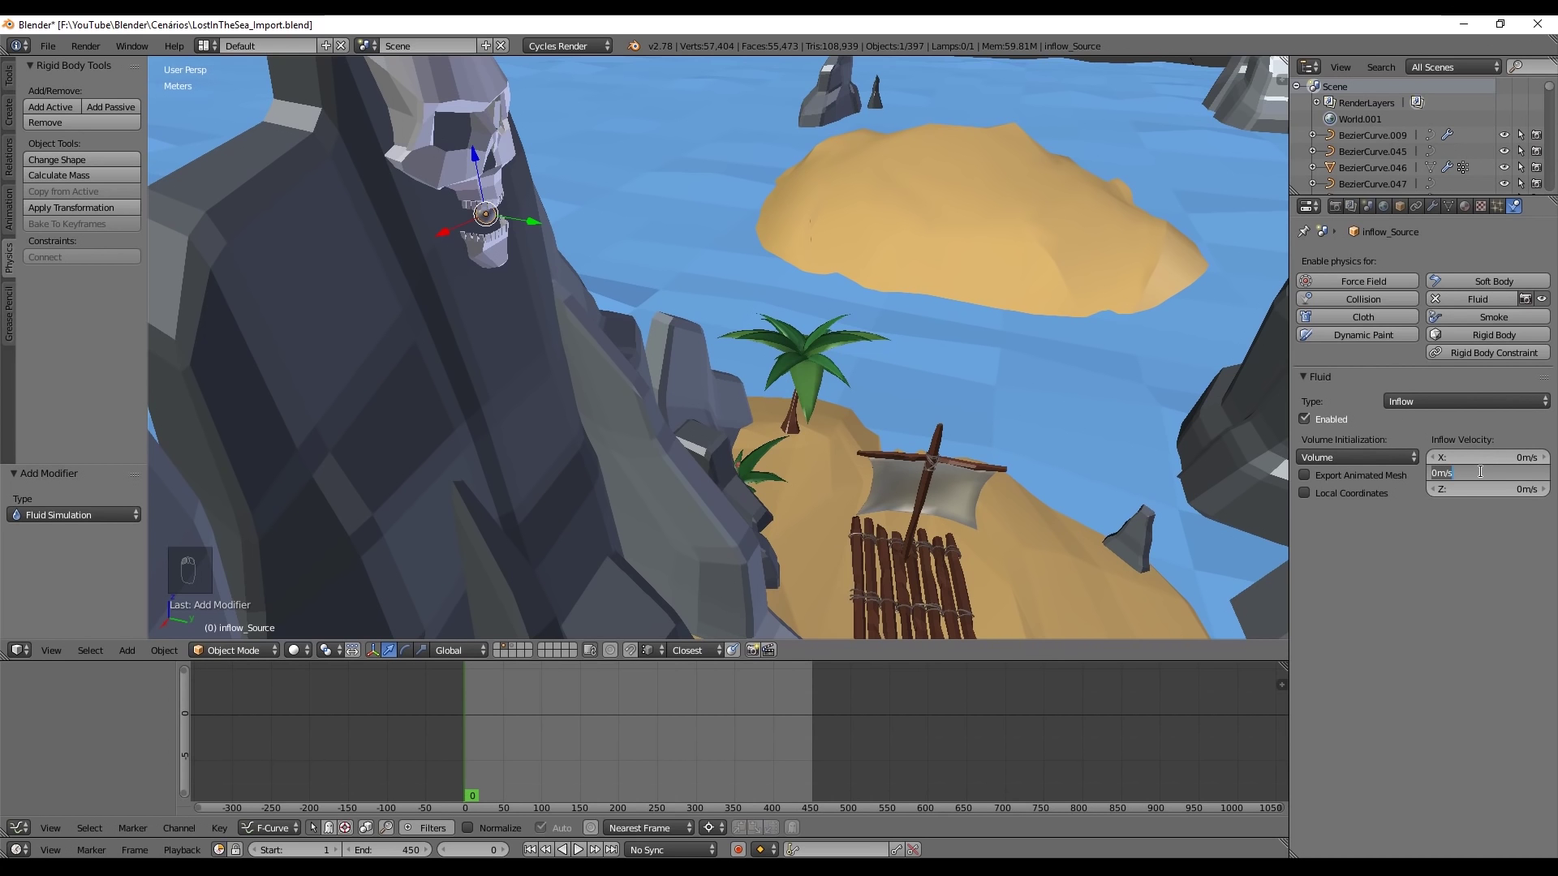
type("2")
key("Return")
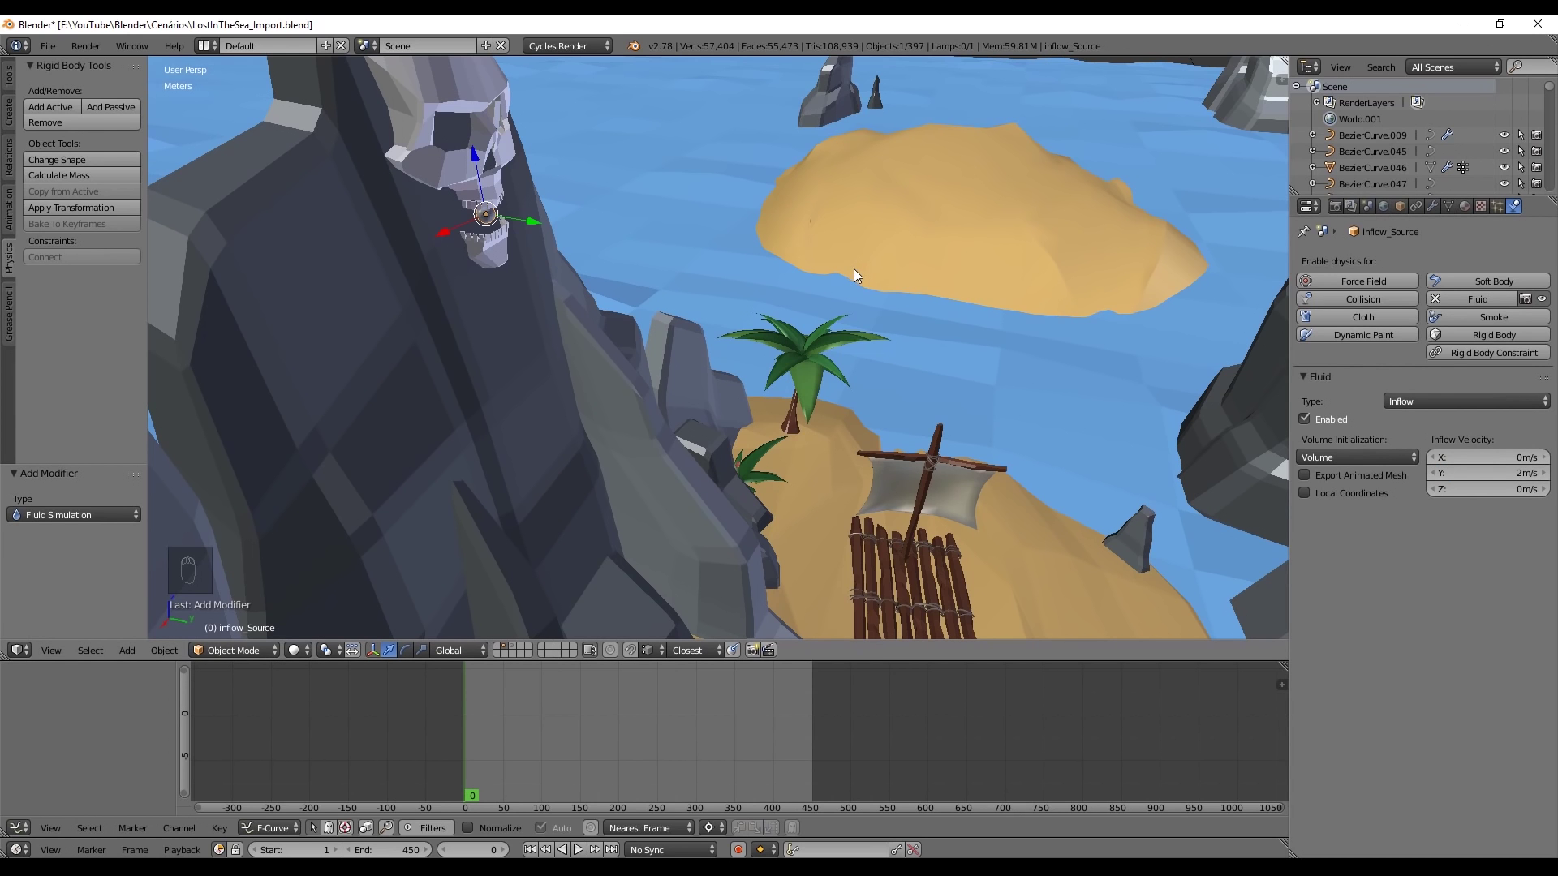
middle_click_drag(849, 270, 737, 299)
right_click(688, 252)
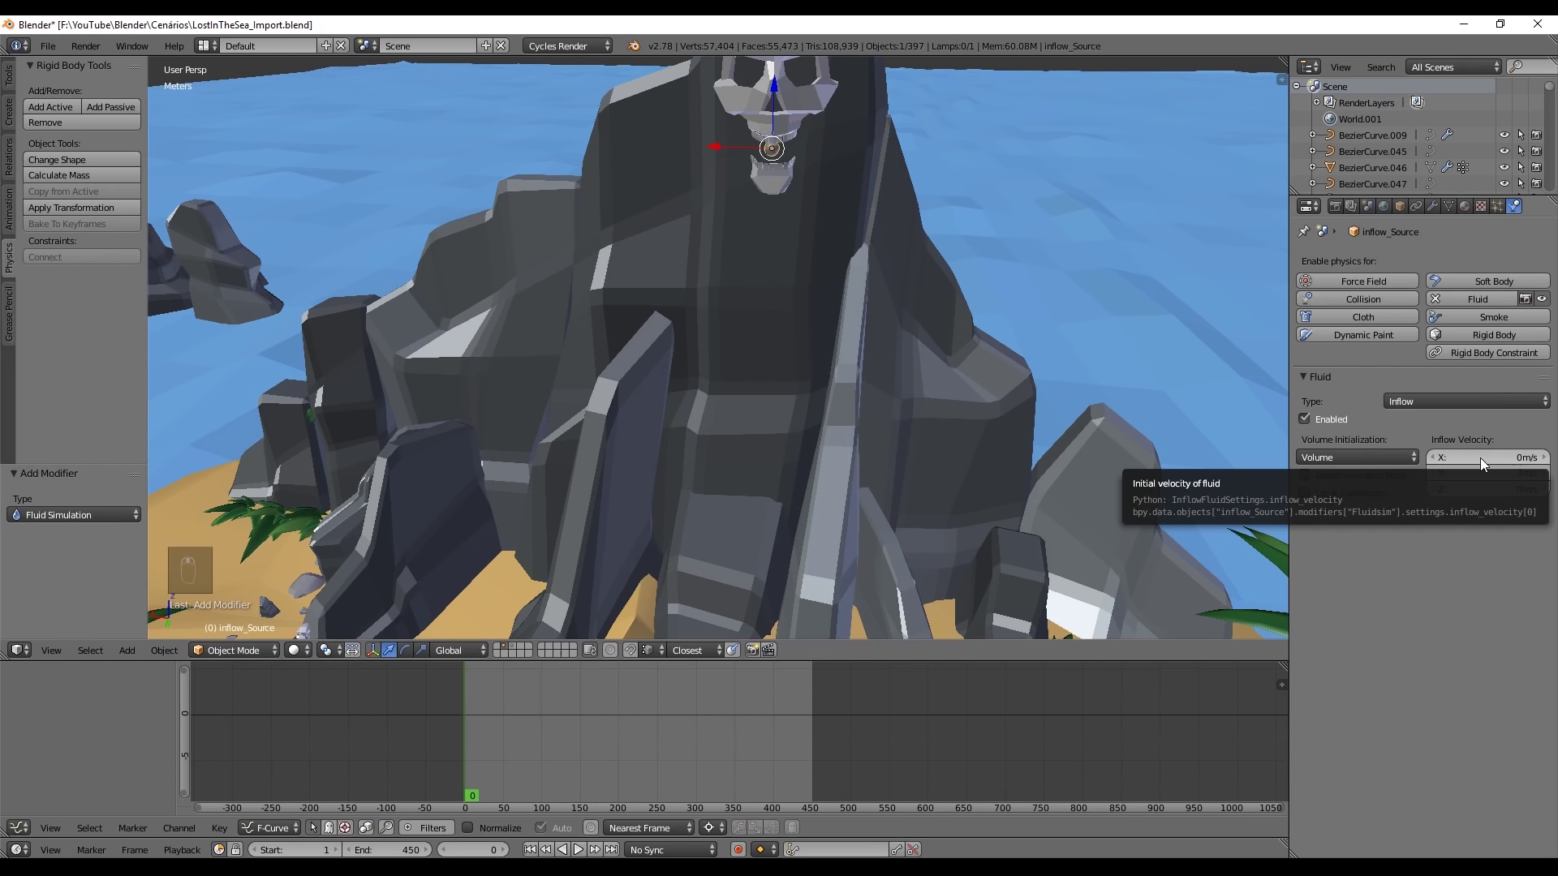
left_click(1480, 458)
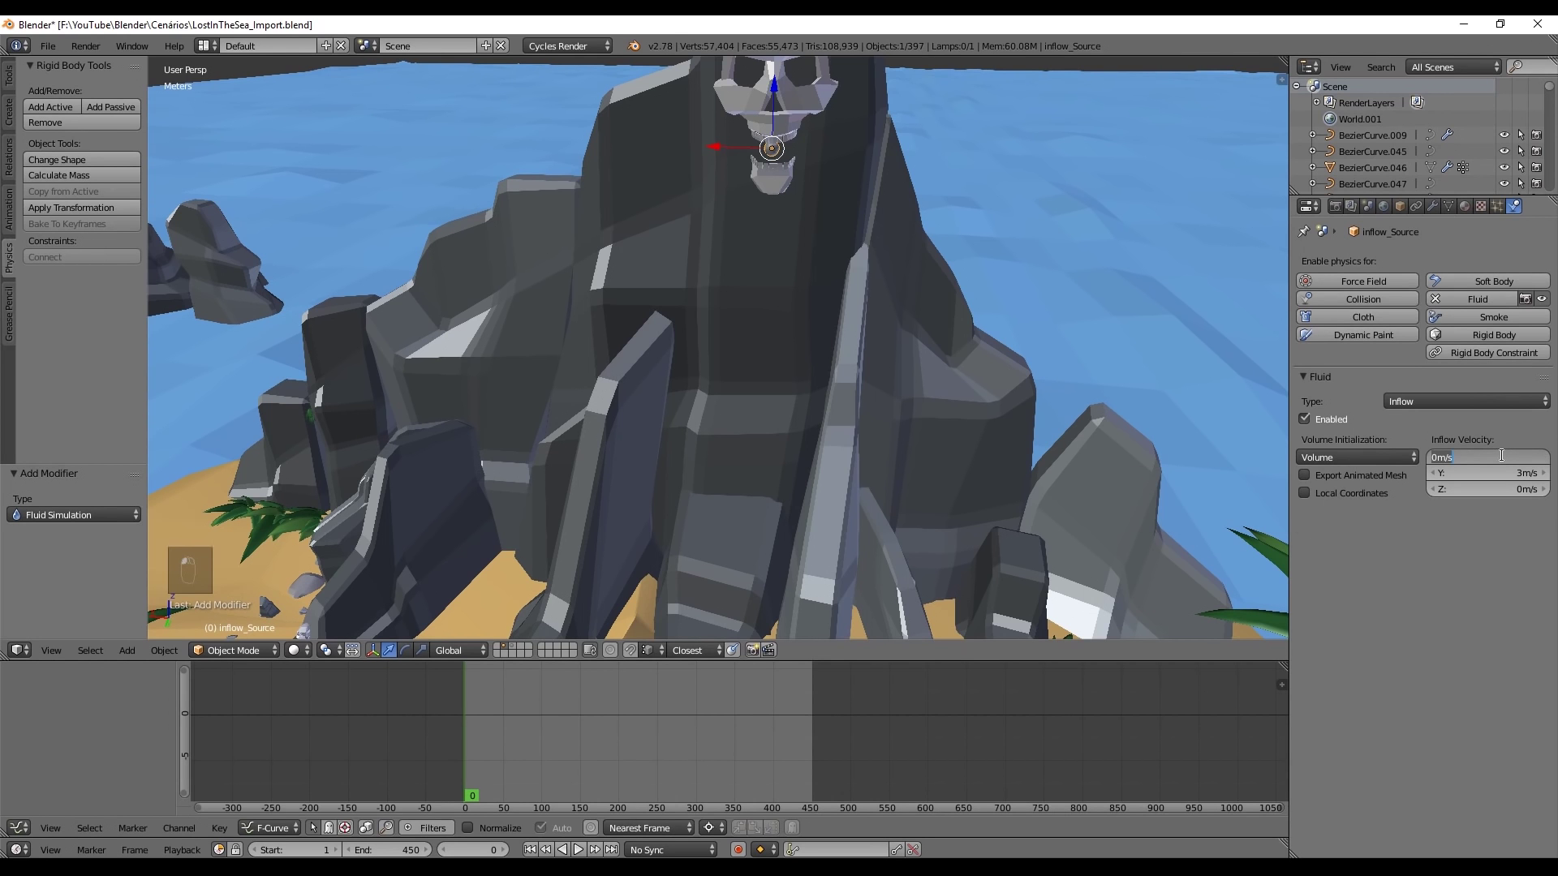
type("0.2")
key("Return")
Select the large box enclosing the skull rock and enable Fluid physics on it with the type Domain
middle_click_drag(779, 462, 822, 422)
scroll(976, 614, "up", 2)
middle_click_drag(724, 397, 776, 387)
scroll(777, 386, "down", 8)
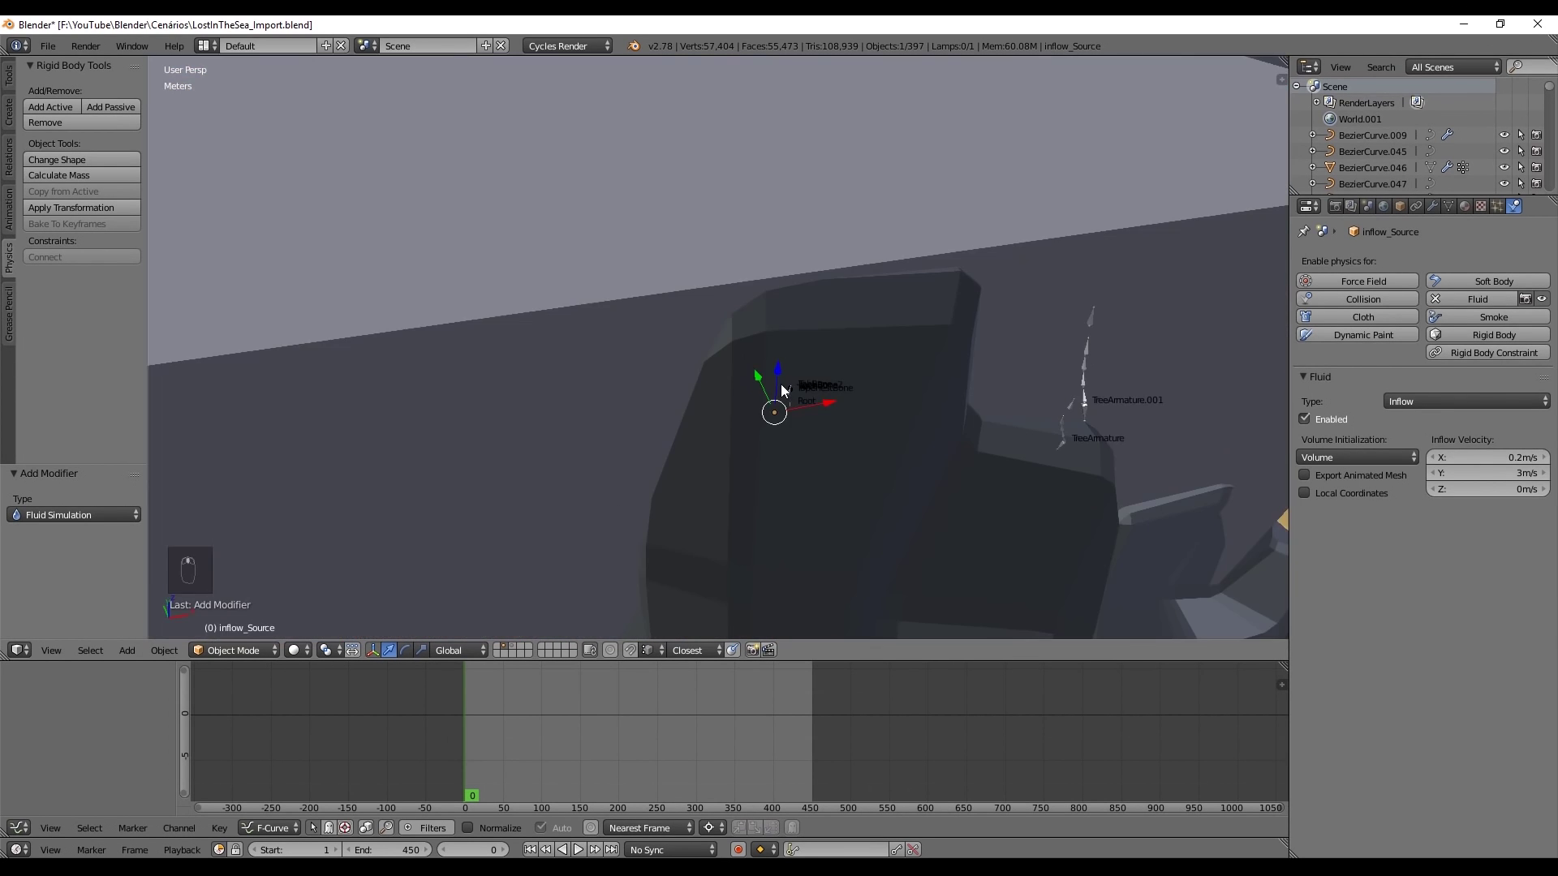
right_click(688, 229)
middle_click_drag(683, 235, 947, 218)
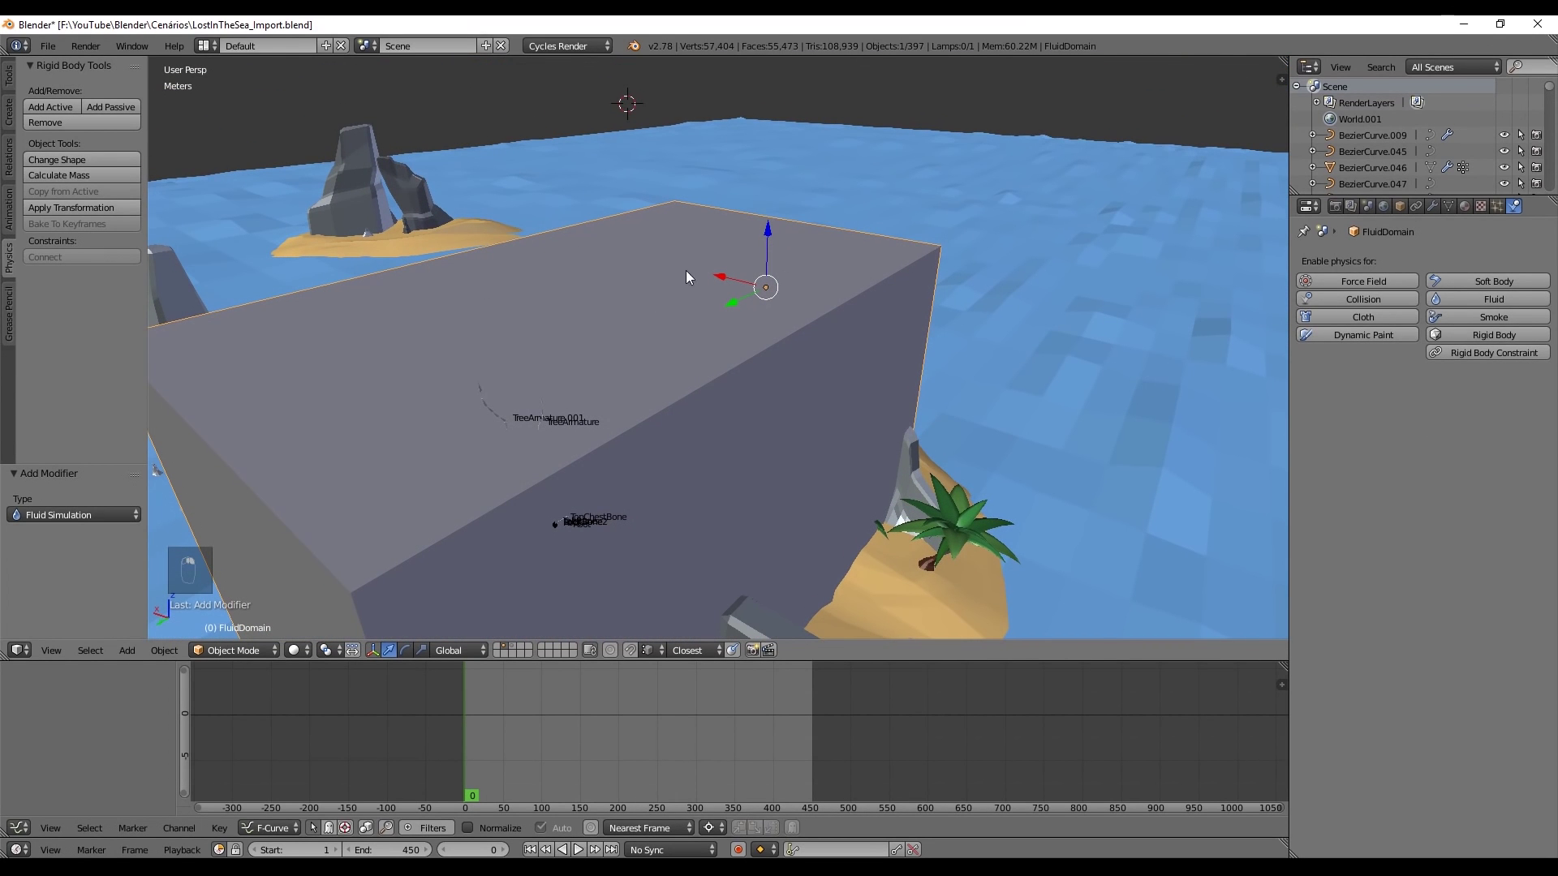
left_click(1511, 298)
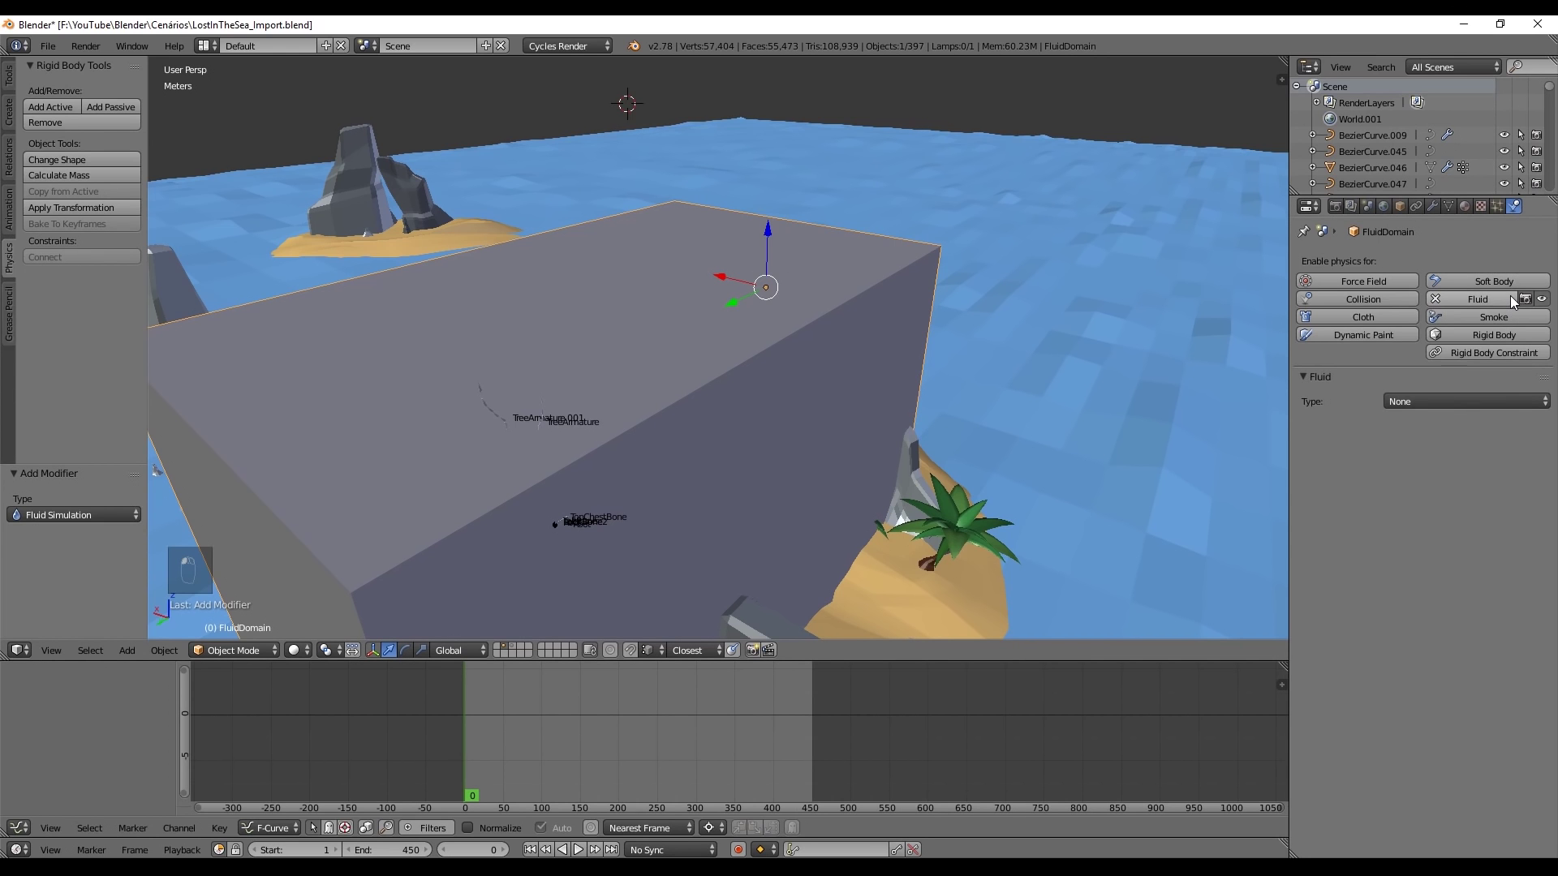
left_click(1429, 403)
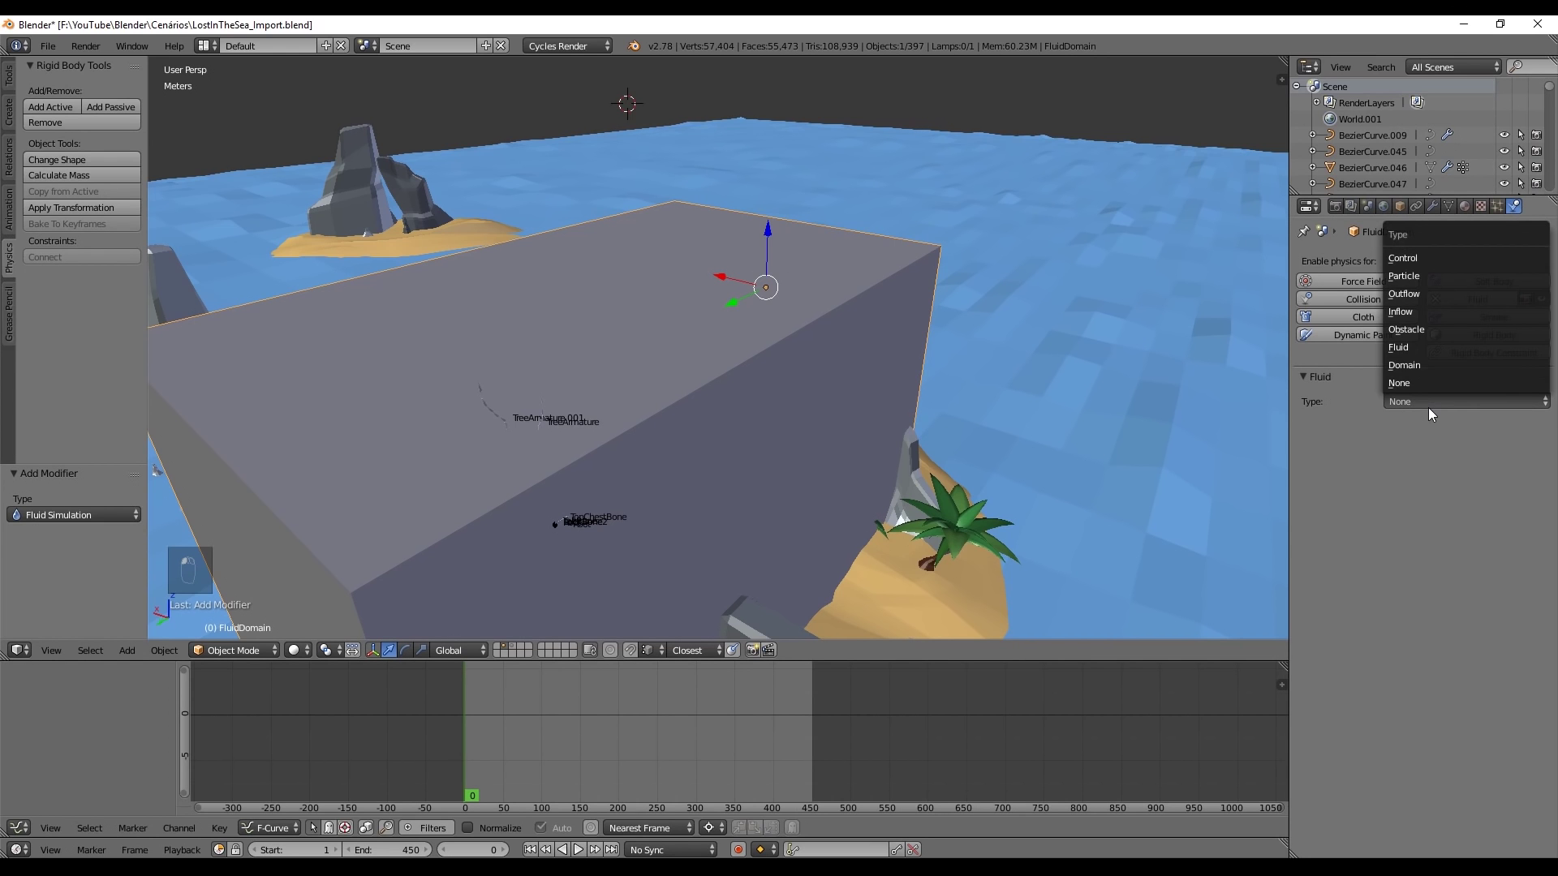
left_click(1407, 364)
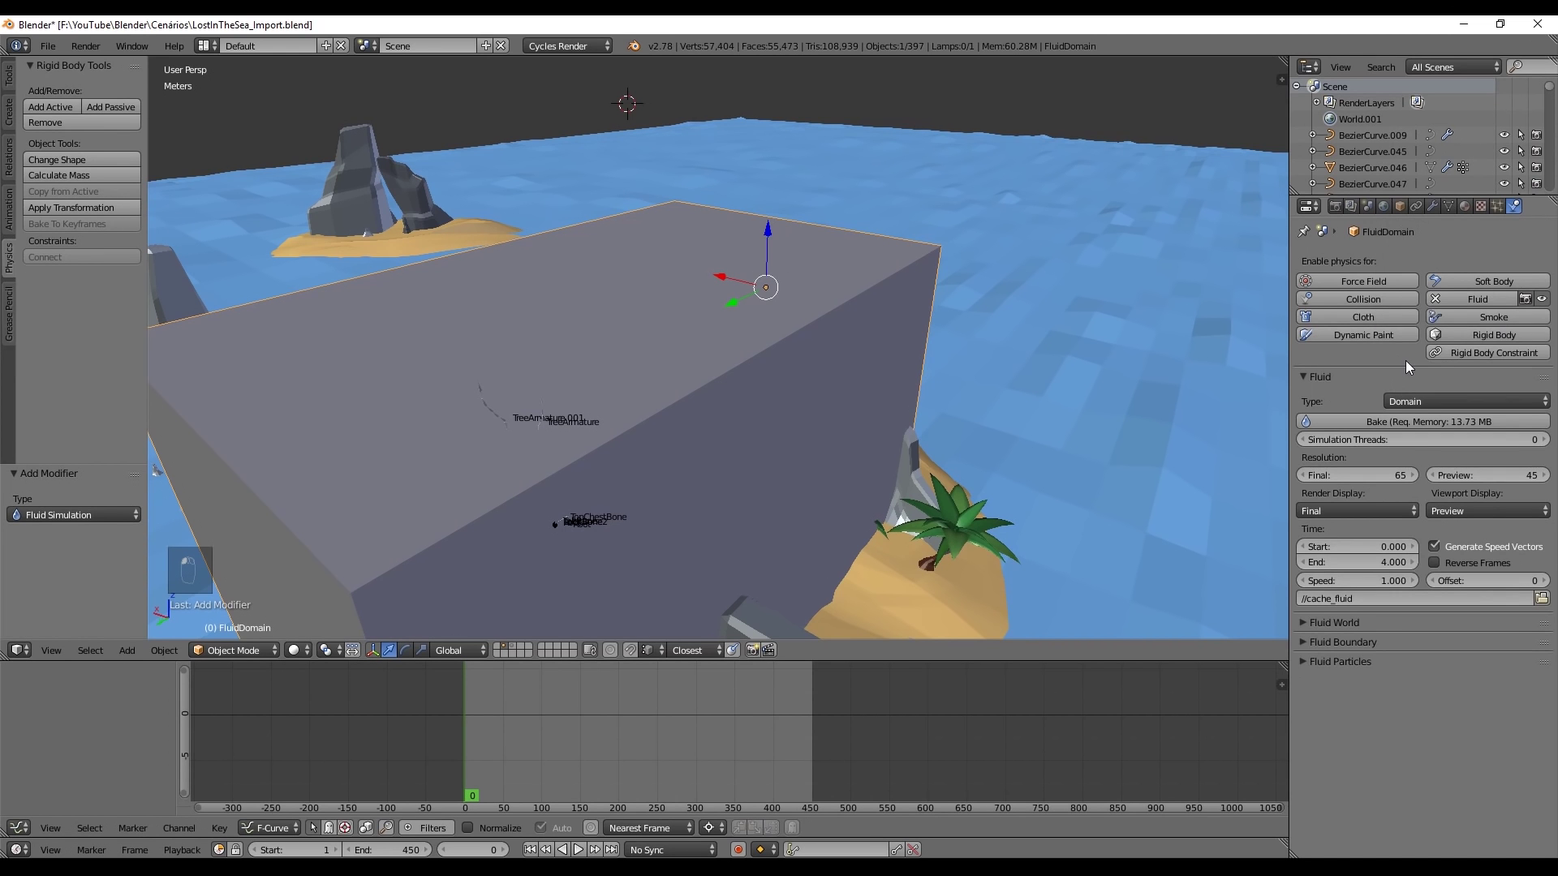
Duplicate the fluid domain box in place, move the copy to layer 12 and reselect the original box
key("shift+d")
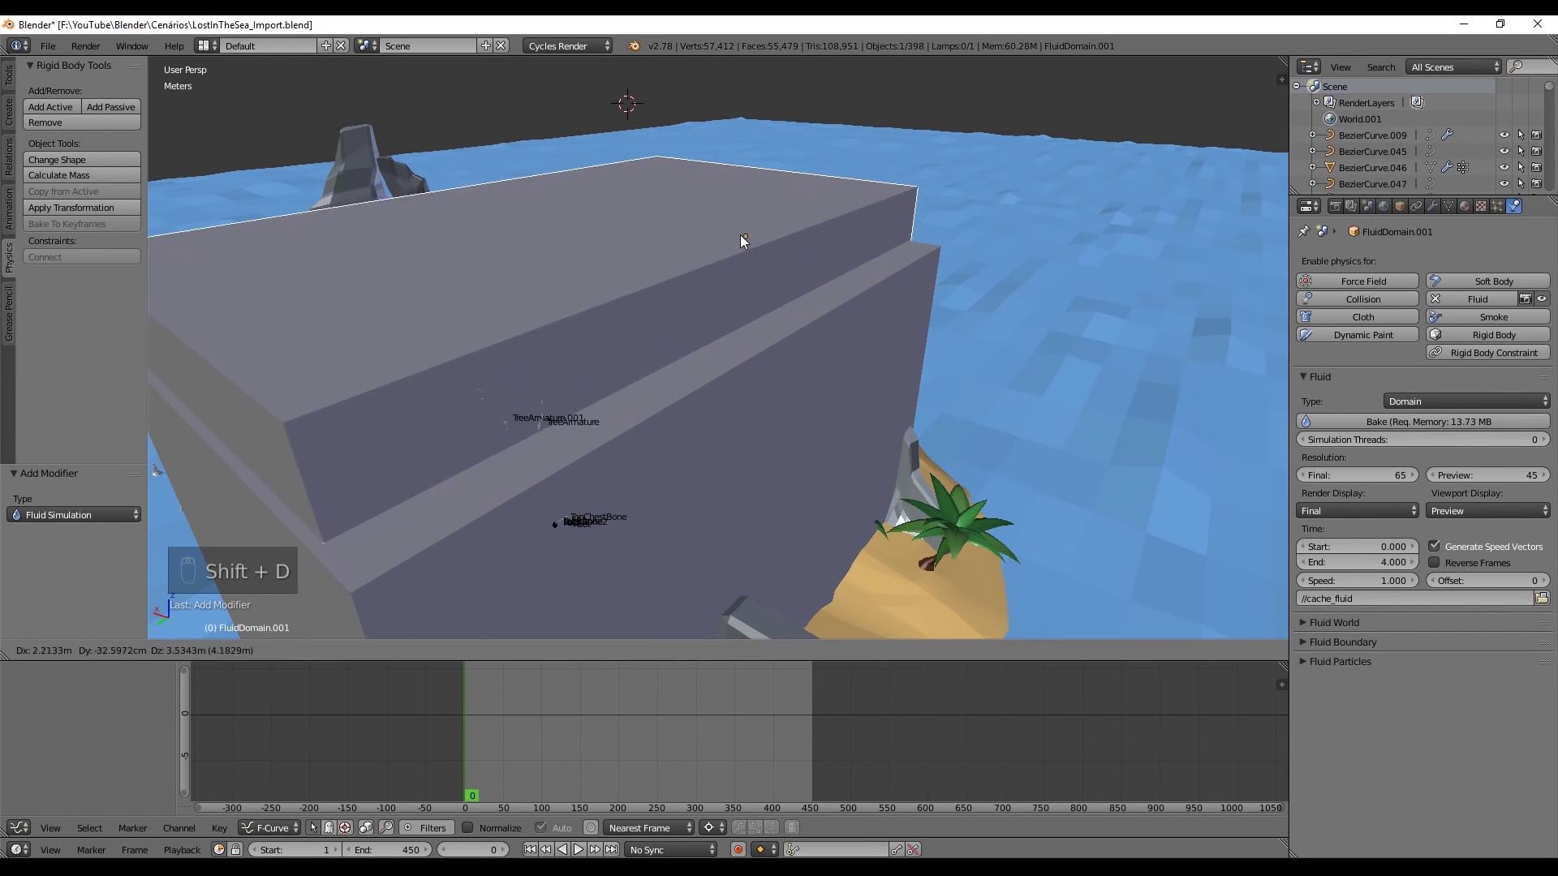
right_click(762, 173)
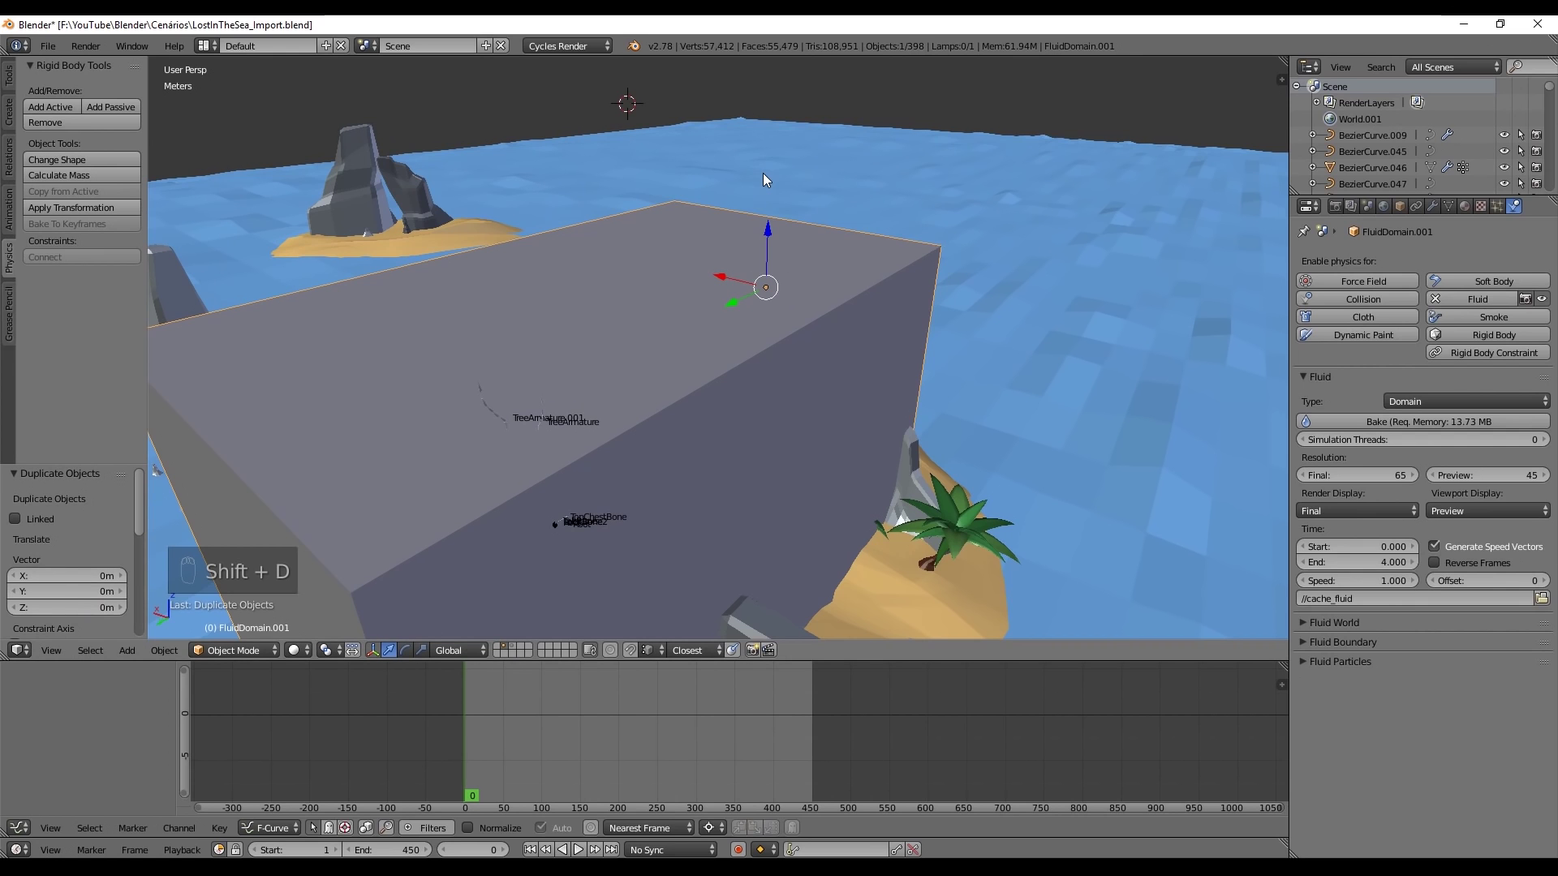
key("m")
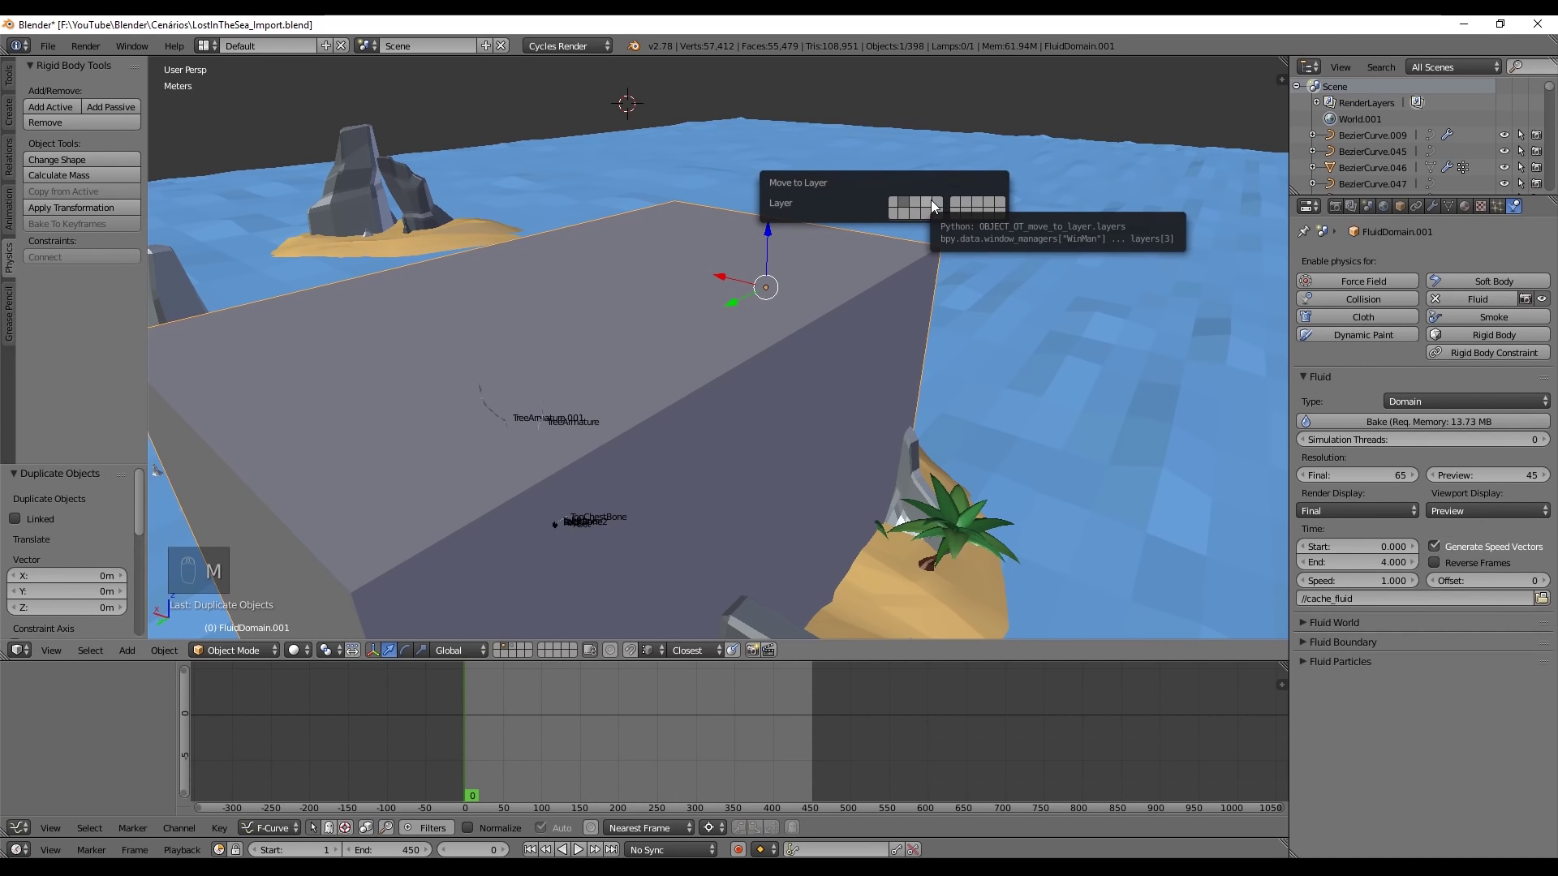
left_click(902, 214)
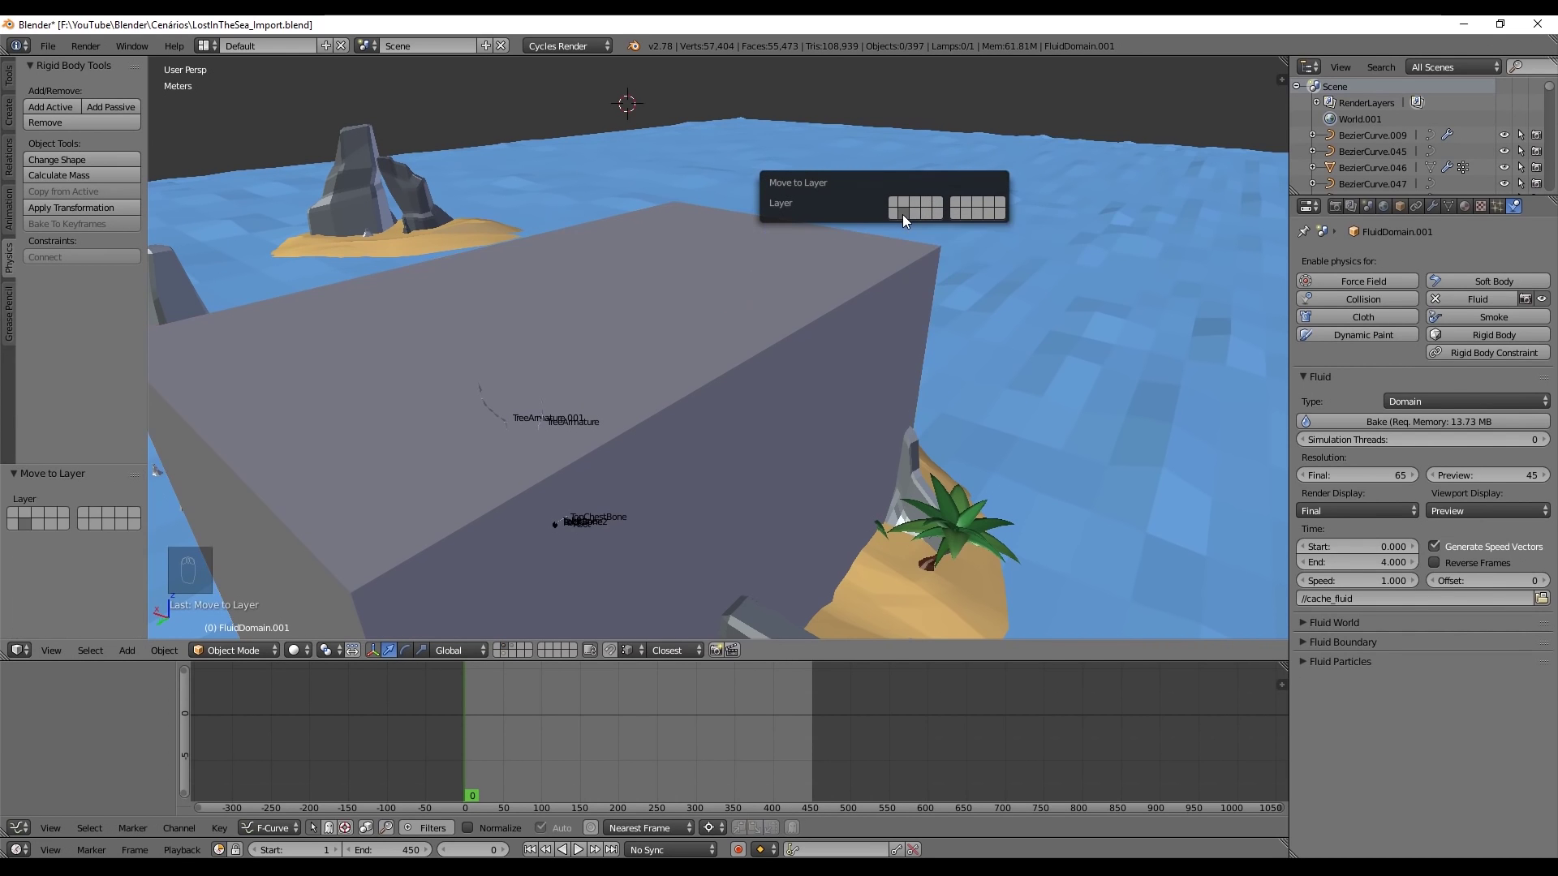
right_click(853, 287)
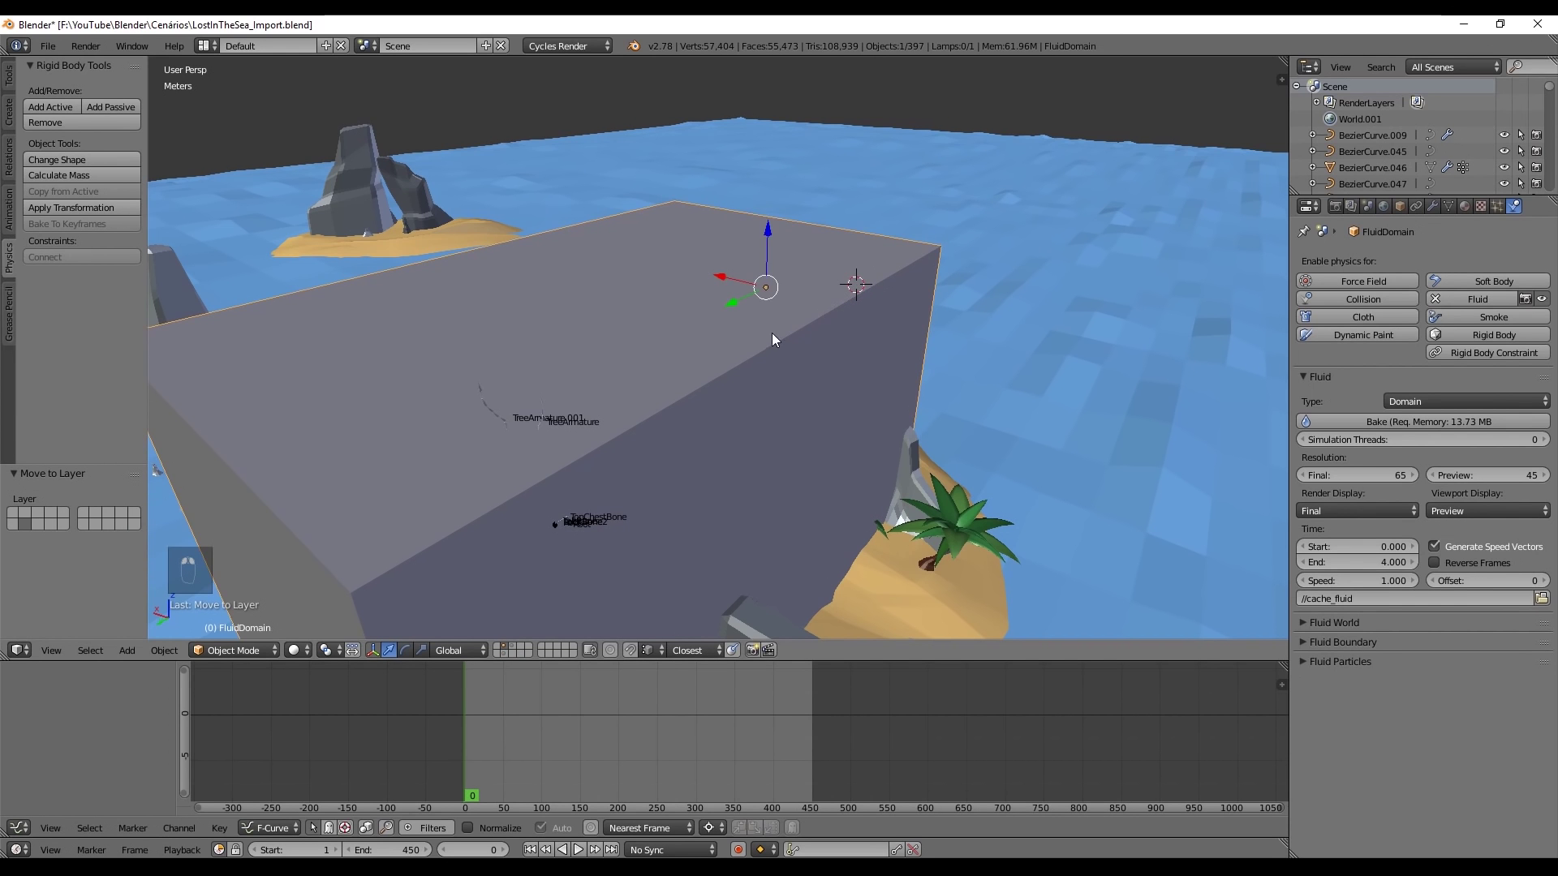
Enable Fluid physics on the skull, undo the mistaken Domain setting and set its type to Obstacle
middle_click_drag(772, 333, 841, 361)
scroll(831, 341, "up", 3)
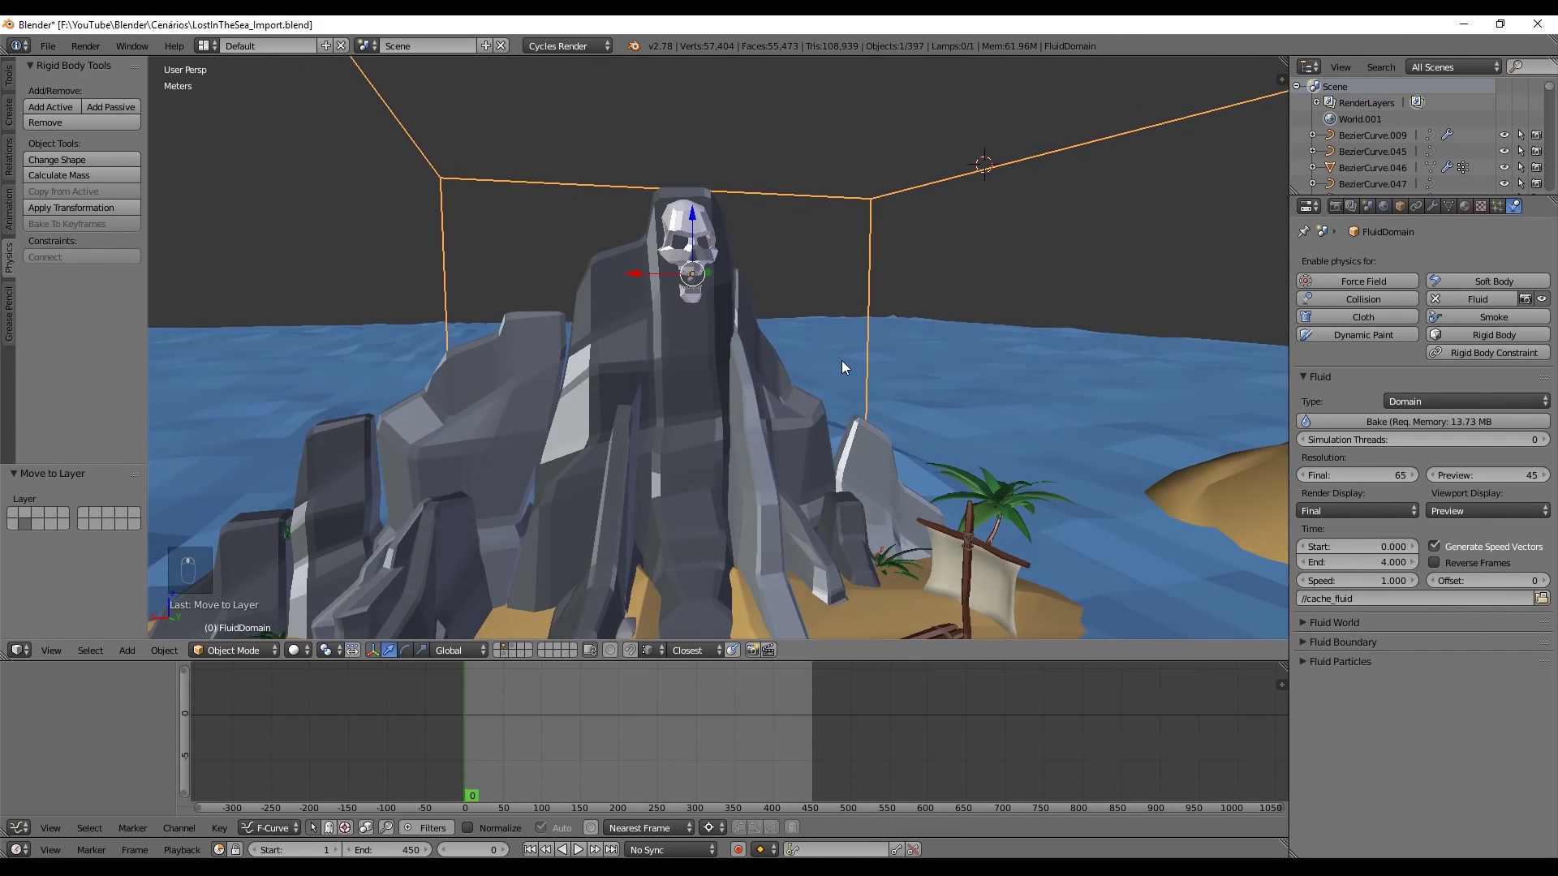
scroll(841, 360, "up", 2)
middle_click_drag(752, 382, 655, 425, "shift")
key("ctrl+z")
key("ctrl+z")
key("ctrl+z")
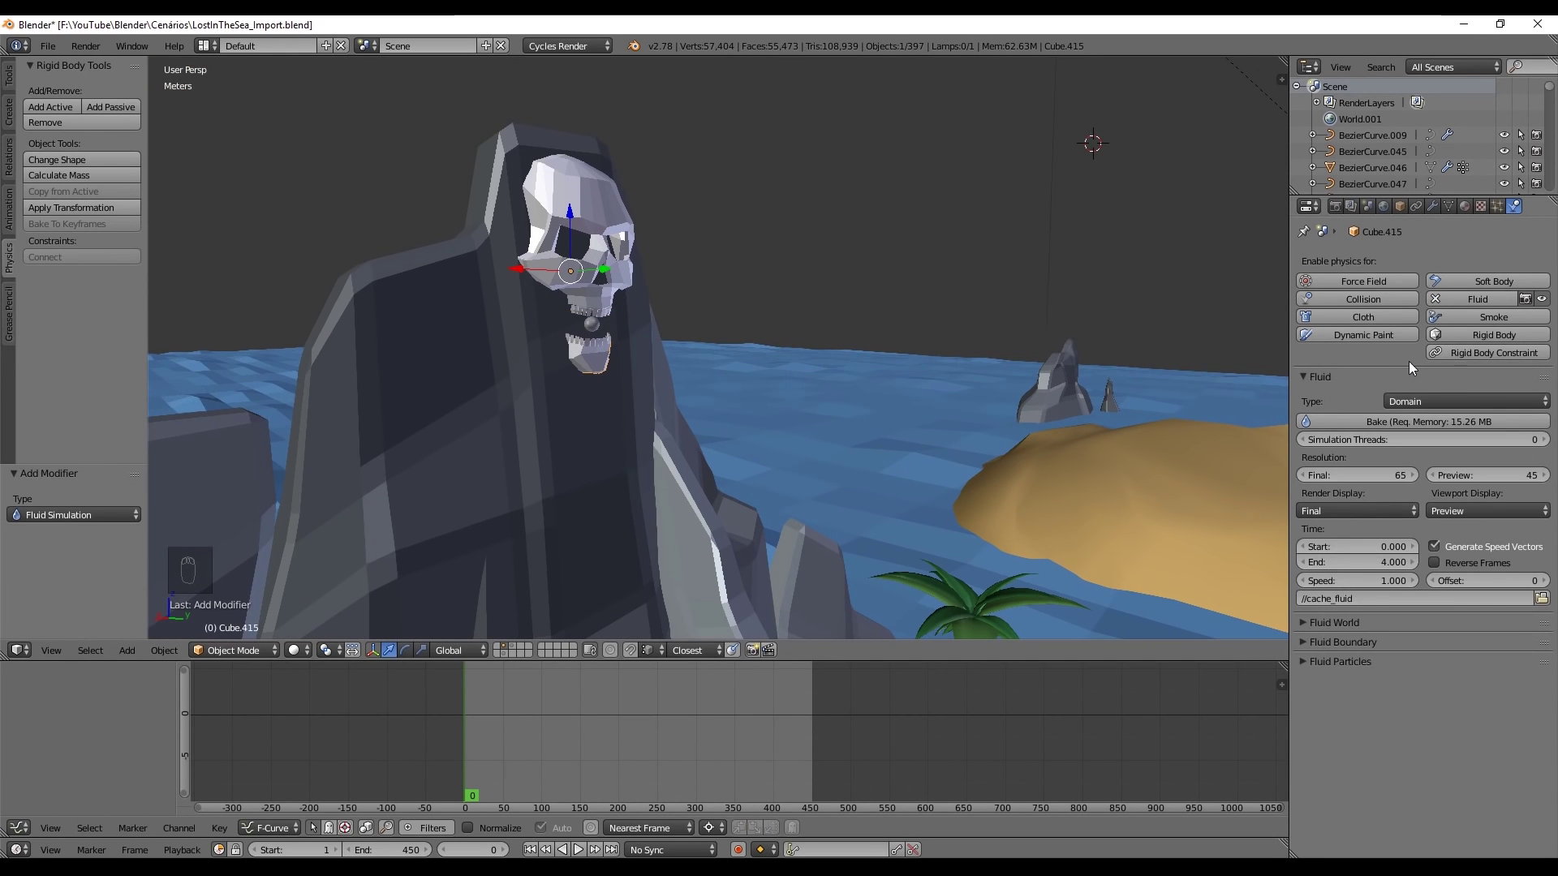
left_click(1437, 400)
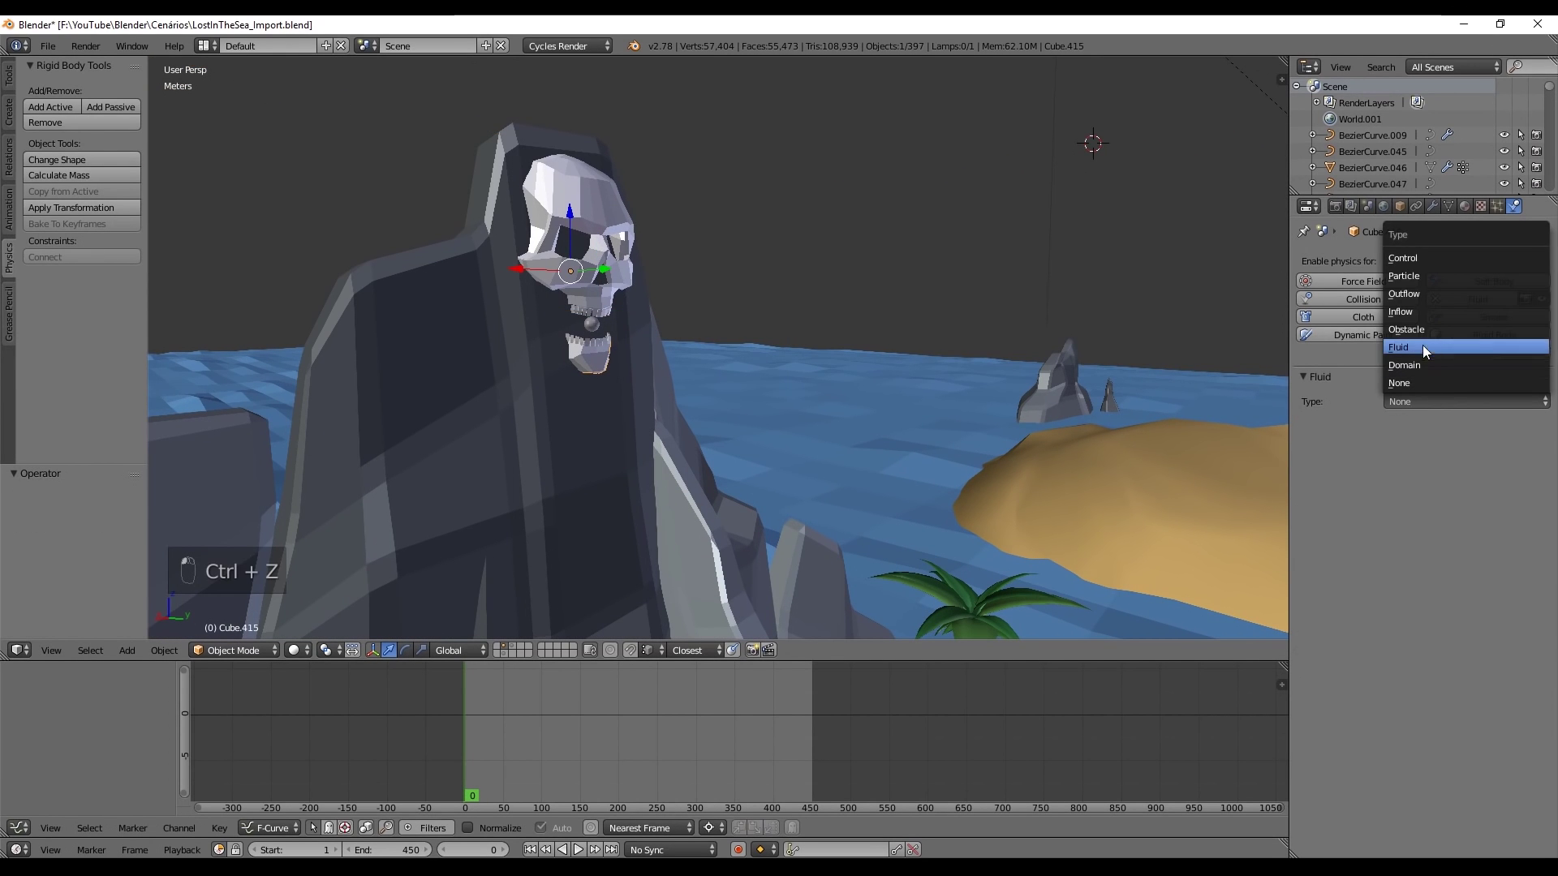
left_click(1432, 330)
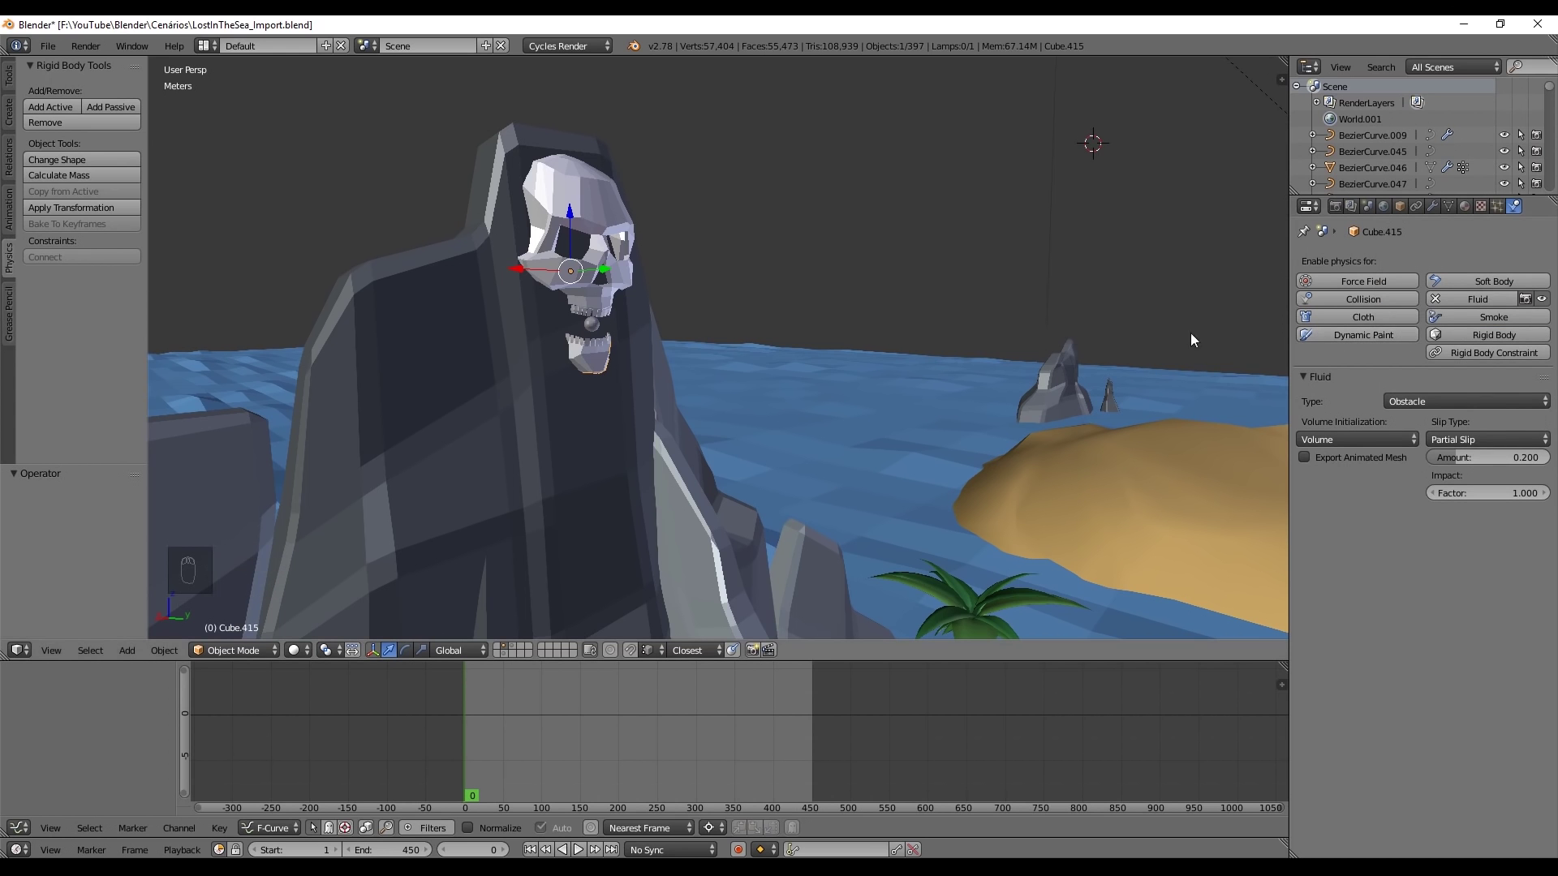
Select the fluid domain box again and set the scene's render frame rate to 60 fps
middle_click_drag(834, 379, 735, 320)
scroll(761, 387, "down", 4)
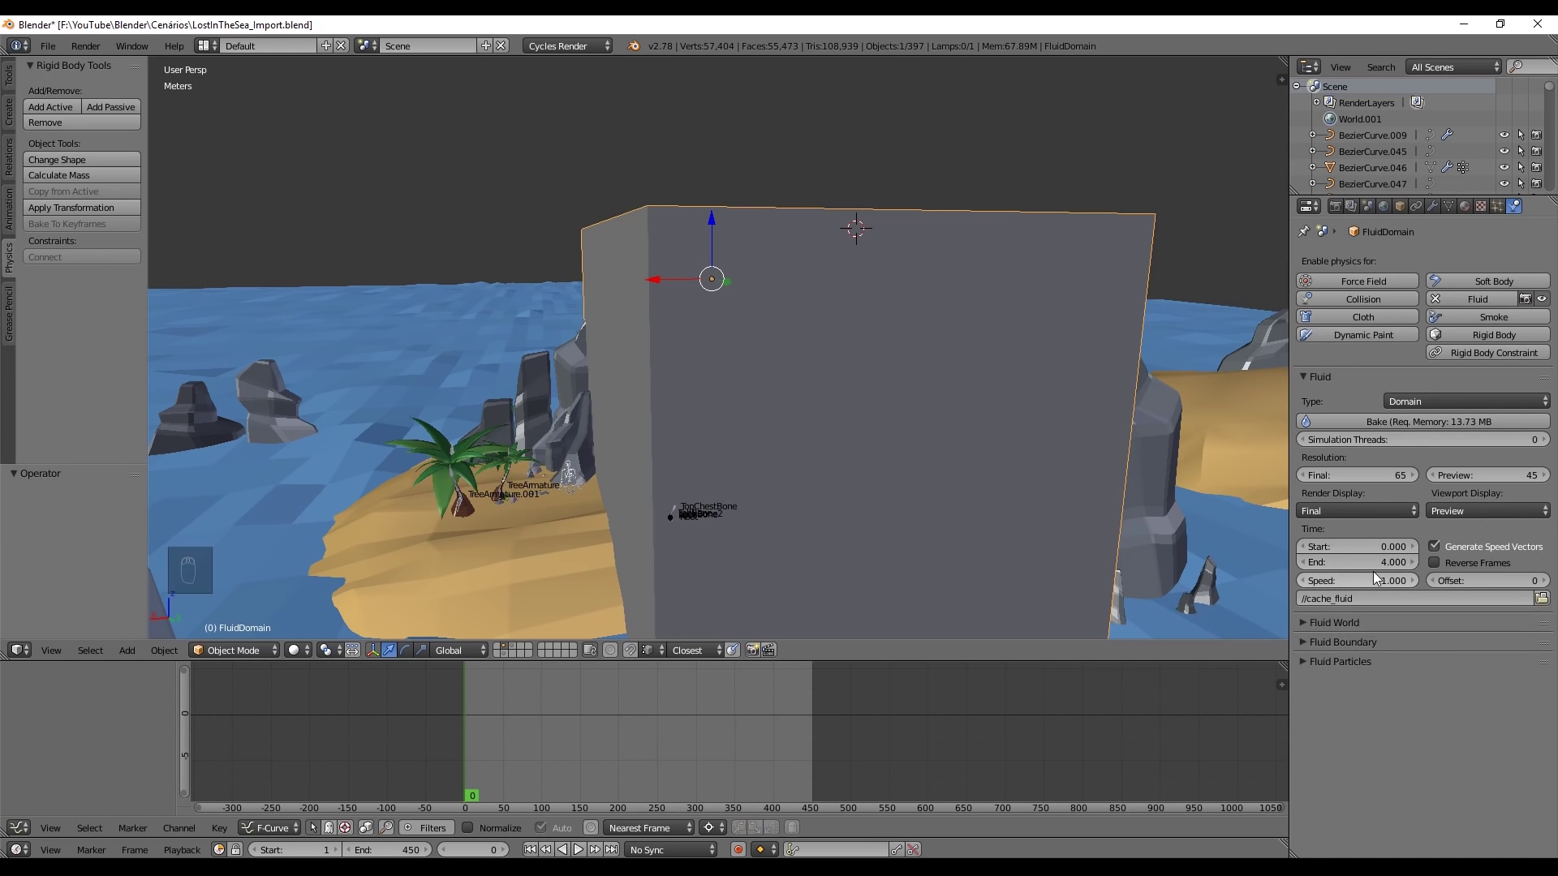
left_click(1335, 207)
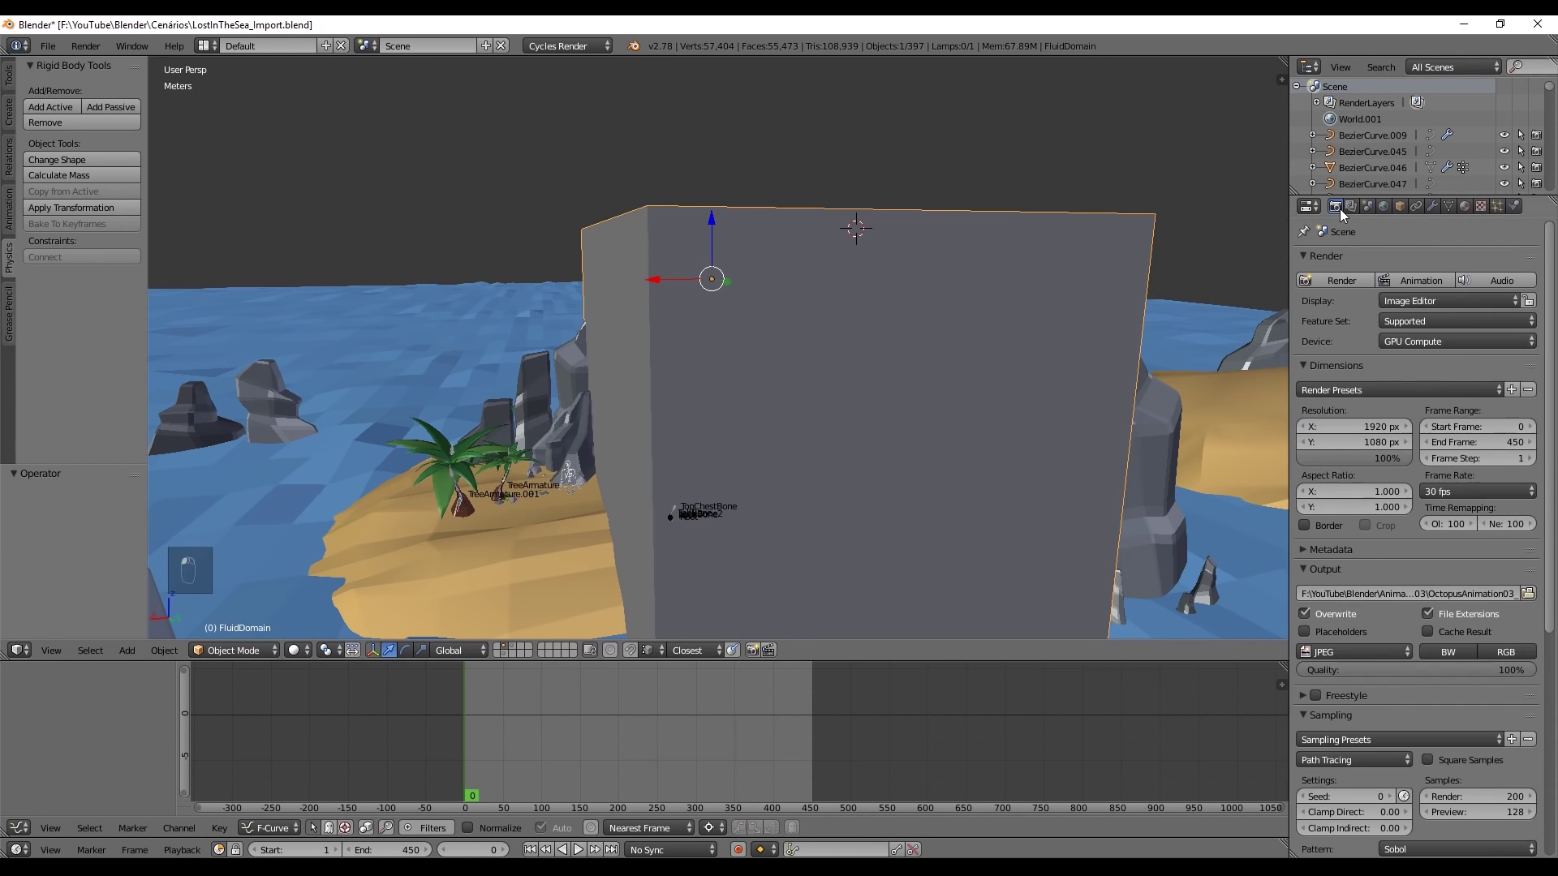
left_click(1483, 493)
left_click(1465, 625)
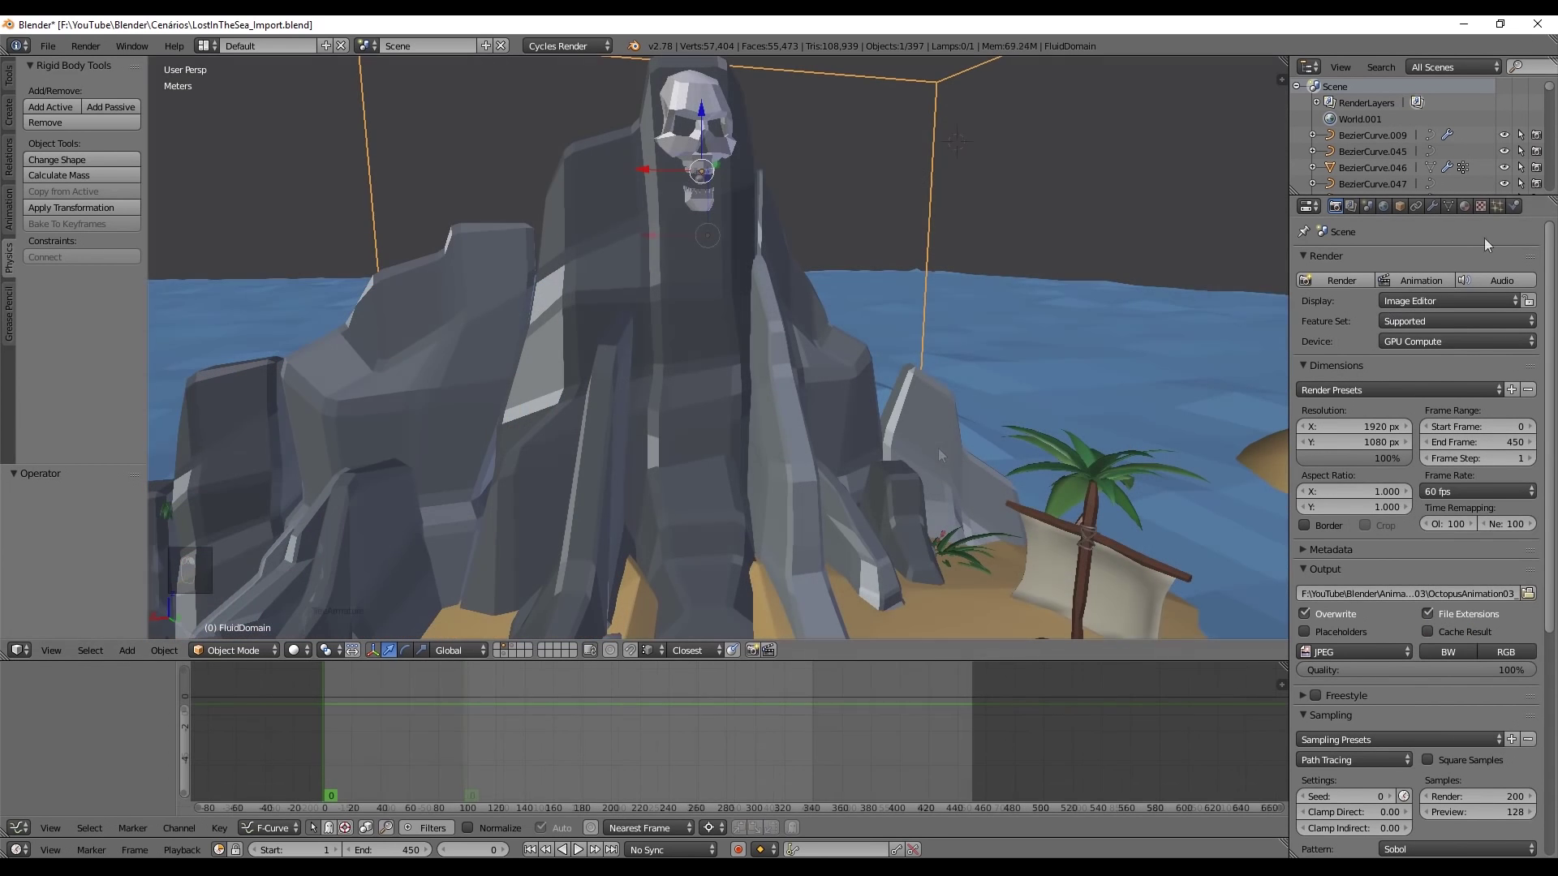
Set the fluid domain's cache path to cache_fluid01 inside the Animation_Fluid folder
left_click(1513, 206)
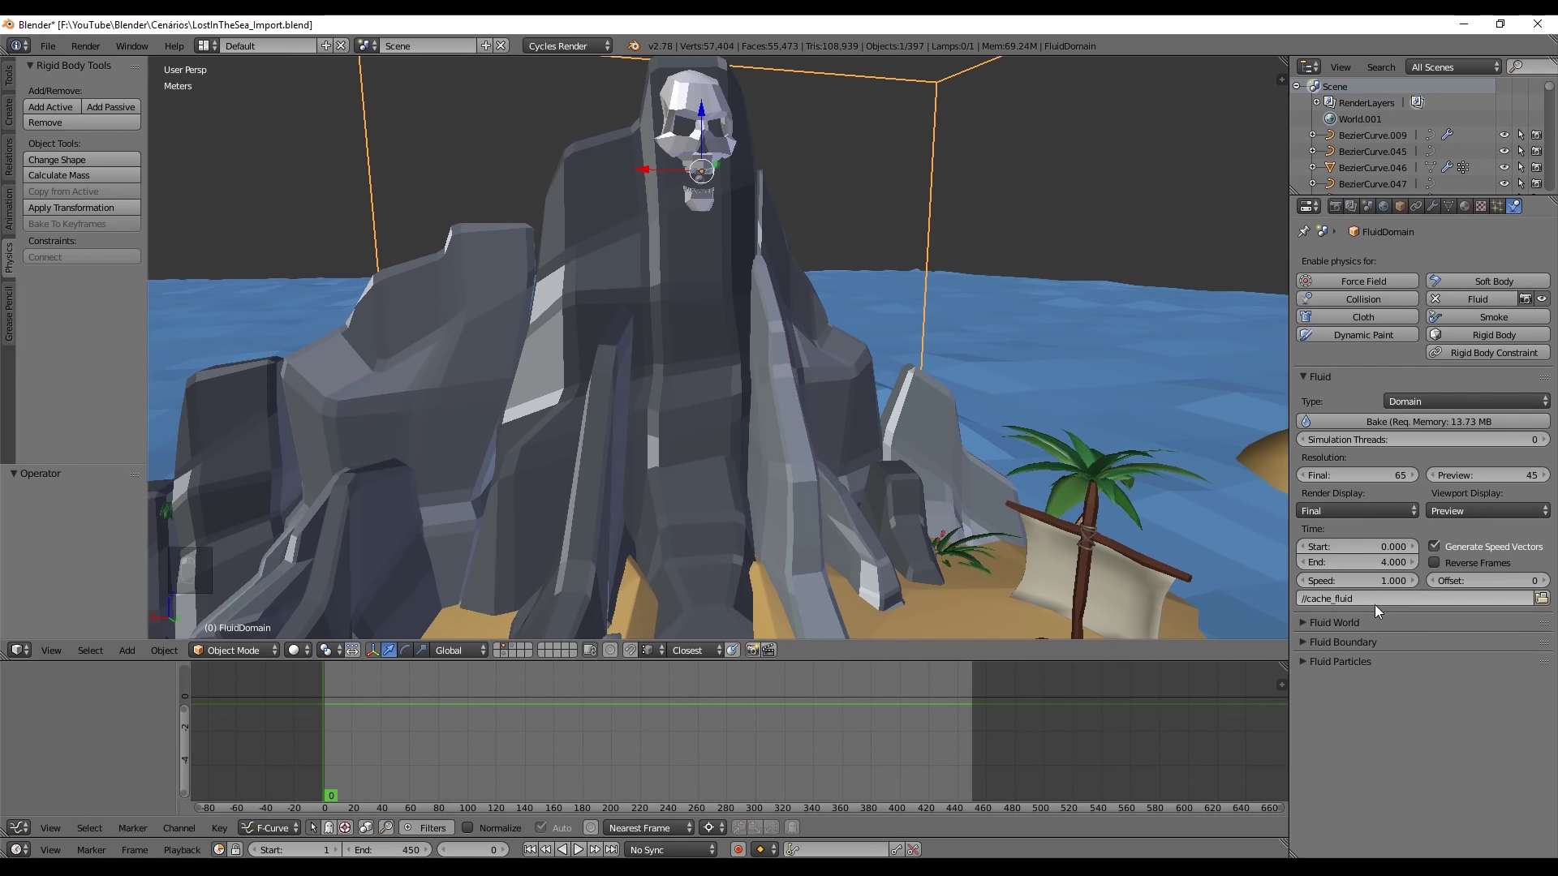
left_click(1534, 596)
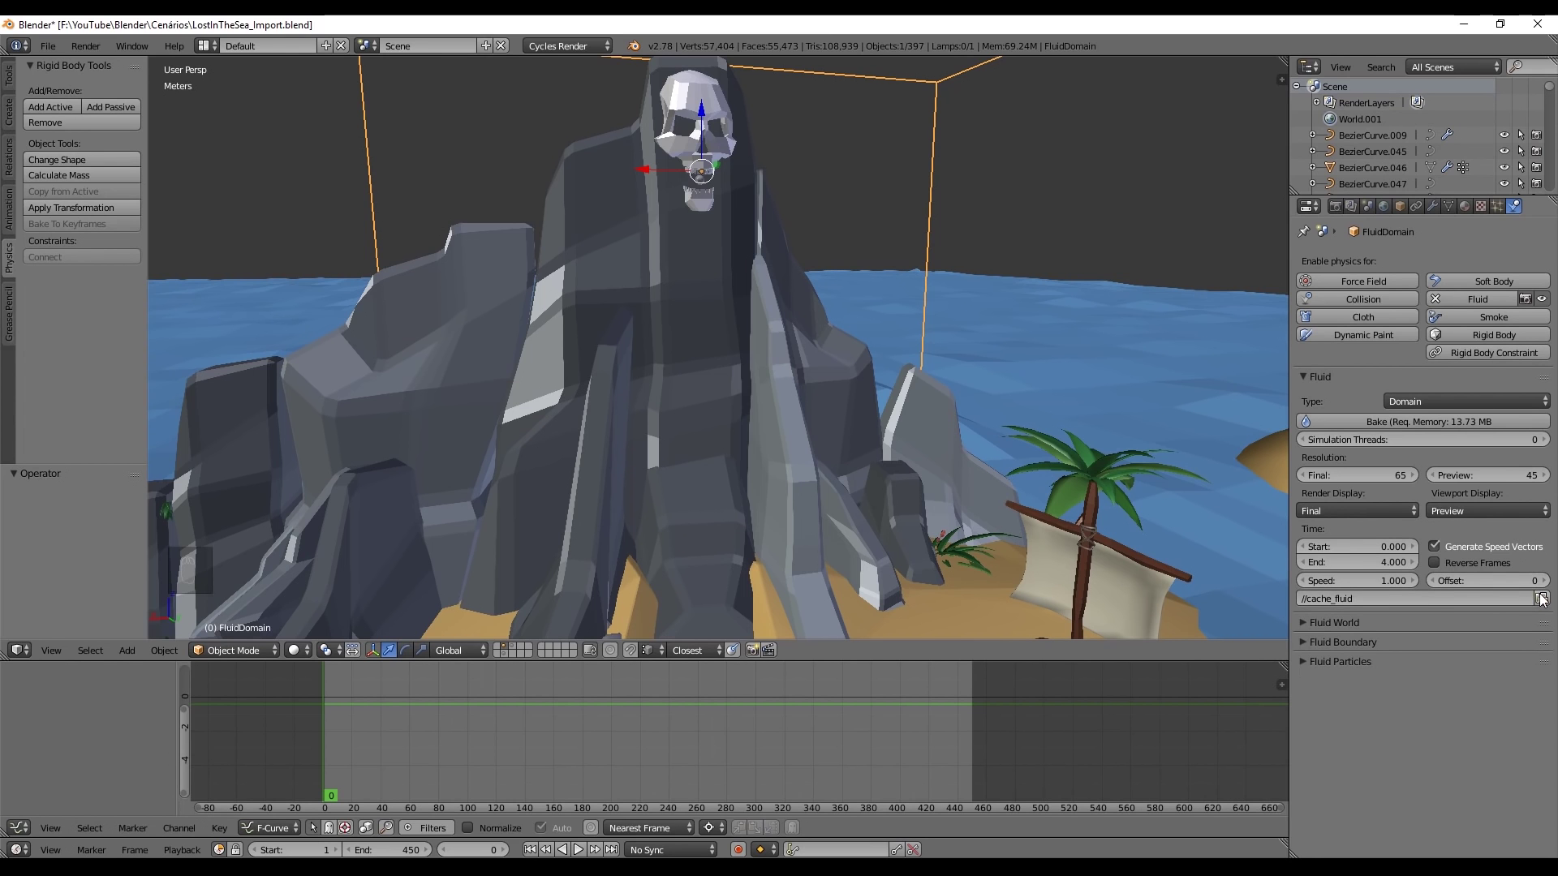
left_click(281, 107)
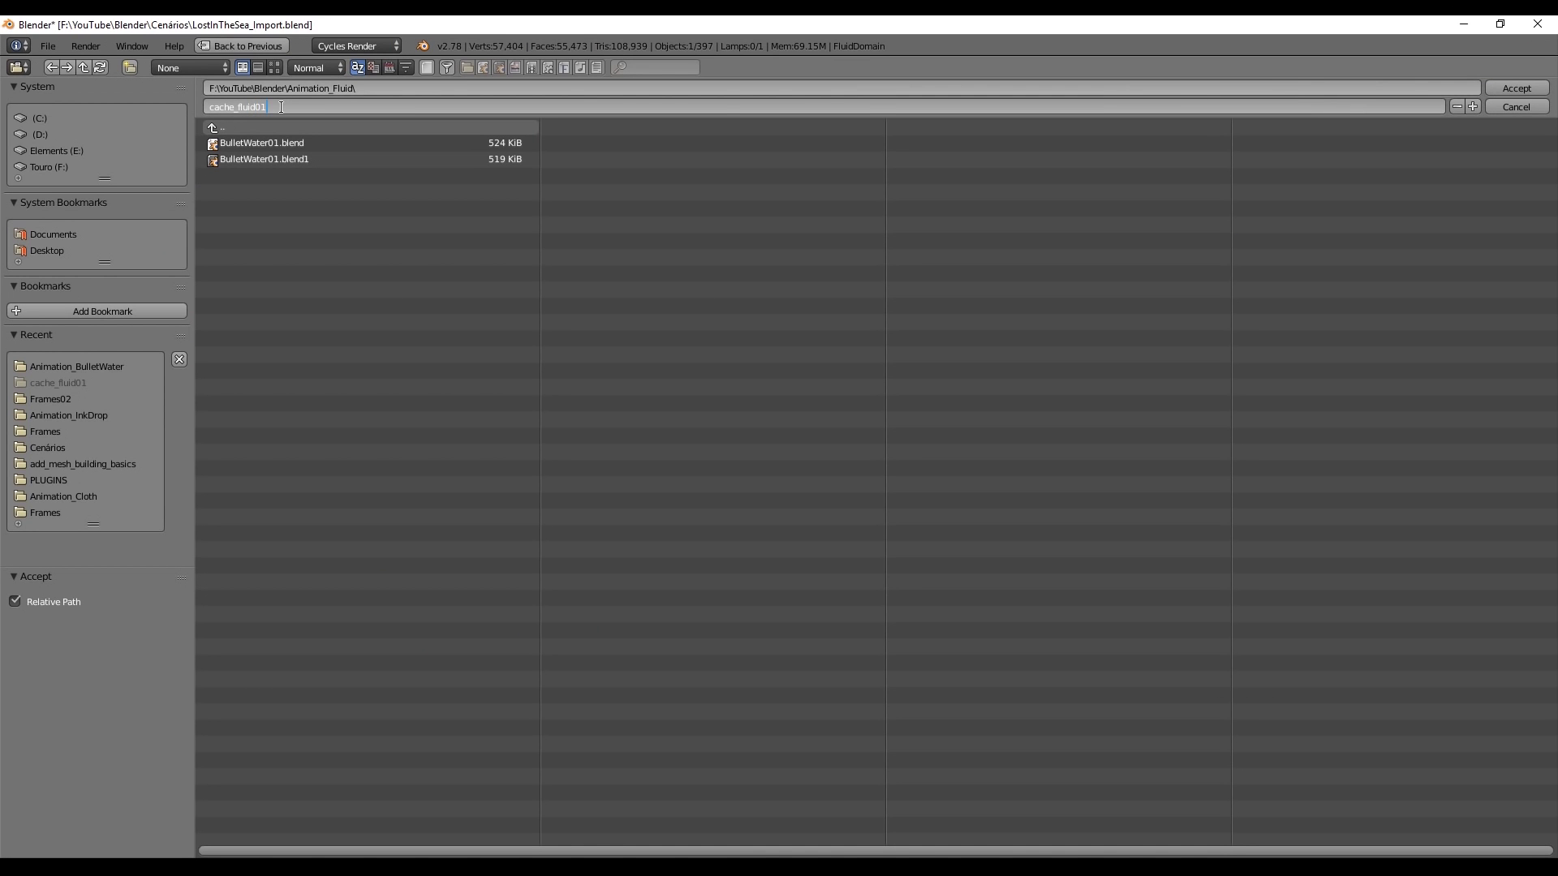
key("Return")
left_click(1516, 89)
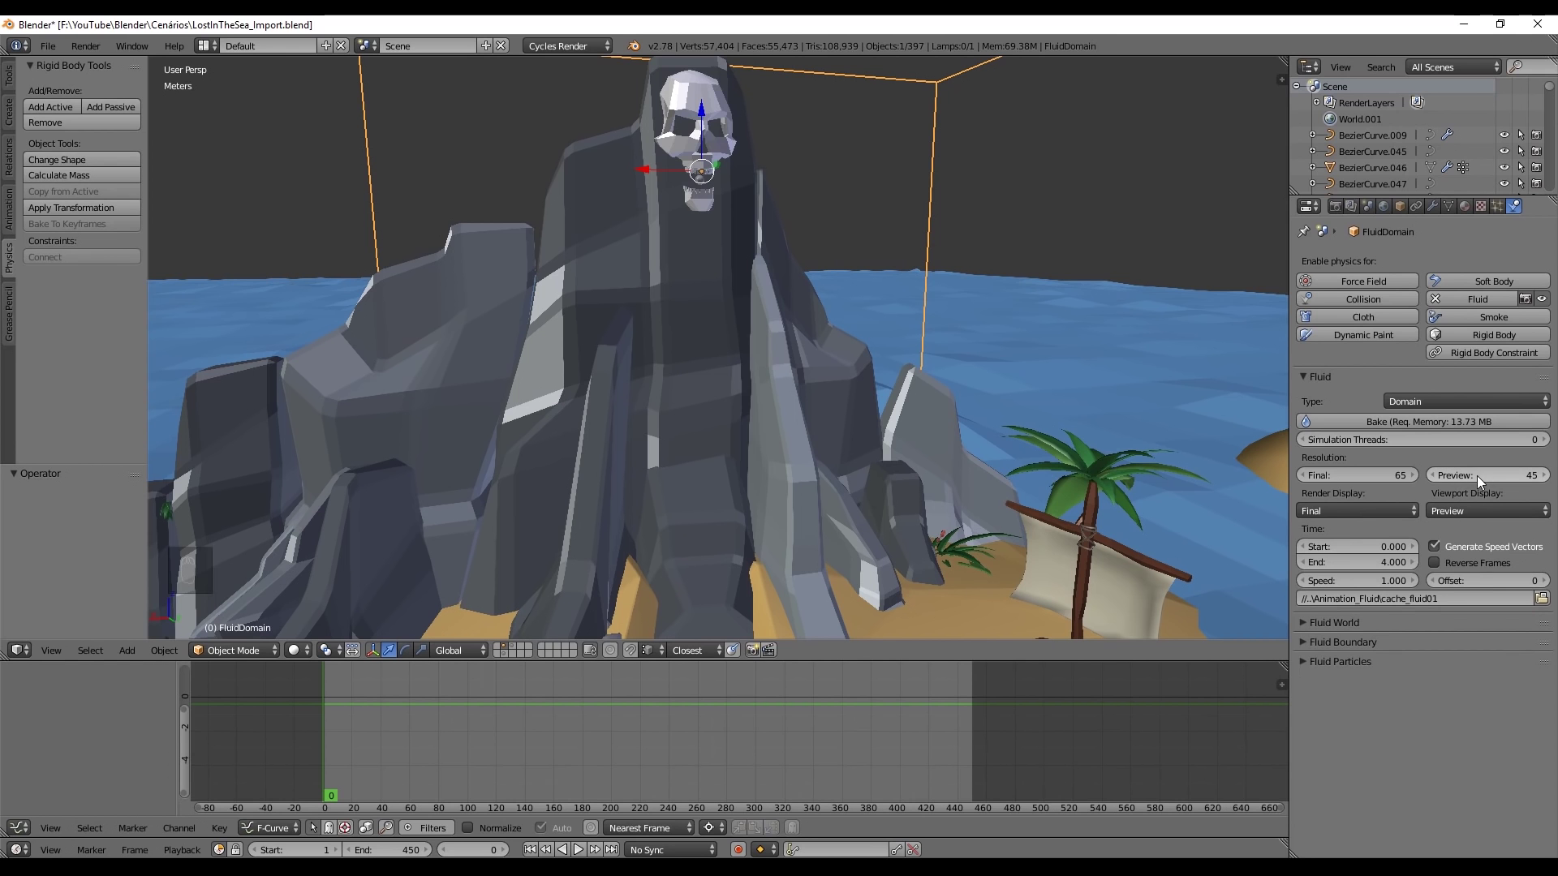
Try final resolutions of 450 and 400 on the fluid domain
left_click(1376, 473)
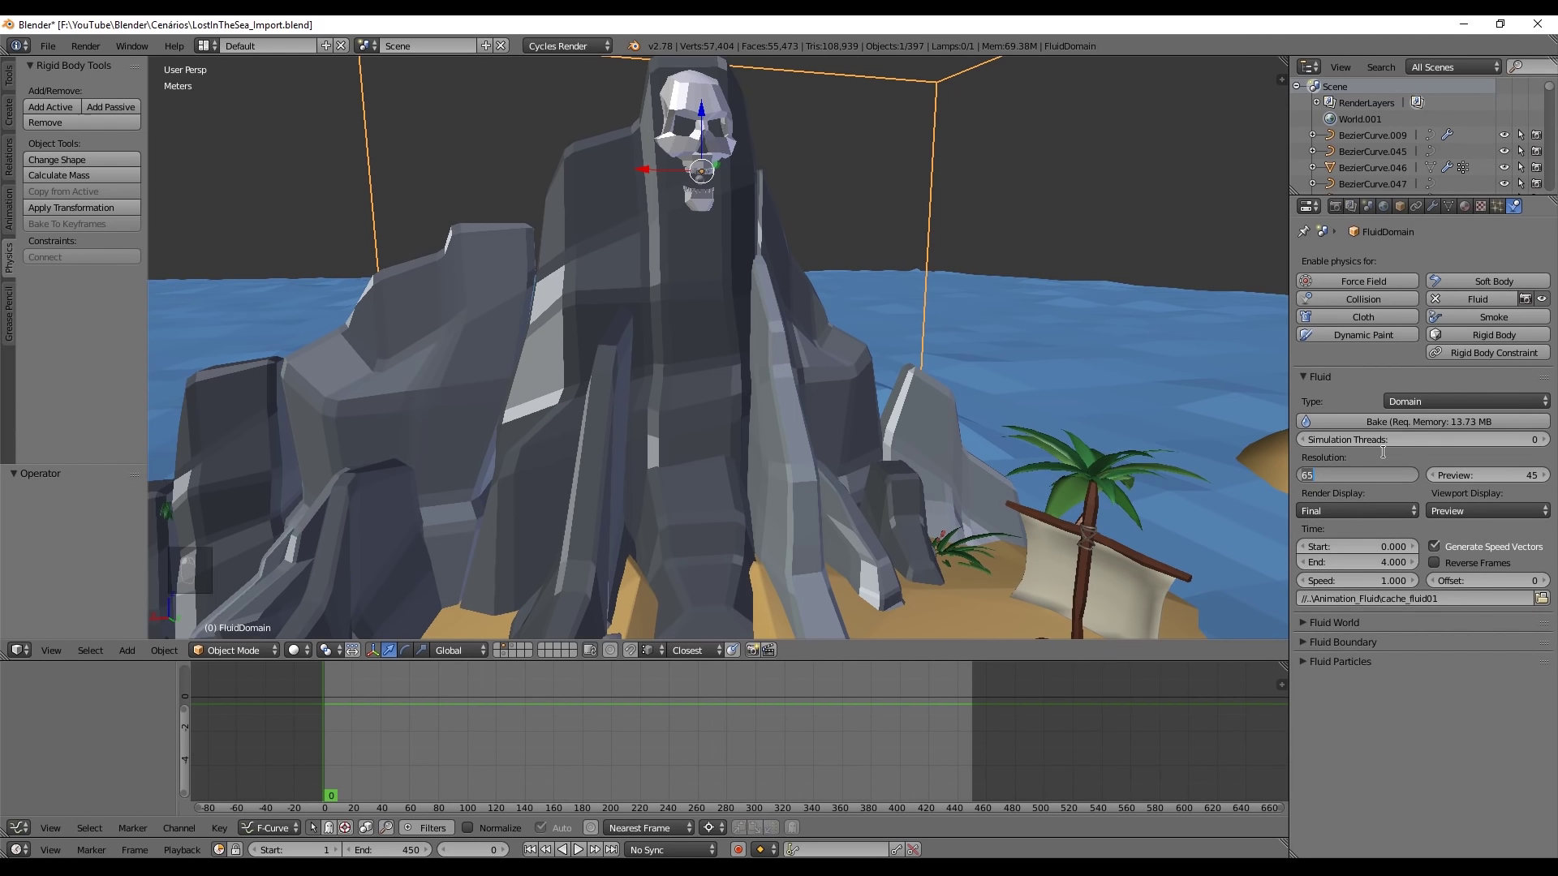
type("80")
key("Return")
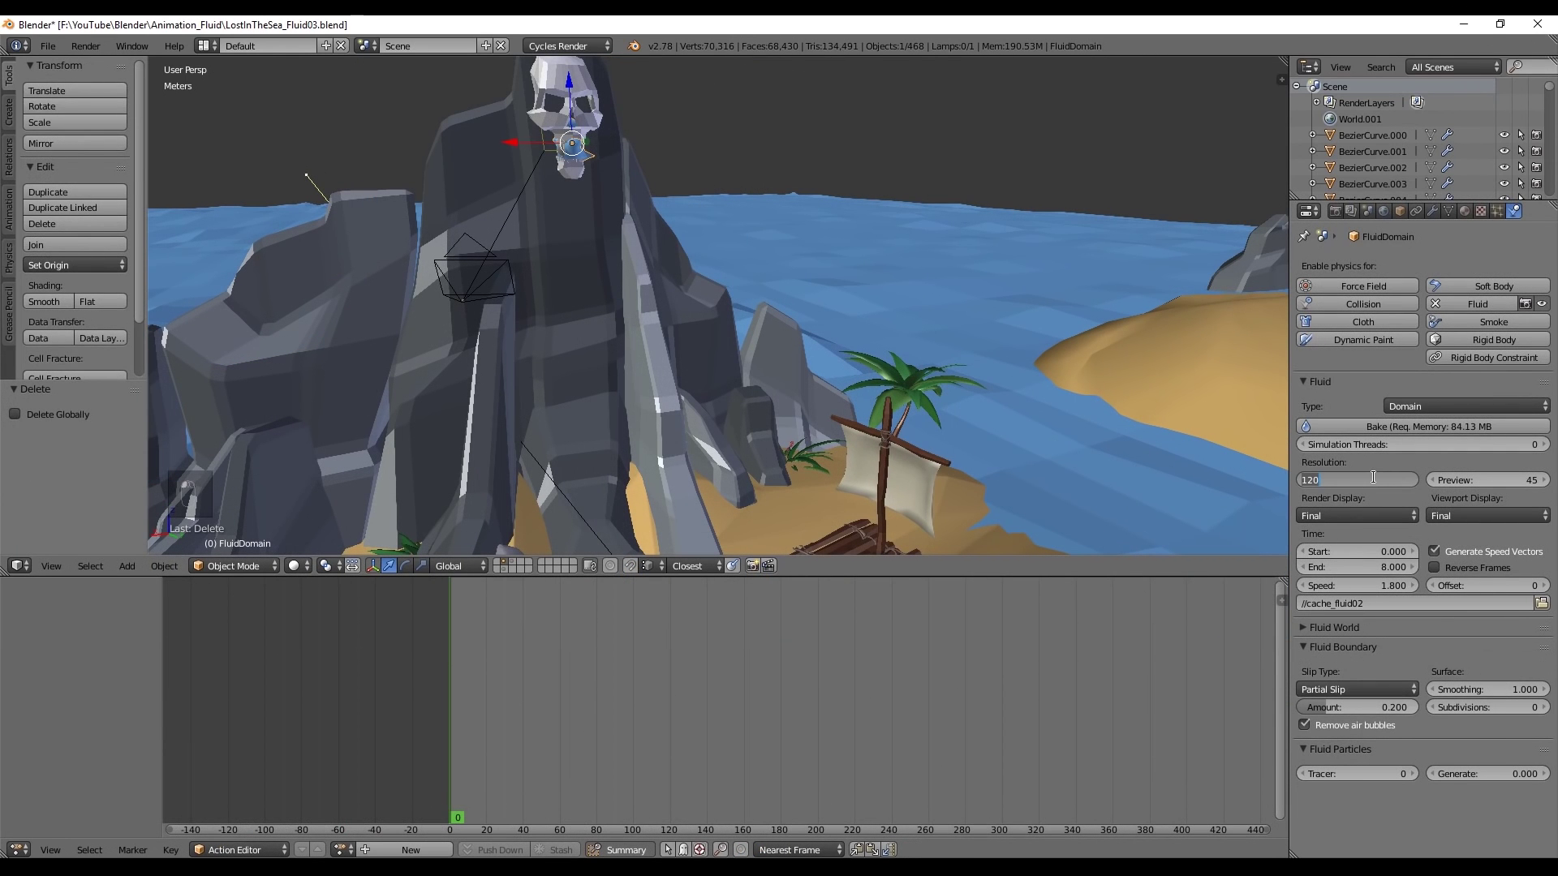
type("450")
key("Return")
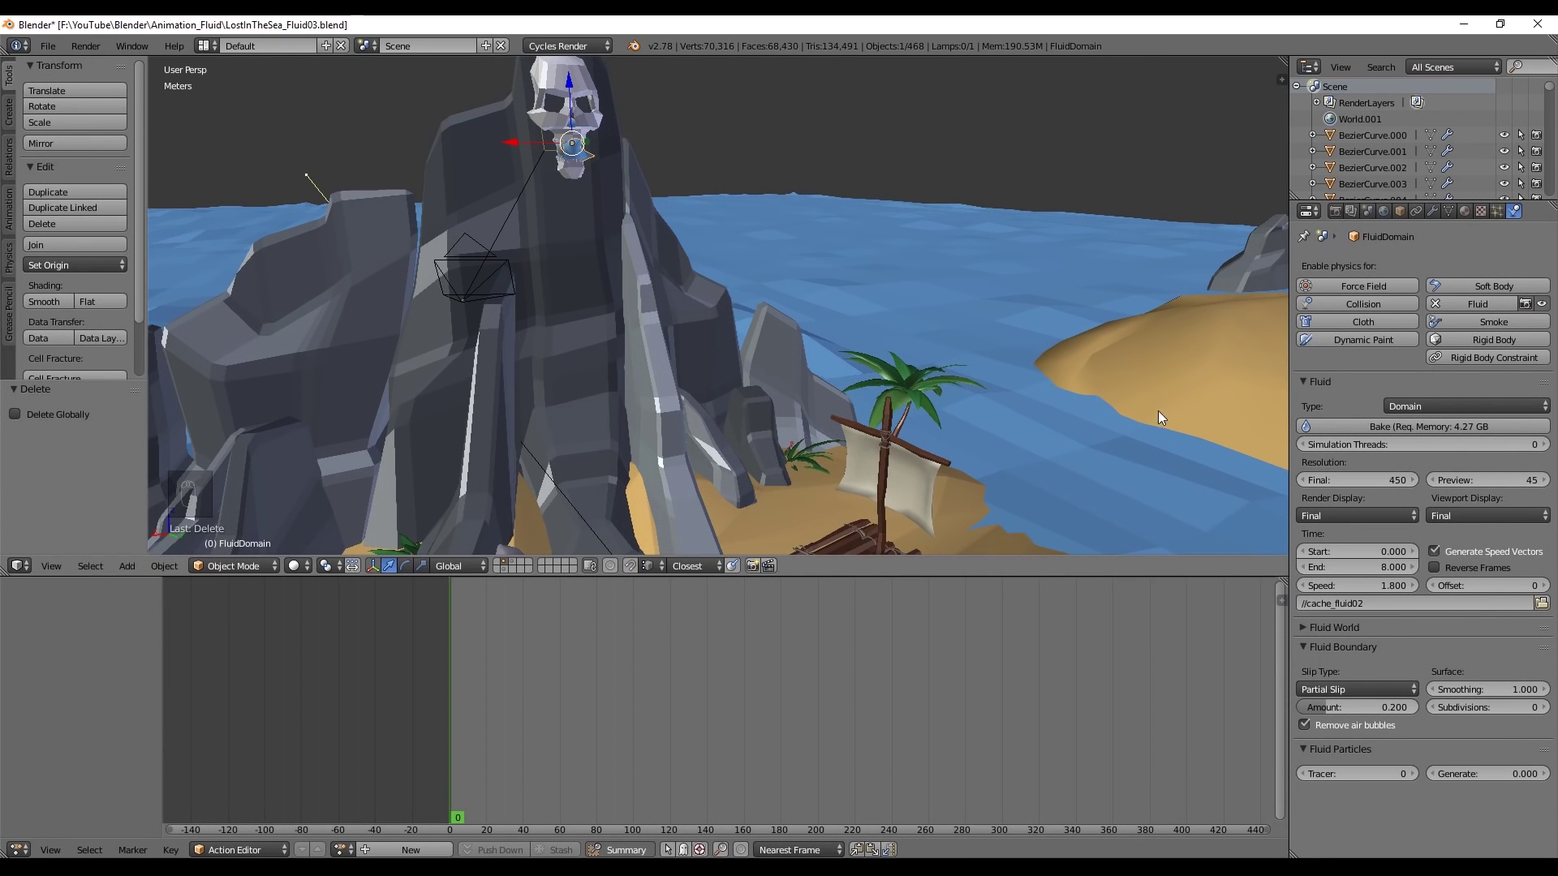
middle_click_drag(1157, 411, 1076, 386)
left_click(1361, 479)
type("40")
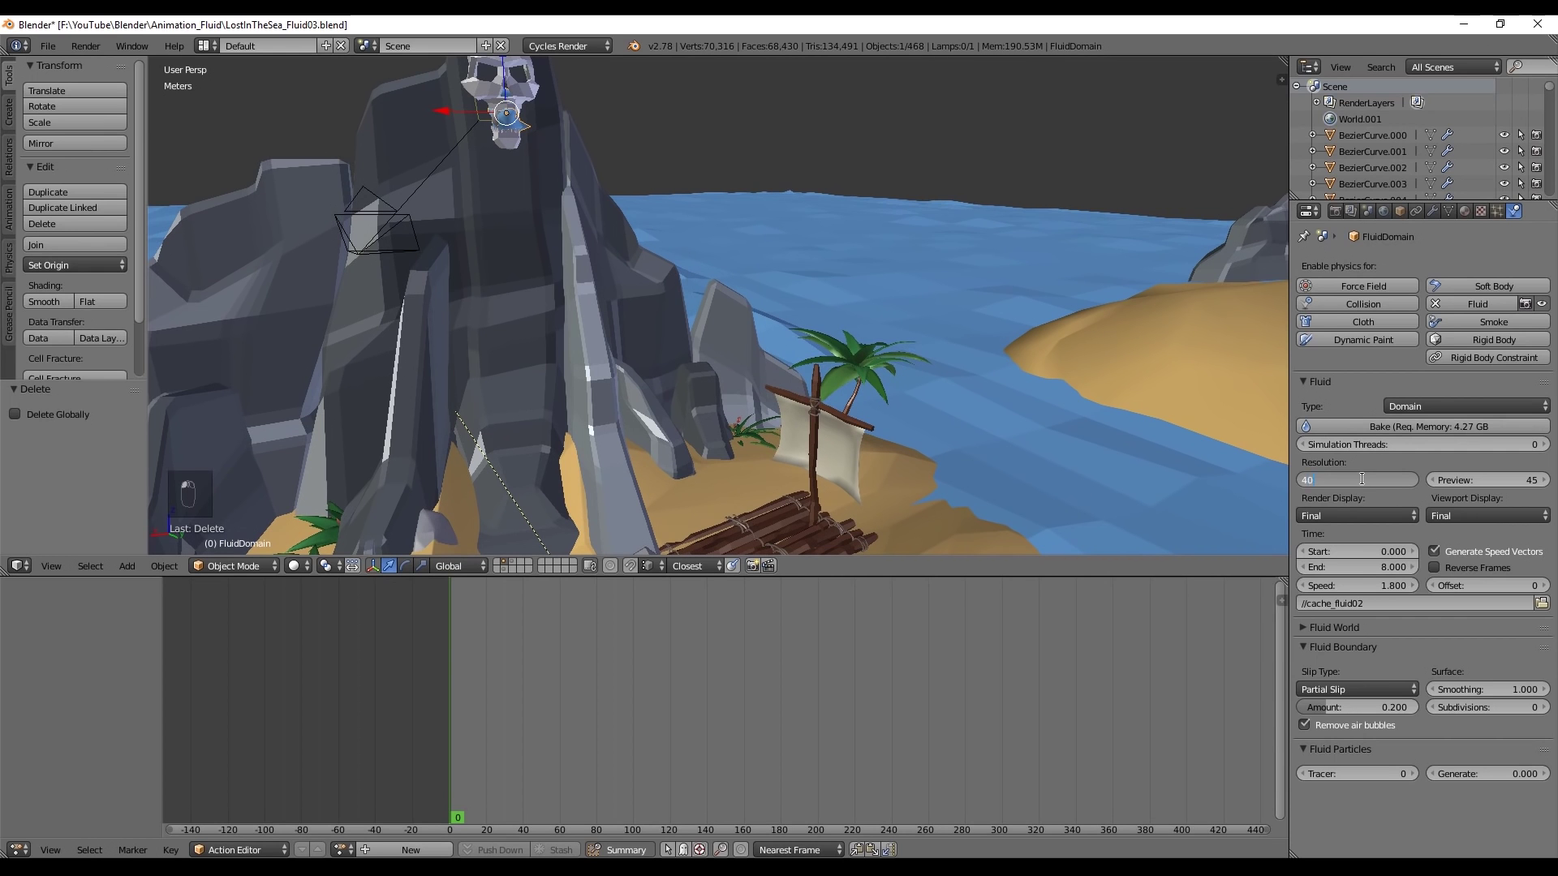
type("0")
key("Return")
middle_click_drag(1005, 348, 1191, 197, "shift")
middle_click_drag(1171, 143, 1068, 316)
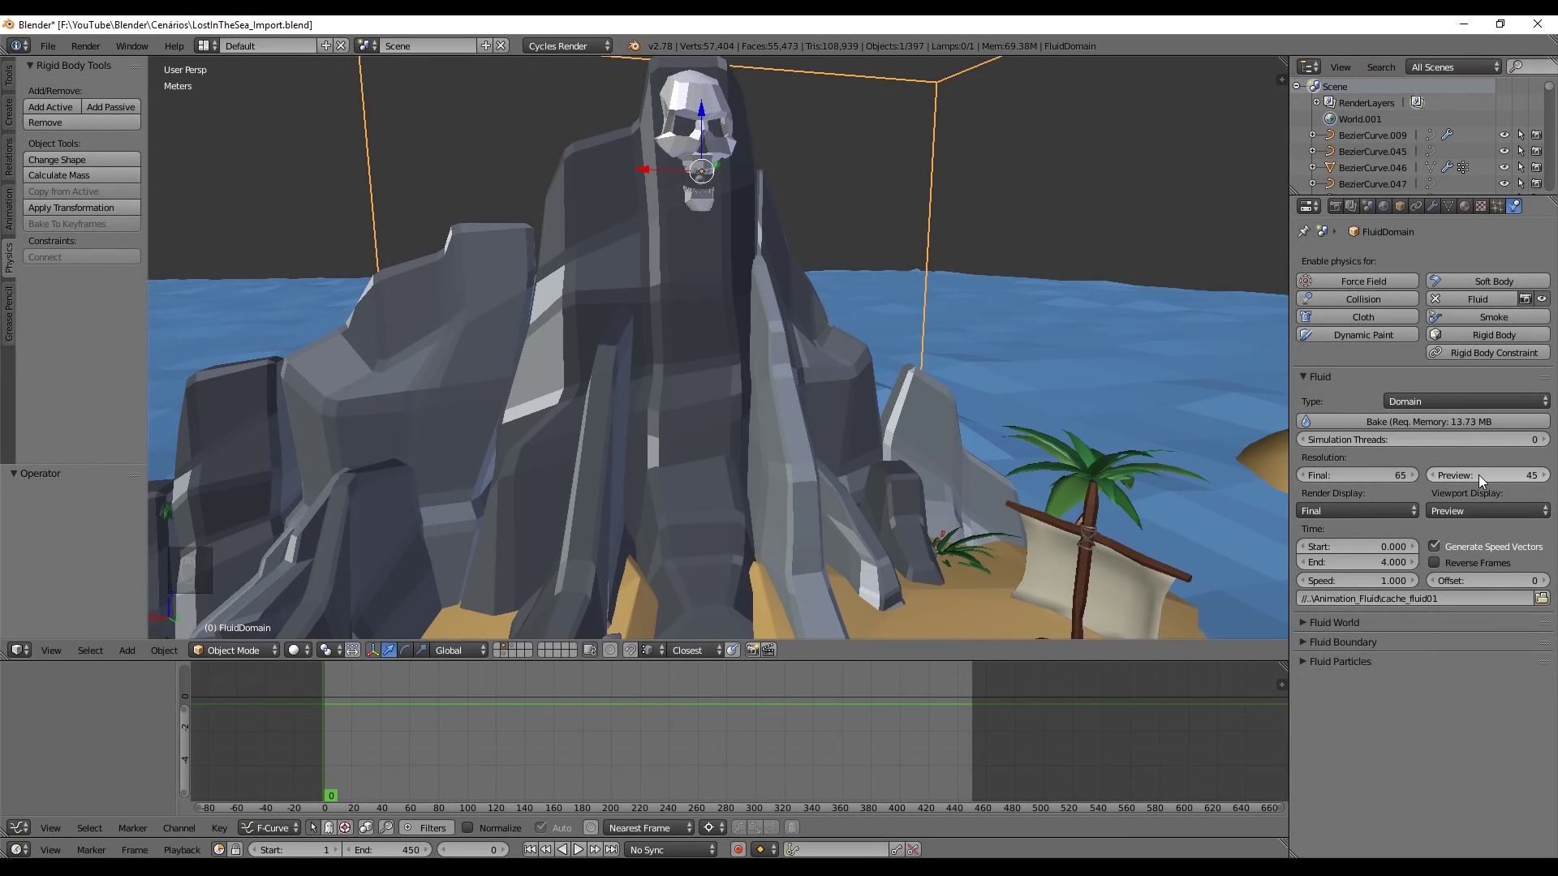
Set the fluid domain's final resolution to 80 and check its fluid world settings
left_click(1377, 474)
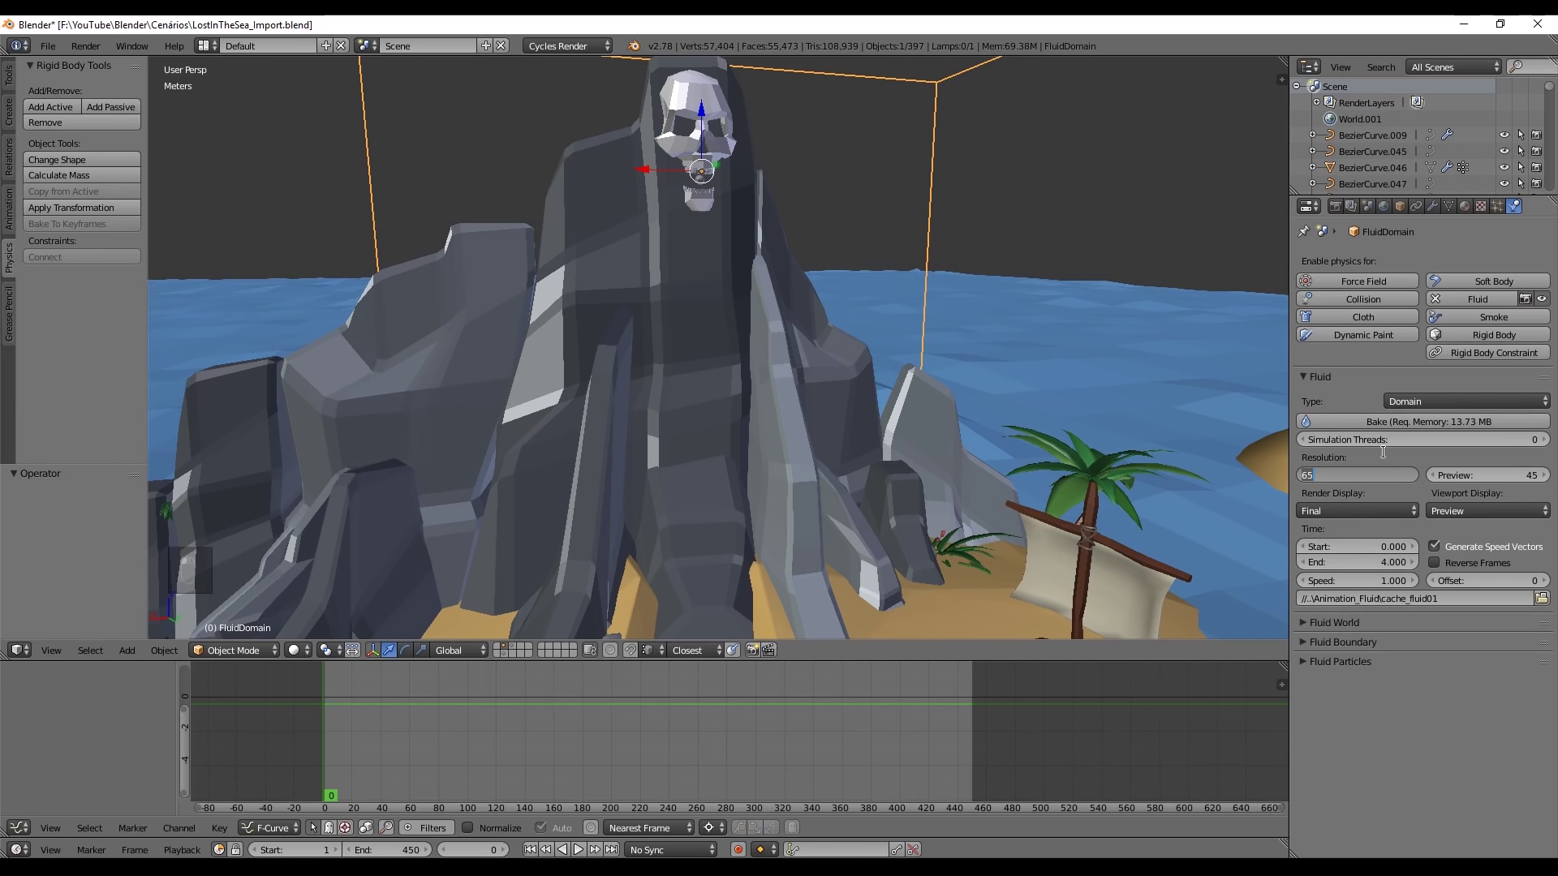
type("80")
key("Return")
left_click(1367, 623)
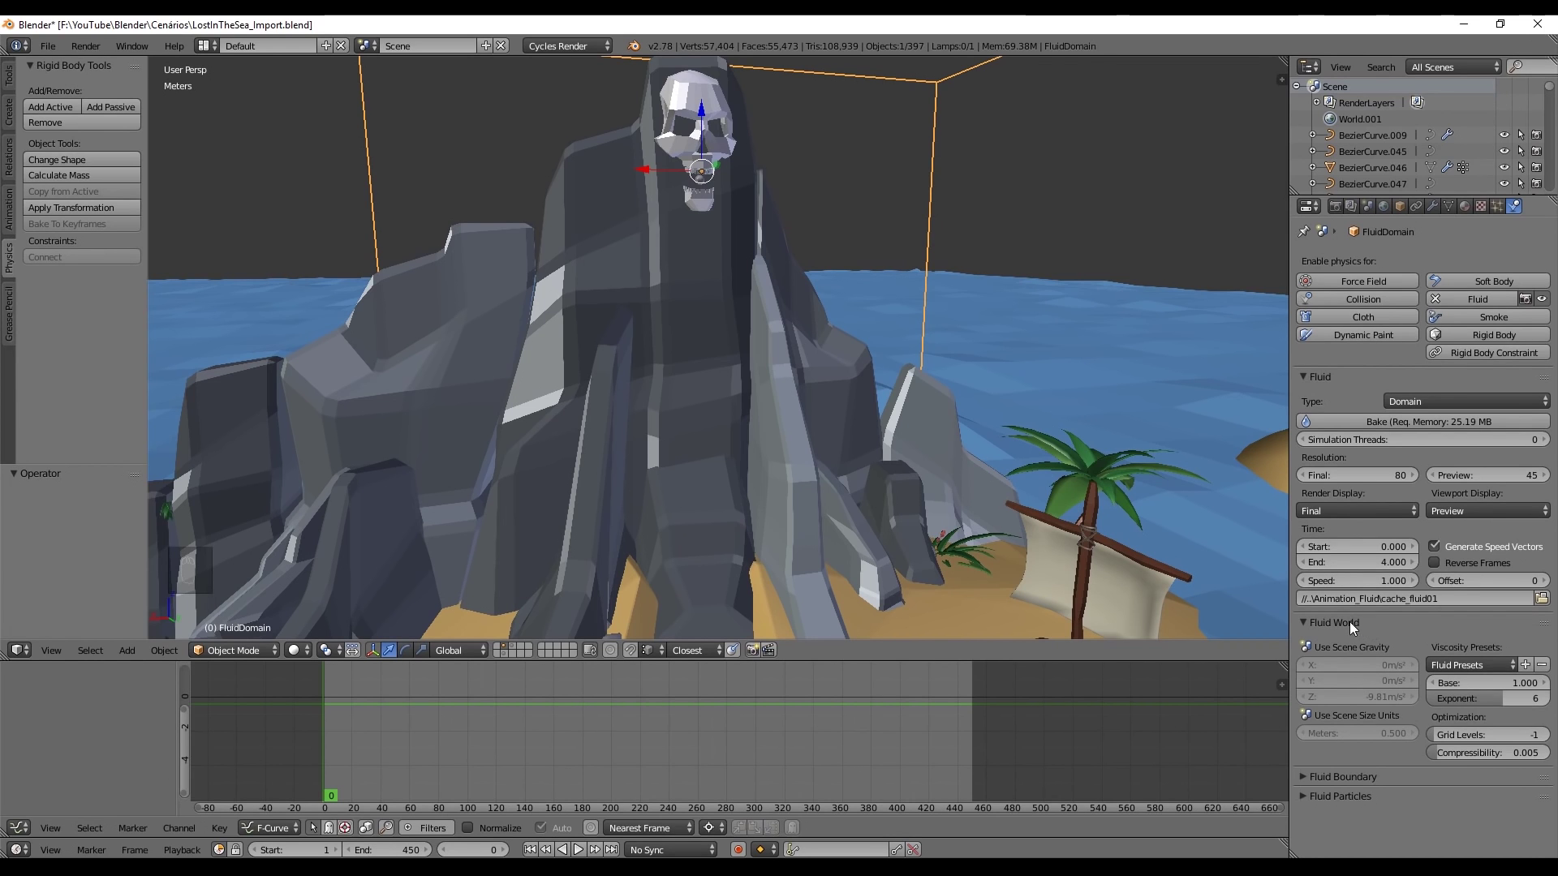
left_click(1342, 621)
Switch the domain's air bubble removal off and back on, and set its fluid particle Generate value to 0.200
left_click(1349, 642)
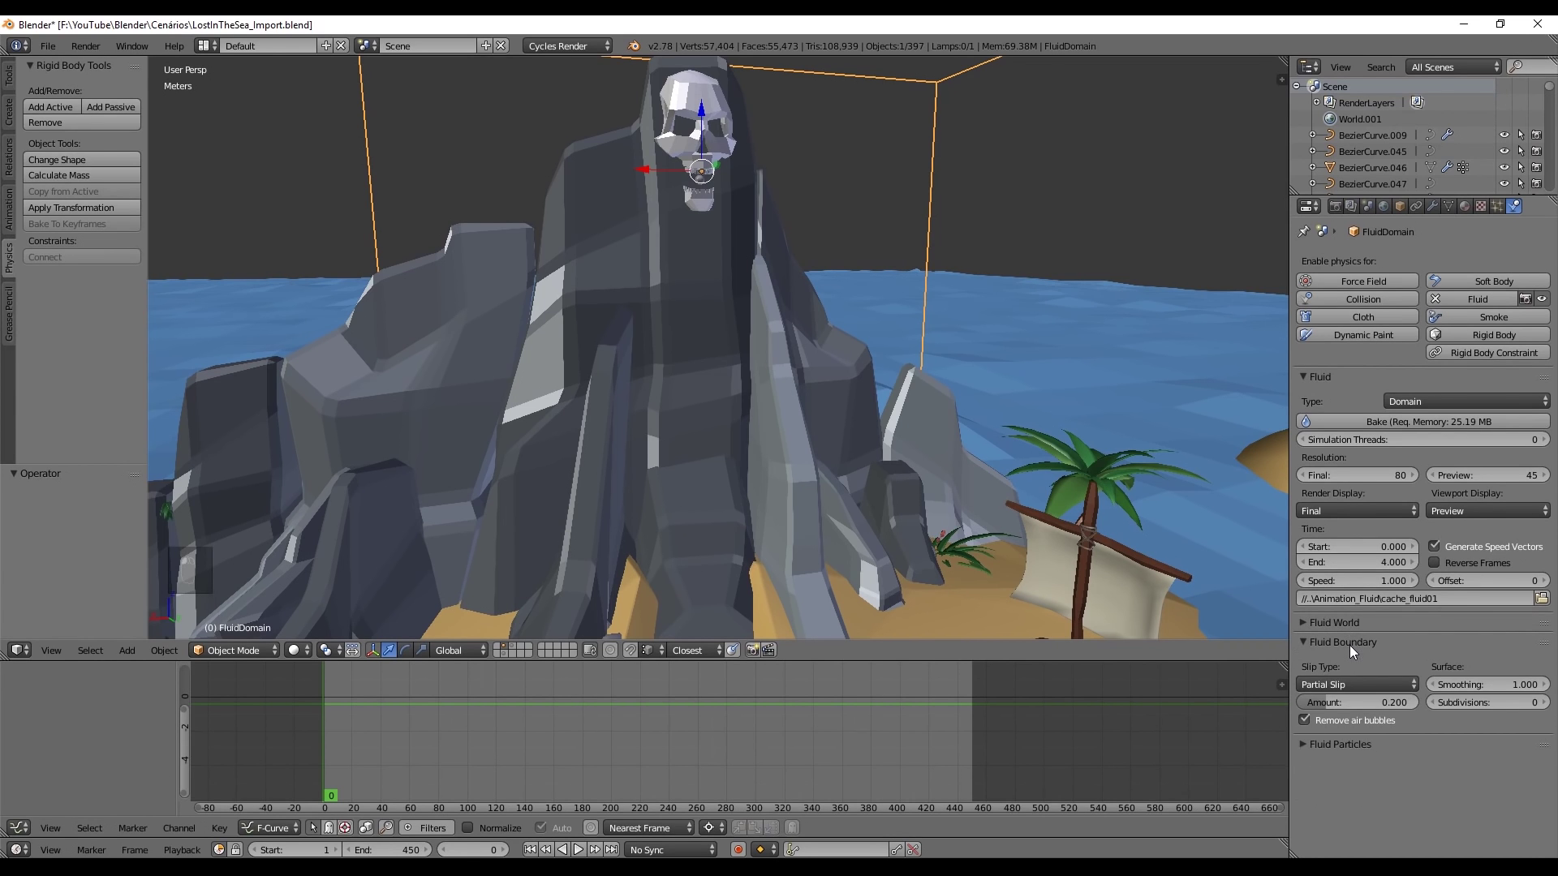
left_click(1333, 719)
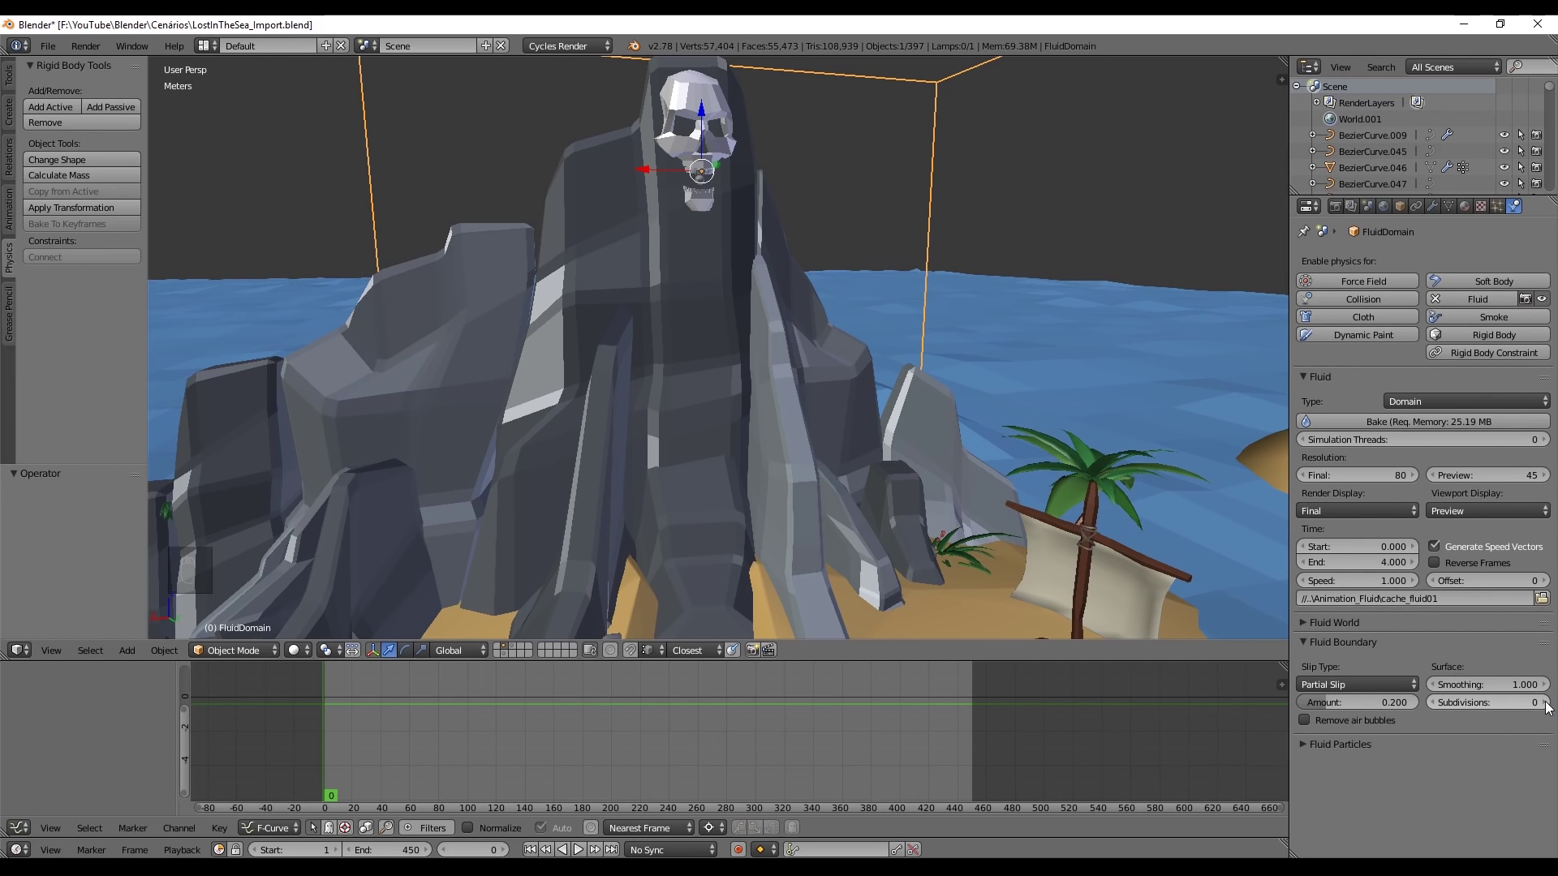
left_click(1321, 743)
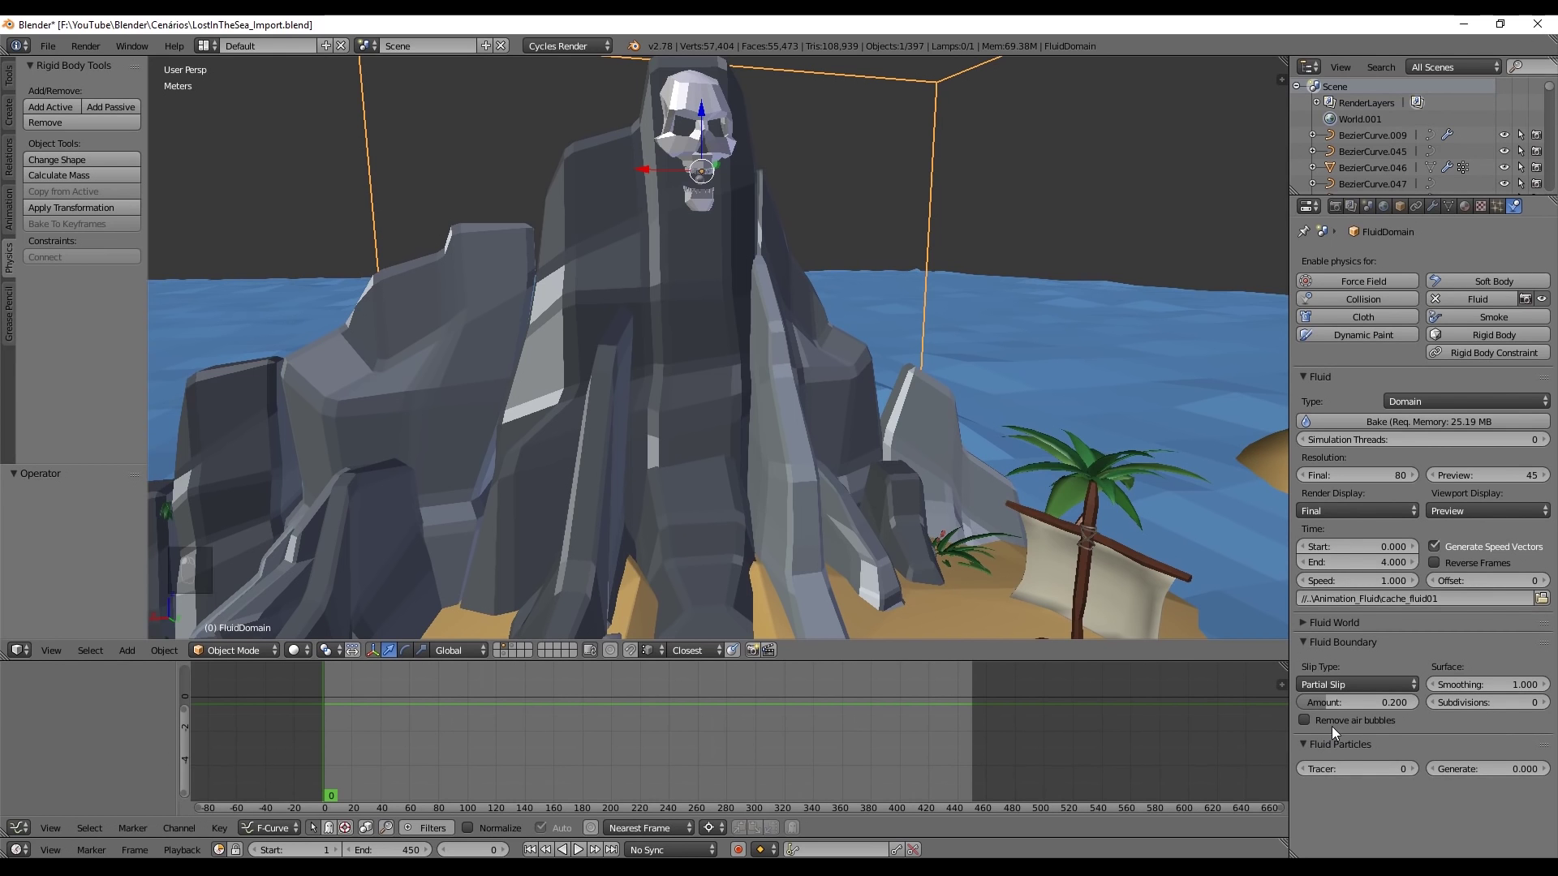
left_click(1544, 770)
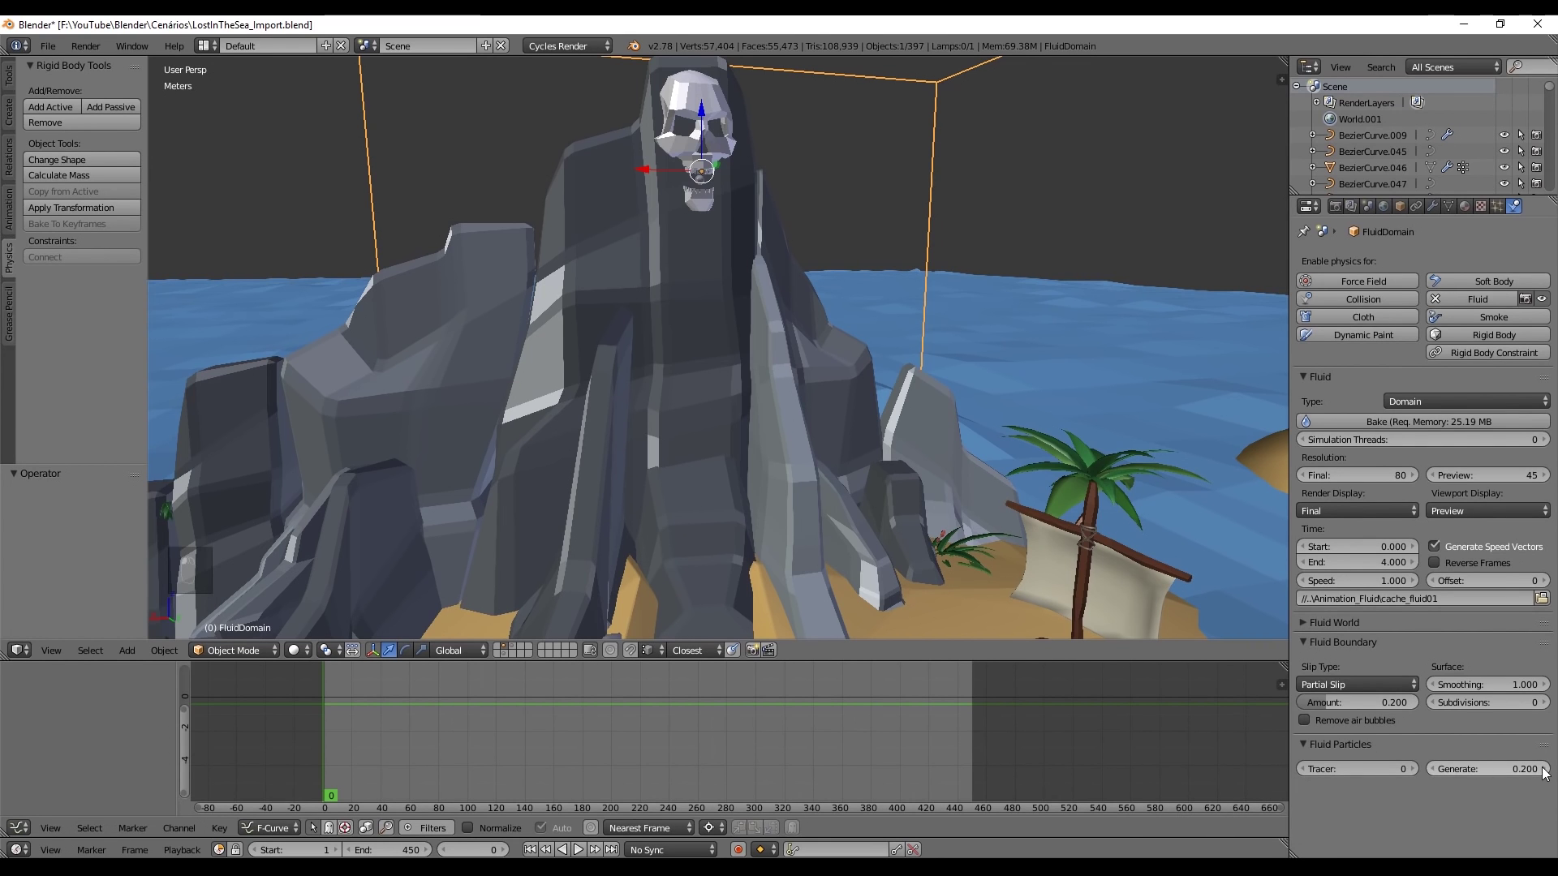
left_click(1545, 770)
left_click(1370, 720)
Try 2 surface subdivisions on the fluid domain and return the setting to 0
left_click(1544, 702)
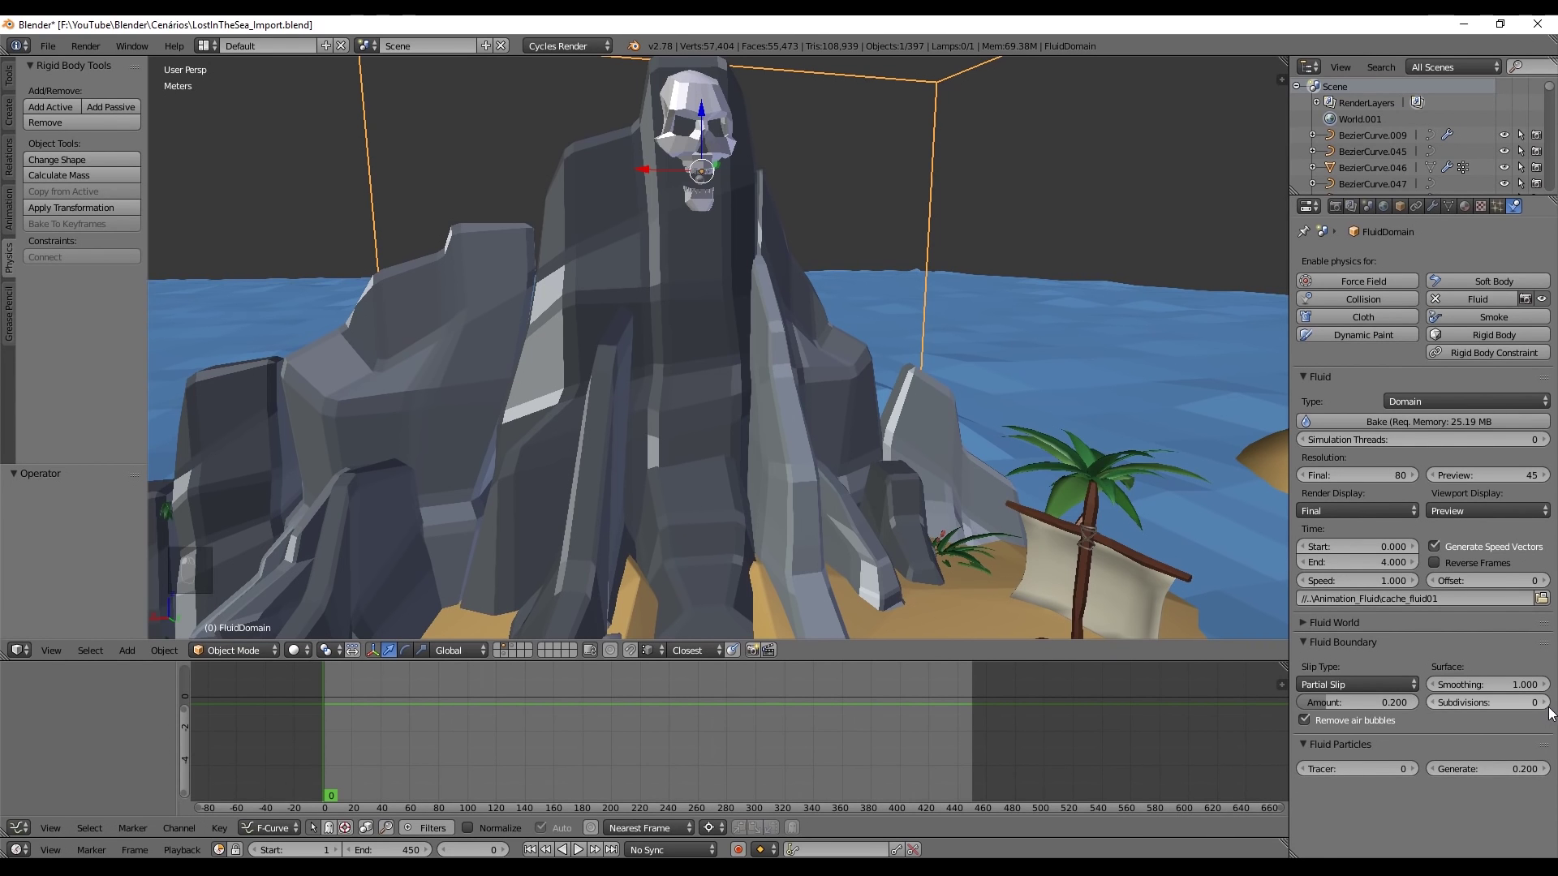
left_click(1544, 703)
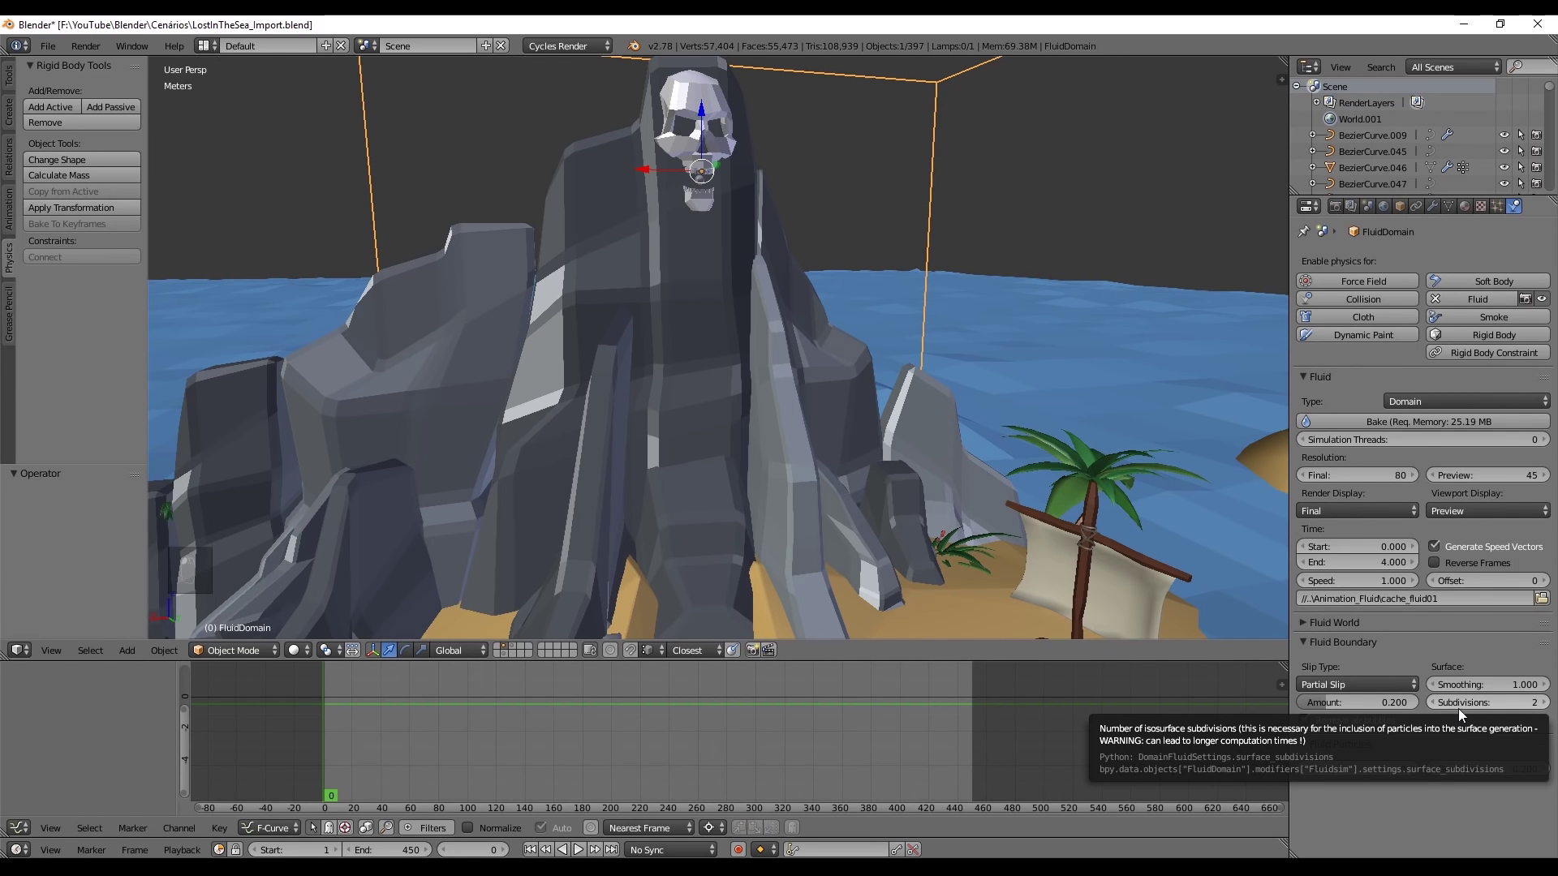
left_click(1431, 703)
left_click(1431, 703)
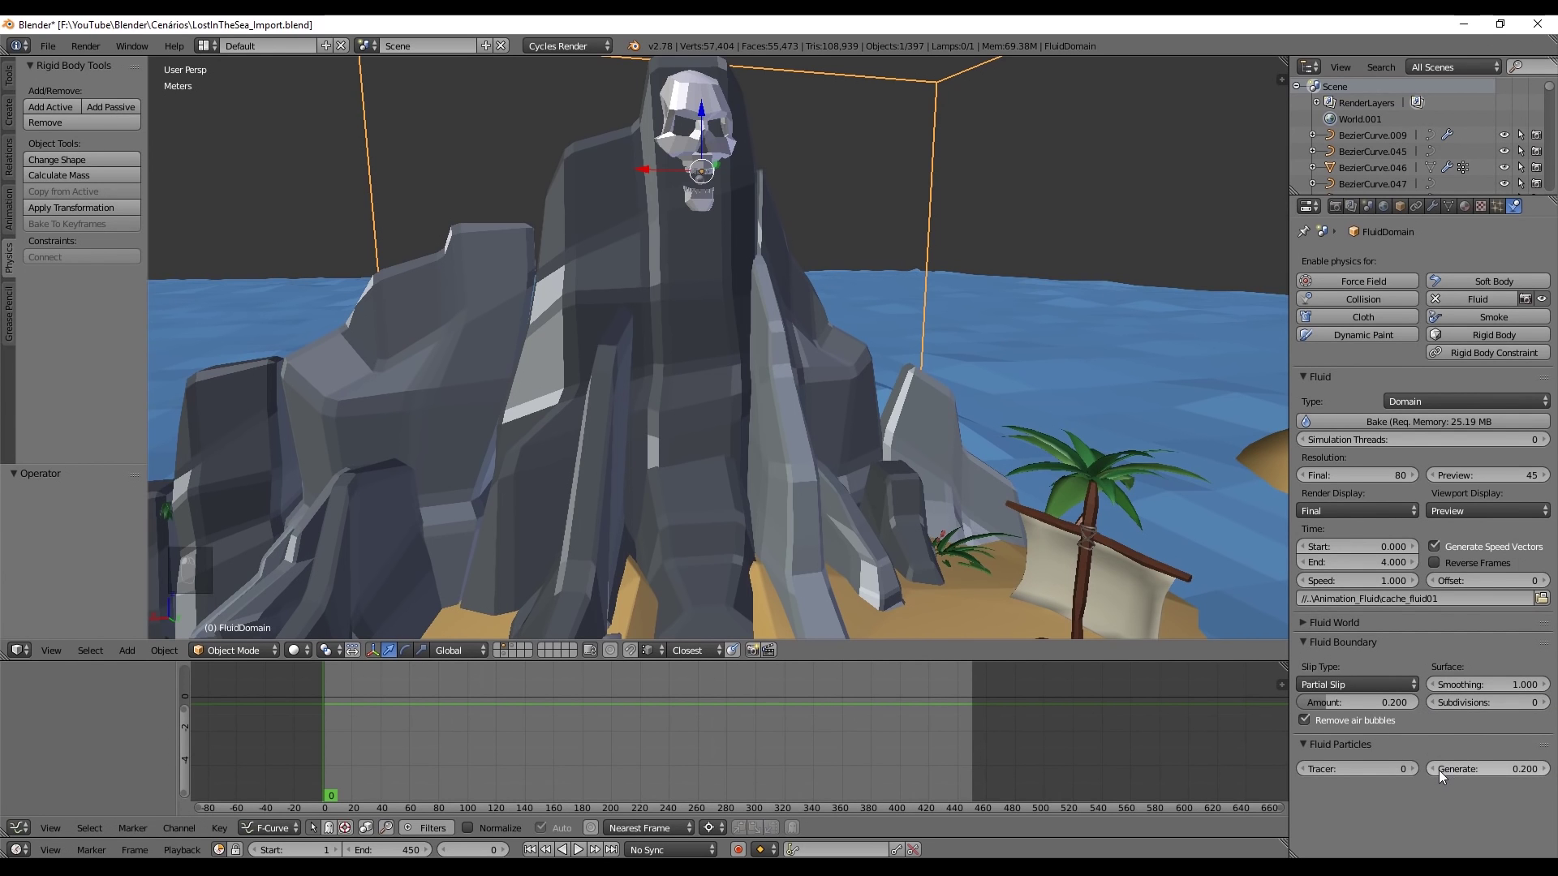
left_click(1308, 743)
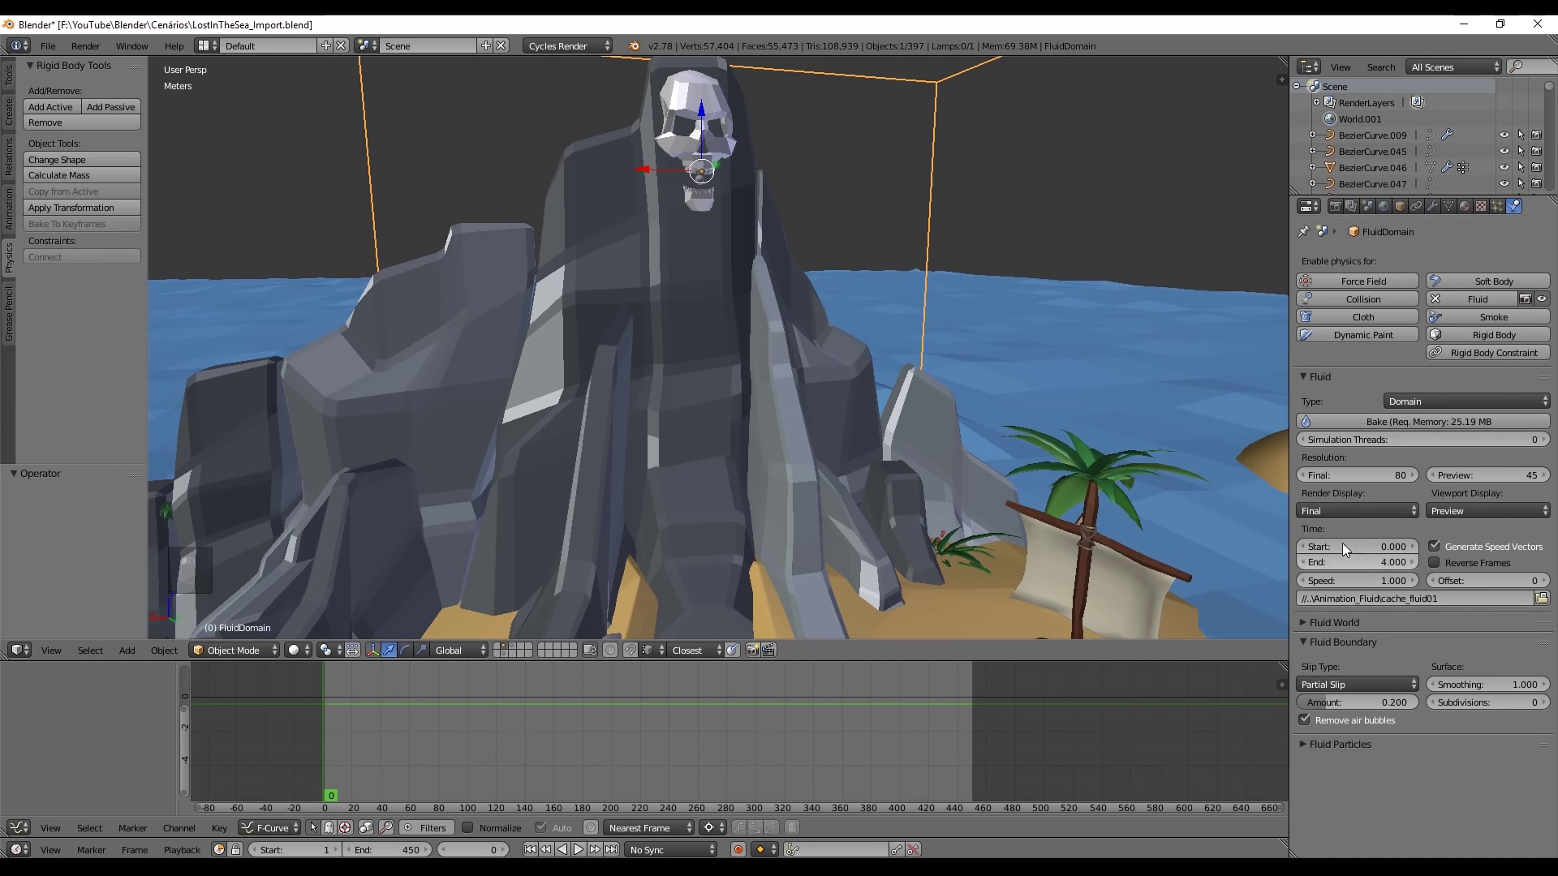
Snap the 3D cursor to a sand mesh vertex at the stream's mouth and move the mesh's origin to the cursor
scroll(974, 473, "down", 3)
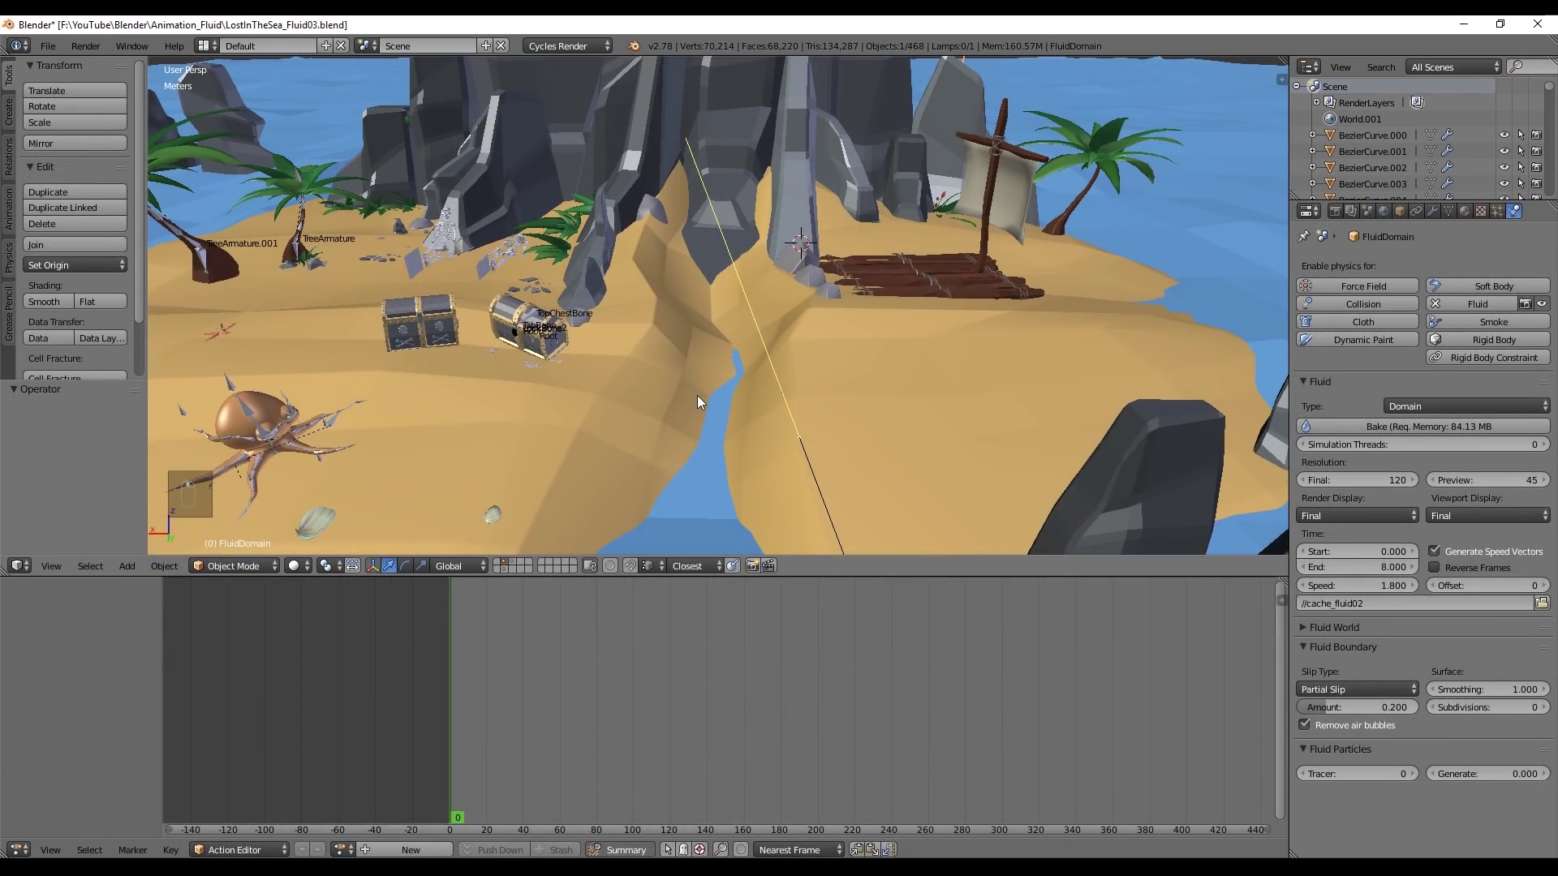
right_click(673, 474)
key("Tab")
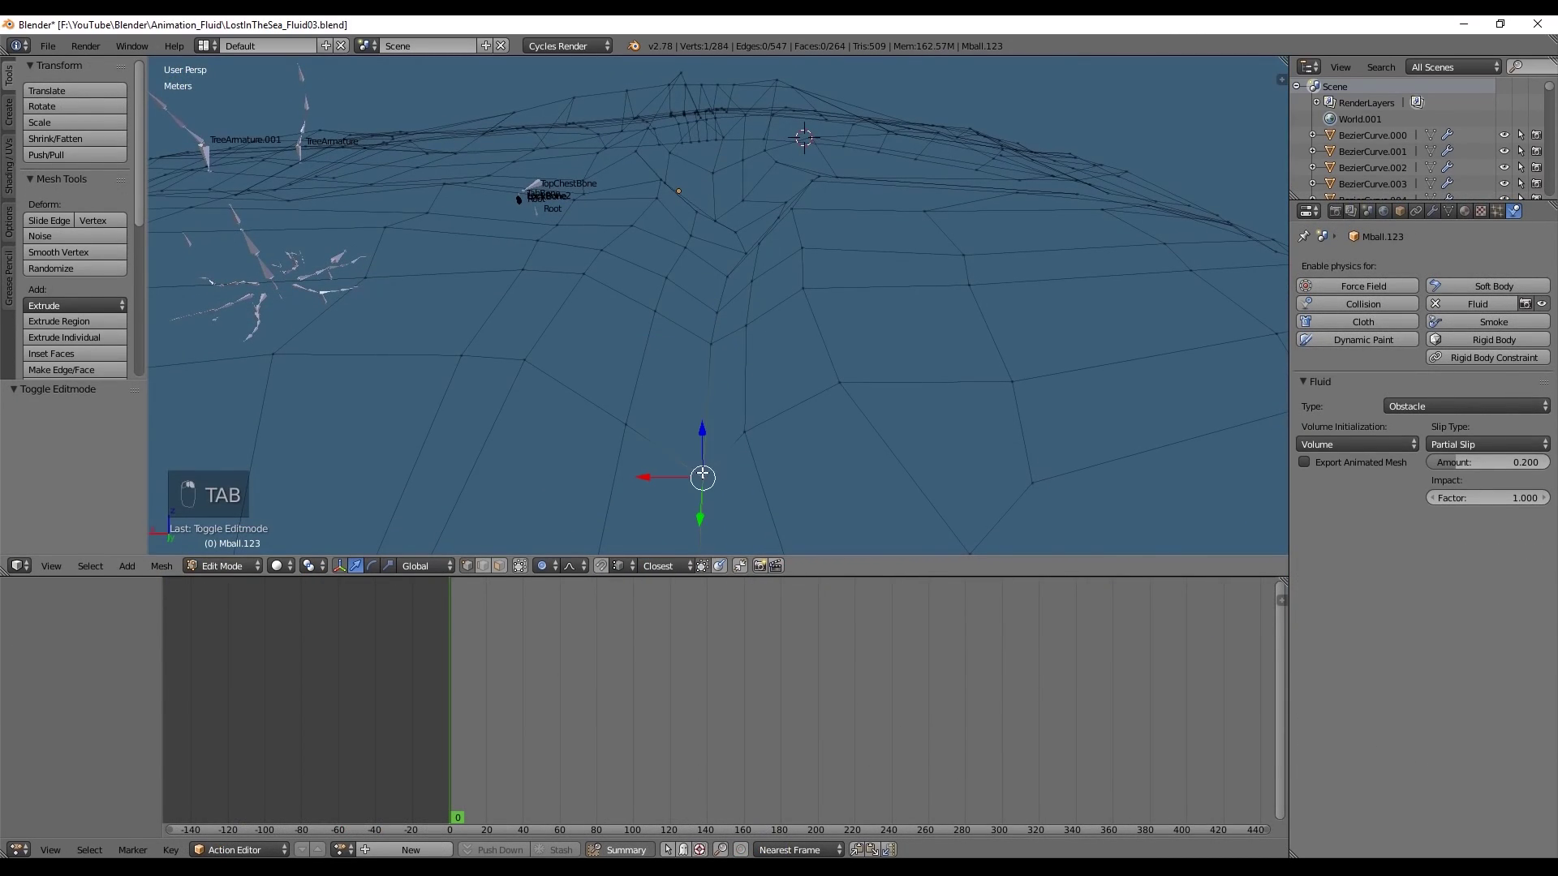
key("shift+s")
left_click(686, 522)
key("Tab")
key("shift+a")
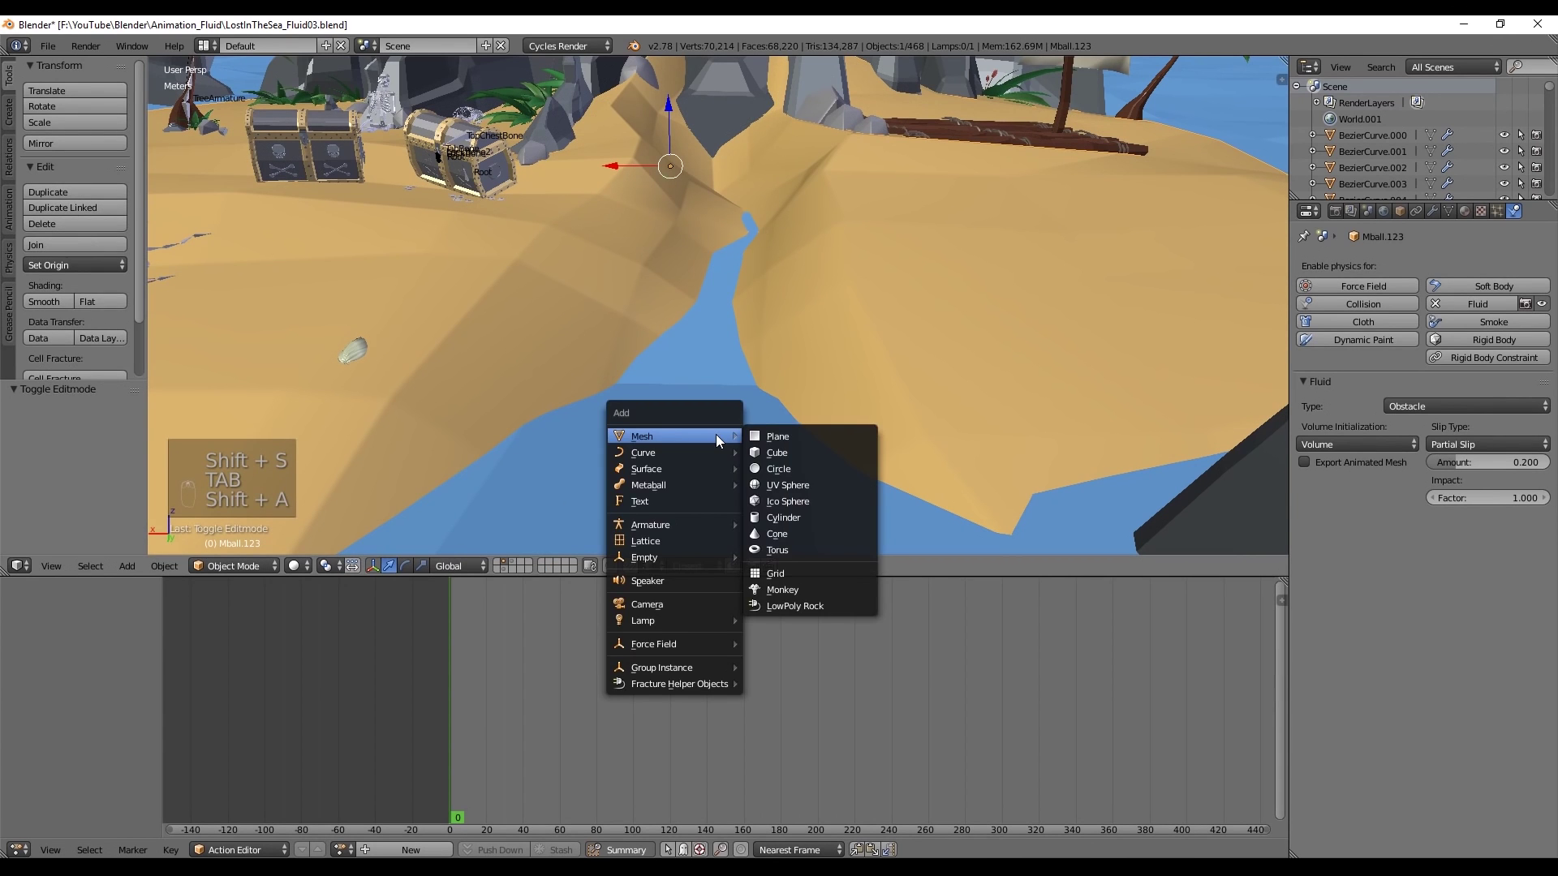
key("ctrl+alt+shift+c")
left_click(719, 420)
Add a cube at the 3D cursor by the stream's mouth and scale it by about 1.73
middle_click_drag(719, 421, 727, 380)
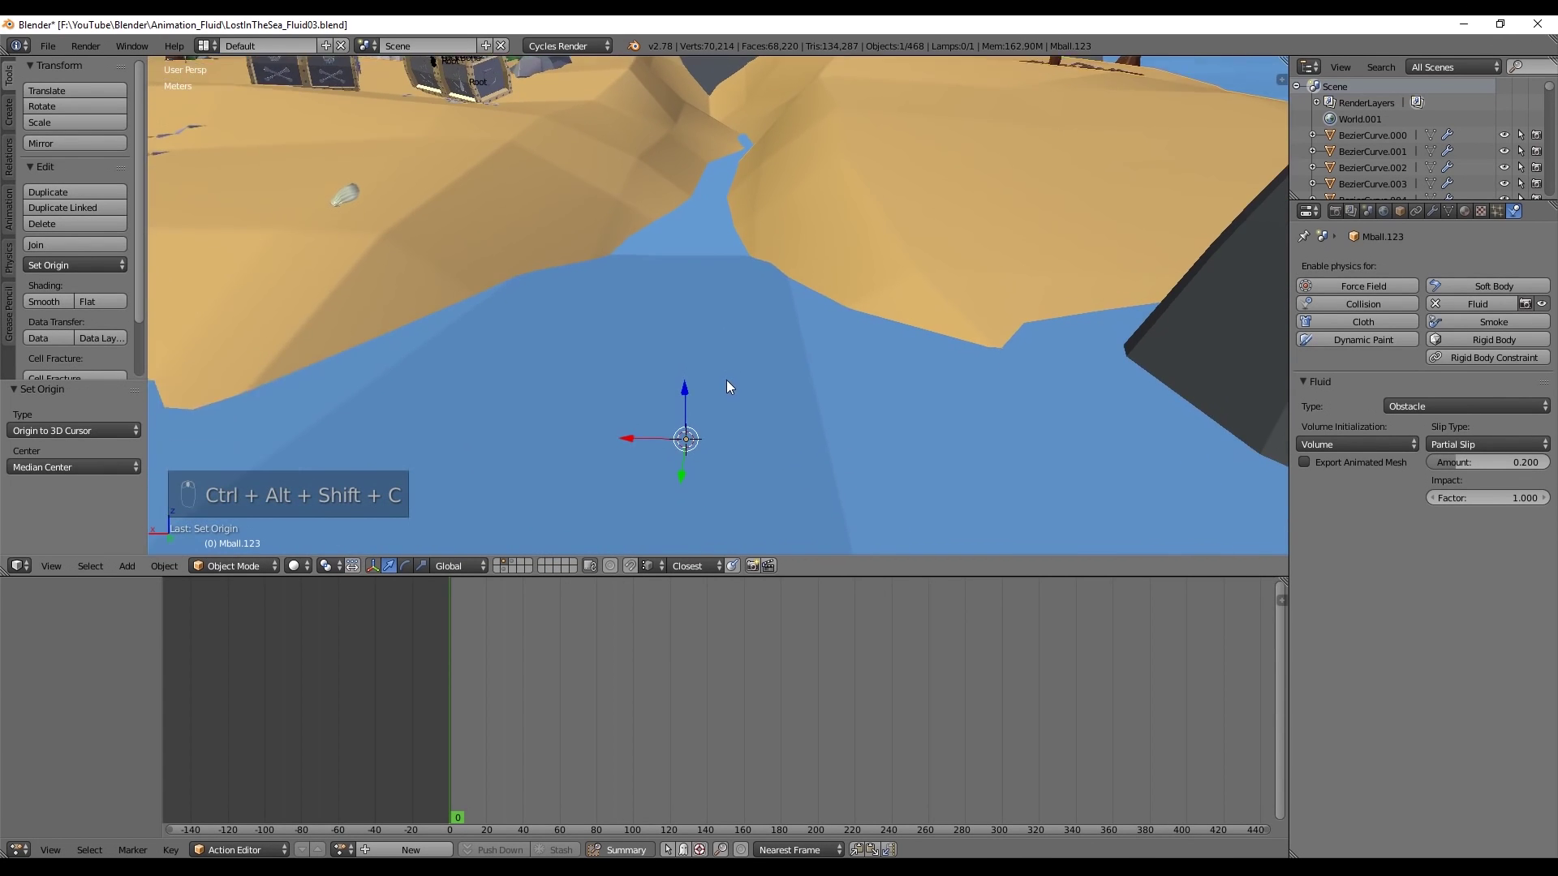
key("shift+a")
mouse_move(732, 376)
left_click(792, 394)
key("z")
key("s")
left_click(862, 342)
key("z")
scroll(844, 382, "down", 2)
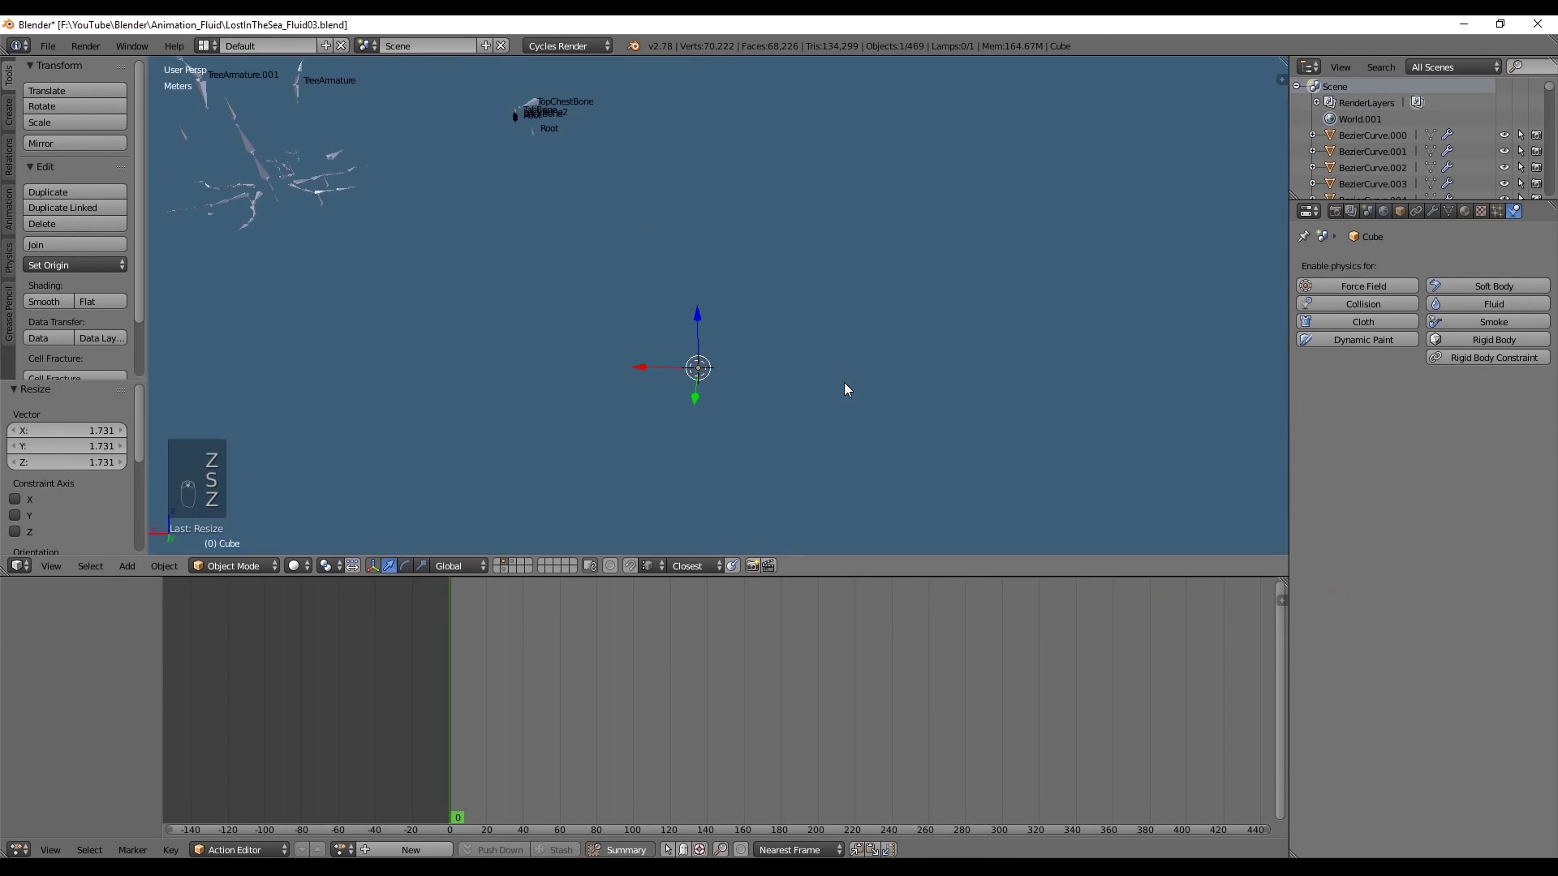
scroll(844, 382, "up", 2)
key("z")
Raise the cube about 20.7 cm along Z so it stands above the water at the stream's mouth
middle_click_drag(852, 357, 644, 320)
key("z")
left_click_drag(579, 325, 579, 291)
key("s")
left_click(719, 306)
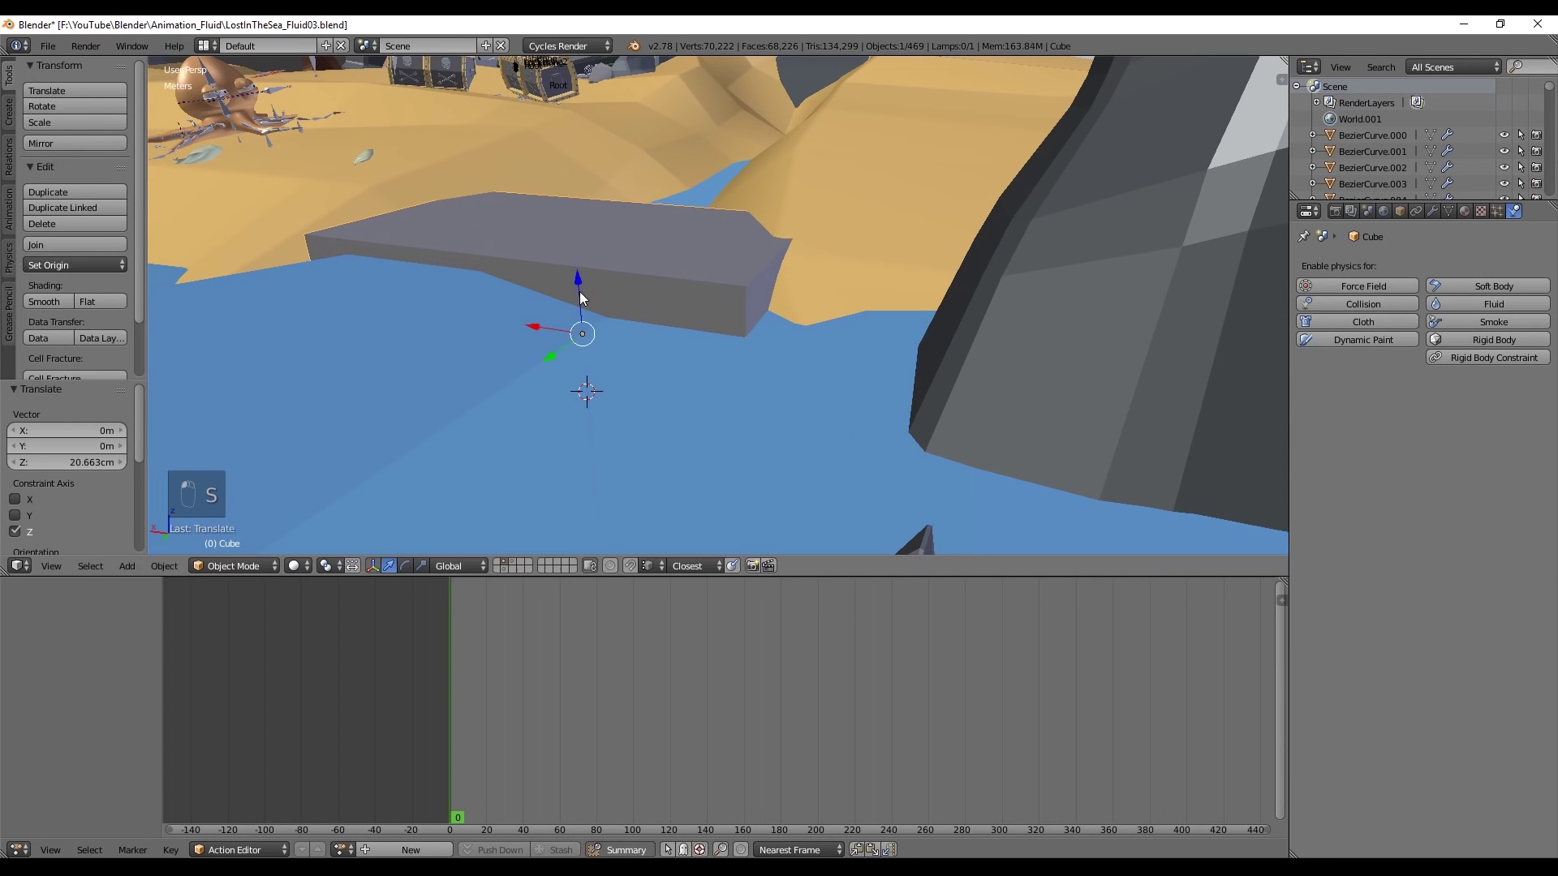
Enable Fluid physics on the cube and set its type to Outflow
middle_click_drag(580, 291, 718, 148)
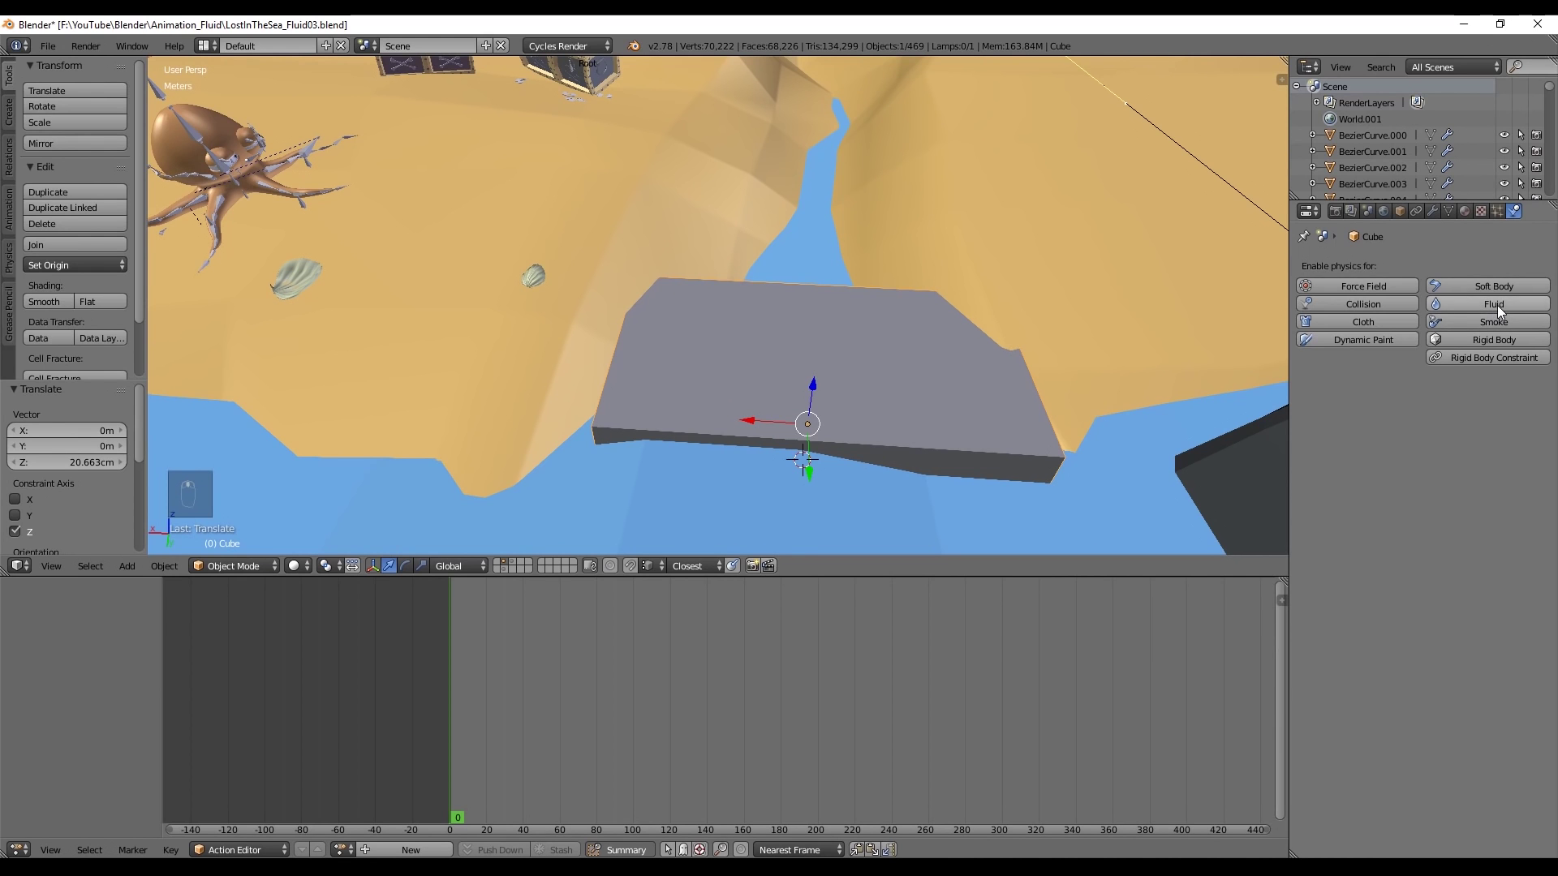
left_click(1497, 305)
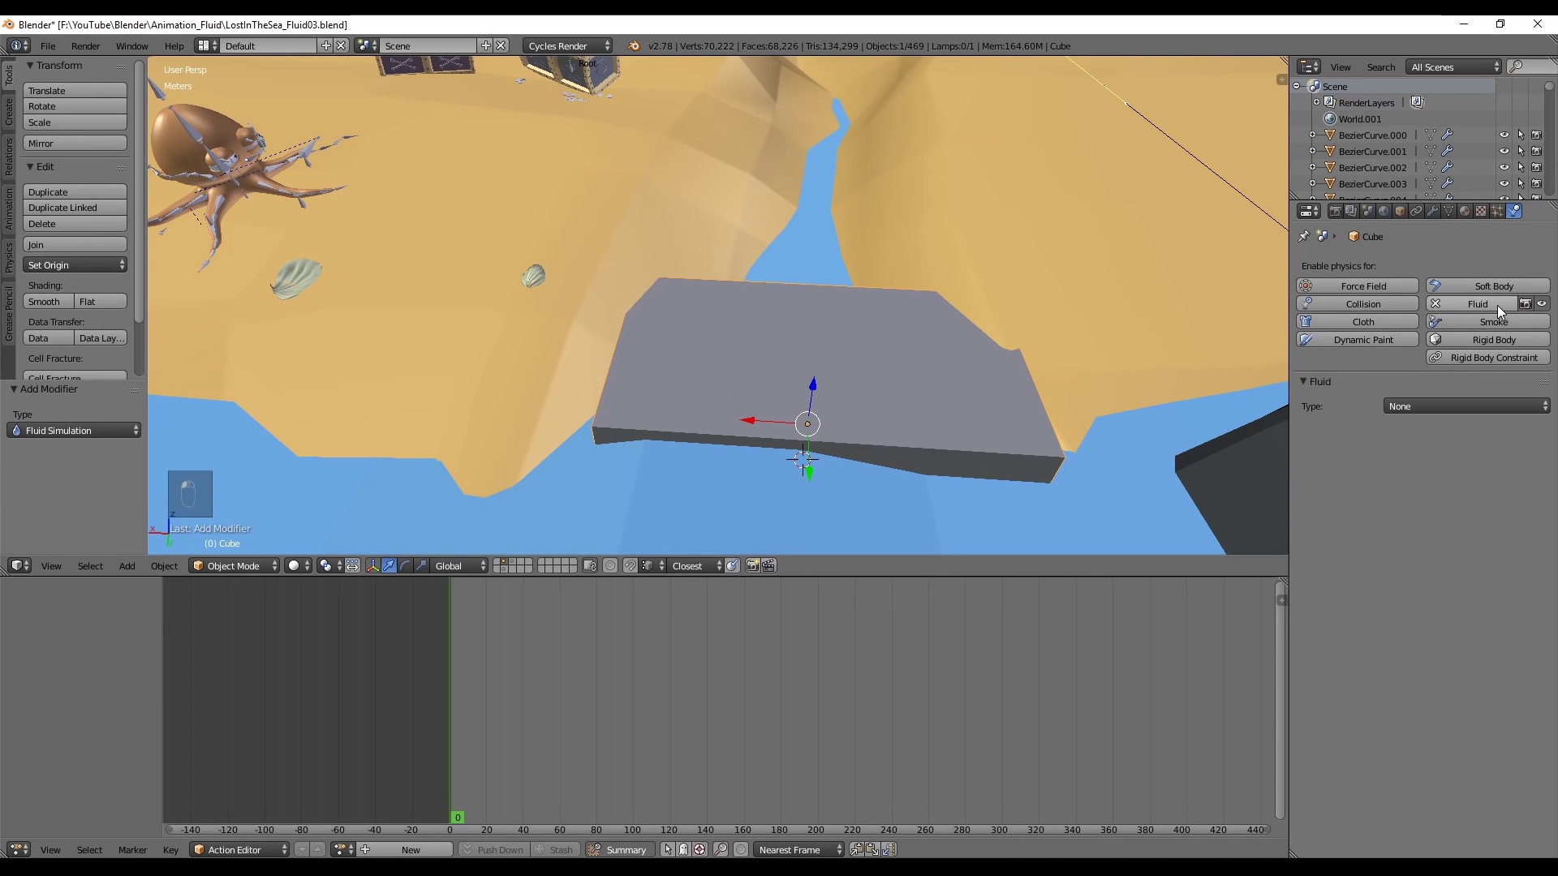
left_click(1415, 405)
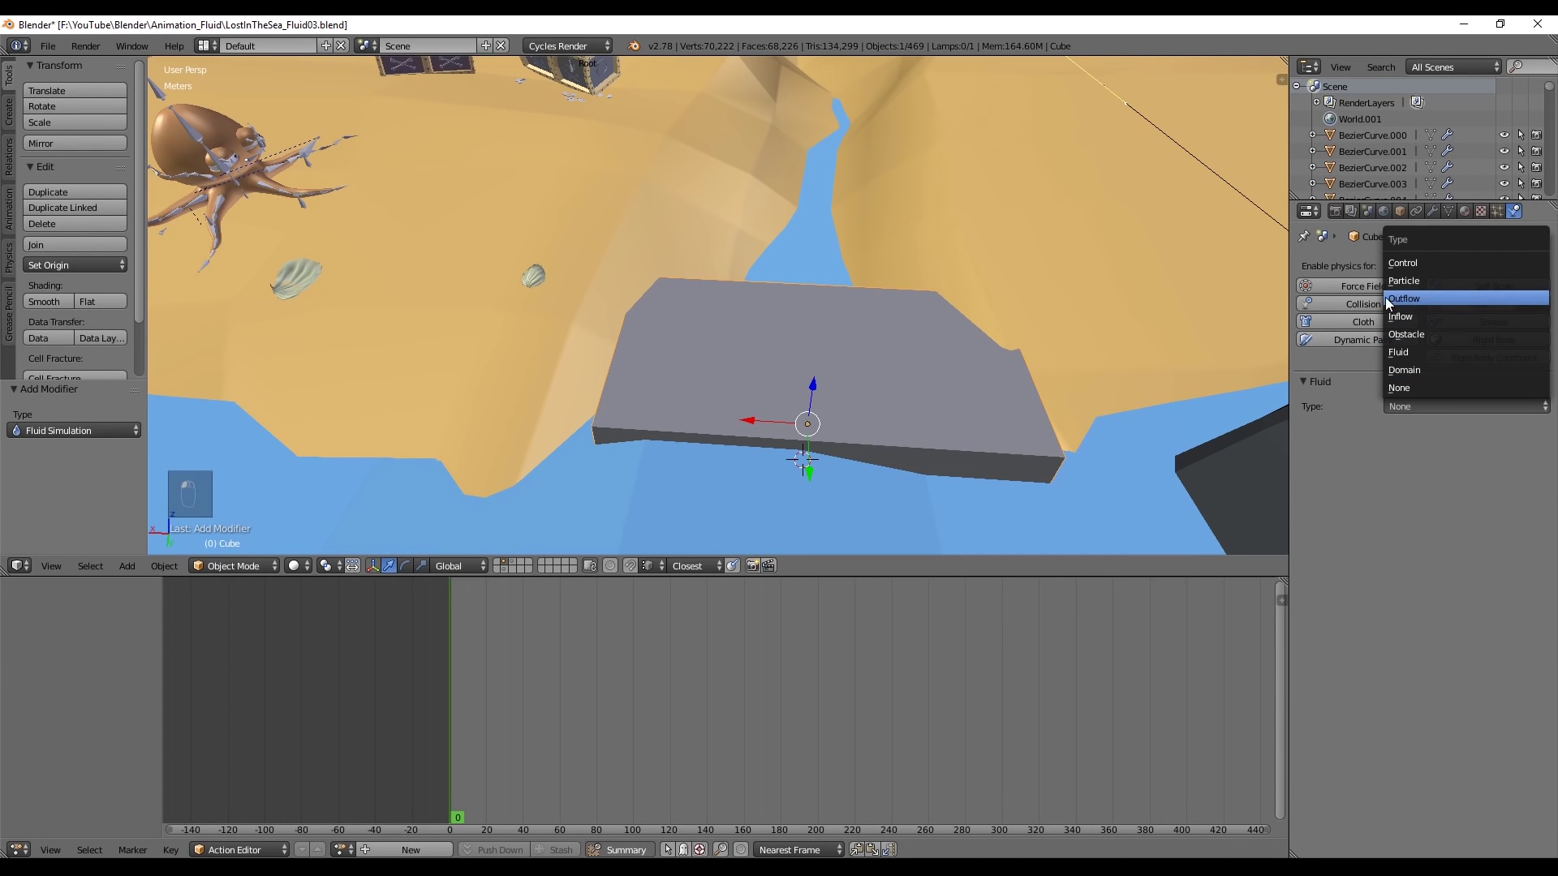
left_click(1423, 297)
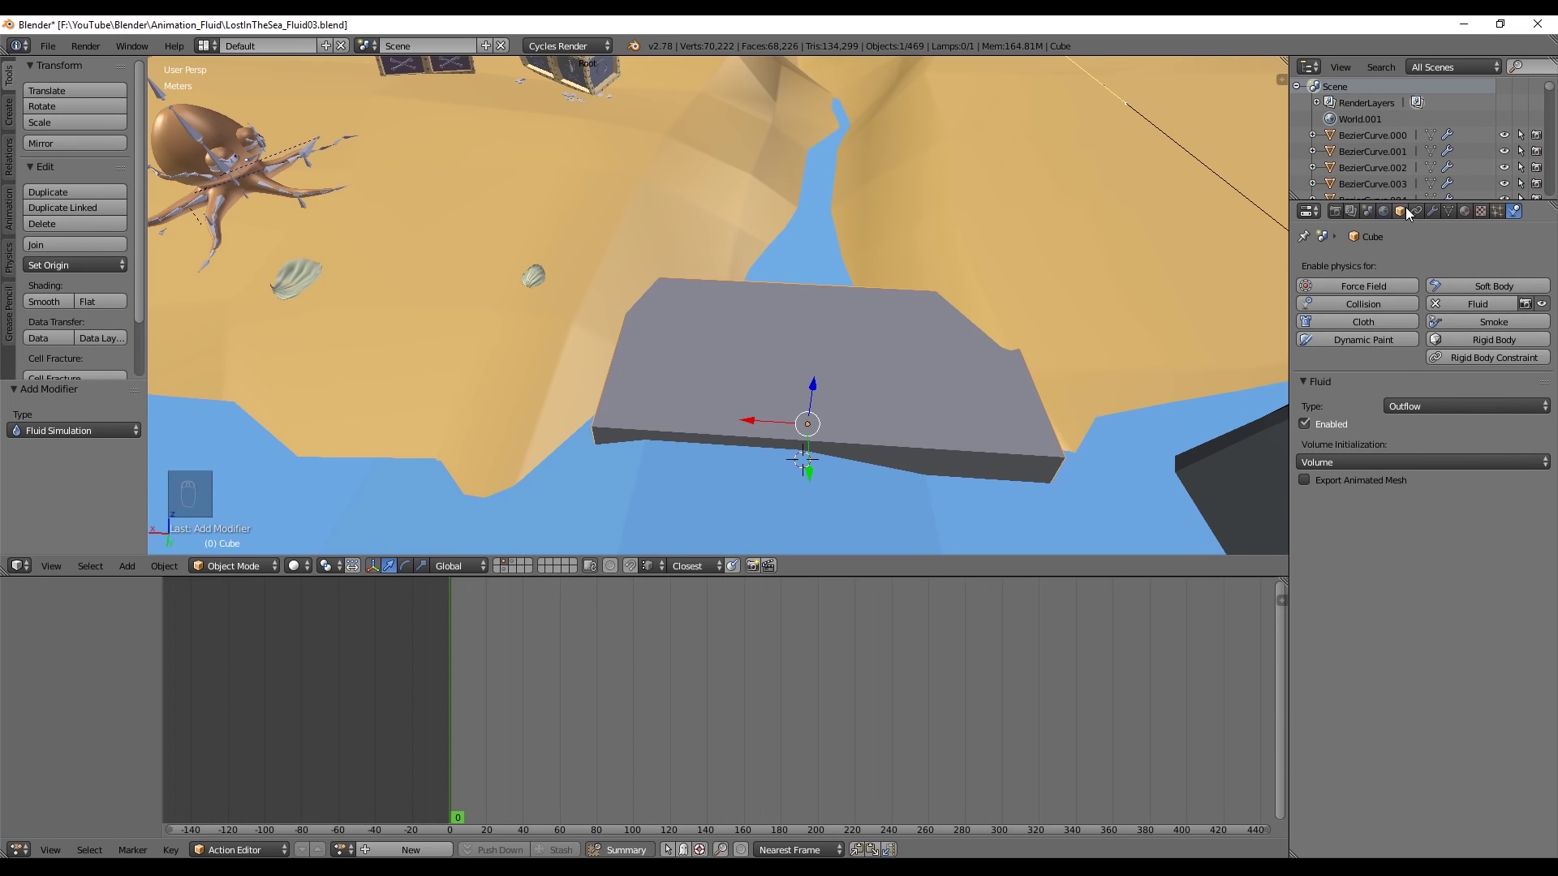
Disable the cube's Camera, Volume Scatter and Shadow ray visibility
left_click(1401, 210)
scroll(1401, 714, "down", 6)
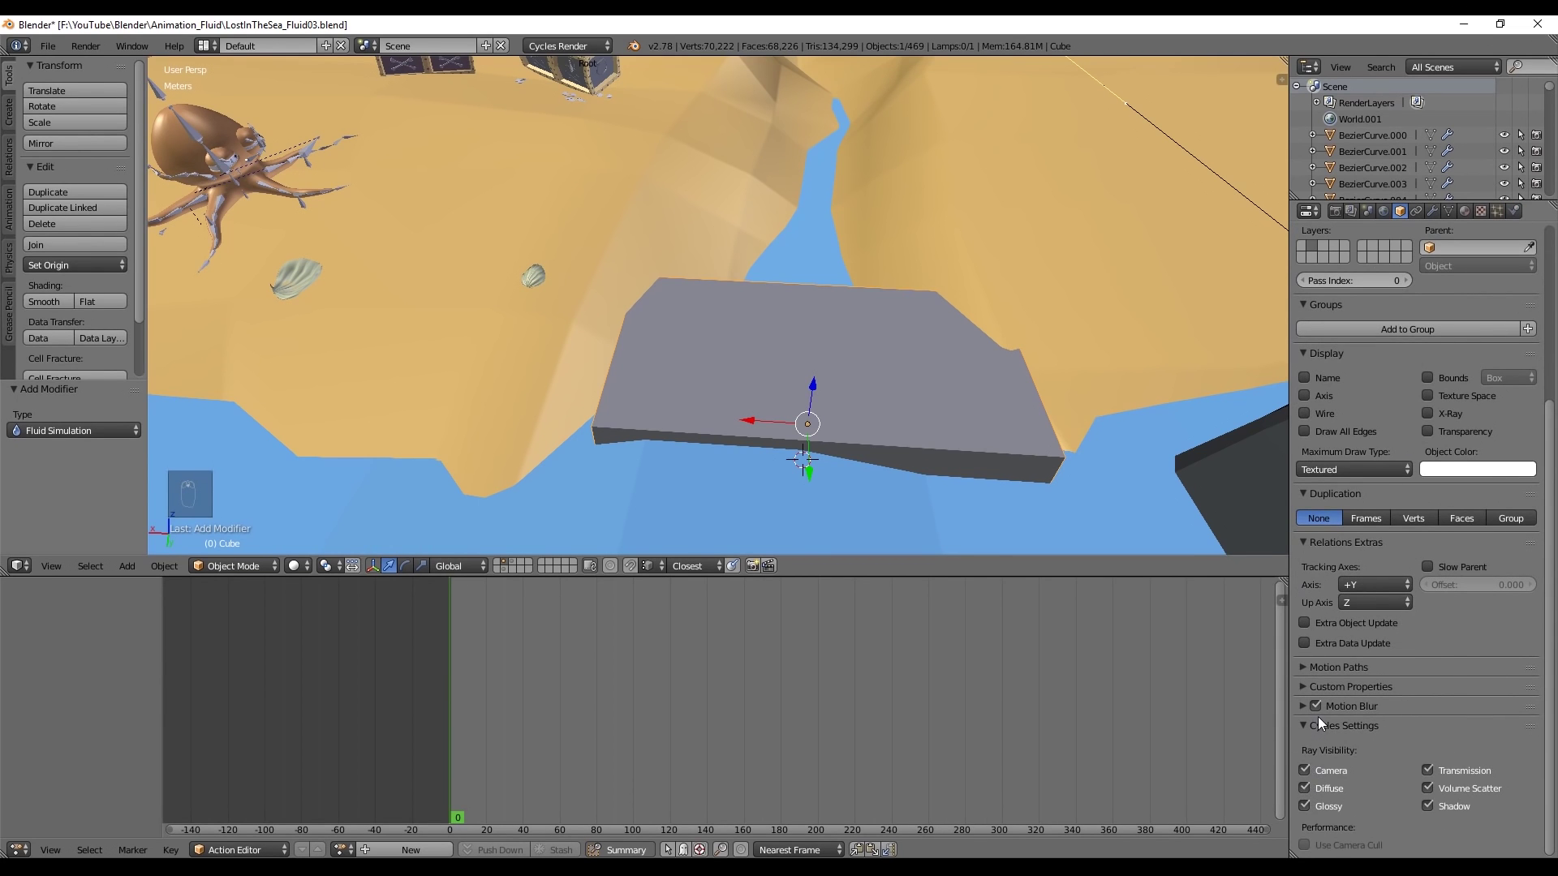
left_click(1323, 768)
left_click(1423, 789)
left_click(1435, 806)
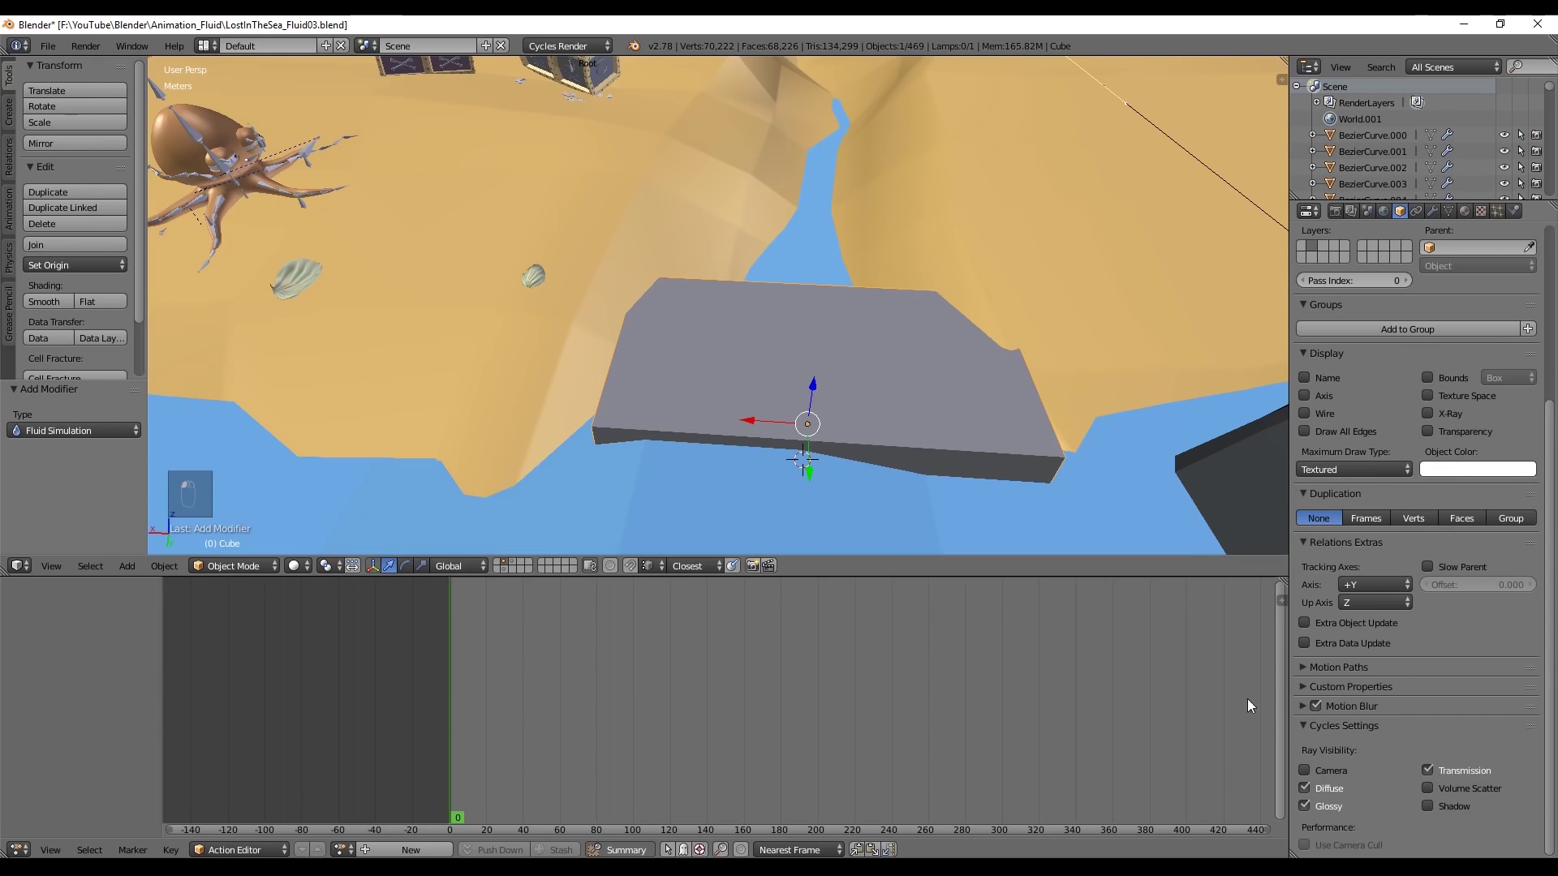
Preview the cube in rendered shading, return to solid shading and inspect the stream bed up to the skull rock
key("shift+z")
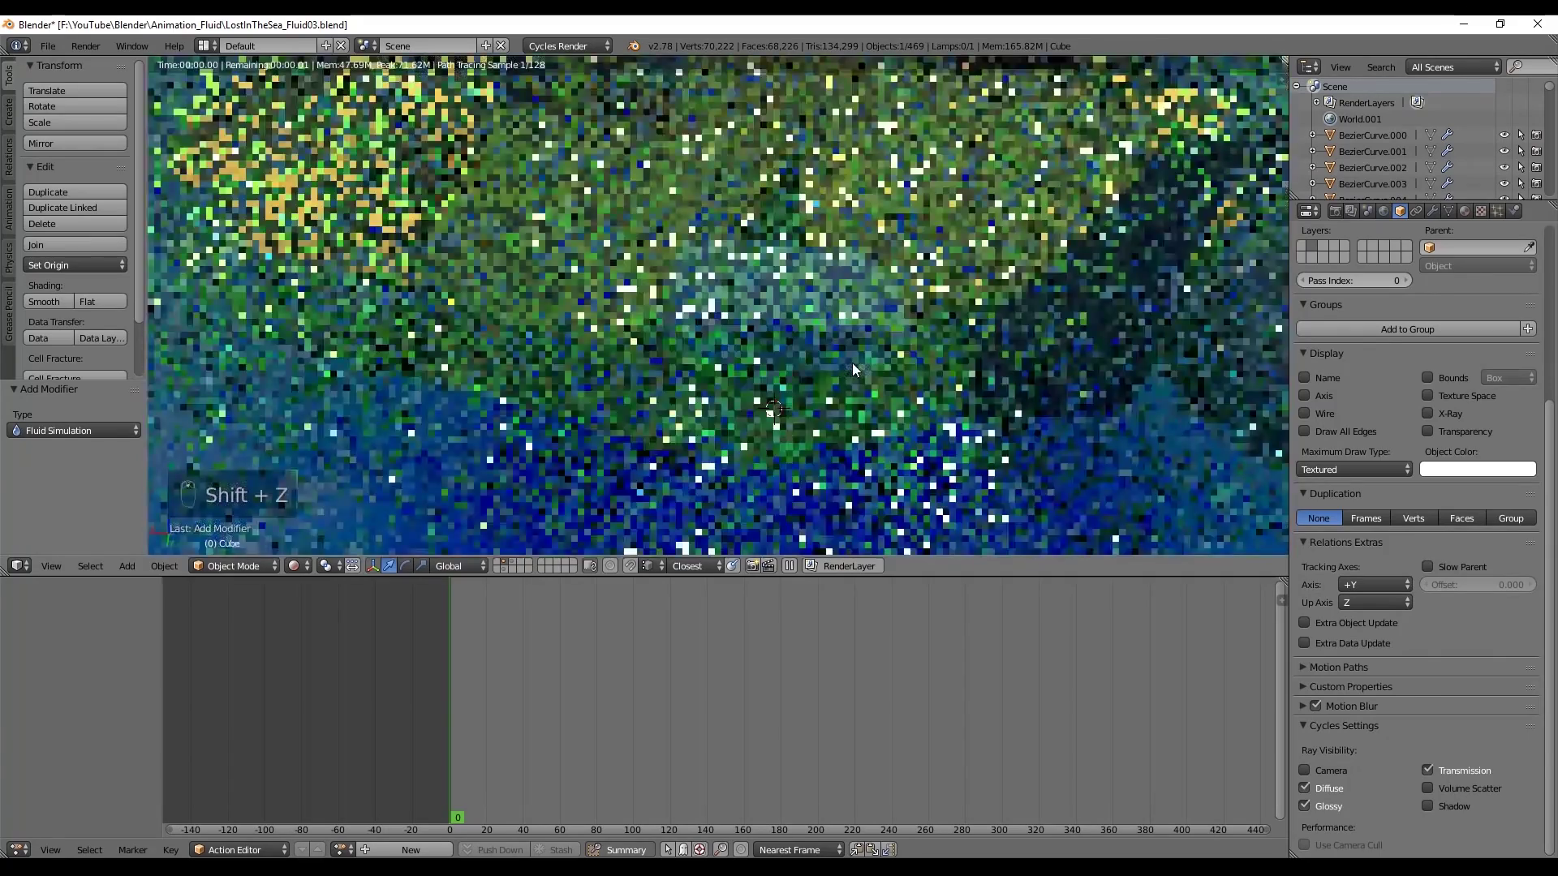
key("z")
key("z")
scroll(913, 316, "down", 8)
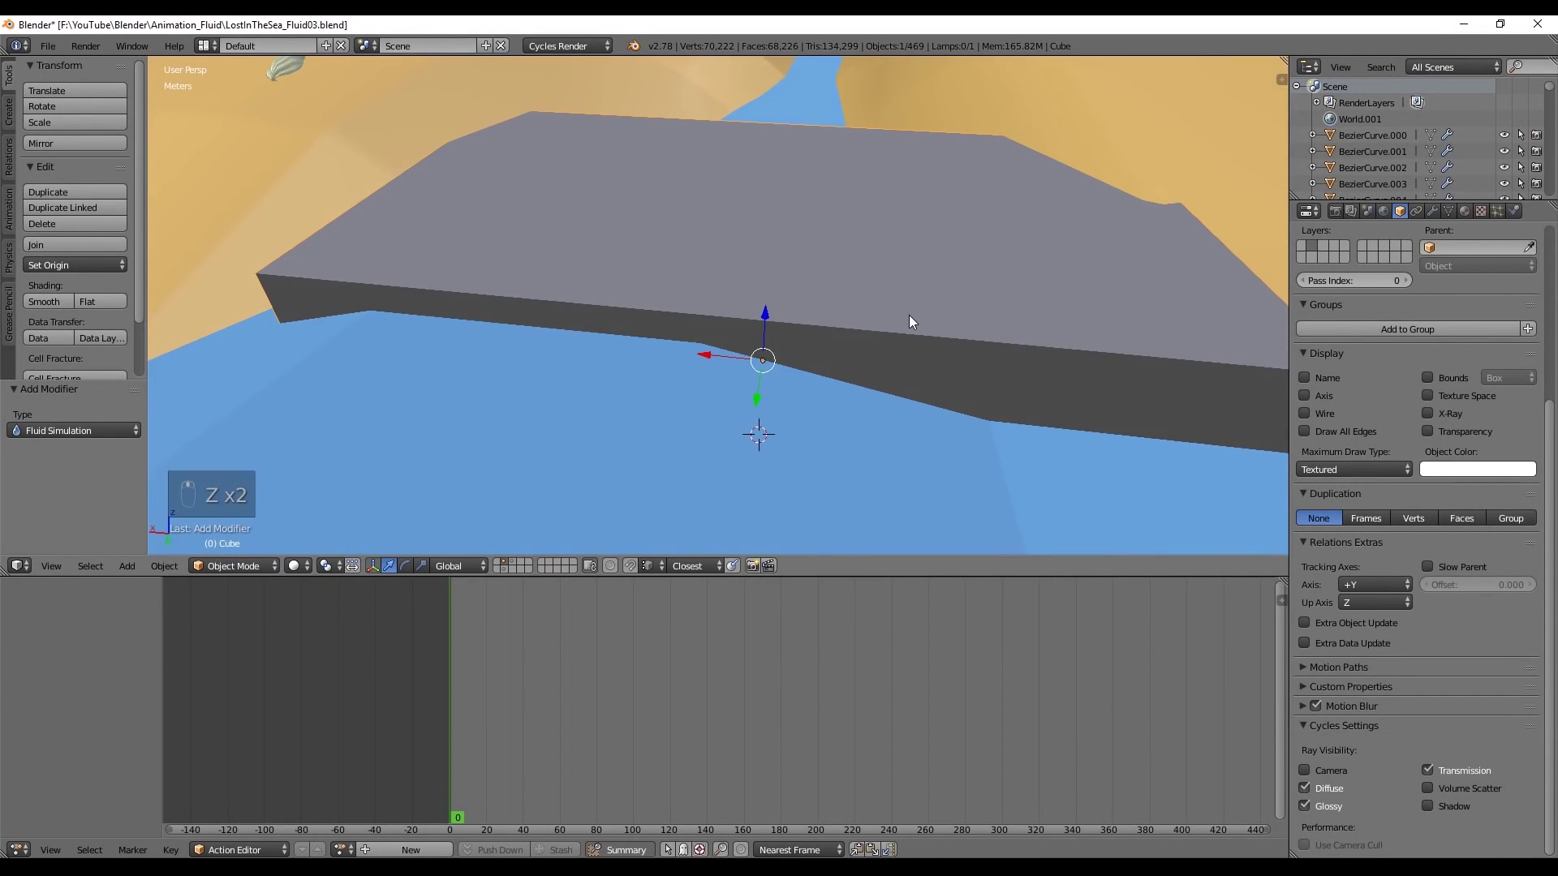
scroll(902, 340, "up", 3)
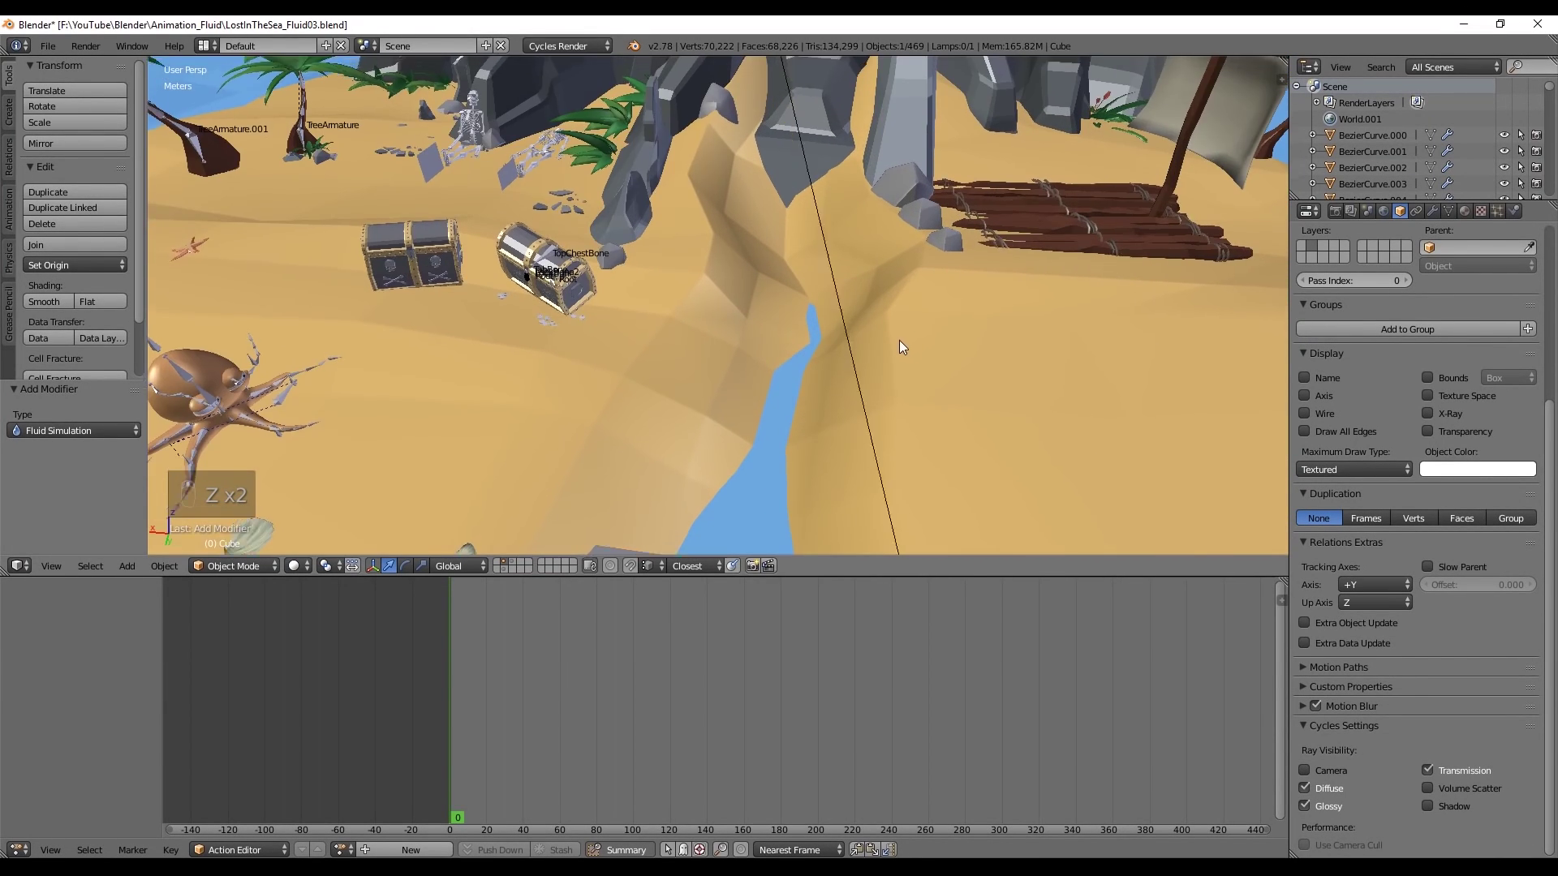
mouse_move(899, 339)
middle_mouse_down()
mouse_move(845, 401)
mouse_move(878, 348)
middle_mouse_up()
scroll(878, 348, "up", 2)
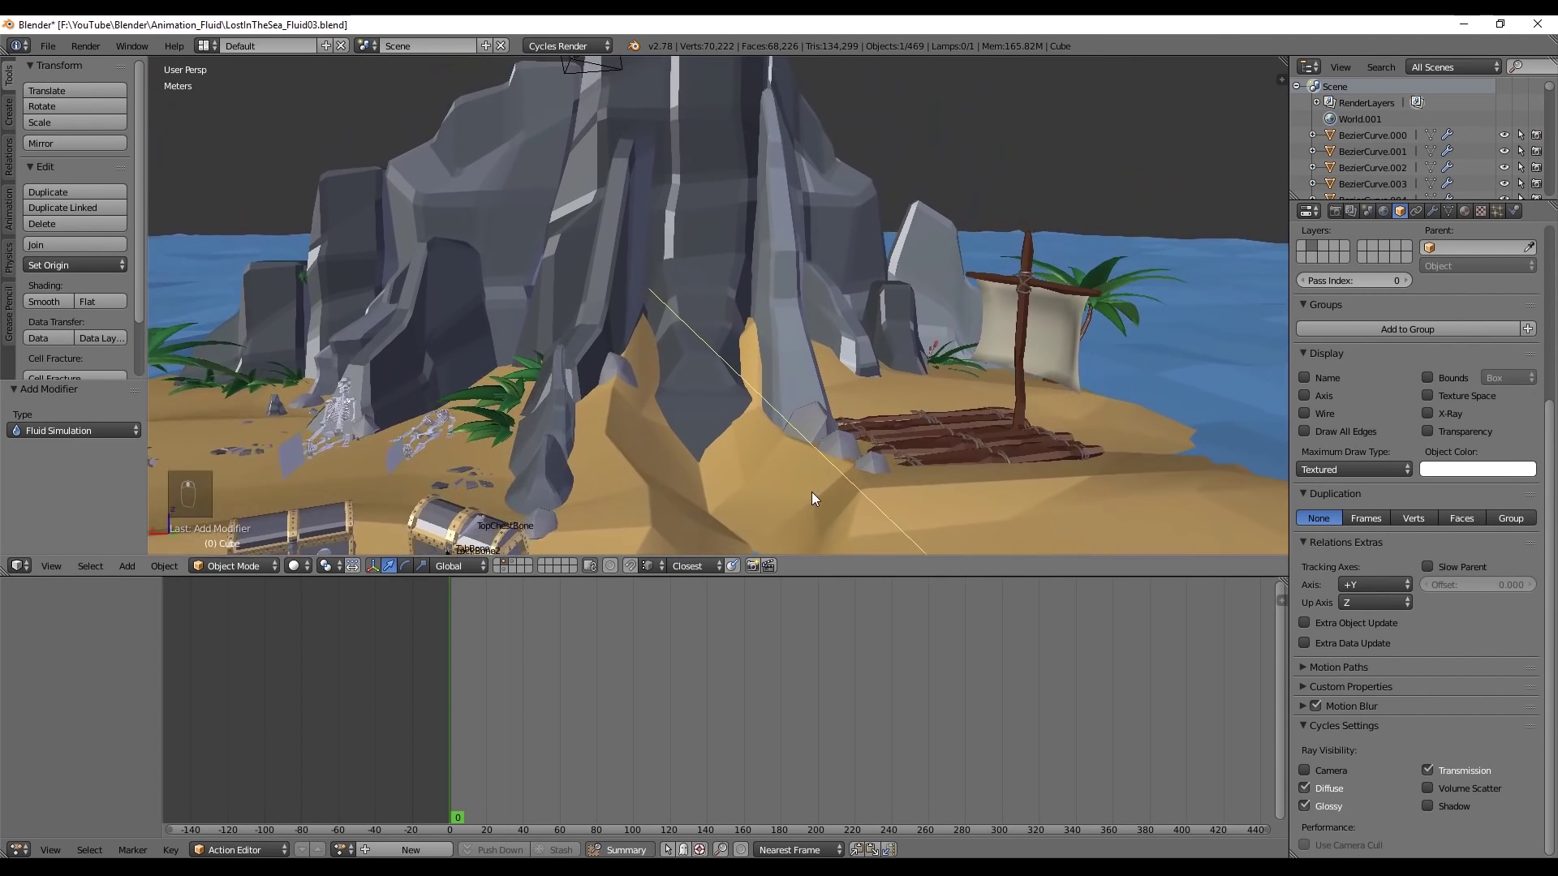
Delete the Plane.008 object near the stream
scroll(807, 407, "down", 2)
scroll(806, 407, "up", 1)
middle_click_drag(895, 487, 836, 308, "shift")
right_click(771, 445)
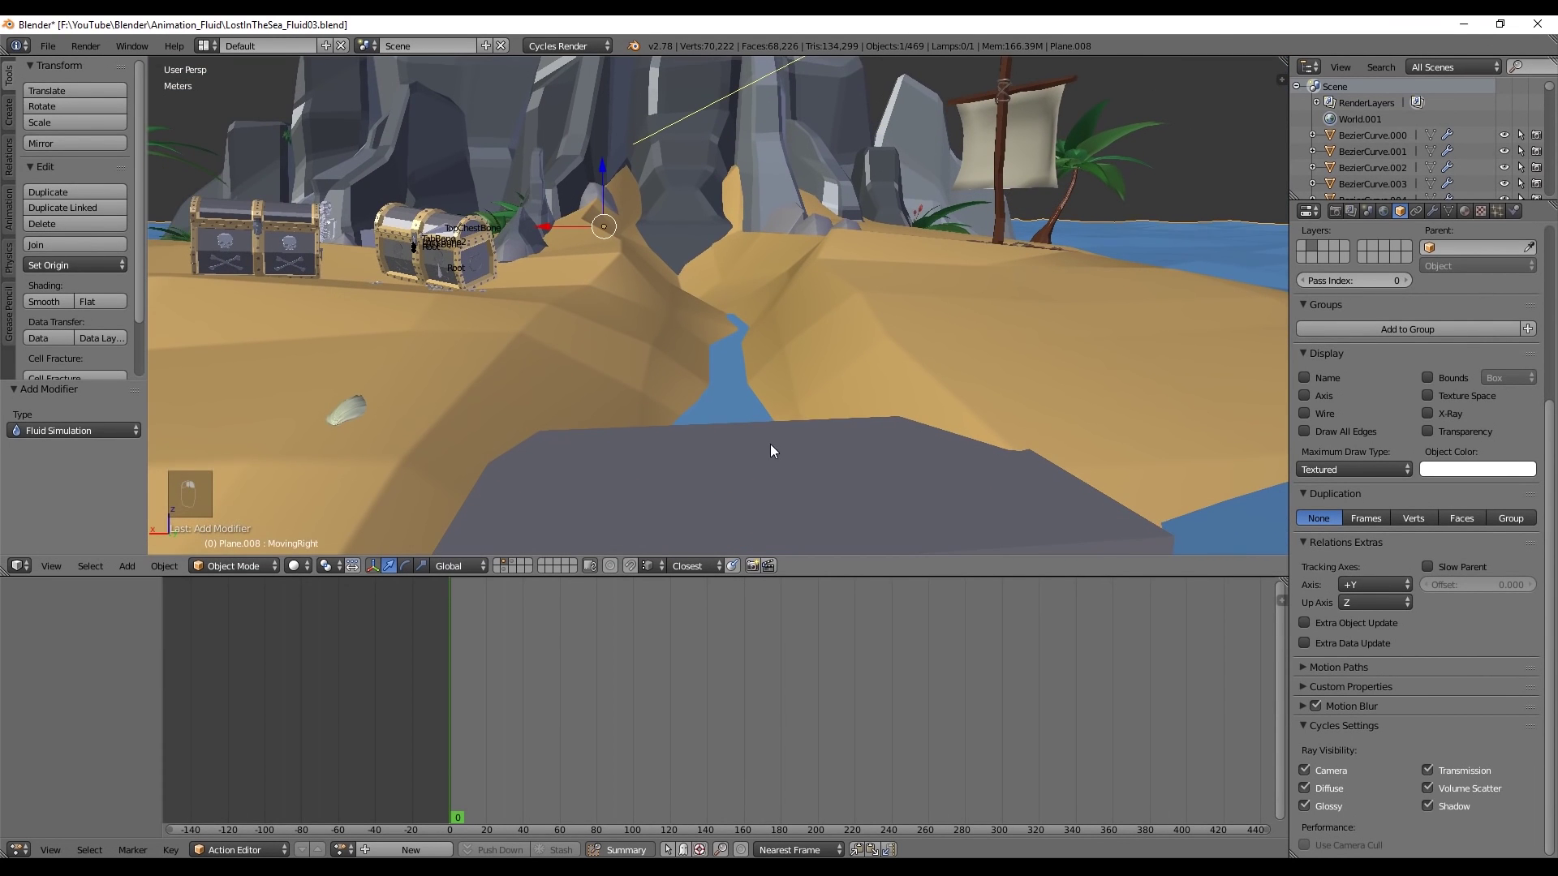
key("Delete")
Add a UV sphere and move it up the stream bed towards the skull rock, adjusting its position along Y
key("shift+a")
mouse_move(778, 409)
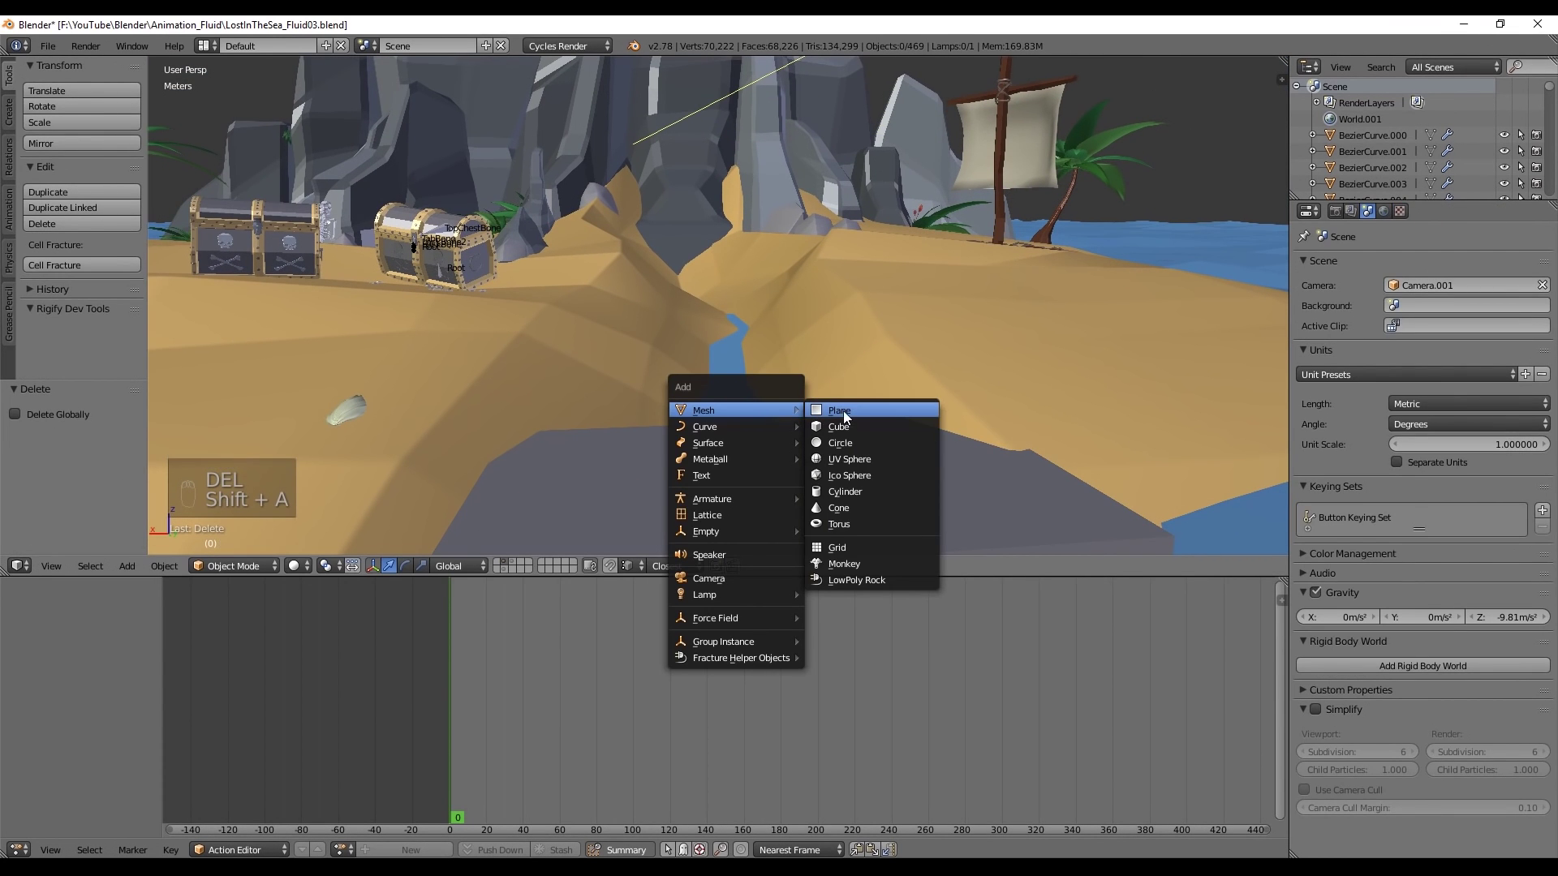
left_click(841, 460)
key("g")
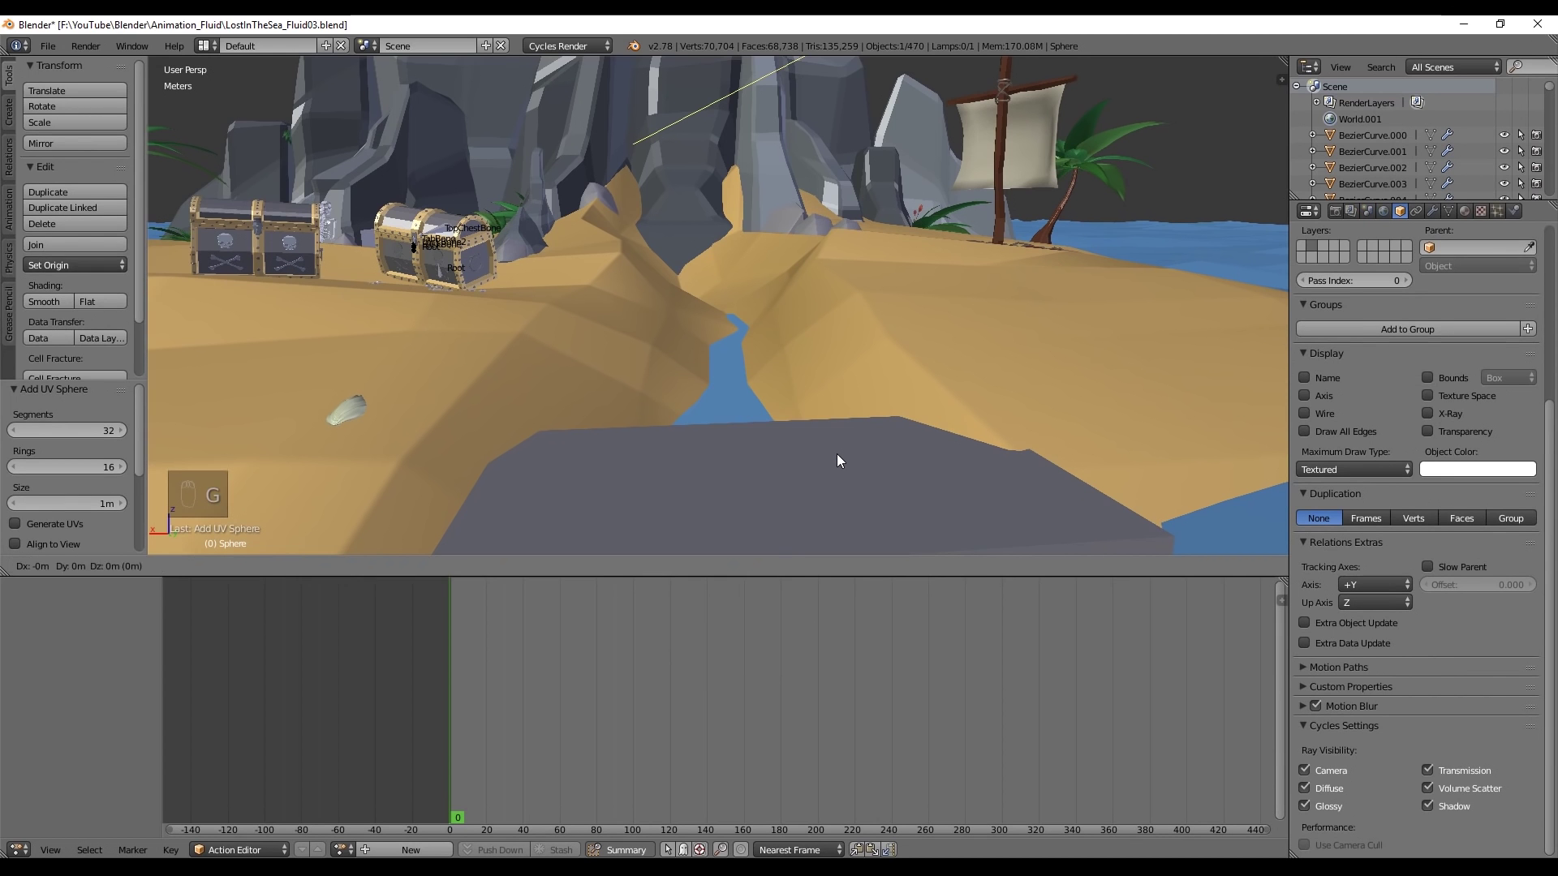
left_click(835, 94)
key("g")
key("y")
left_click(710, 226)
Enlarge the sphere and raise it about 53.5 cm along Z above the stream bed
key("s")
left_click(766, 140)
left_click_drag(709, 226, 710, 123)
middle_click_drag(727, 109, 736, 297, "shift")
Enable Fluid physics on the sphere with type Fluid and bake the simulation from FluidDomain
left_click(1513, 211)
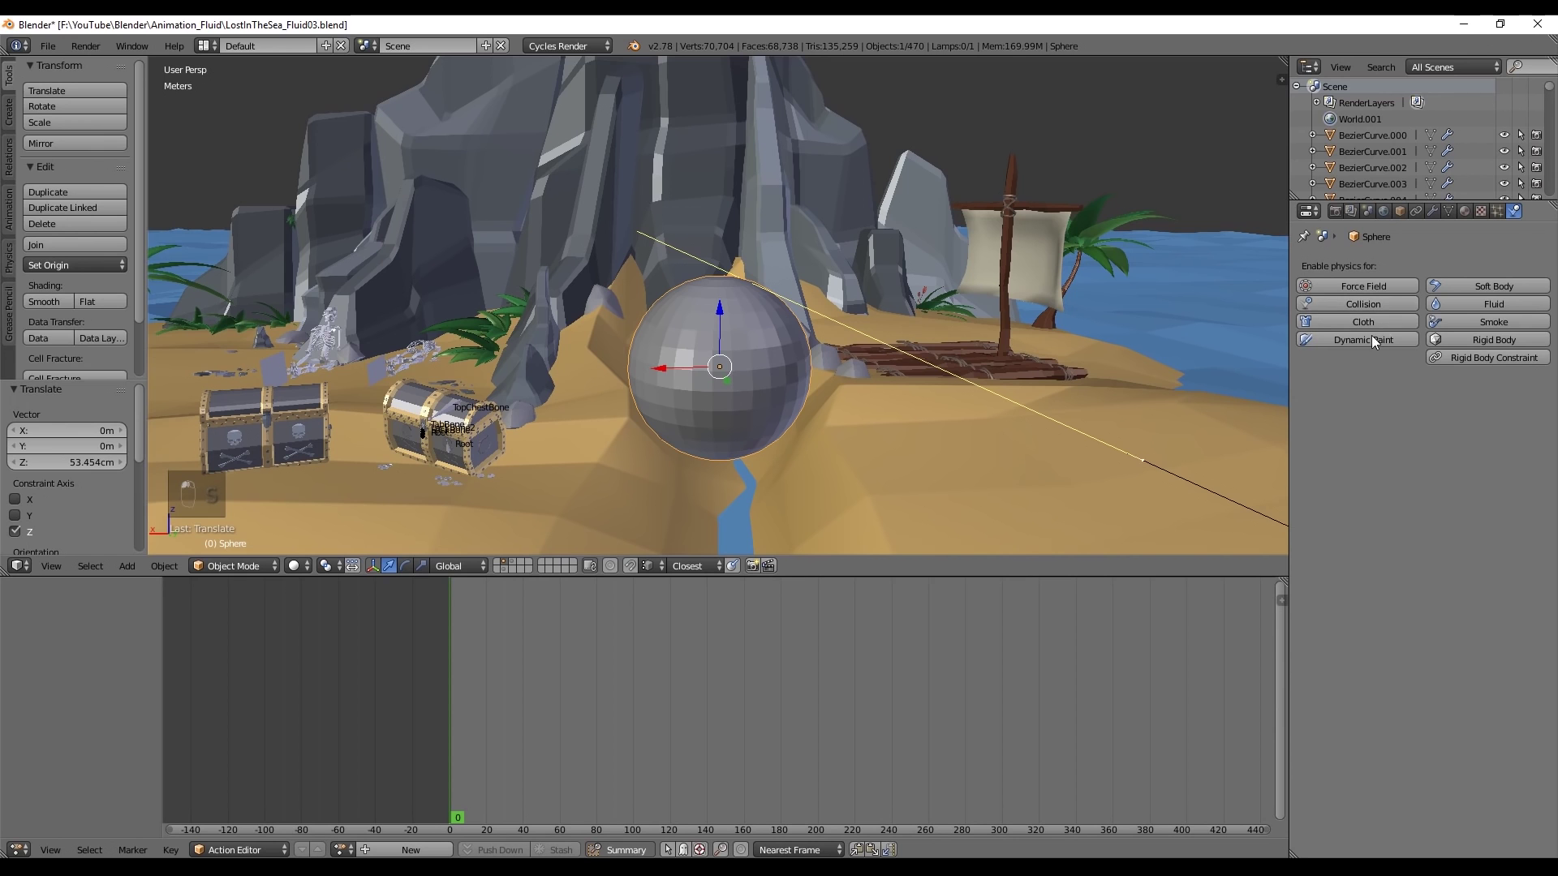
left_click(1452, 309)
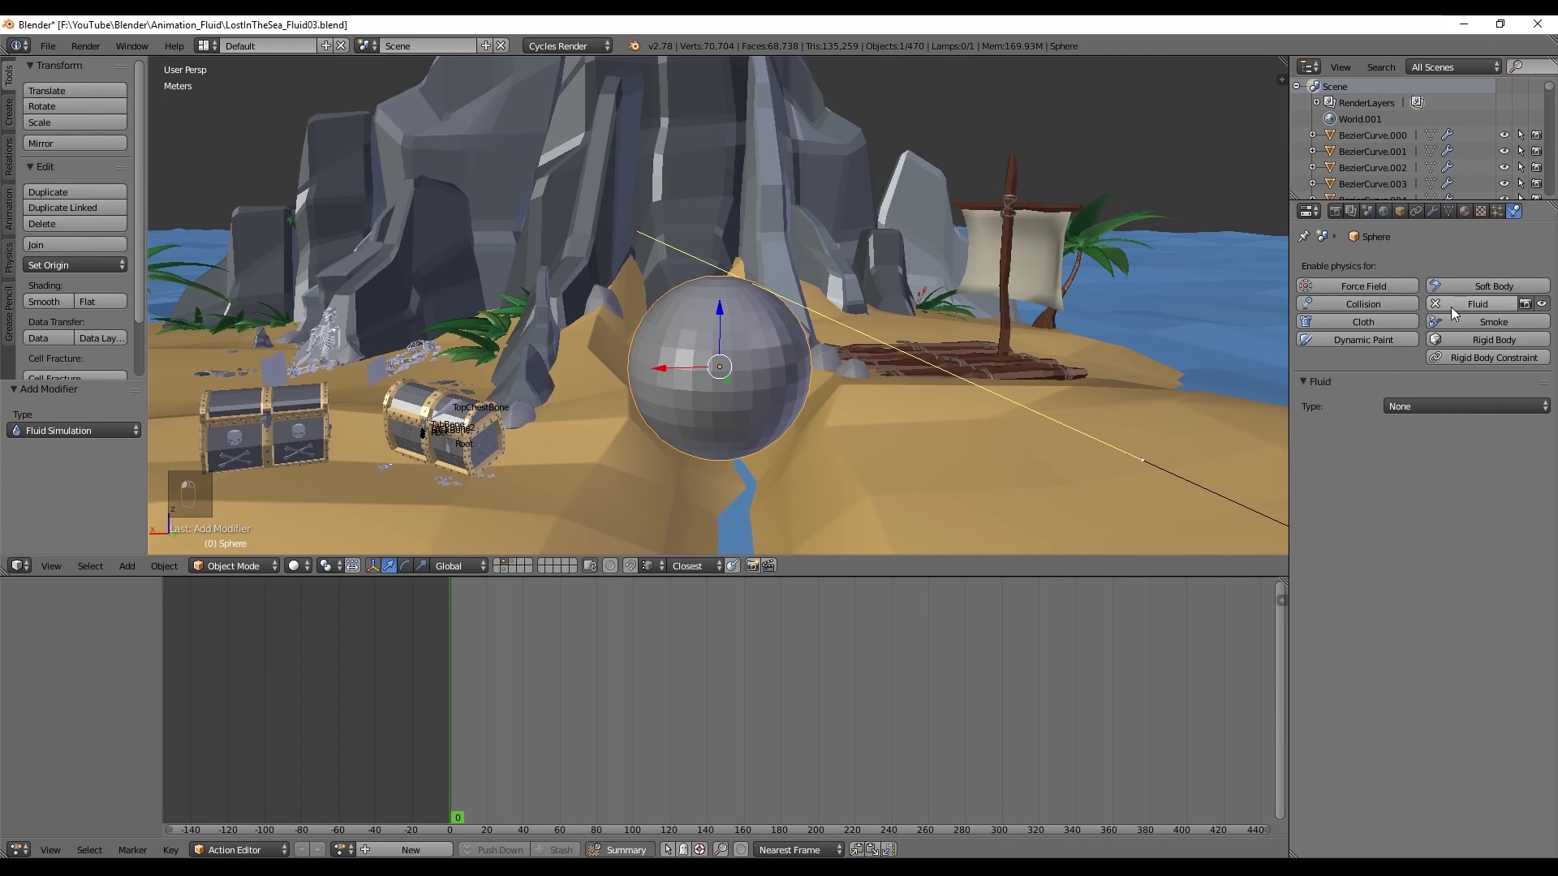
left_click(1417, 407)
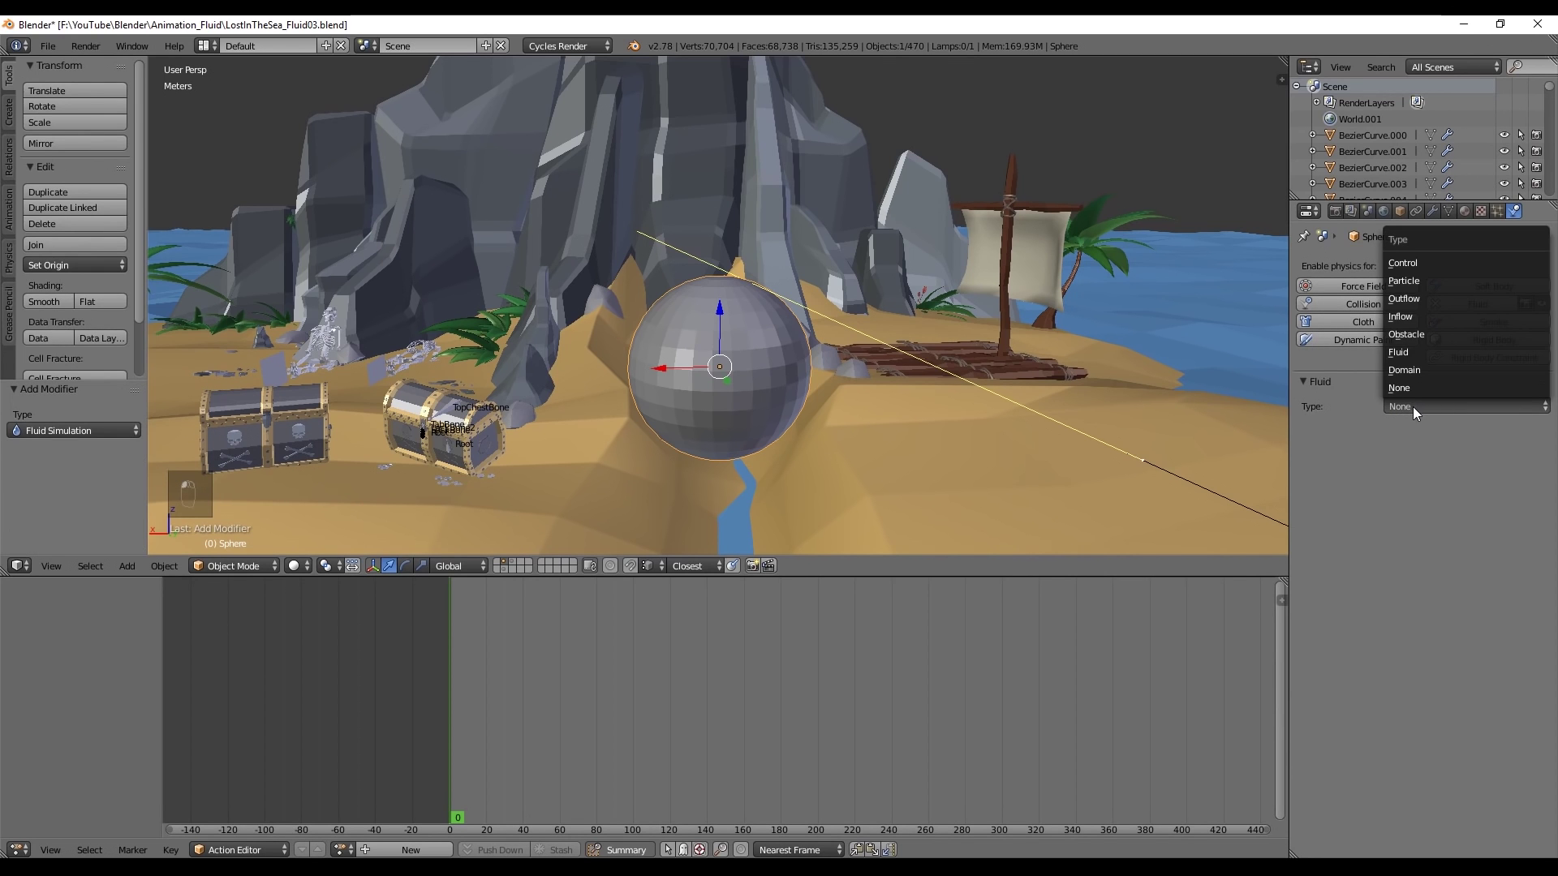
left_click(1424, 350)
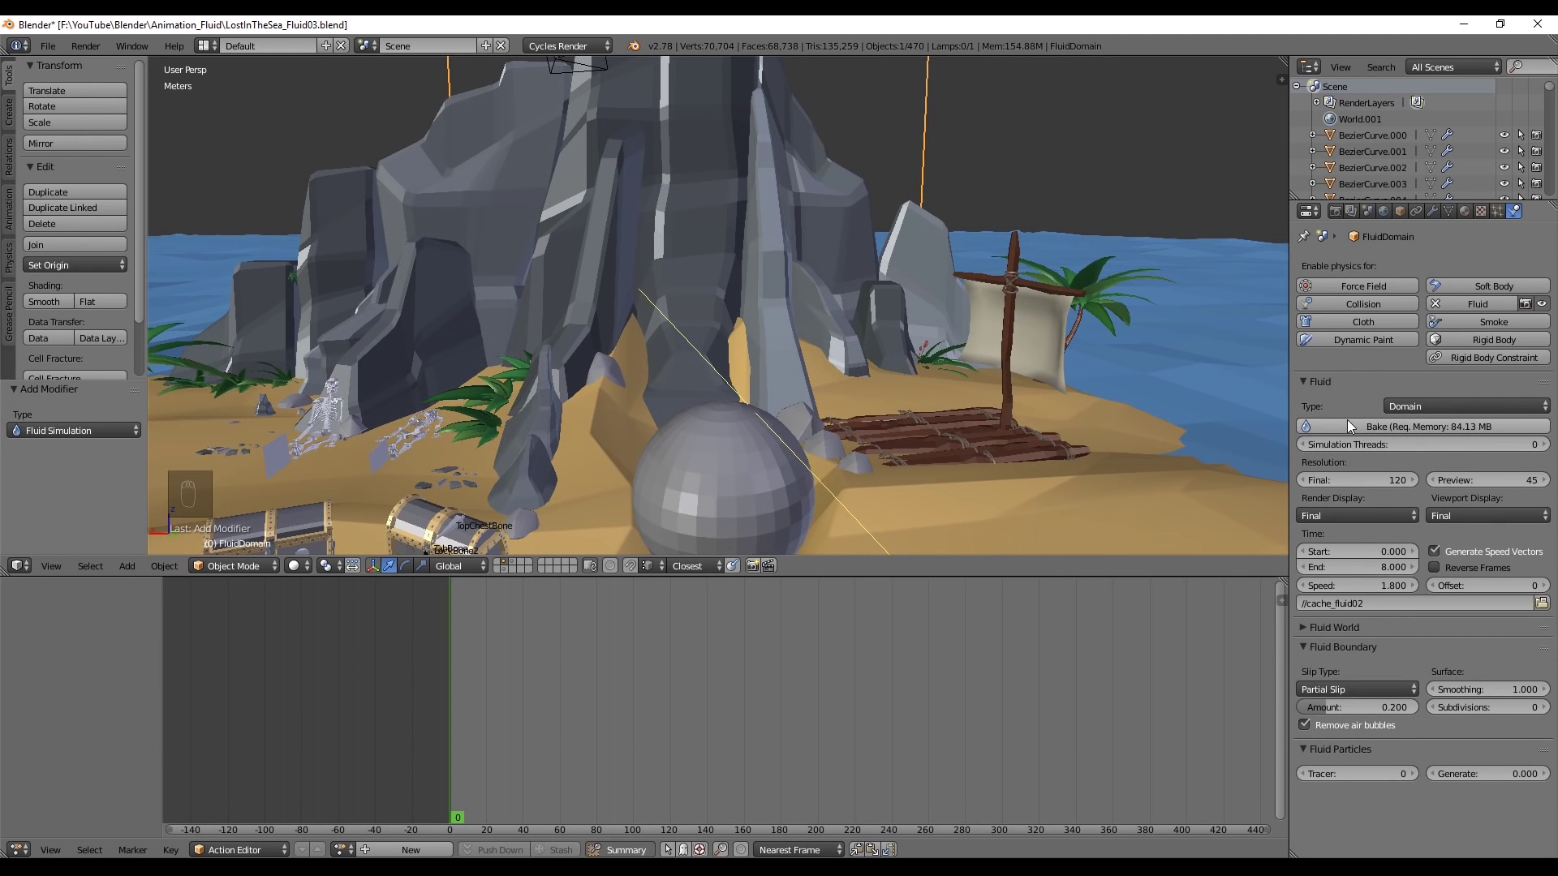
left_click(1348, 422)
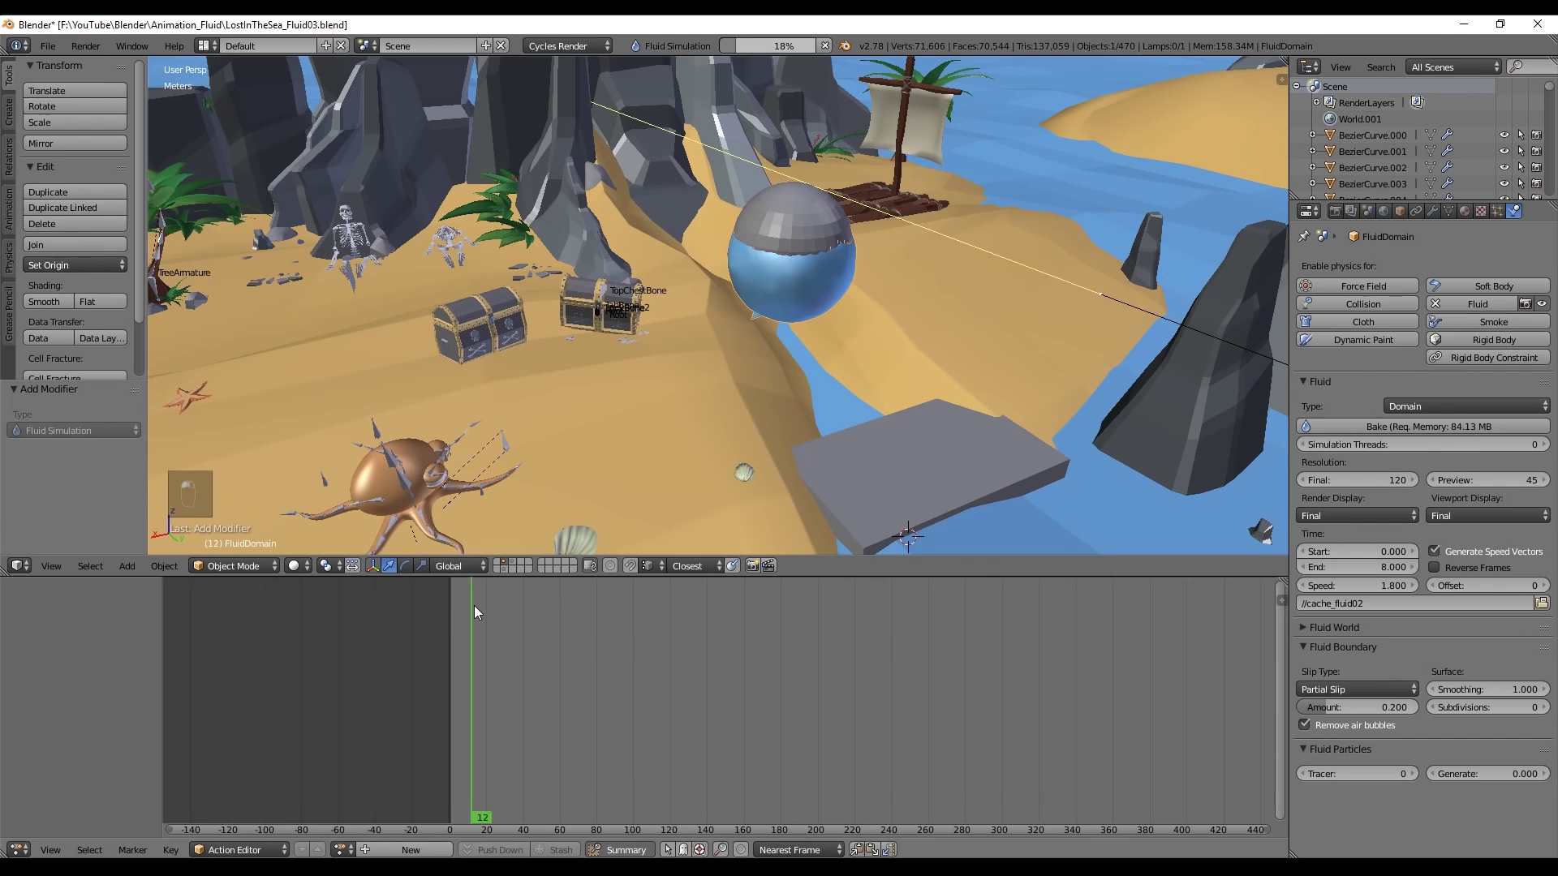
Scrub the baked frames up to frame 94 and examine in wireframe how the water meets the outflow cube
left_click_drag(474, 606, 542, 615)
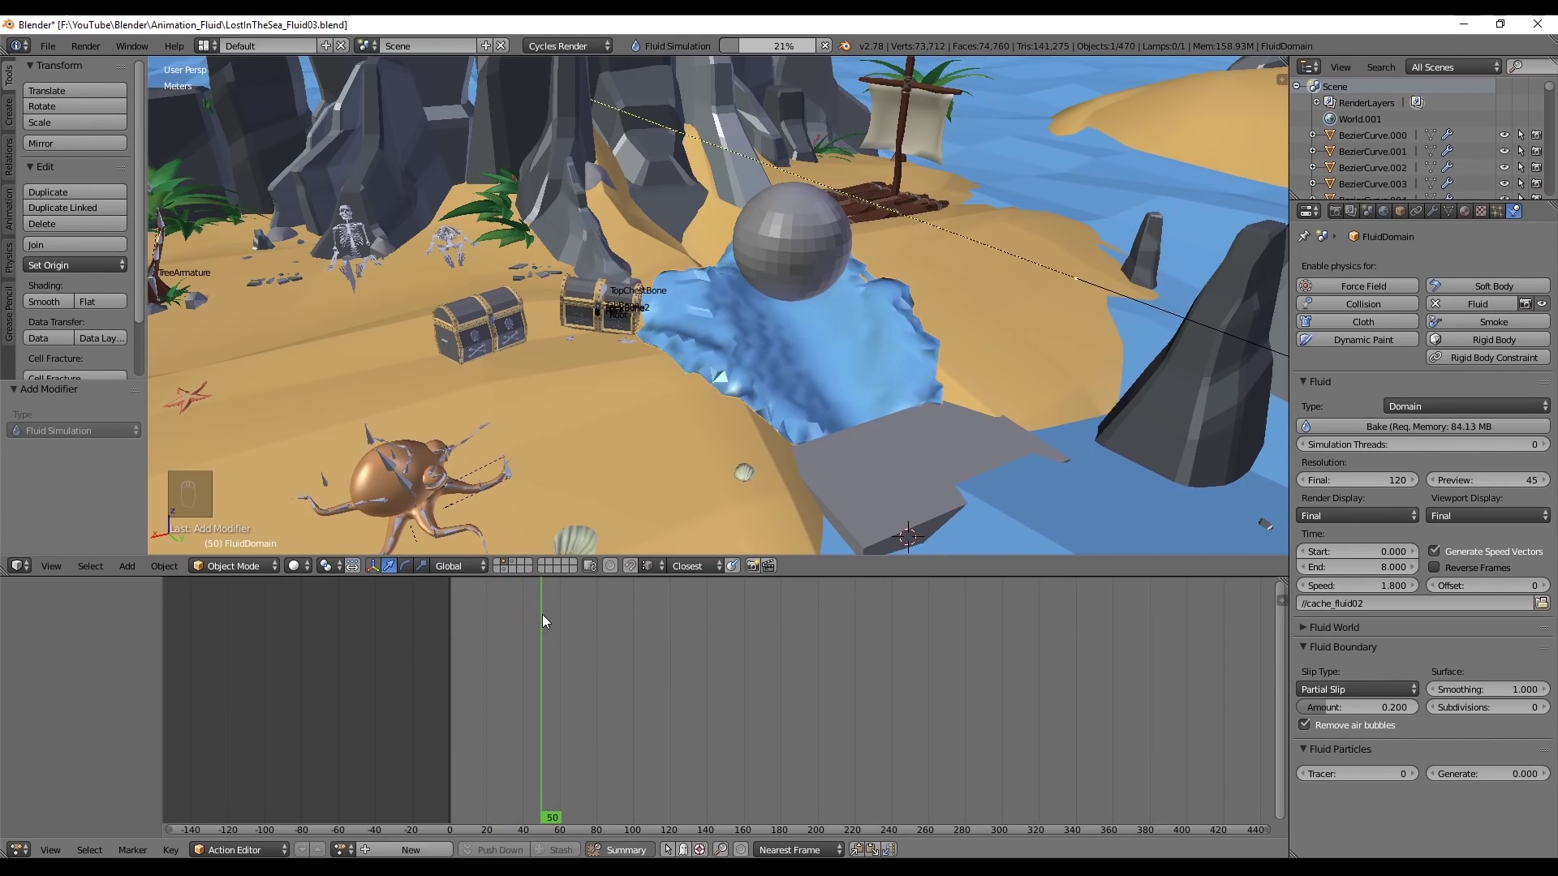
left_click(898, 489)
key("z")
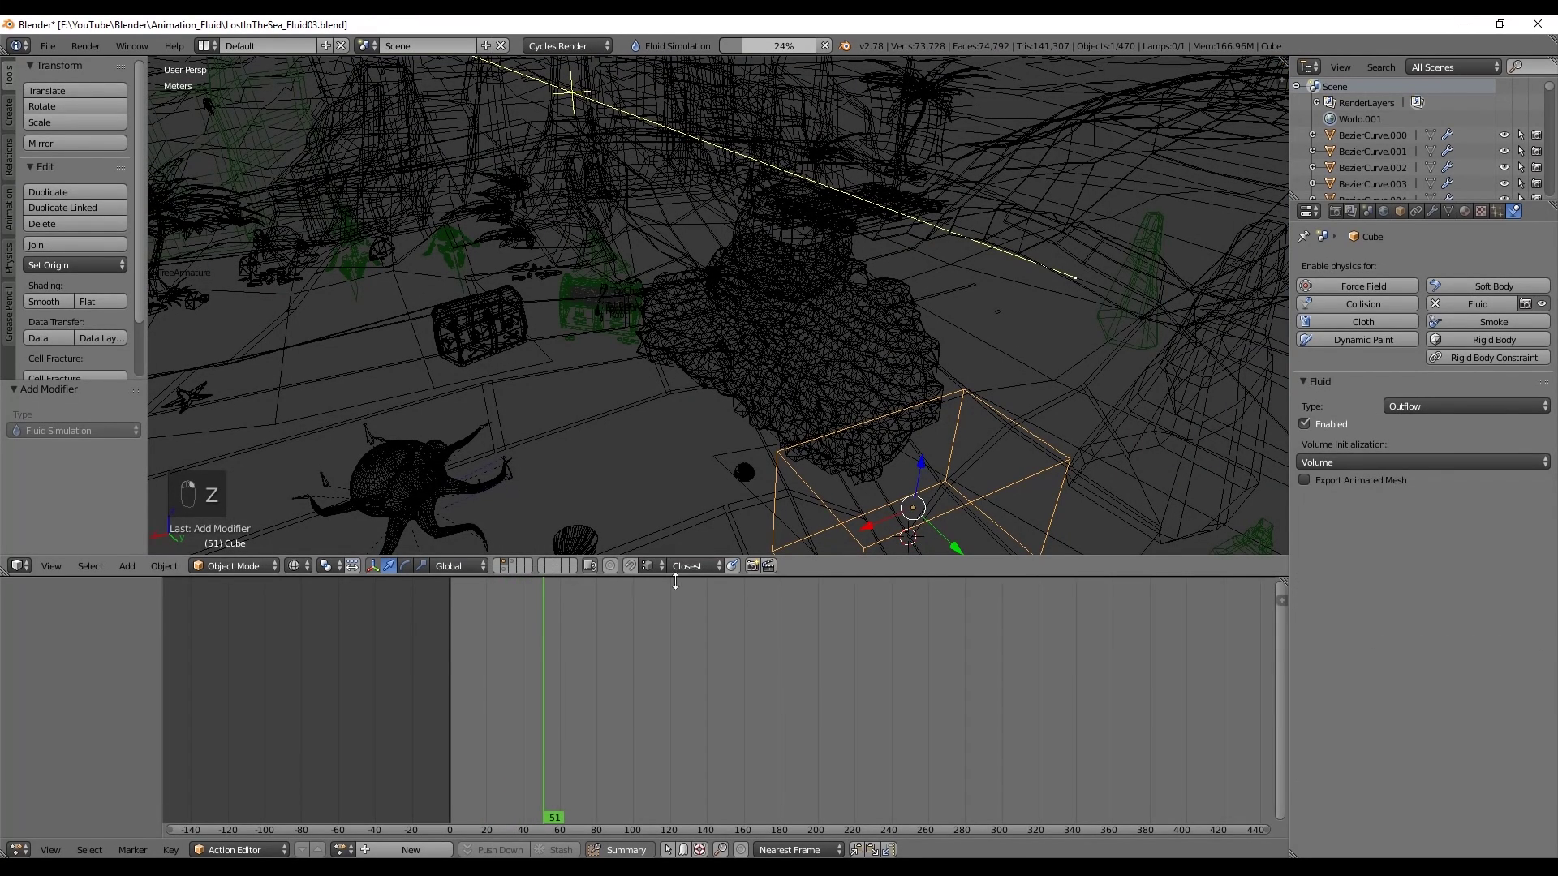
left_click_drag(557, 641, 623, 611)
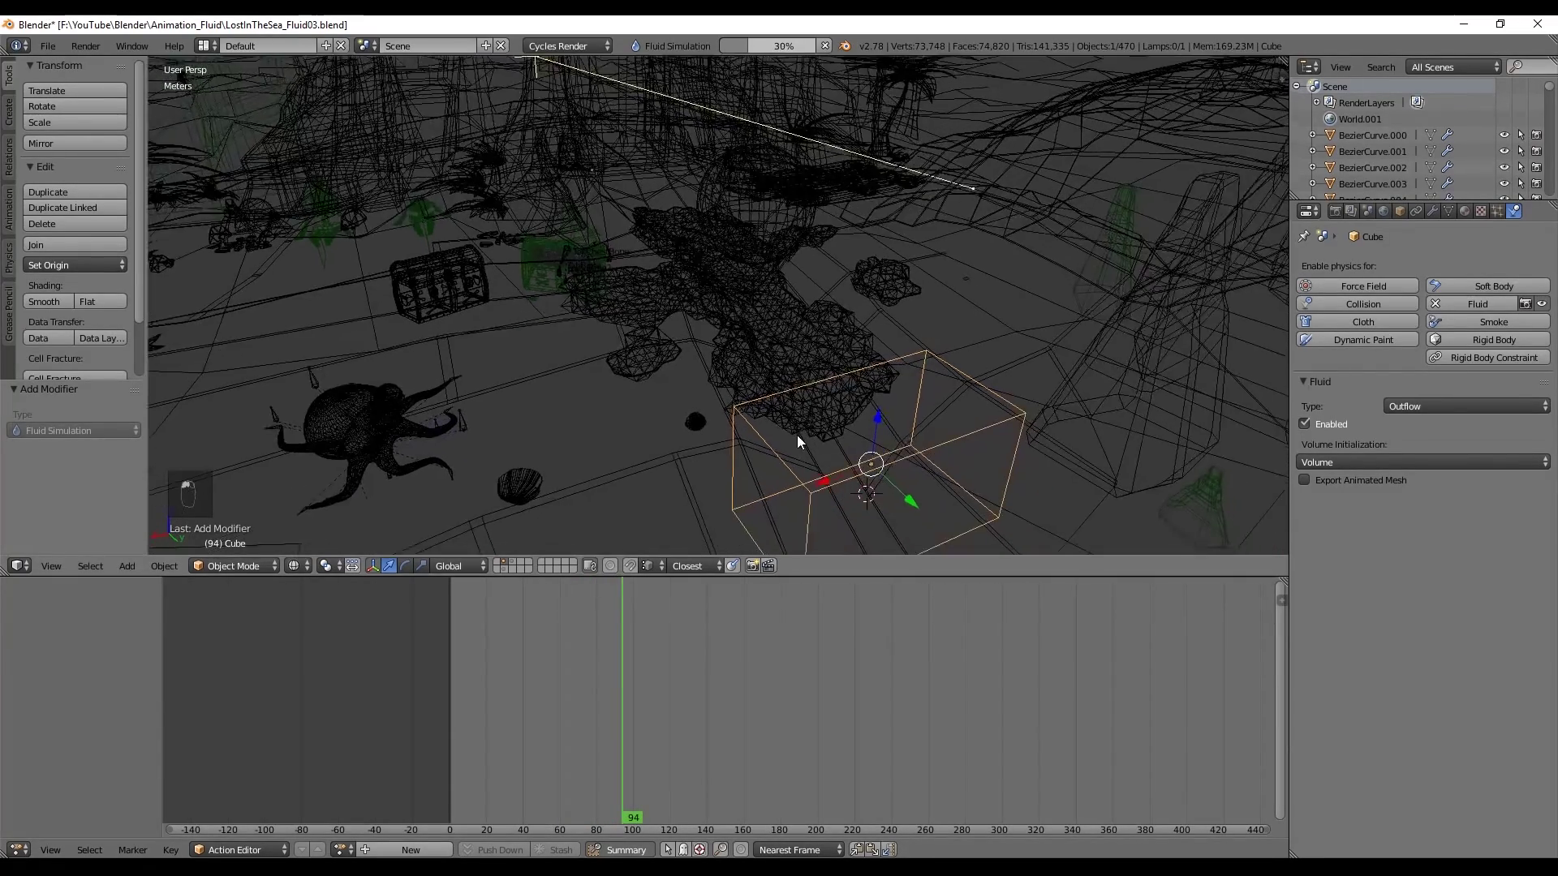
scroll(789, 412, "up", 4)
scroll(787, 442, "down", 5)
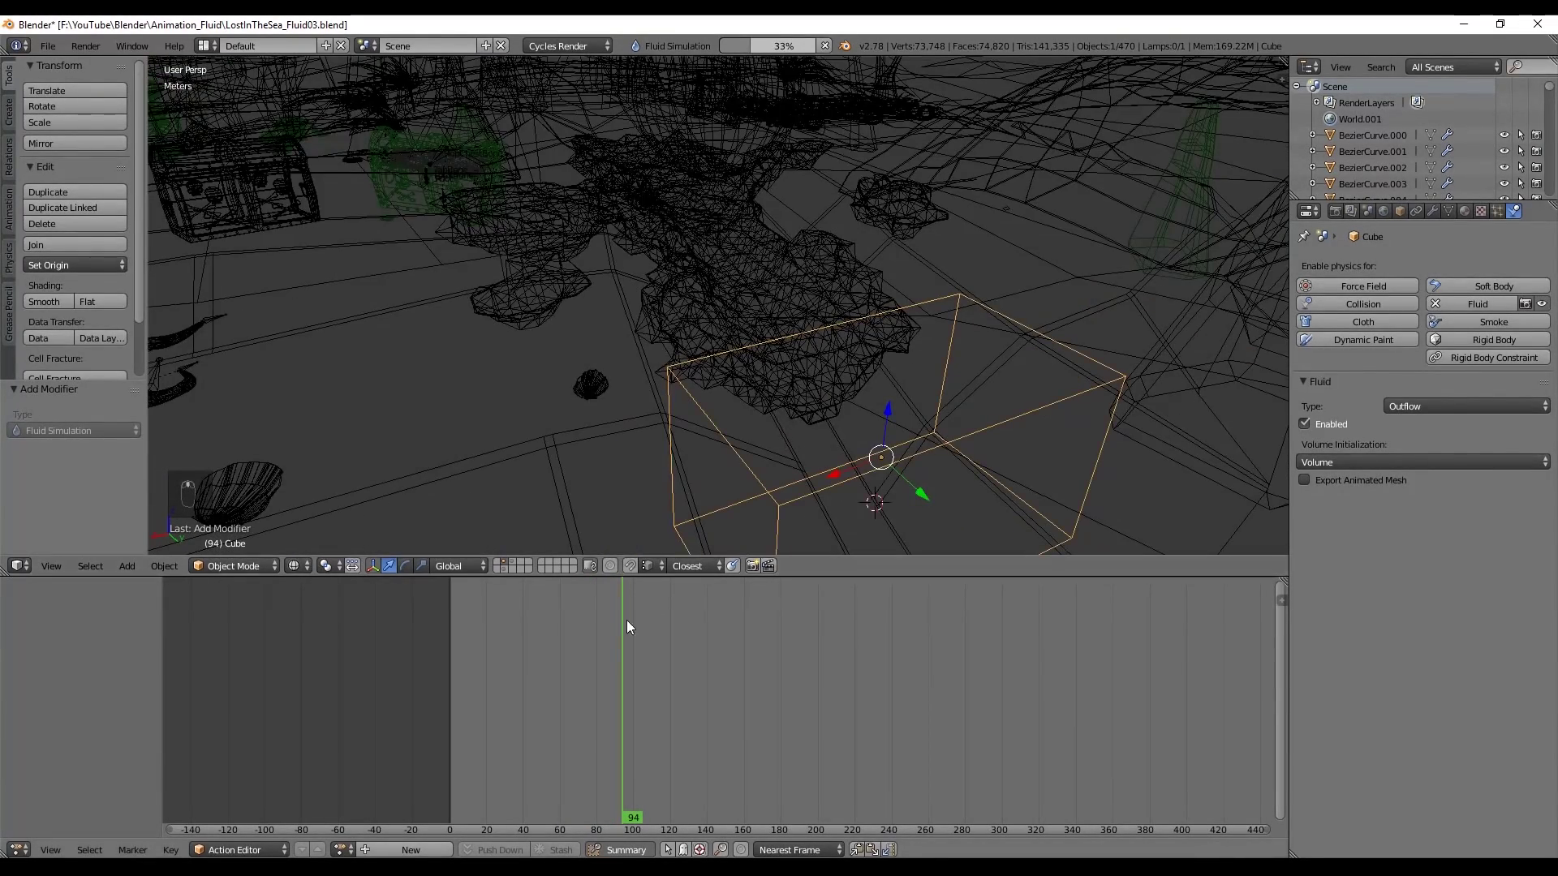
mouse_move(627, 620)
left_mouse_down()
mouse_move(511, 619)
mouse_move(663, 598)
mouse_move(463, 580)
mouse_move(443, 785)
left_mouse_up()
key("z")
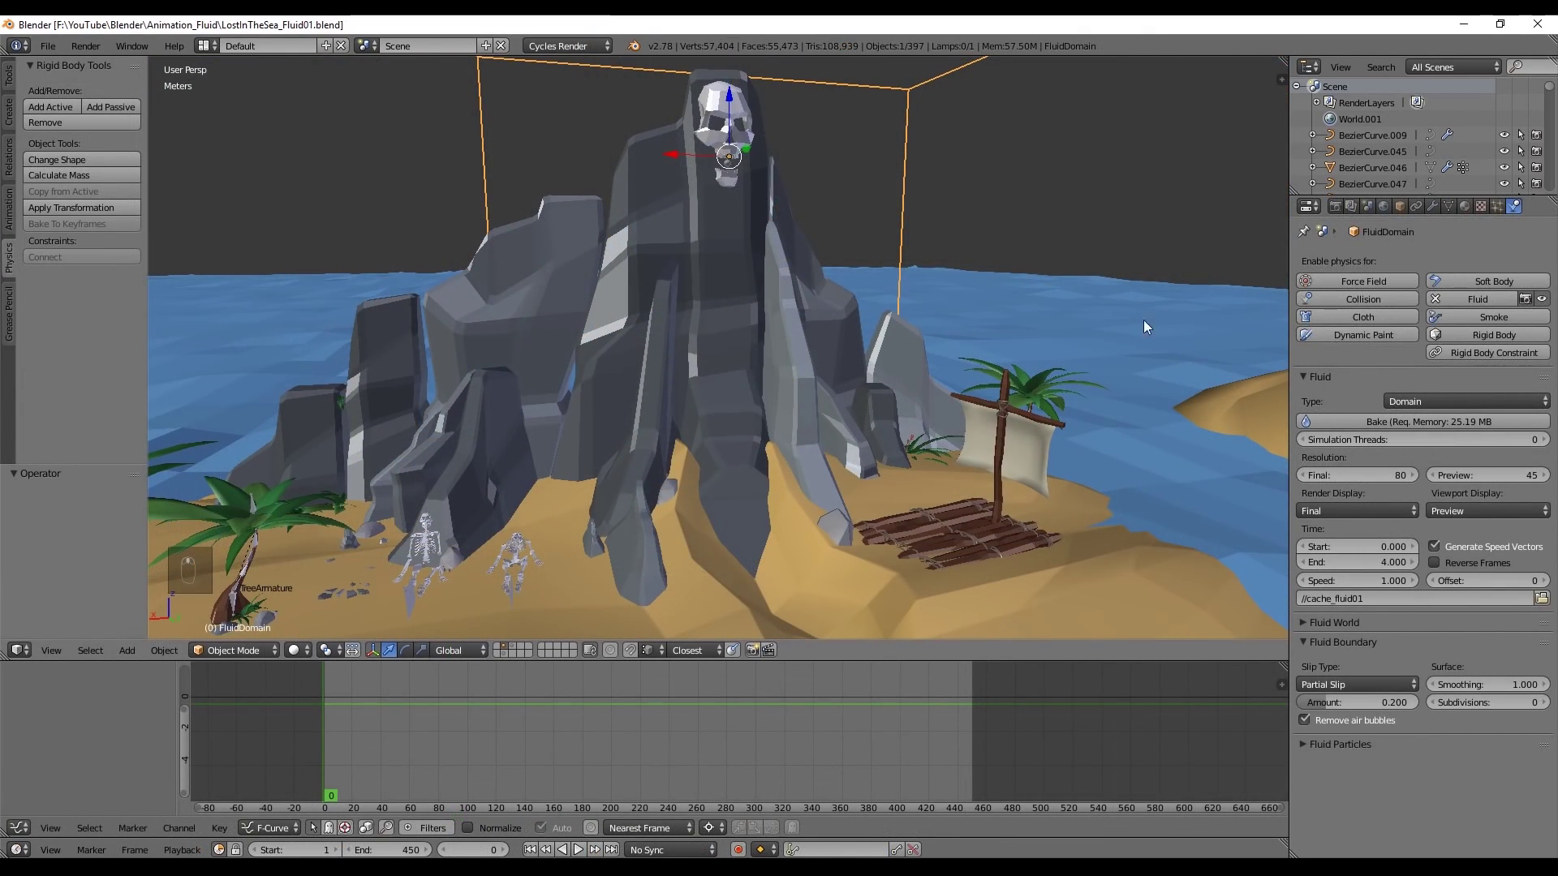
Try to bake FluidDomain in LostInTheSea_Fluid01.blend and check the fluid types of the rocks and nearby objects
left_click(1400, 420)
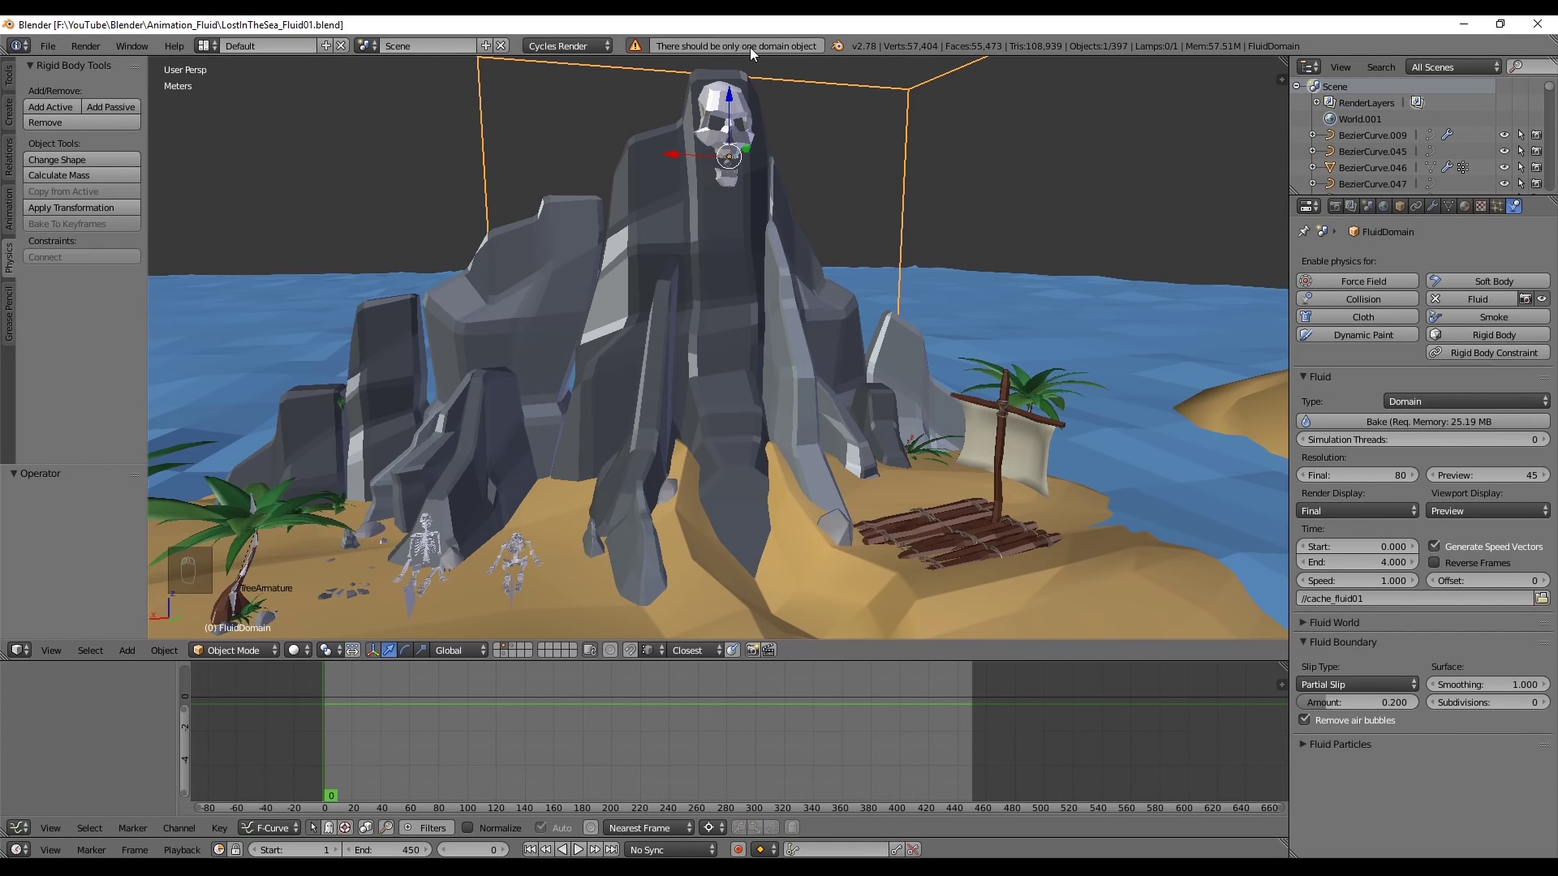
right_click(740, 89)
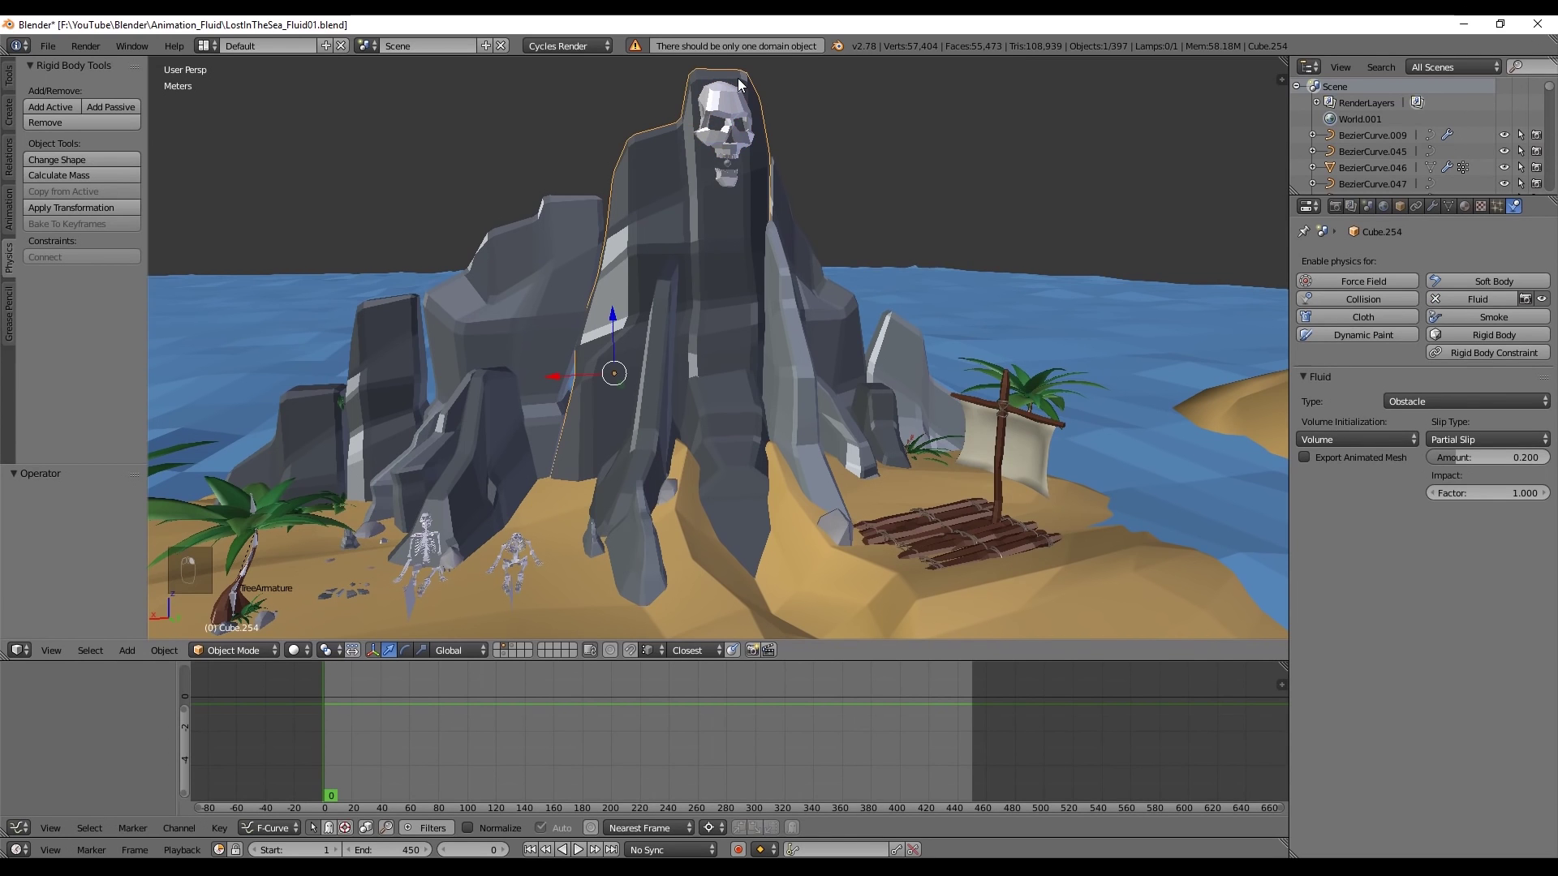
right_click(782, 365)
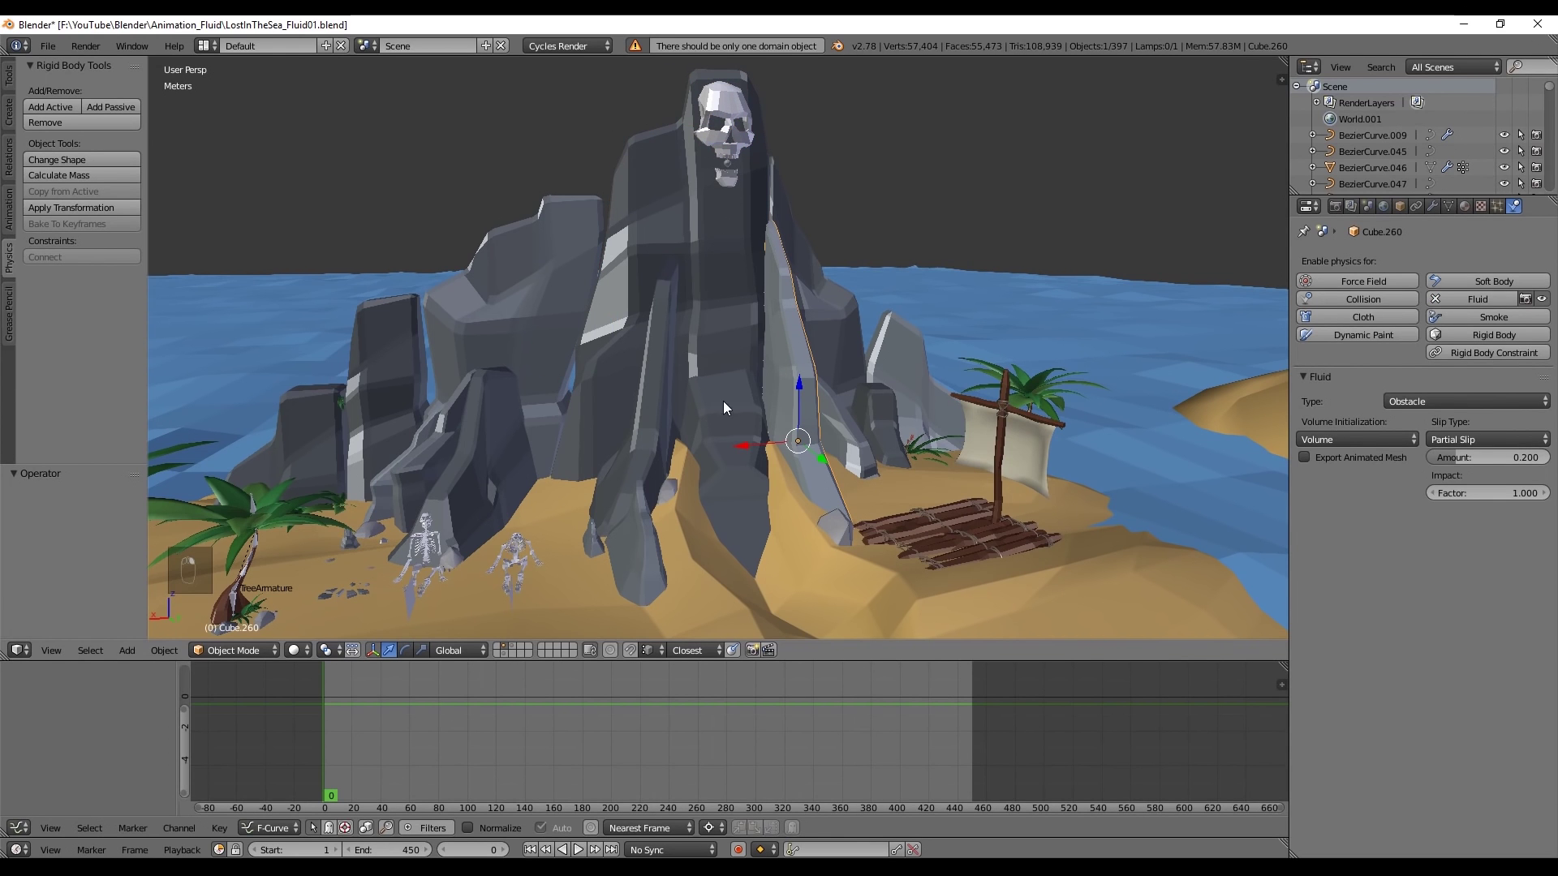
right_click(792, 579)
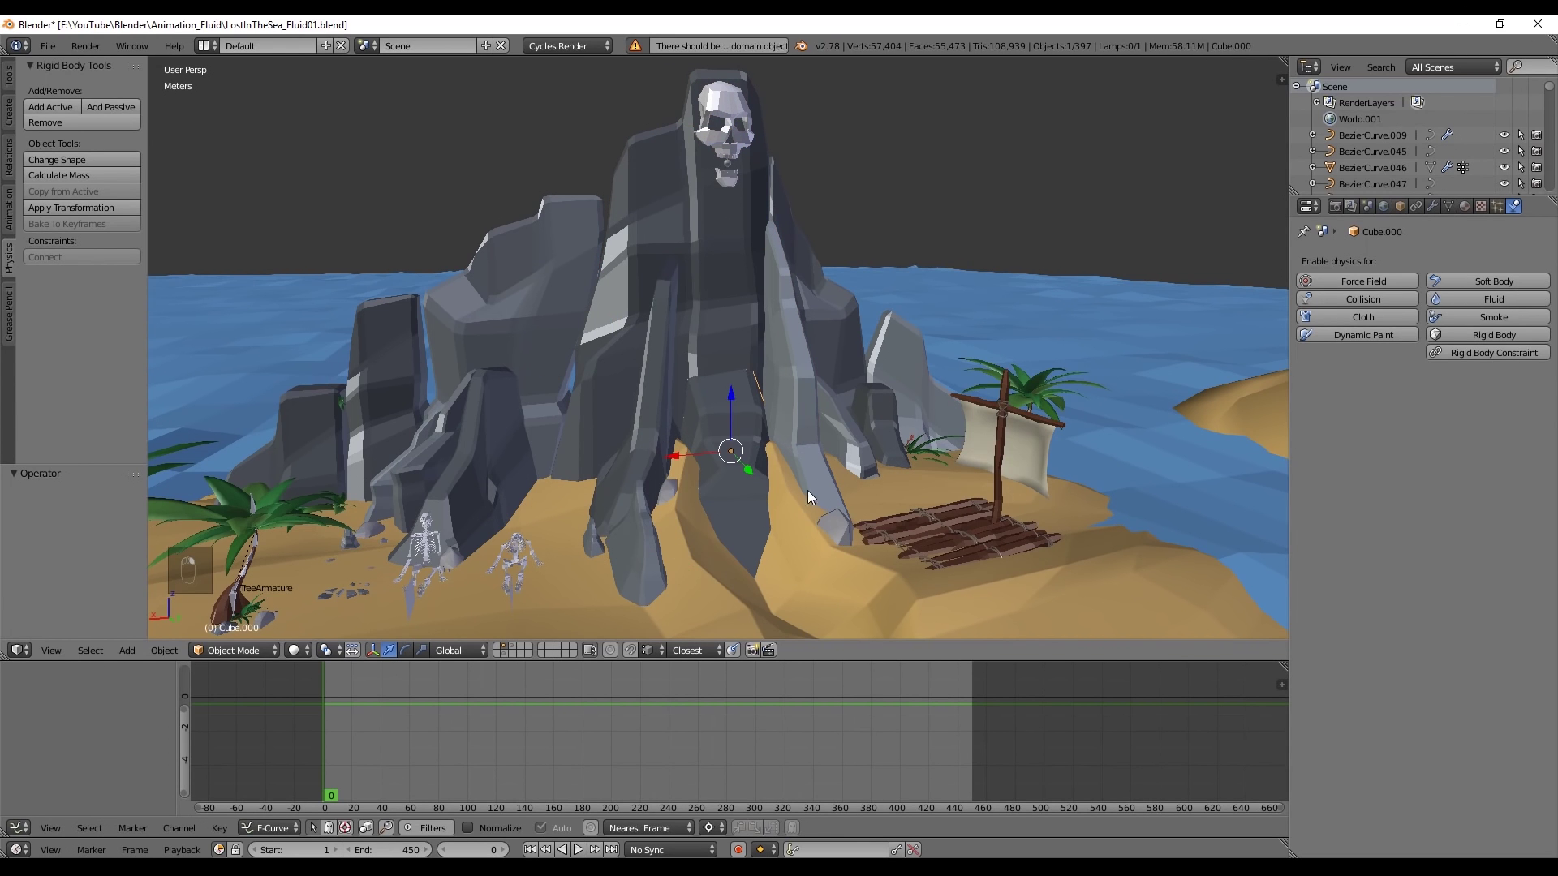
right_click(830, 334)
scroll(830, 336, "down", 1)
scroll(830, 336, "up", 1)
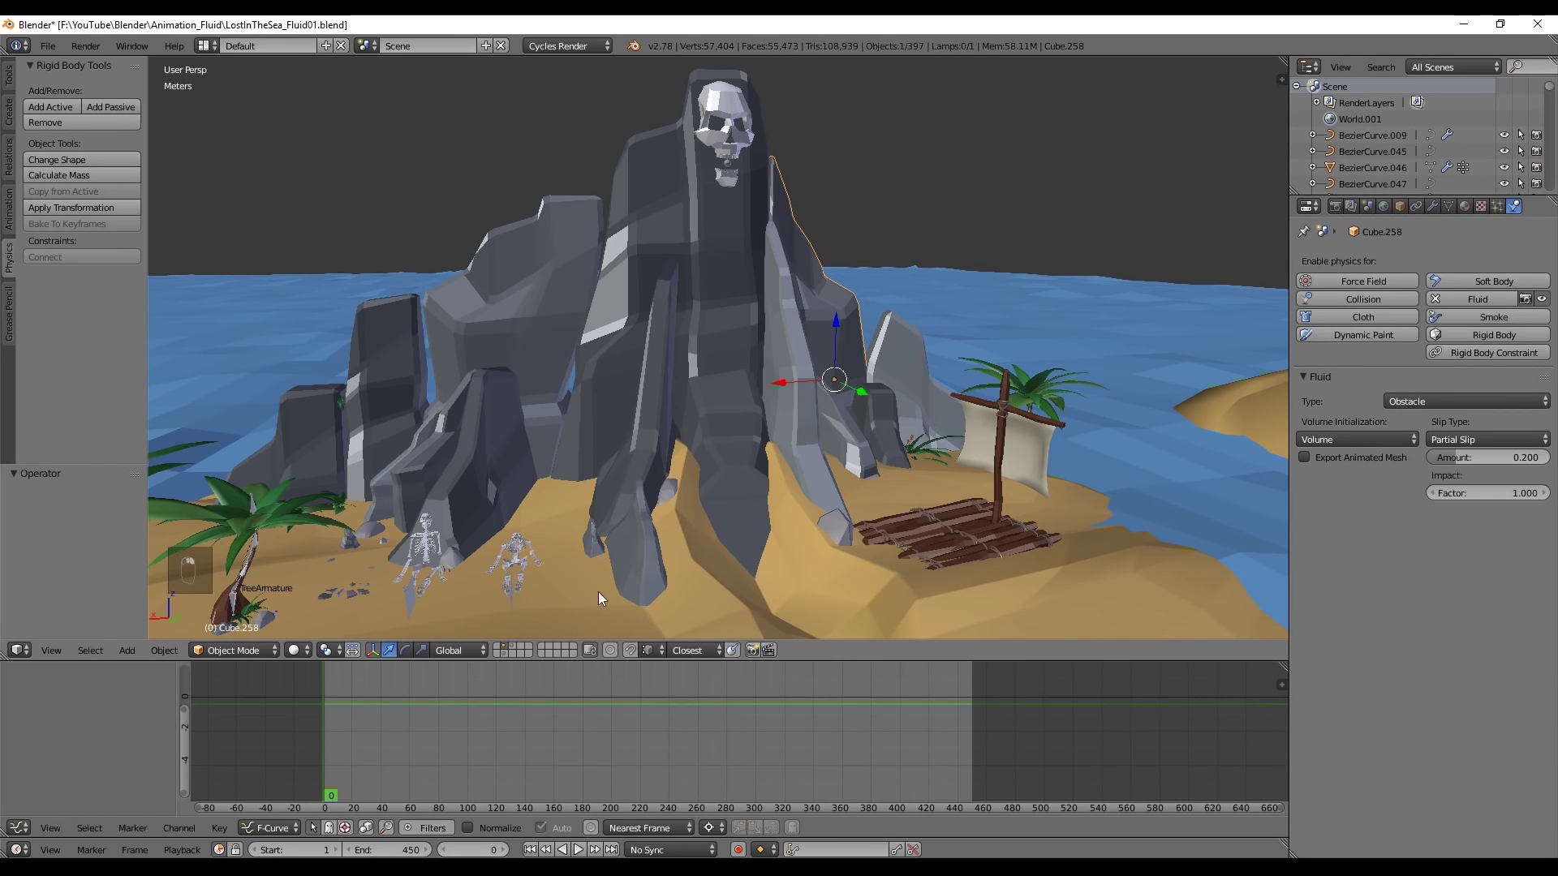
Show the layer holding the second domain, FluidDomain.001, and remove its Fluid physics
left_click(505, 654)
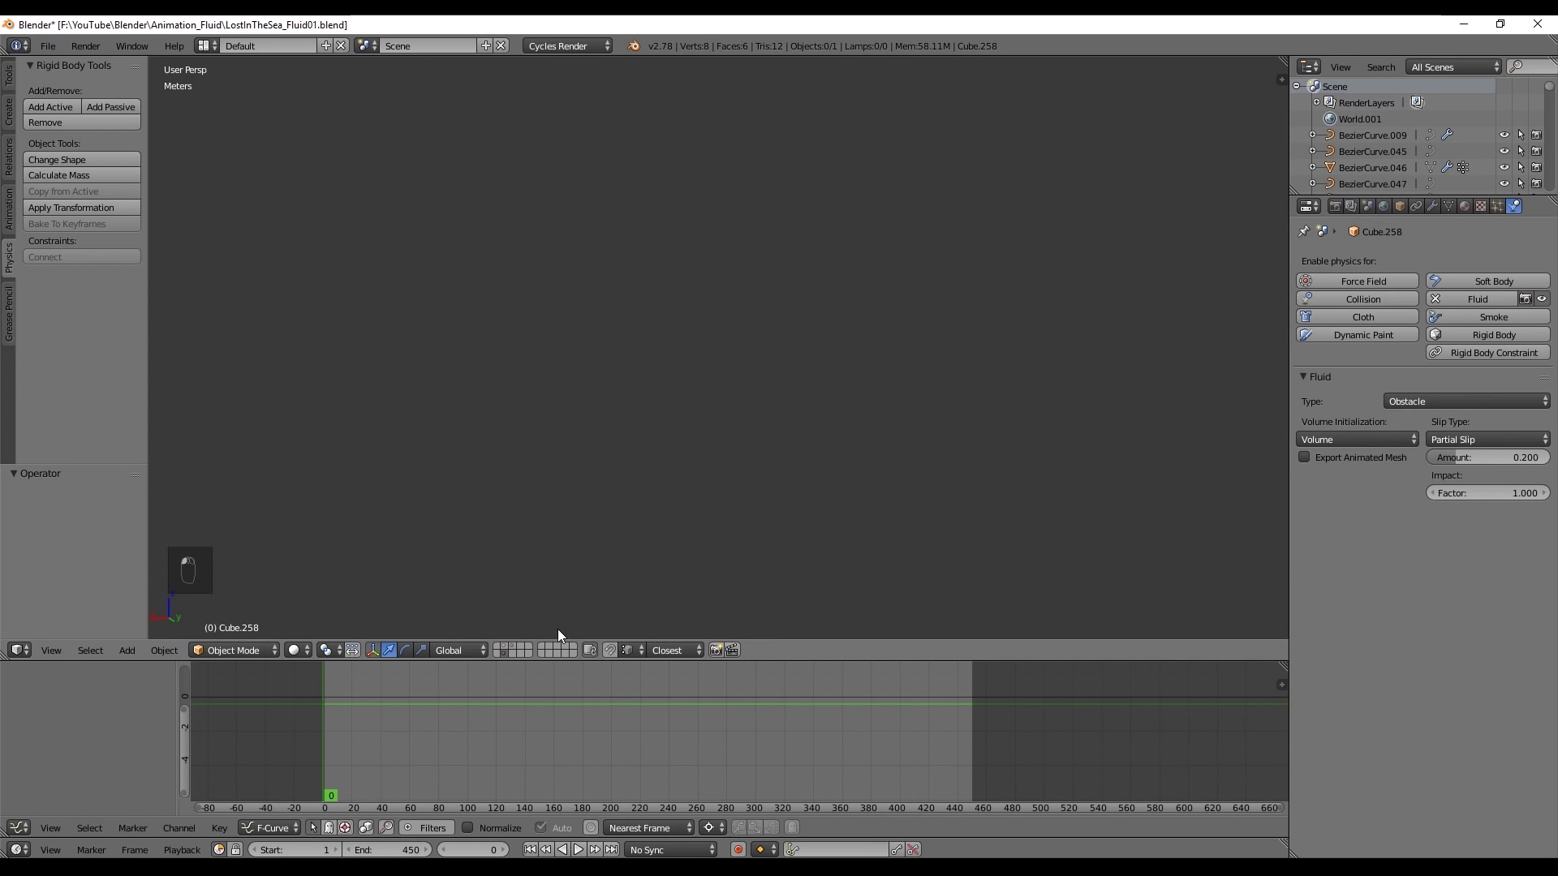
scroll(568, 609, "down", 5)
right_click(785, 344)
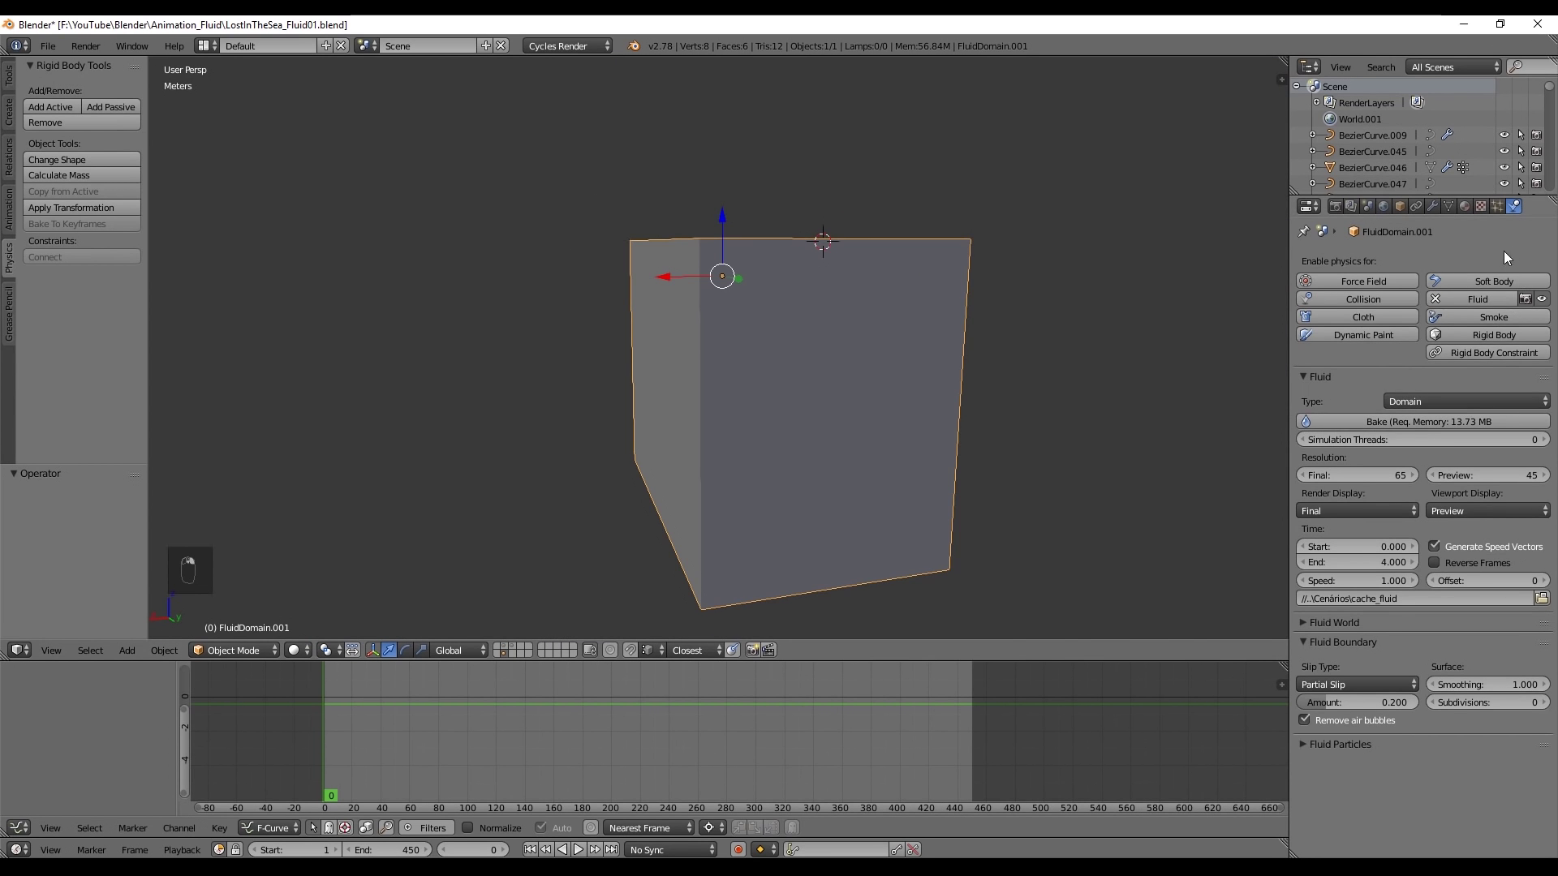
left_click(1437, 299)
Show the island's layer again, select FluidDomain and start its bake
left_click(503, 650)
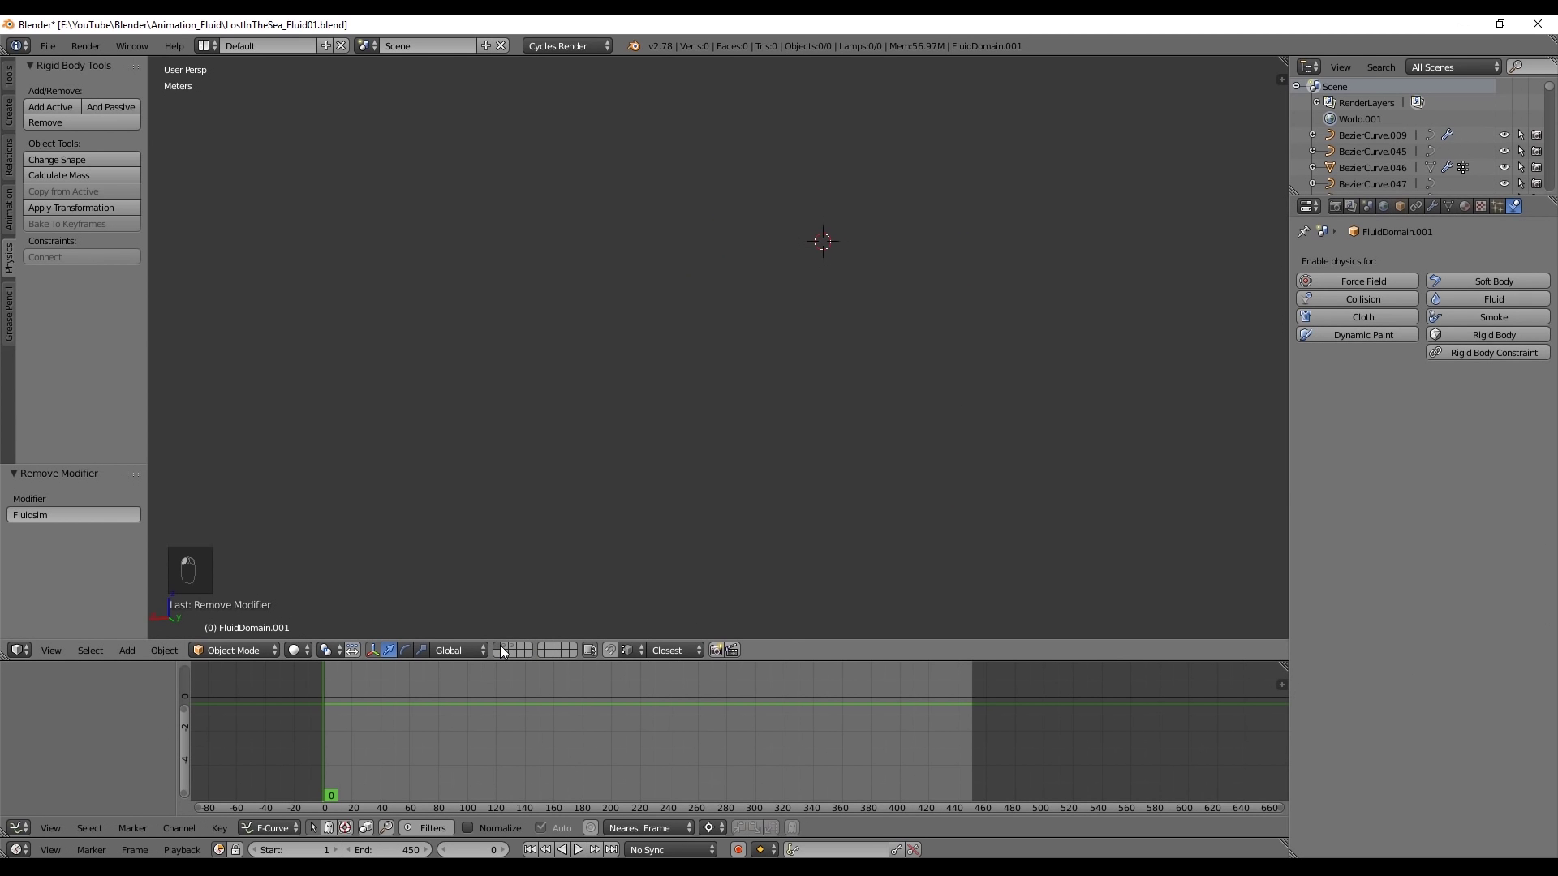
left_click(504, 647)
scroll(714, 358, "up", 2)
right_click(808, 180)
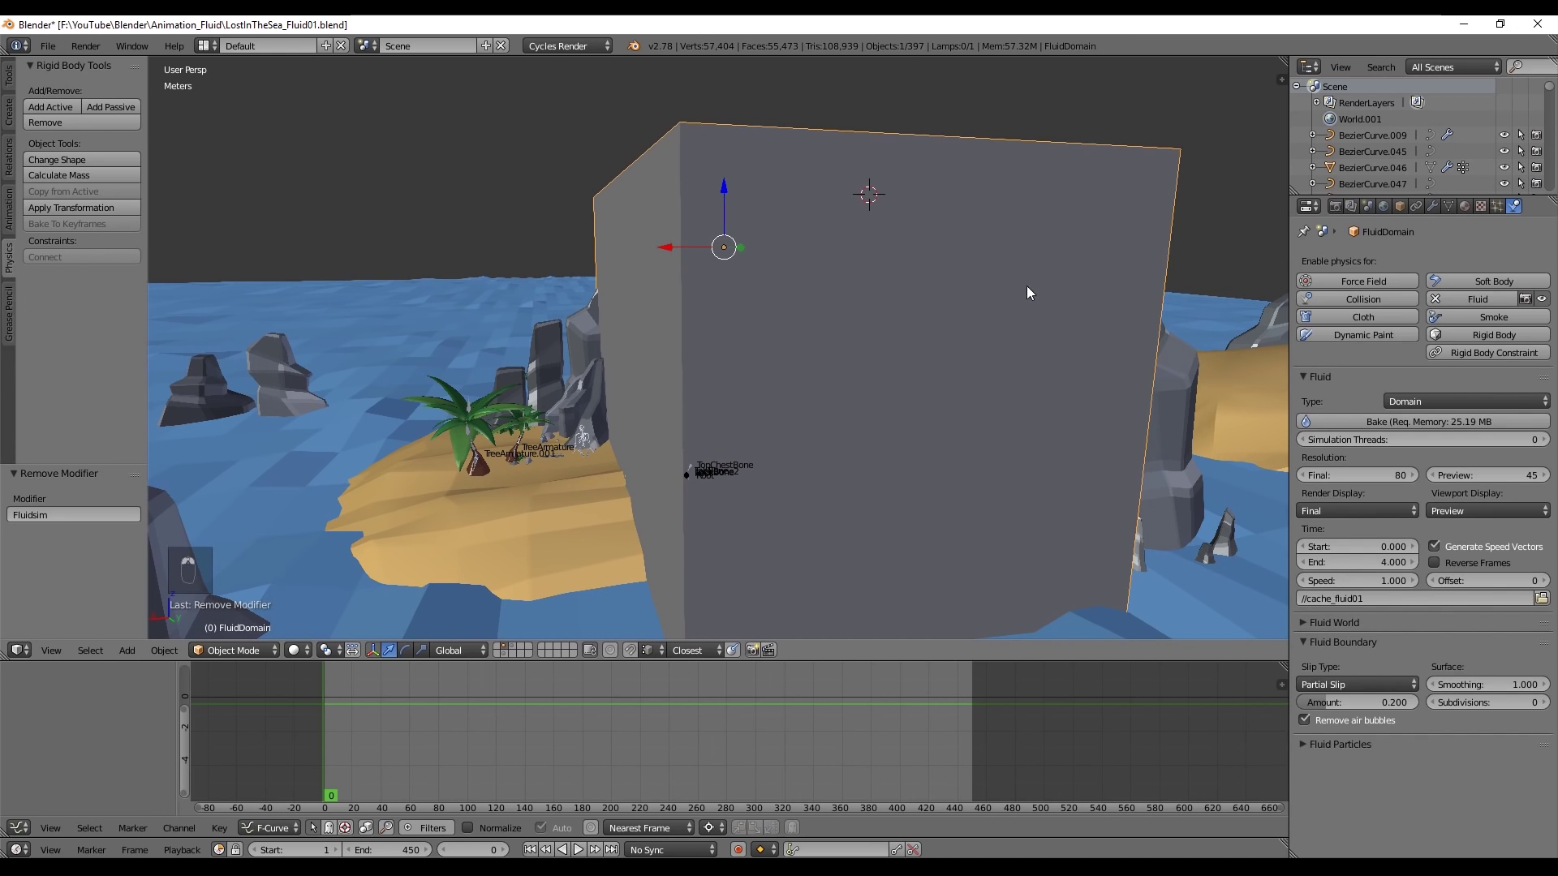
scroll(1004, 382, "up", 2)
scroll(1003, 383, "down", 5)
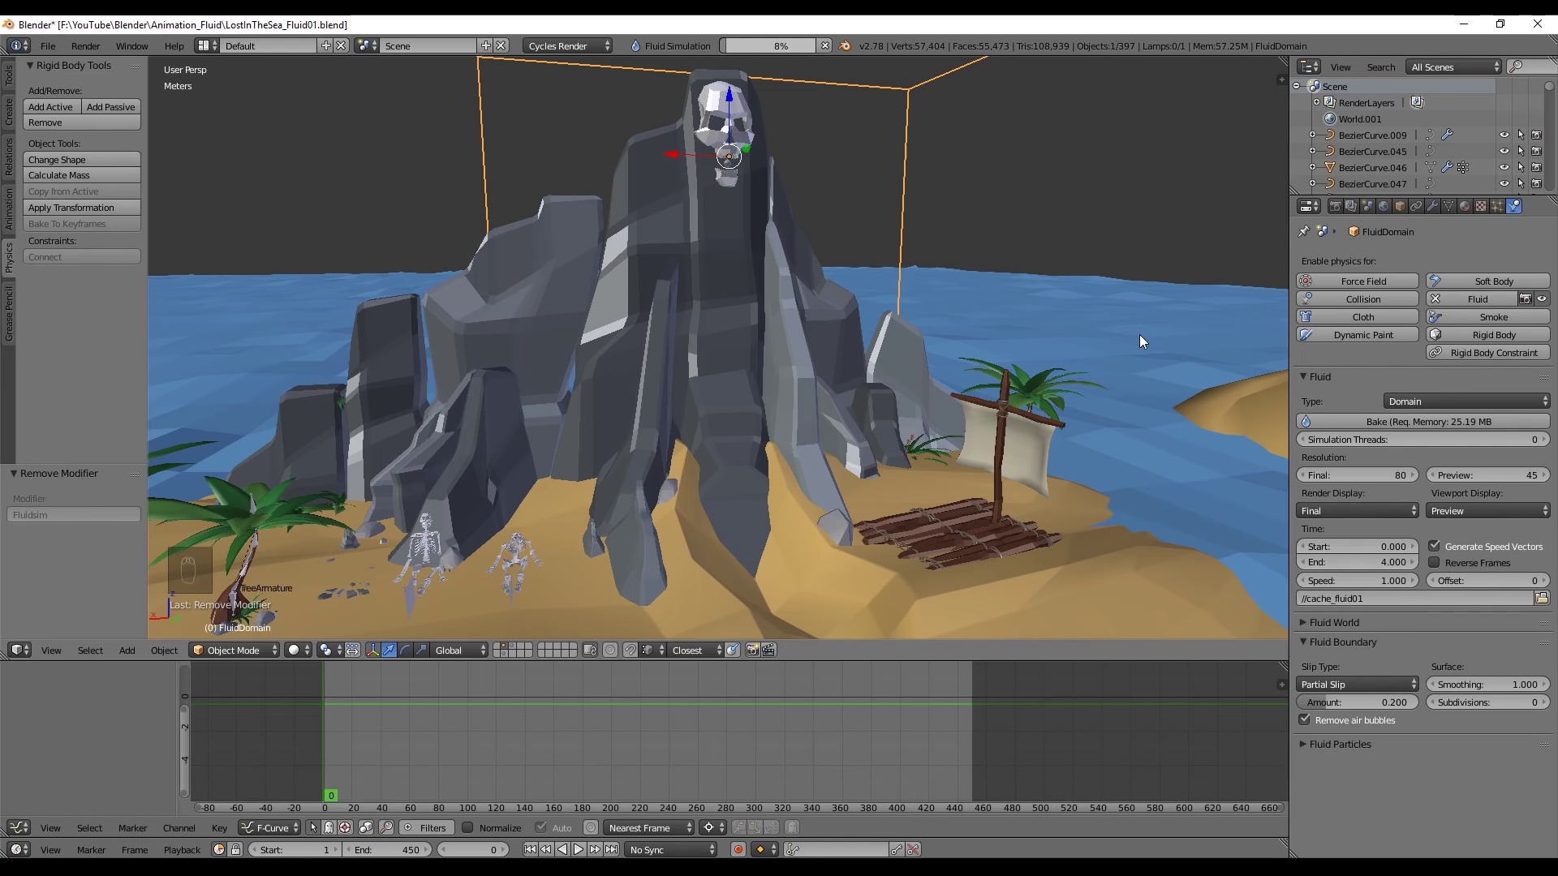
Examine the skull's mouth during the bake, briefly play the animation and cancel the running bake
scroll(732, 166, "up", 5)
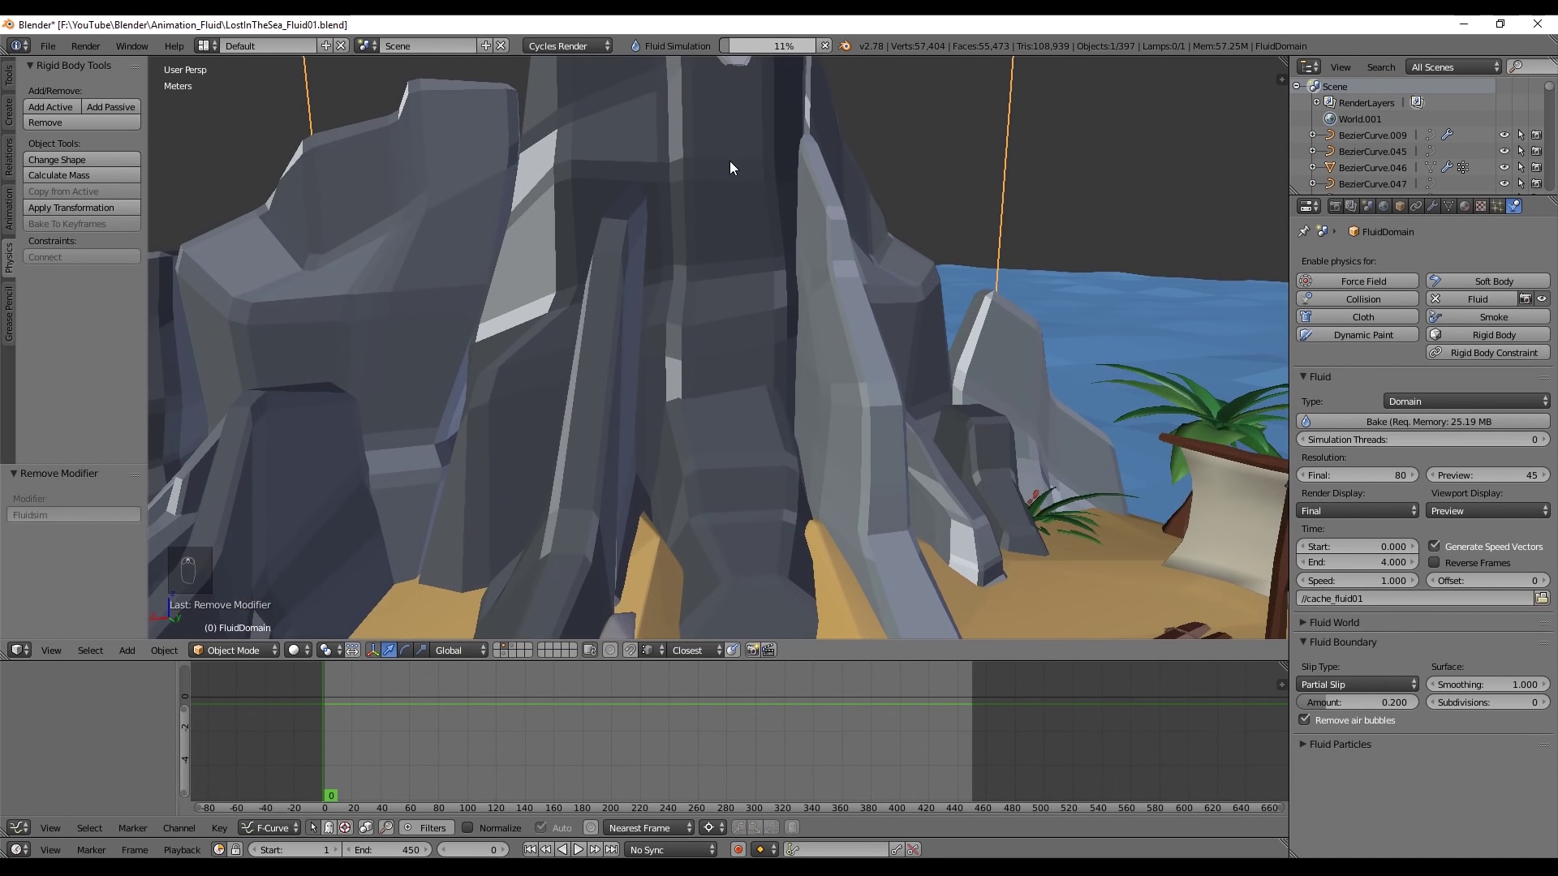
middle_click_drag(733, 188, 728, 266)
scroll(729, 266, "down", 6)
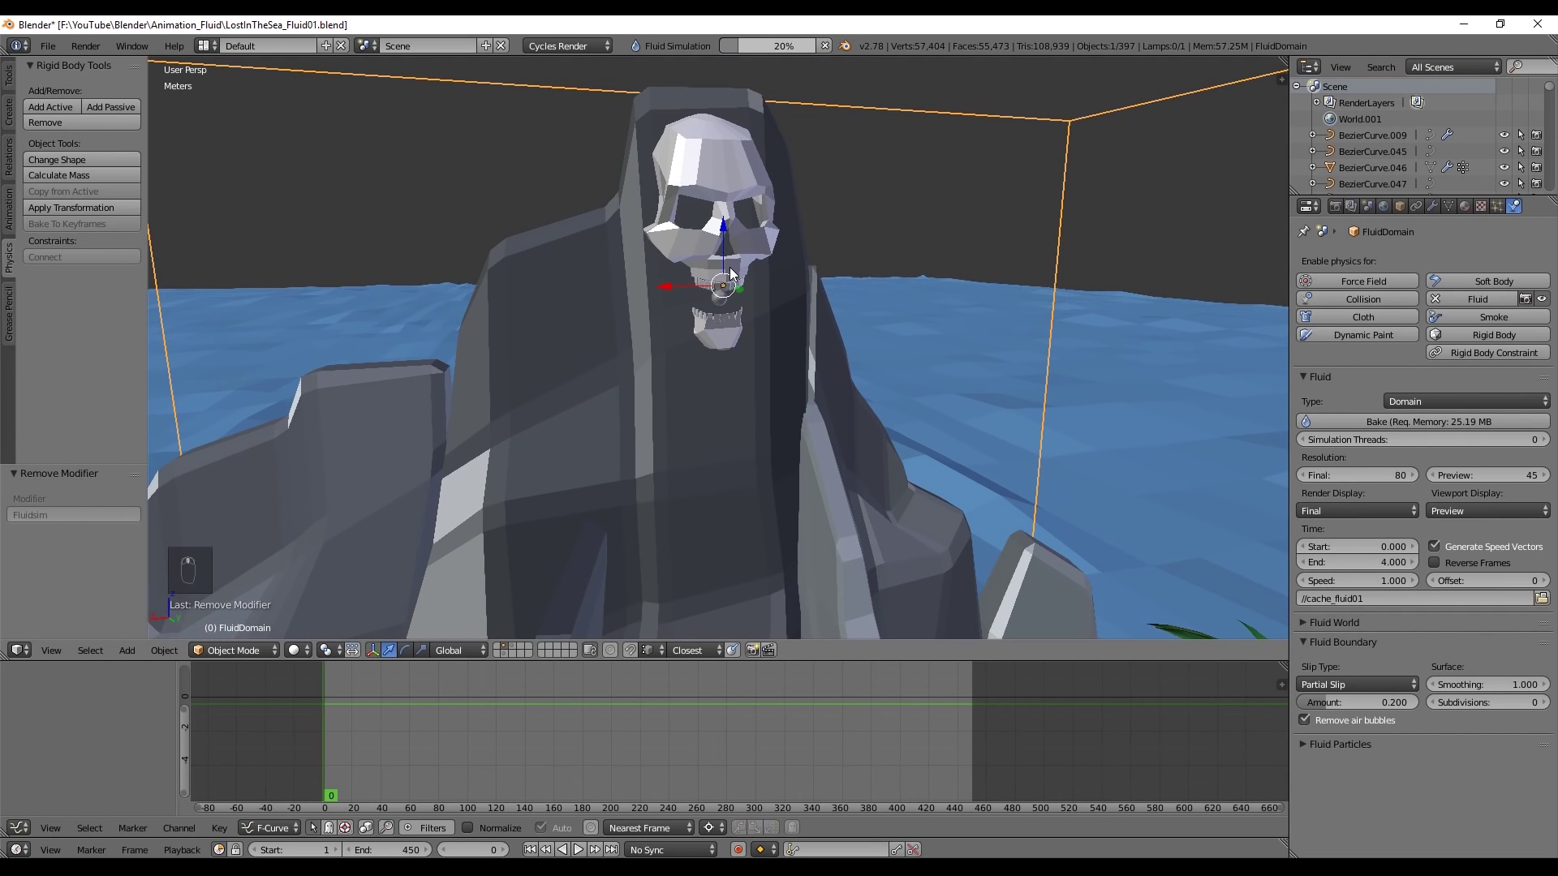
key("alt+a")
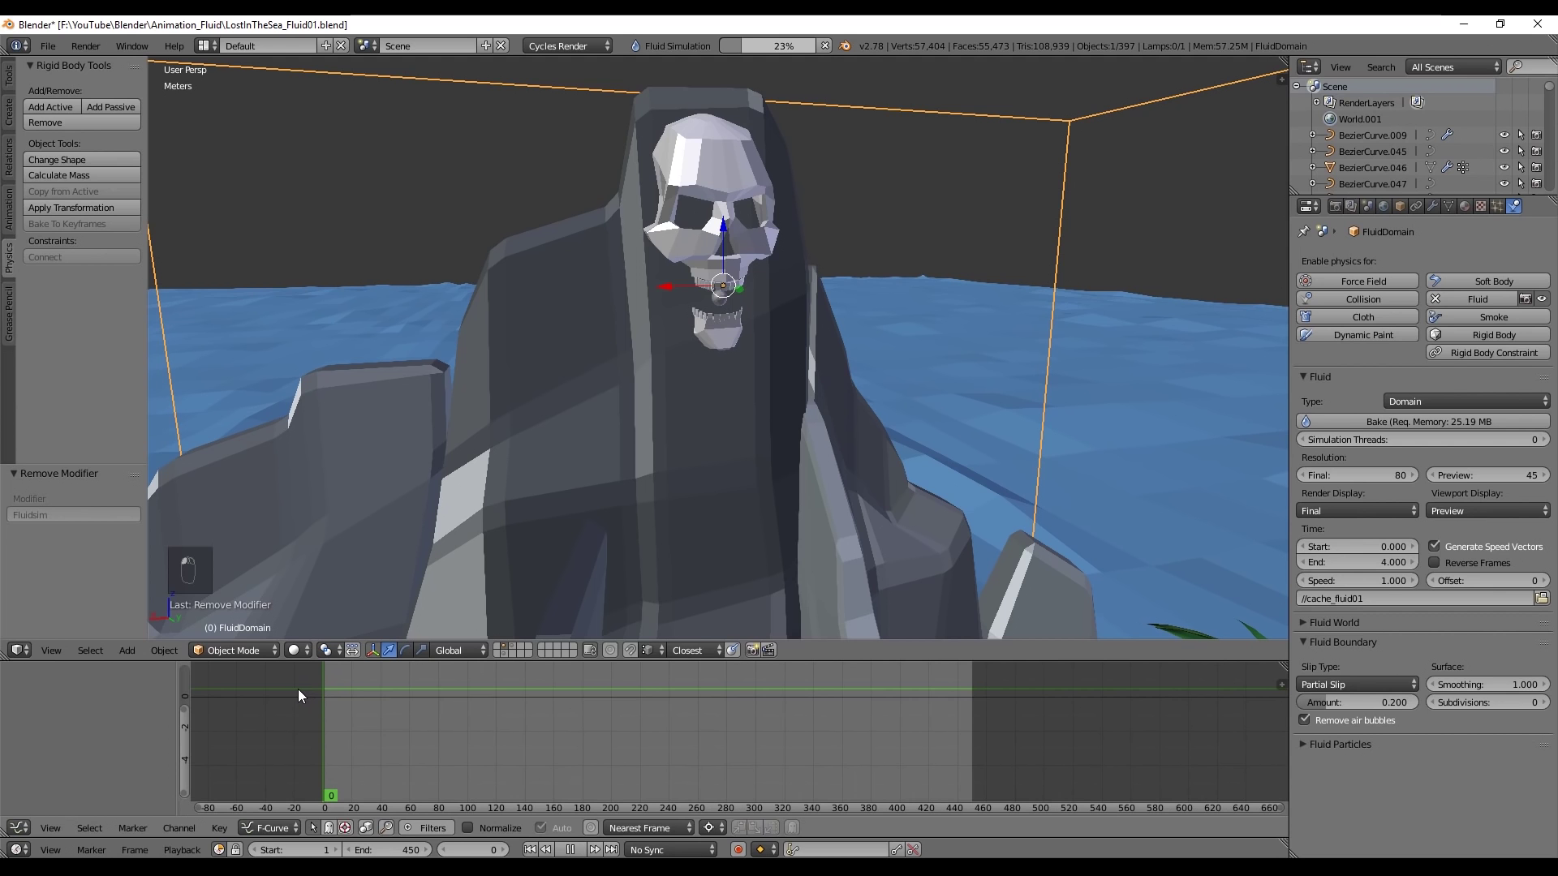
key("Escape")
left_click(823, 46)
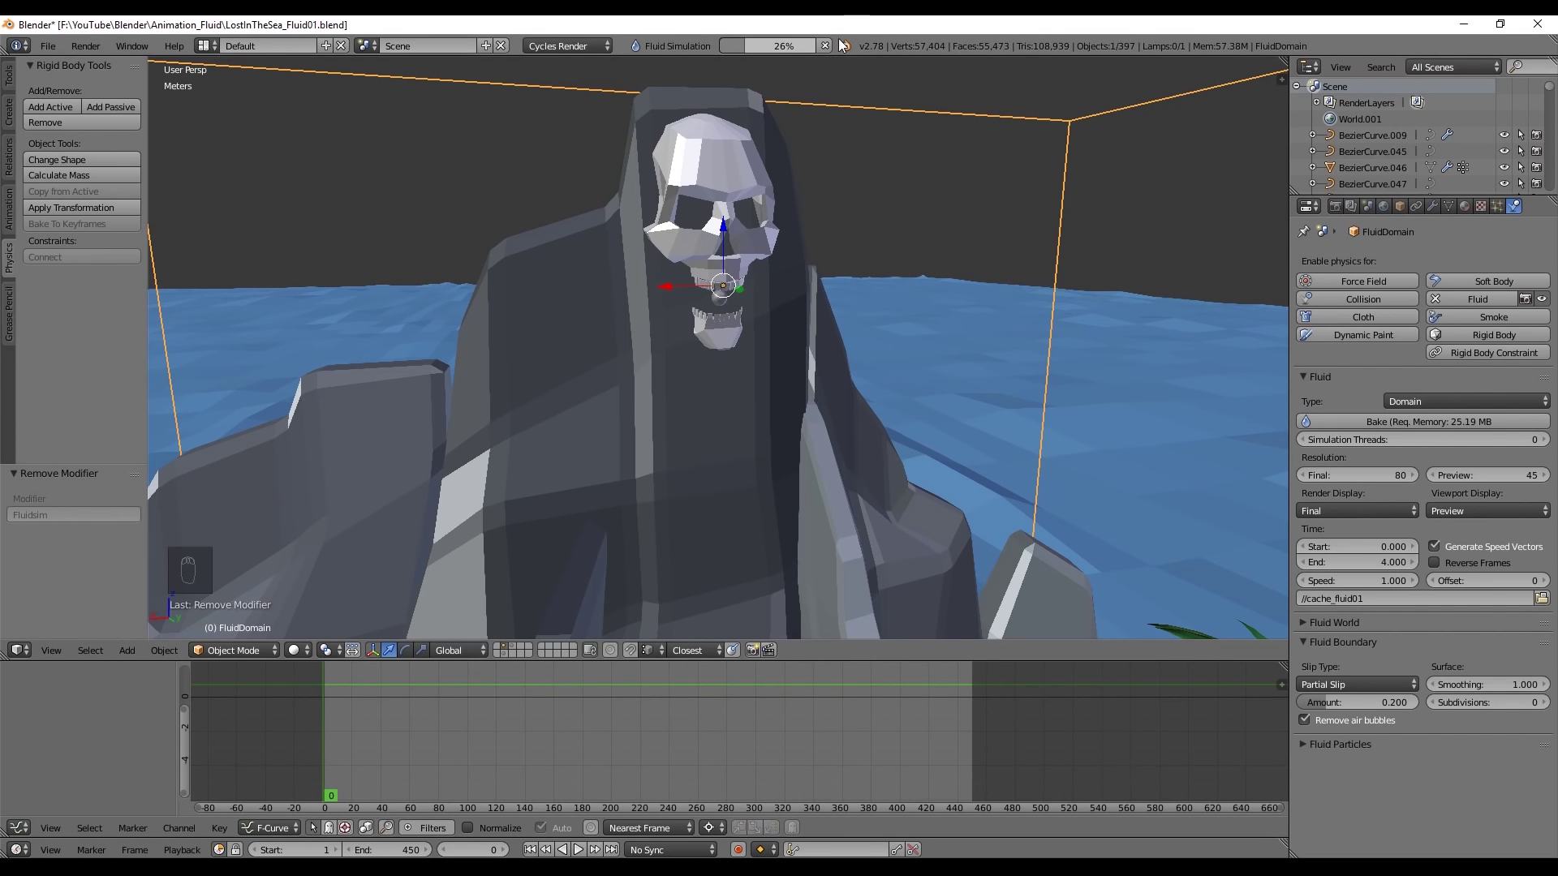
Scale the inflow_Source sphere in the skull's mouth up by about 7.4
right_click(728, 302)
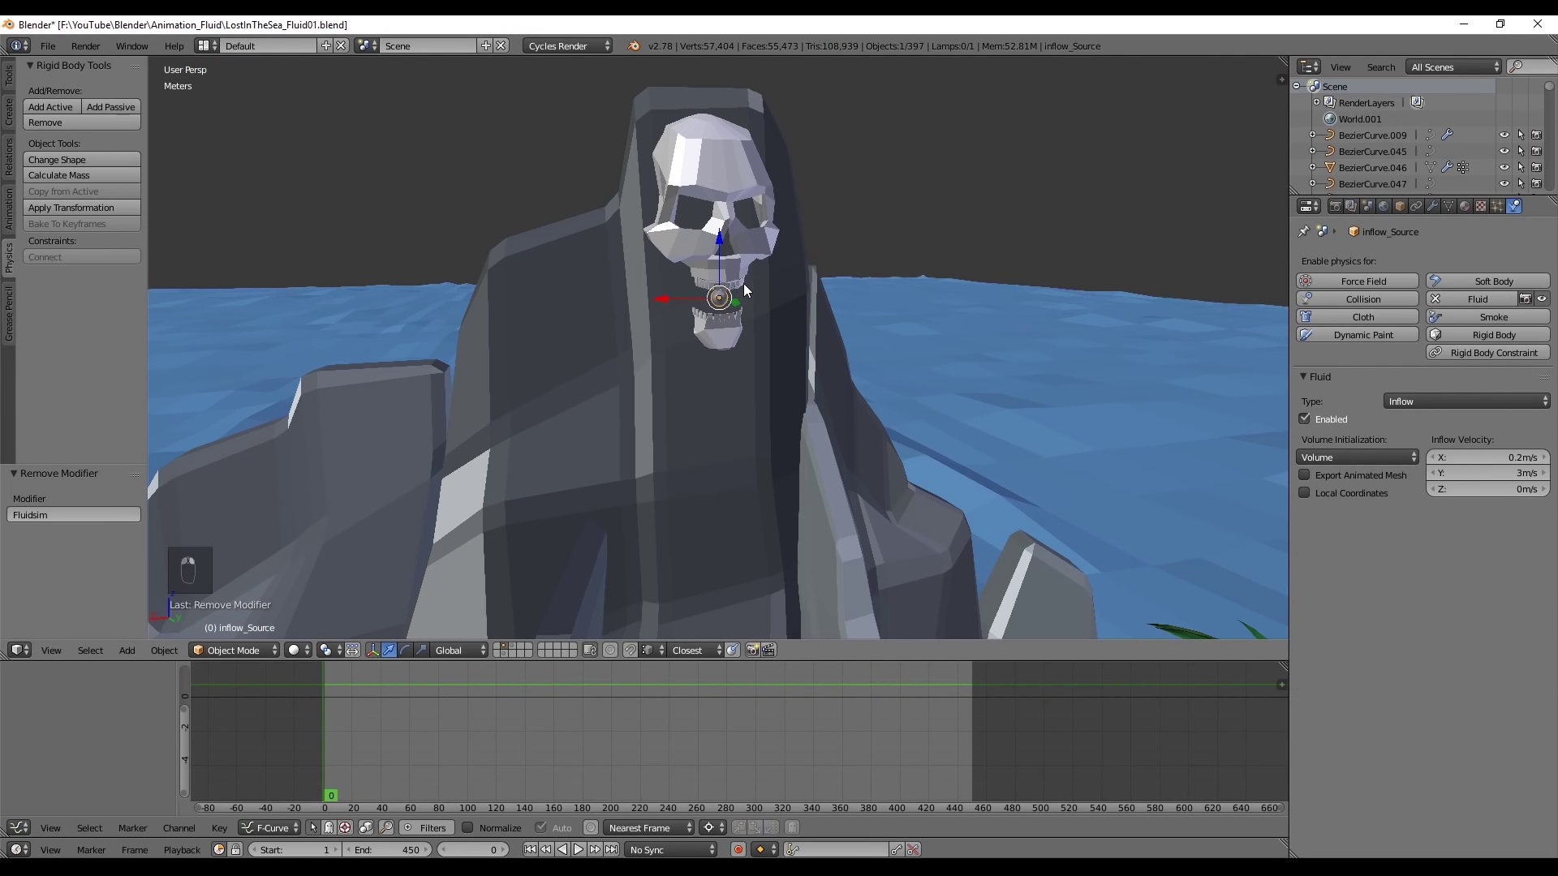
scroll(743, 284, "down", 7)
scroll(752, 321, "up", 4)
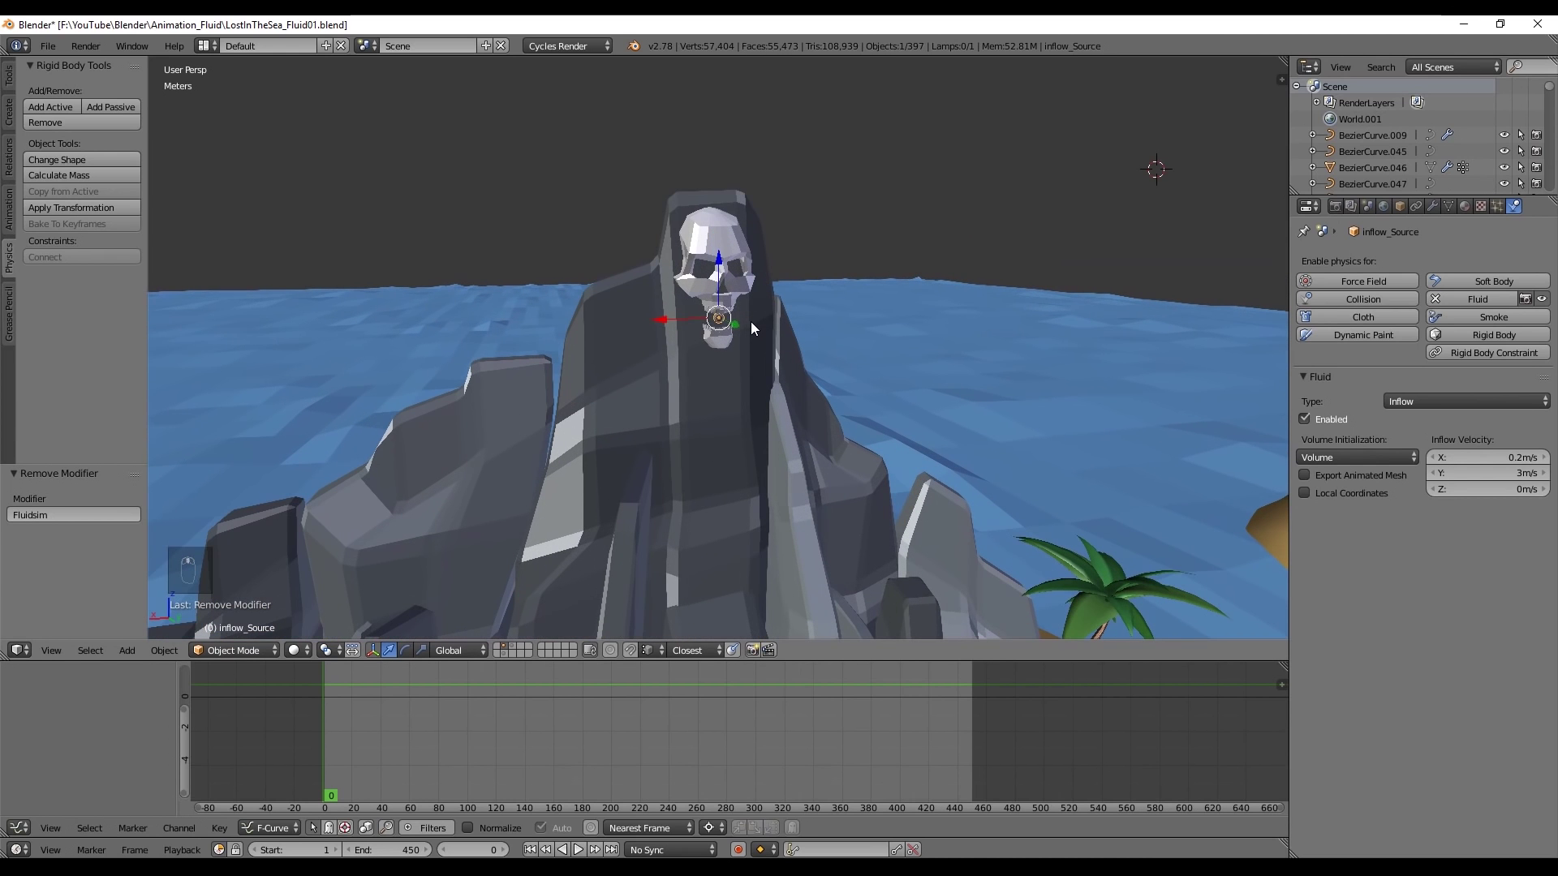
key("s")
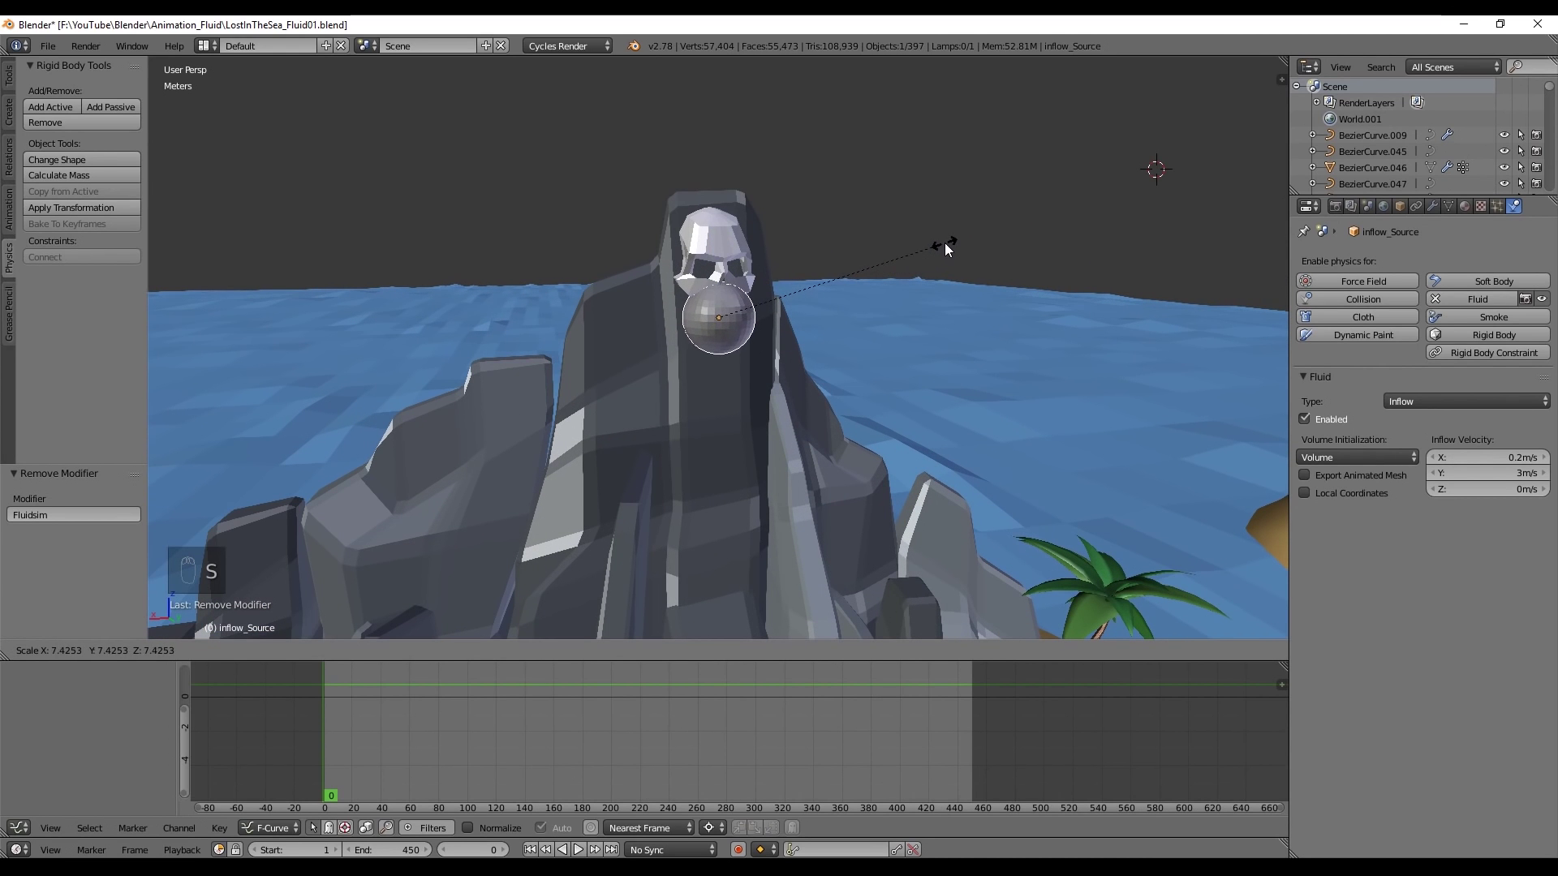
left_click(945, 245)
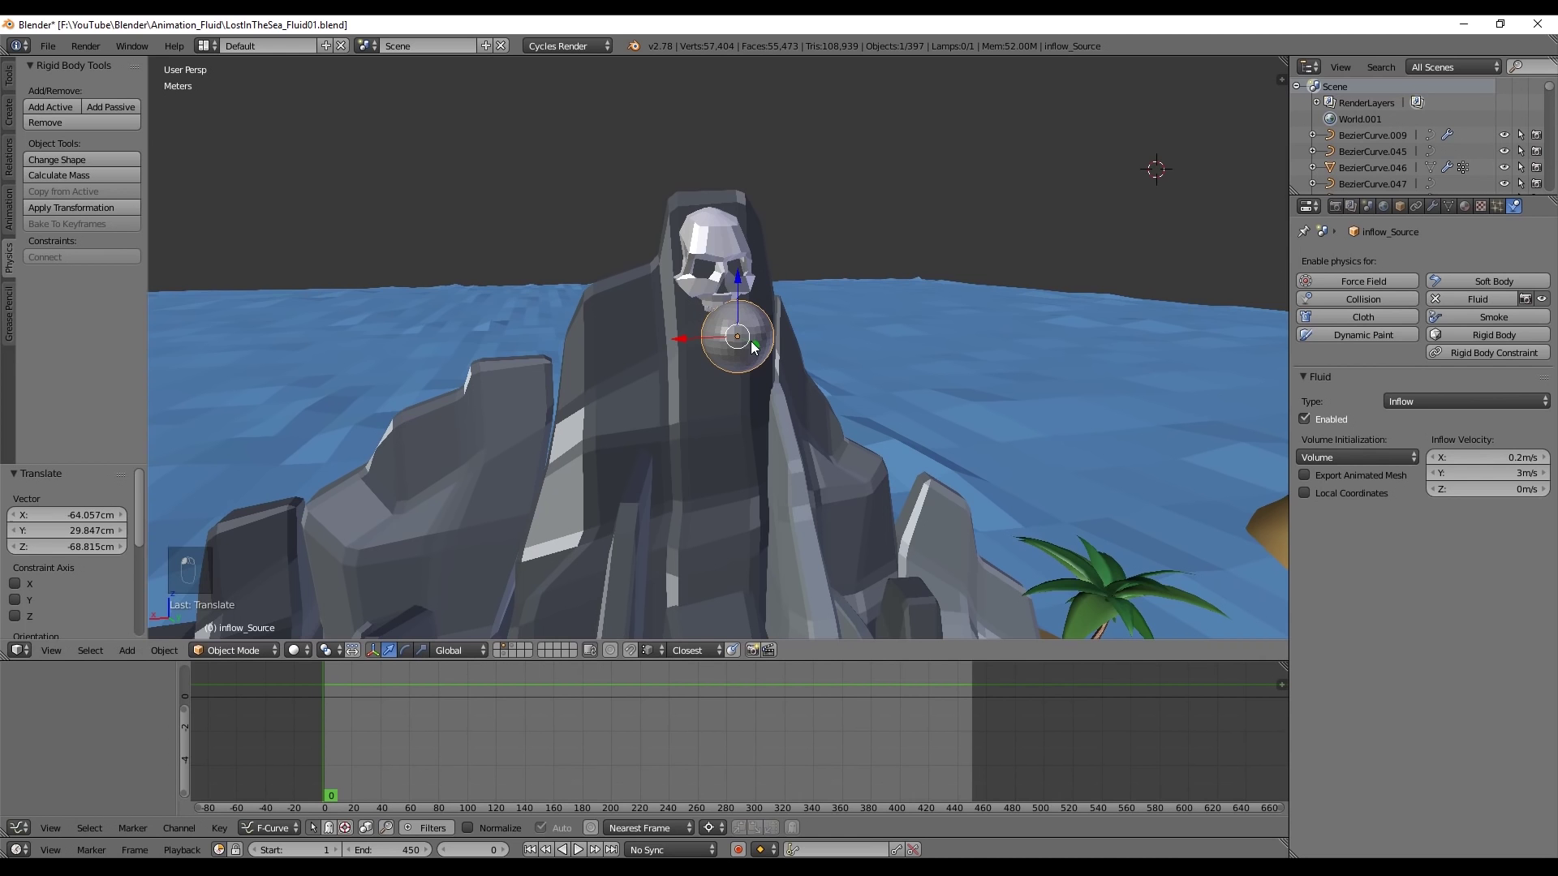
Undo the last move of the inflow sphere and shift it about 1.87 m along Y, out of the mouth
key("ctrl+z")
key("g")
key("y")
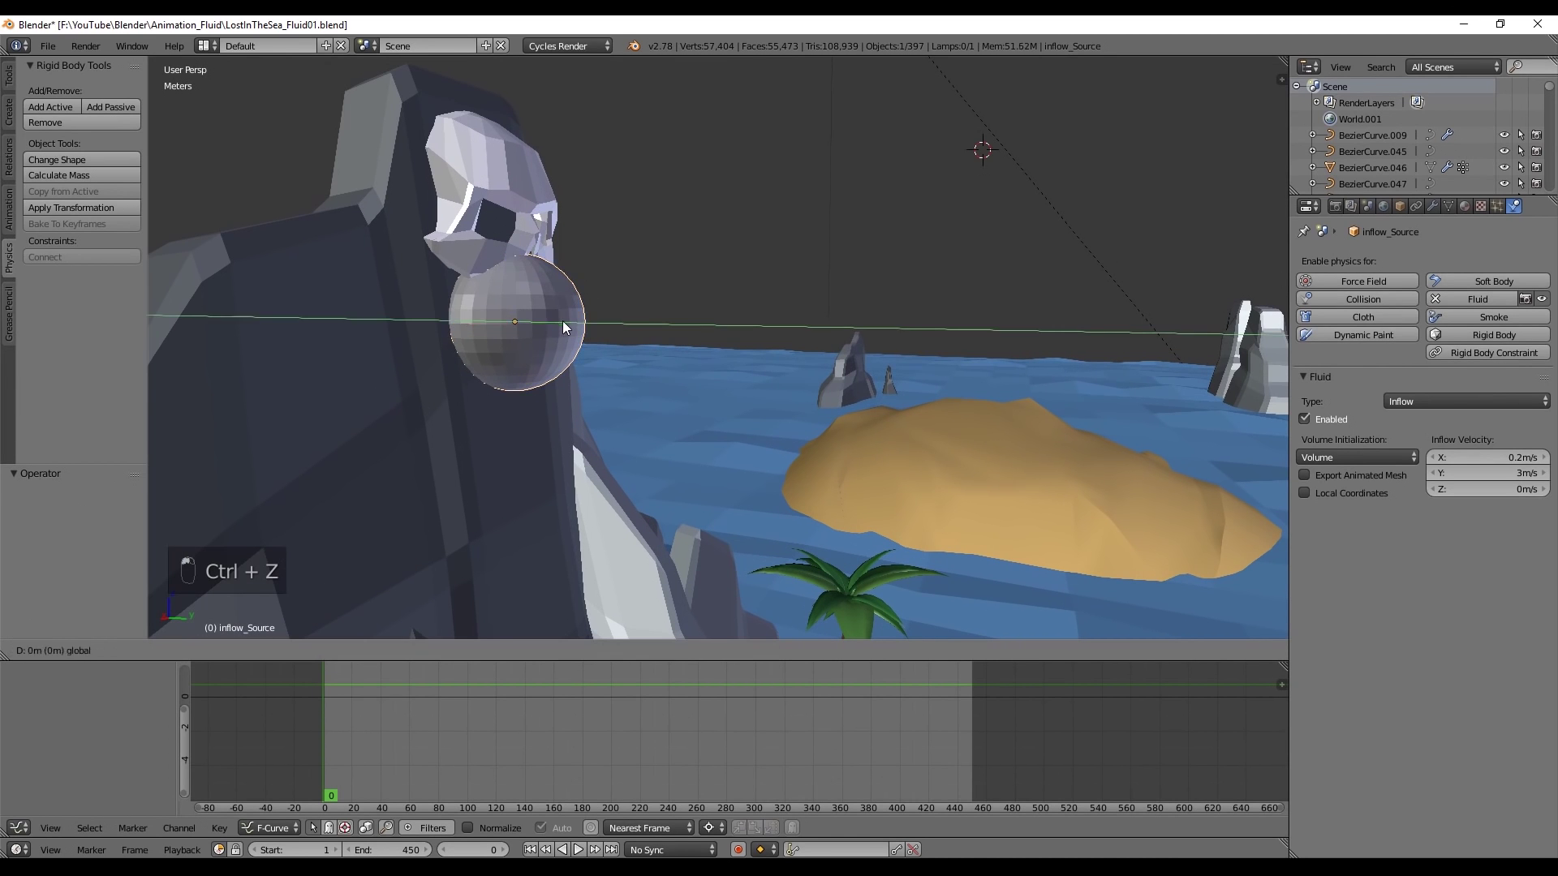
left_click(638, 326)
Bake FluidDomain again and scrub to frame 210 to preview the water falling from the skull
right_click(674, 242)
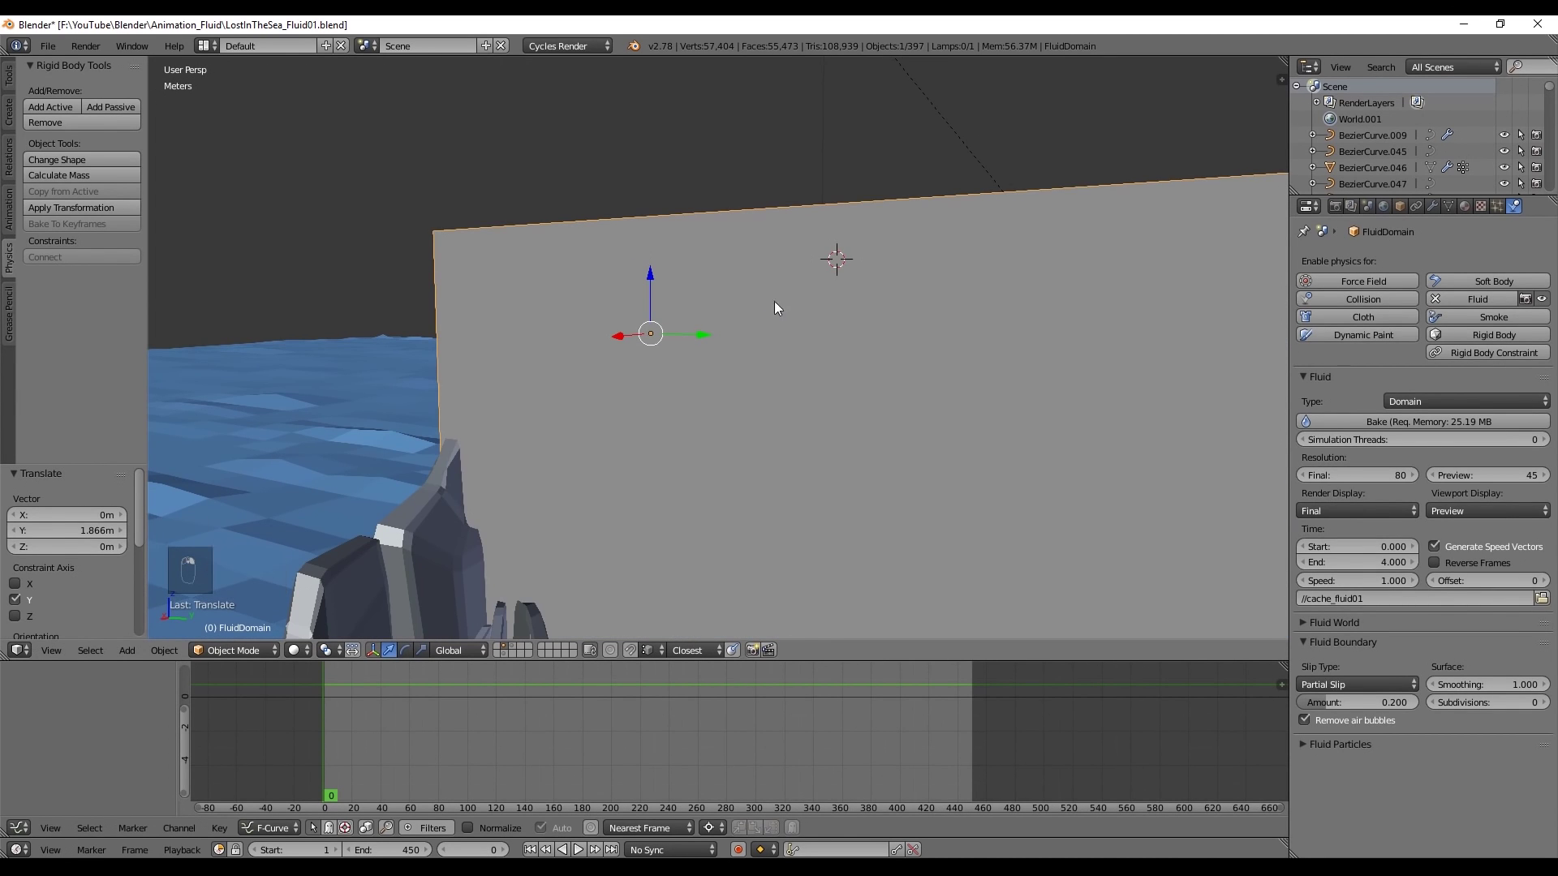
scroll(774, 302, "up", 5)
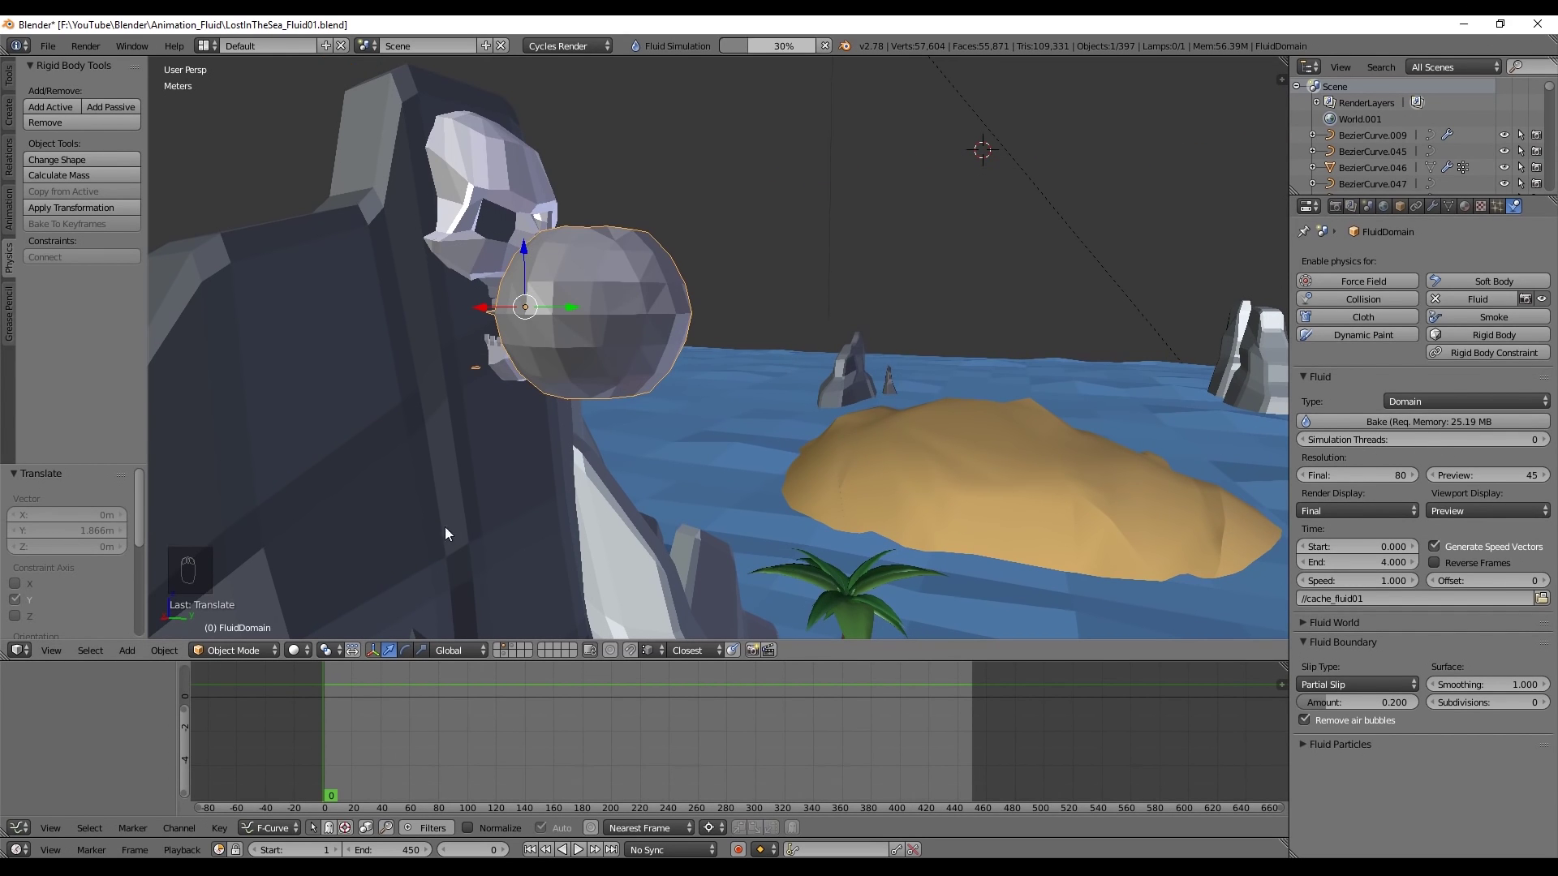
left_click_drag(323, 703, 625, 766)
middle_click_drag(779, 584, 704, 572)
scroll(704, 570, "up", 4)
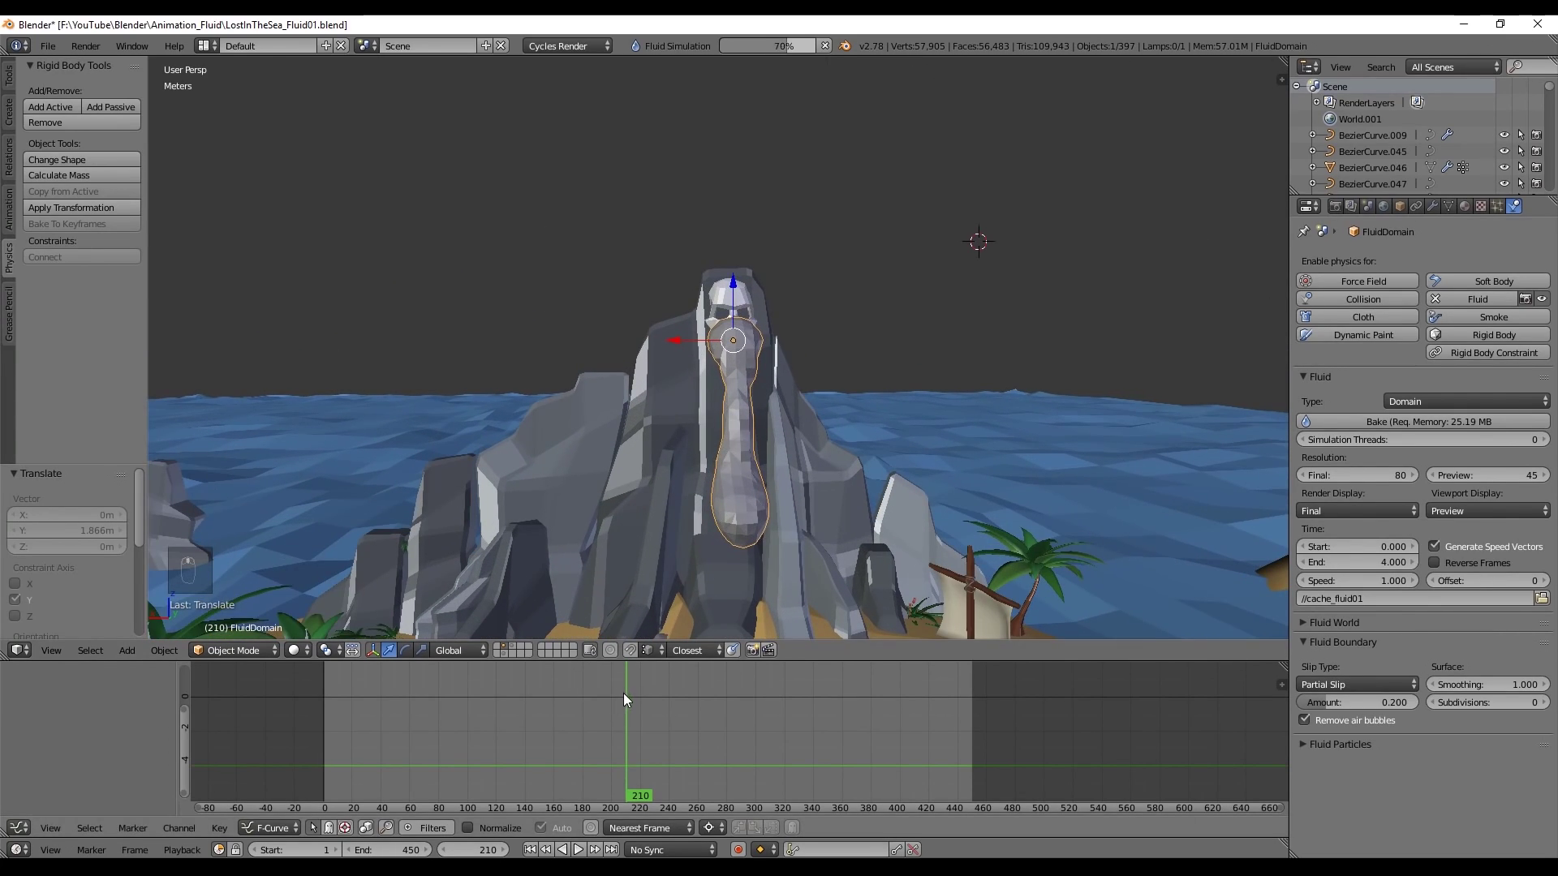
Scale the inflow_Source sphere down by 0.397 and return to the solid view
key("alt+a")
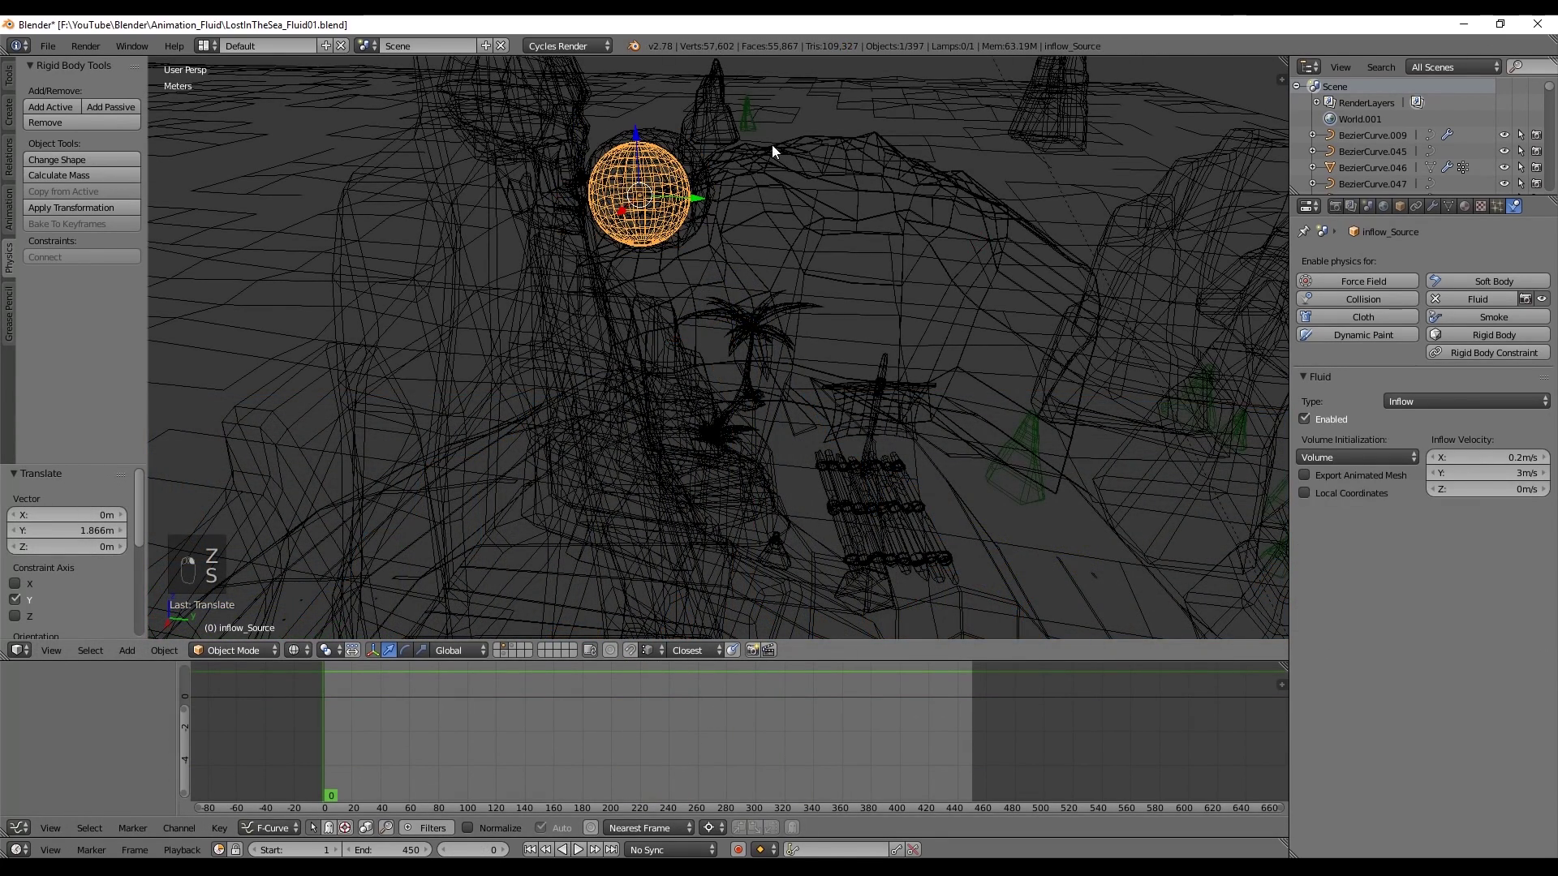
key("s")
left_click(716, 172)
key("z")
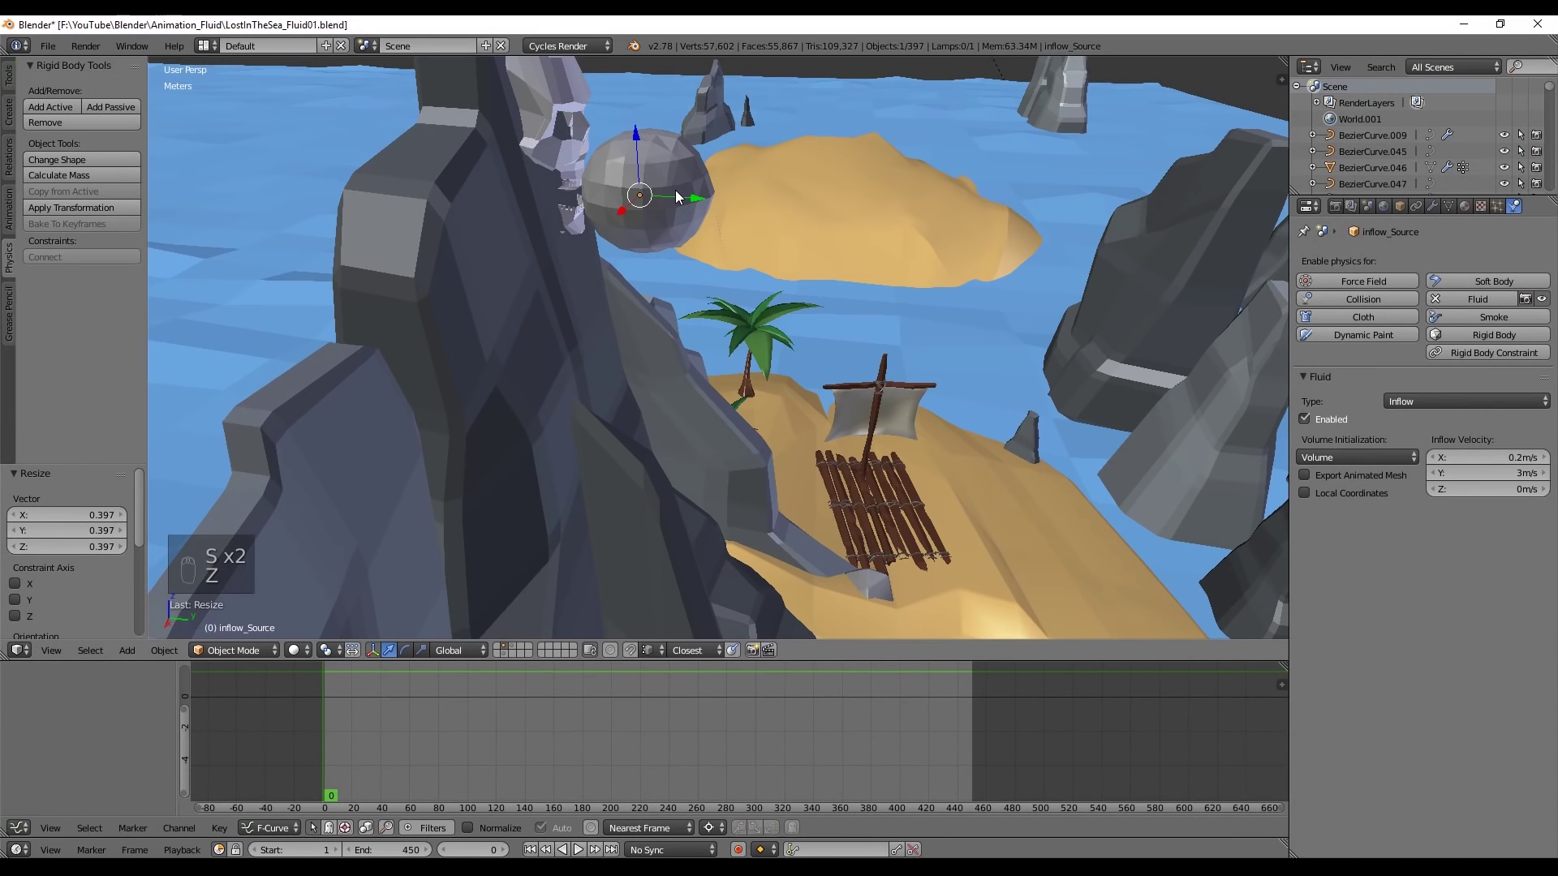
Move the inflow_Source sphere -1.276 m along Y and -17.475 cm along Z, back toward the skull's mouth
left_click_drag(678, 196, 645, 199)
left_click(631, 201)
key("g")
key("z")
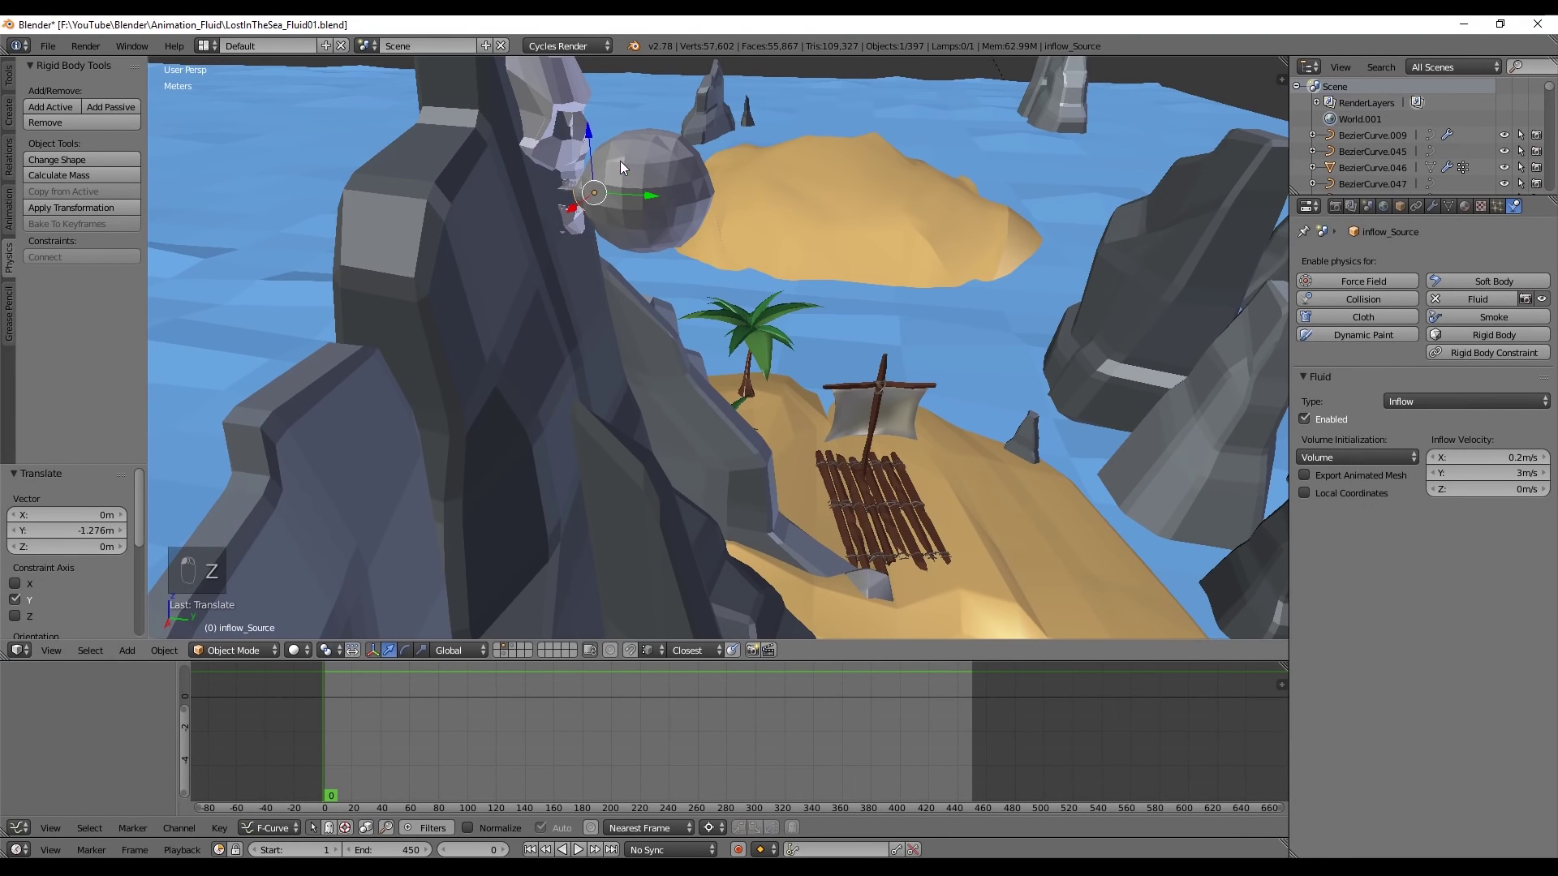
left_click(591, 152)
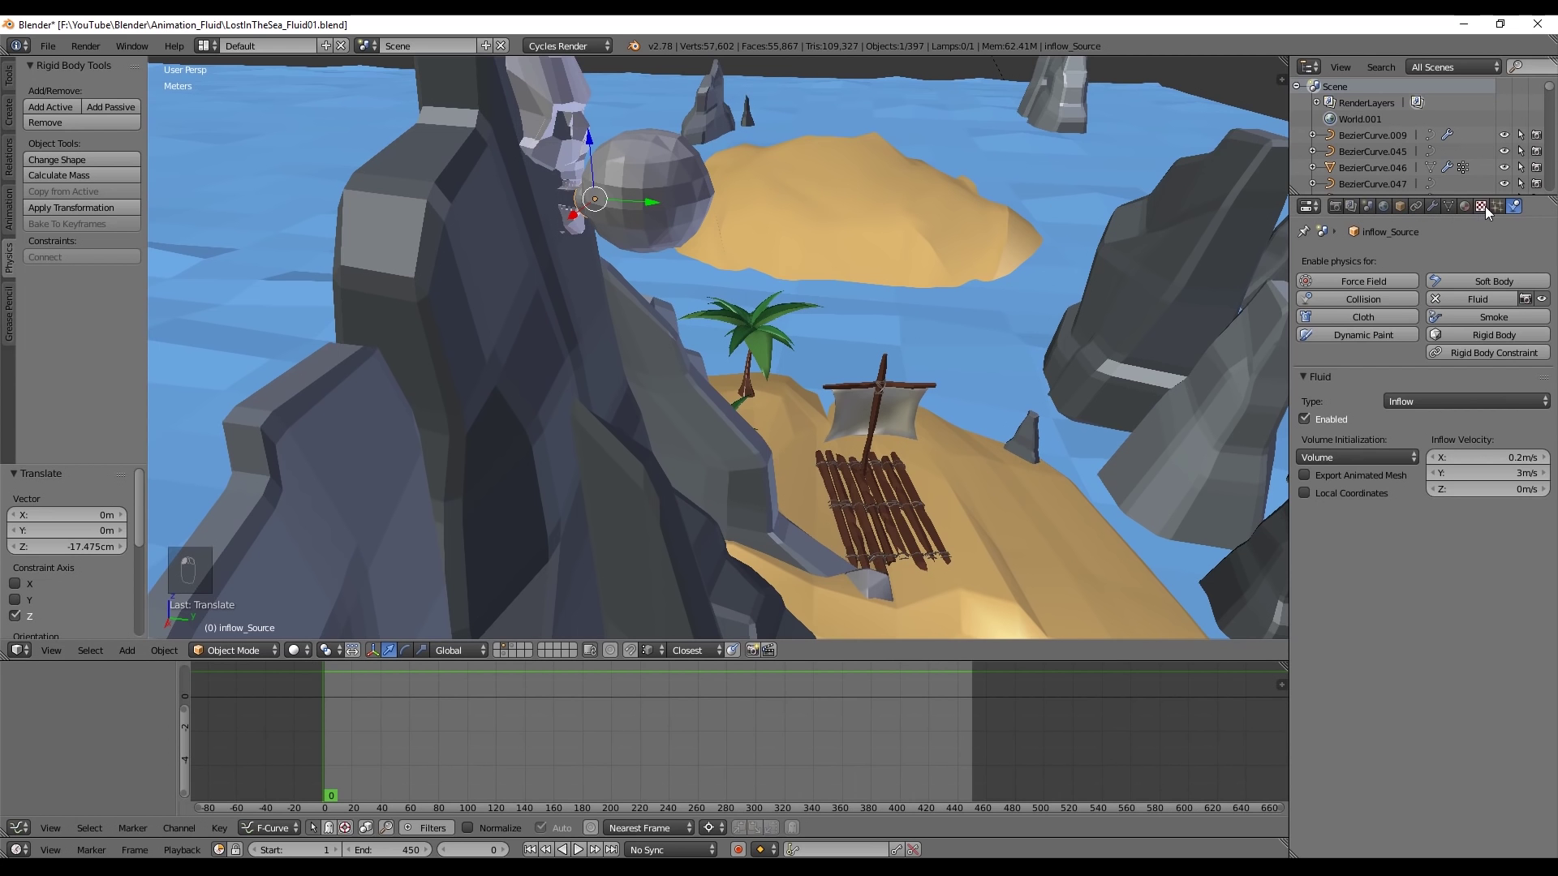
Set the inflow source's Y velocity to 2 m/s and select the FluidDomain object
left_click(1489, 474)
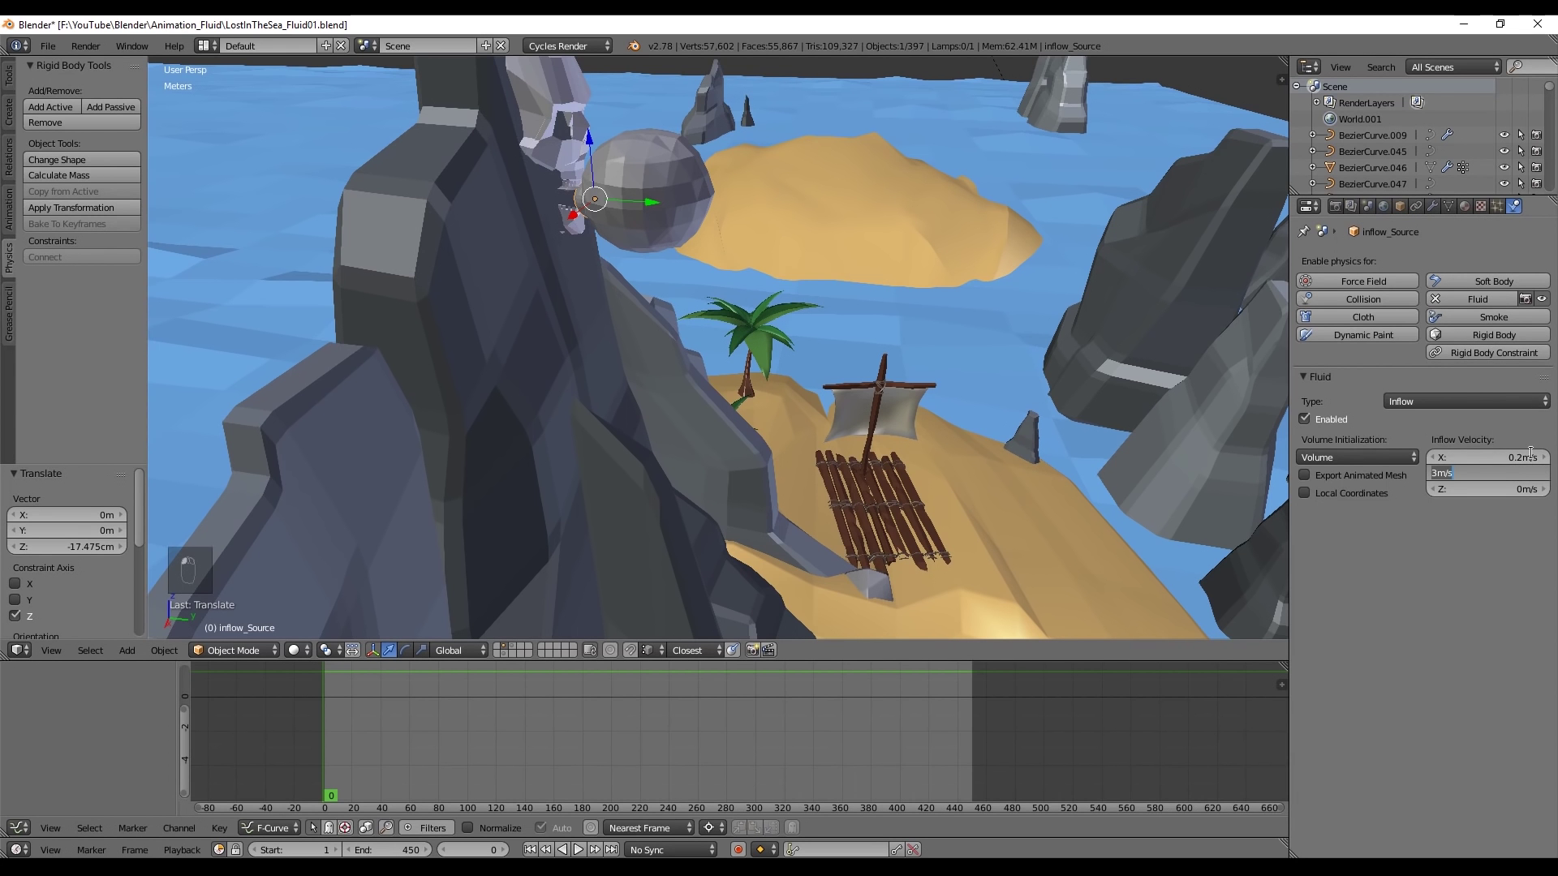
type("2")
key("Return")
middle_click_drag(1114, 380, 718, 289)
right_click(805, 129)
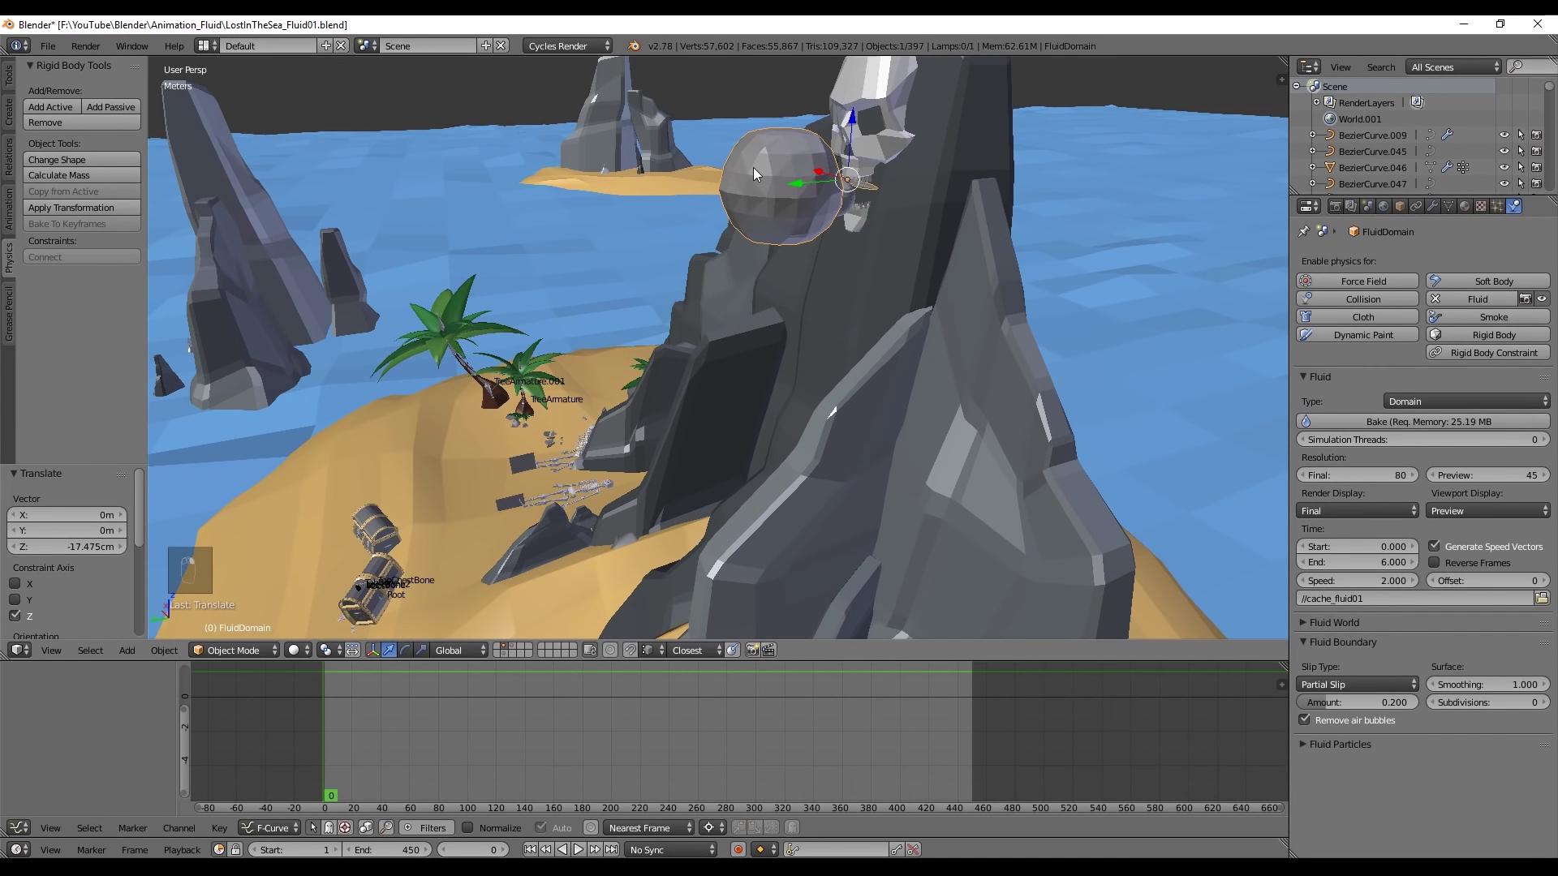
Toggle the layer holding the large box over the island repeatedly to compare the scene with and without it
scroll(754, 167, "down", 7)
middle_click_drag(753, 167, 818, 188)
scroll(751, 211, "up", 3)
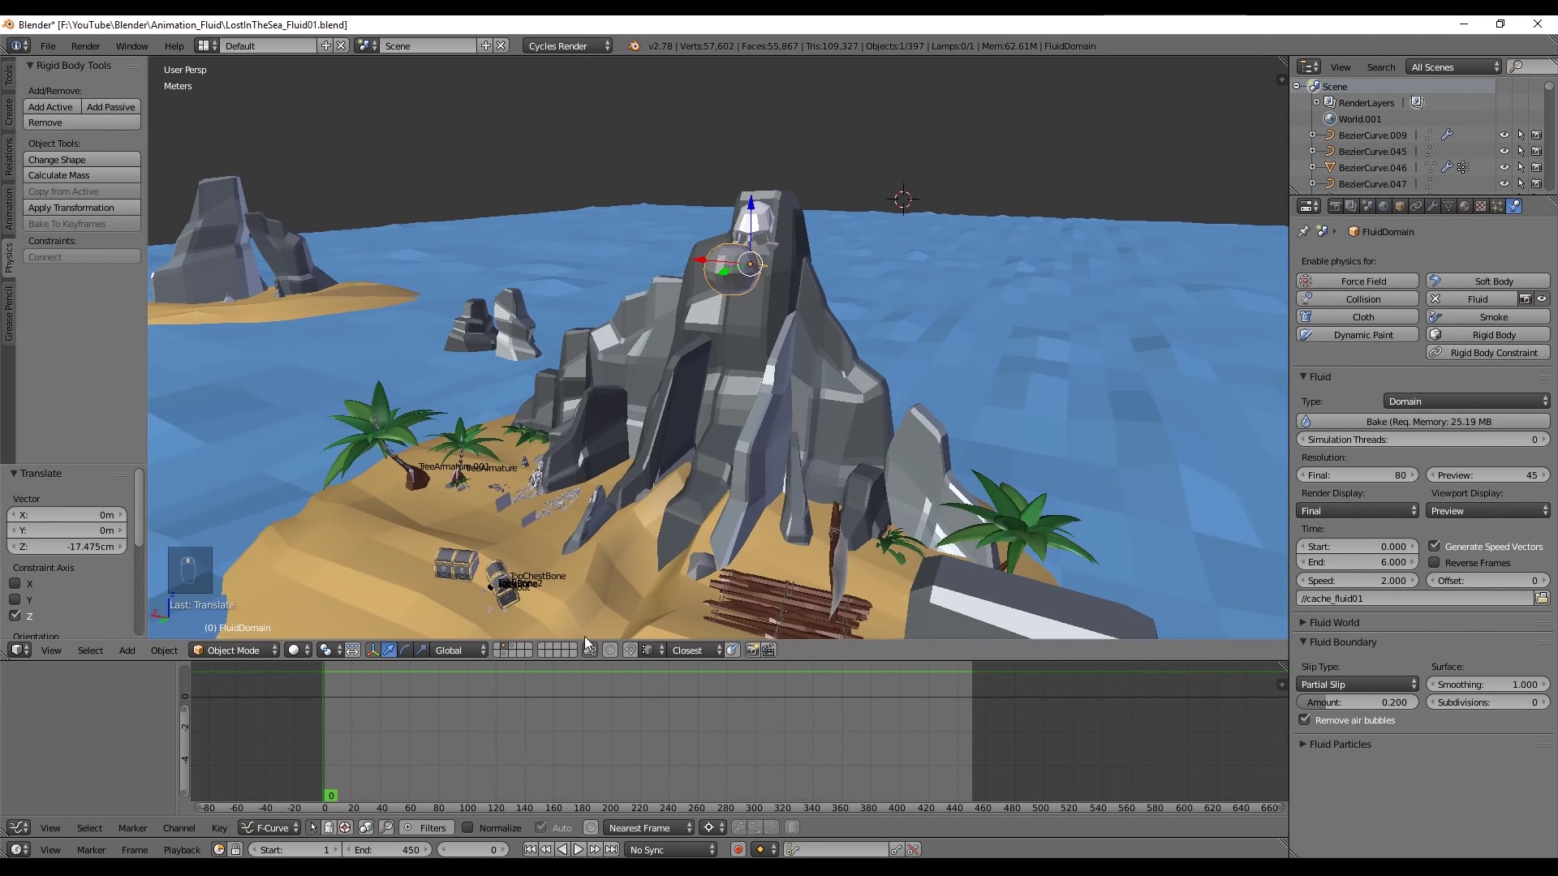
left_click(505, 652, "shift")
middle_click_drag(729, 446, 893, 402)
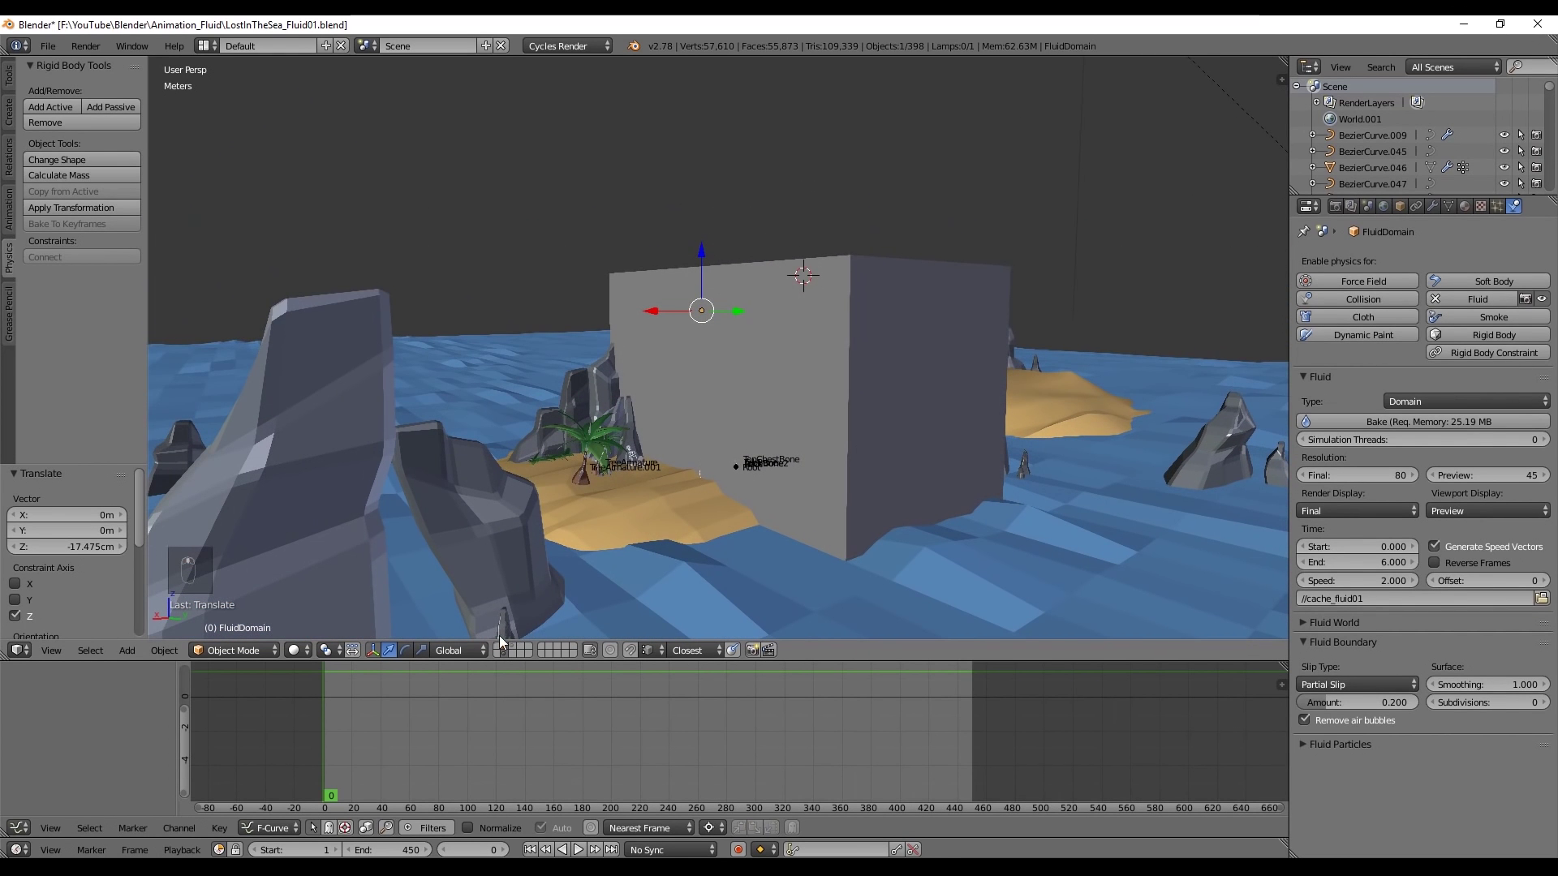
left_click(504, 654, "shift")
left_click(504, 654, "shift")
left_click(504, 654, "shift")
left_click(504, 654, "shift")
left_click(505, 650, "shift")
left_click(505, 651, "shift")
left_click(505, 650, "shift")
left_click(505, 651, "shift")
left_click(506, 652, "shift")
scroll(735, 421, "up", 6)
middle_click_drag(757, 319, 829, 222)
scroll(741, 245, "up", 3)
middle_click_drag(742, 245, 737, 266)
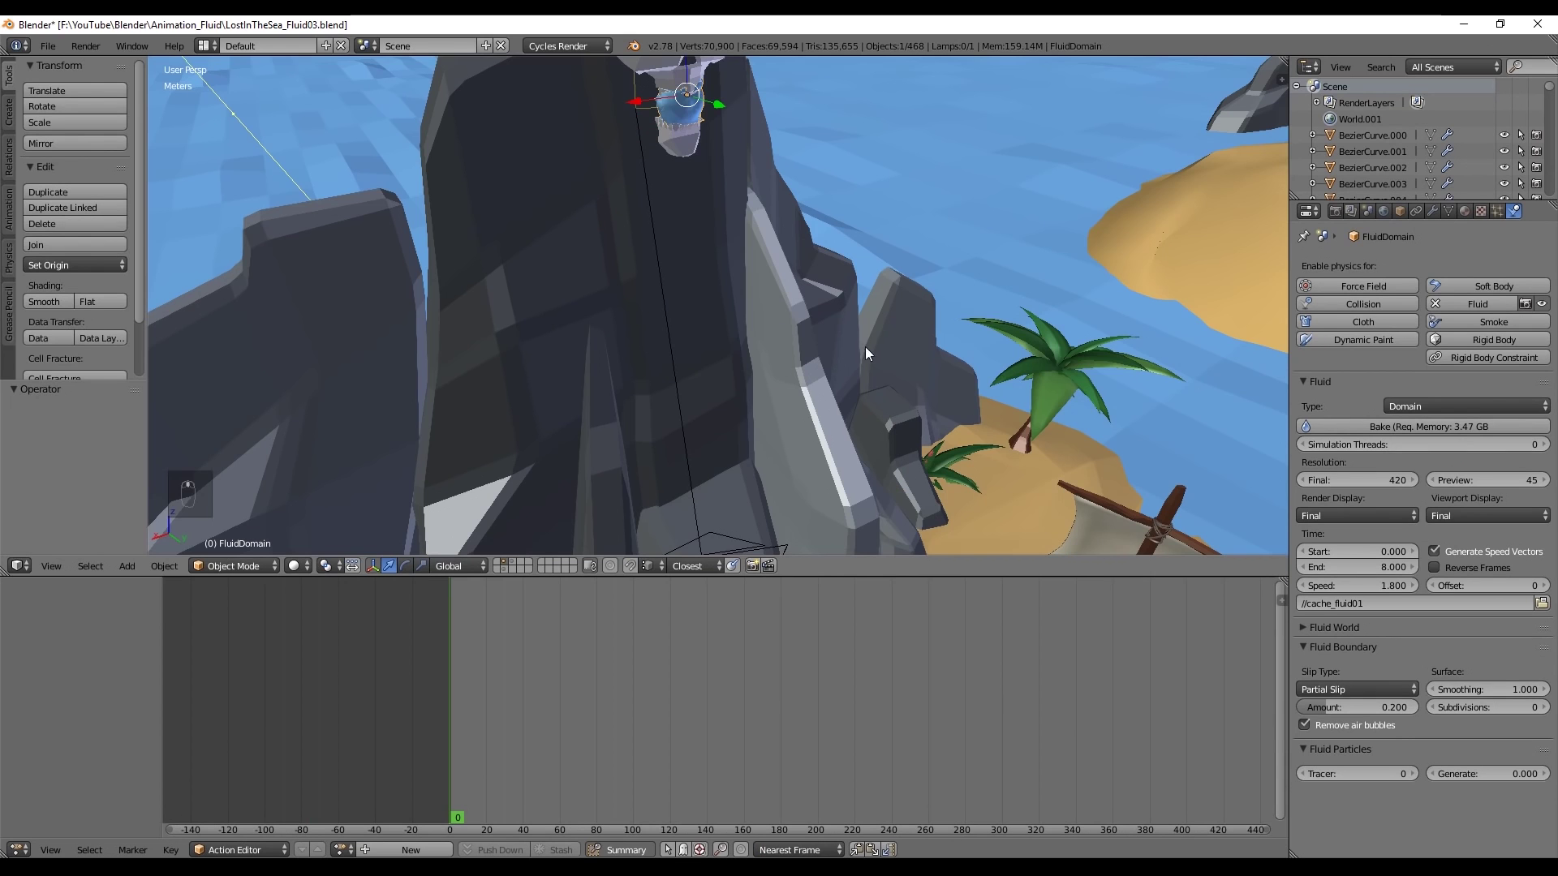
In LostInTheSea_Fluid03.blend, point the fluid domain's cache path to cache_fluid02 and scrub the timeline
middle_click_drag(865, 347, 883, 334)
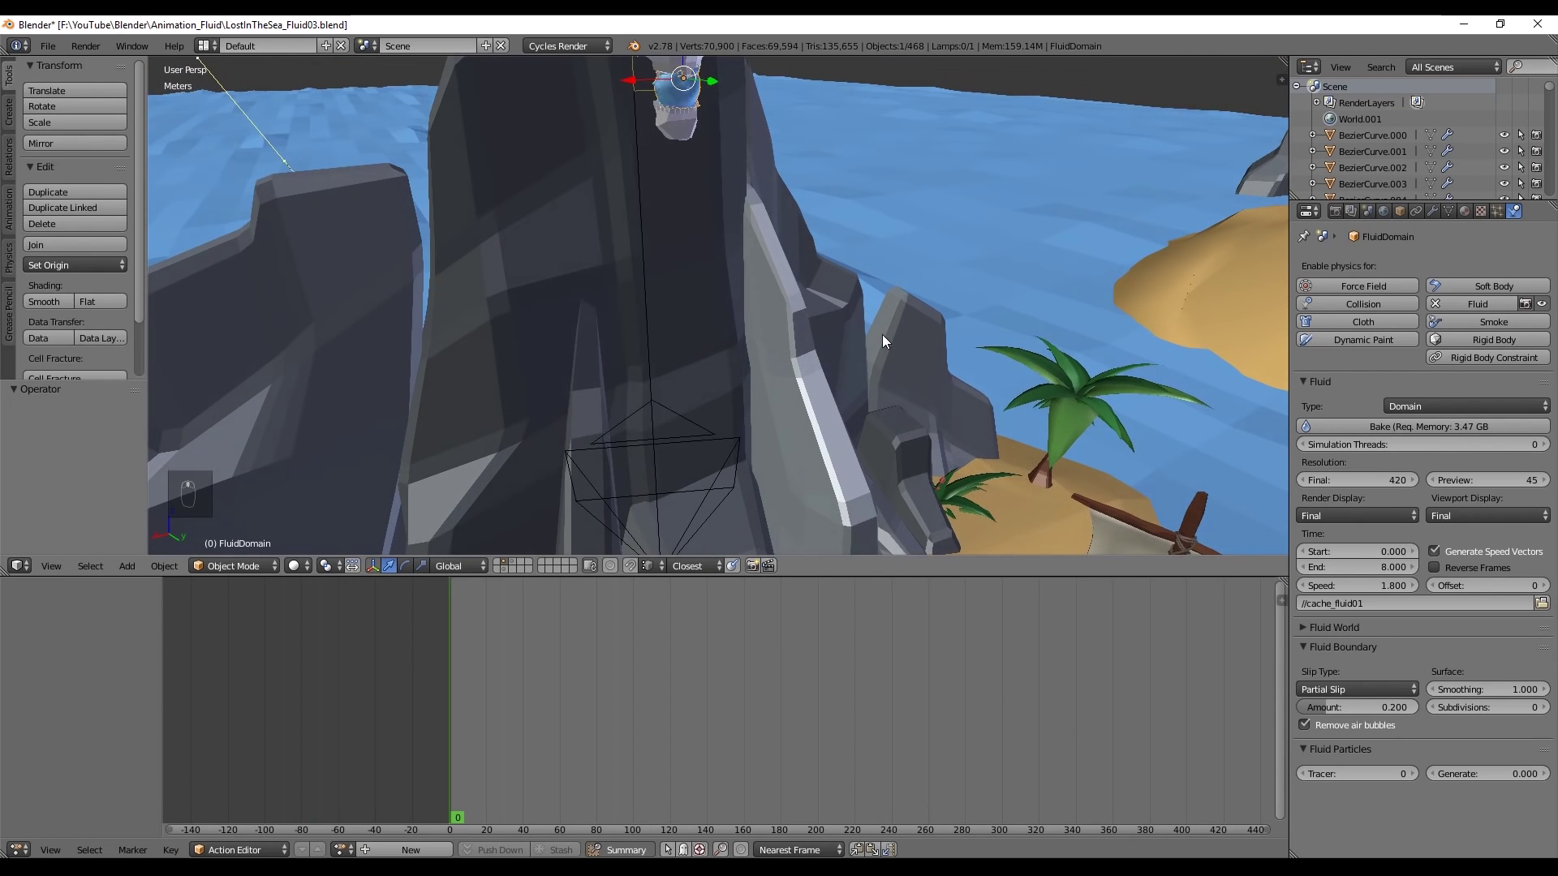
left_click(1541, 603)
left_click(290, 106)
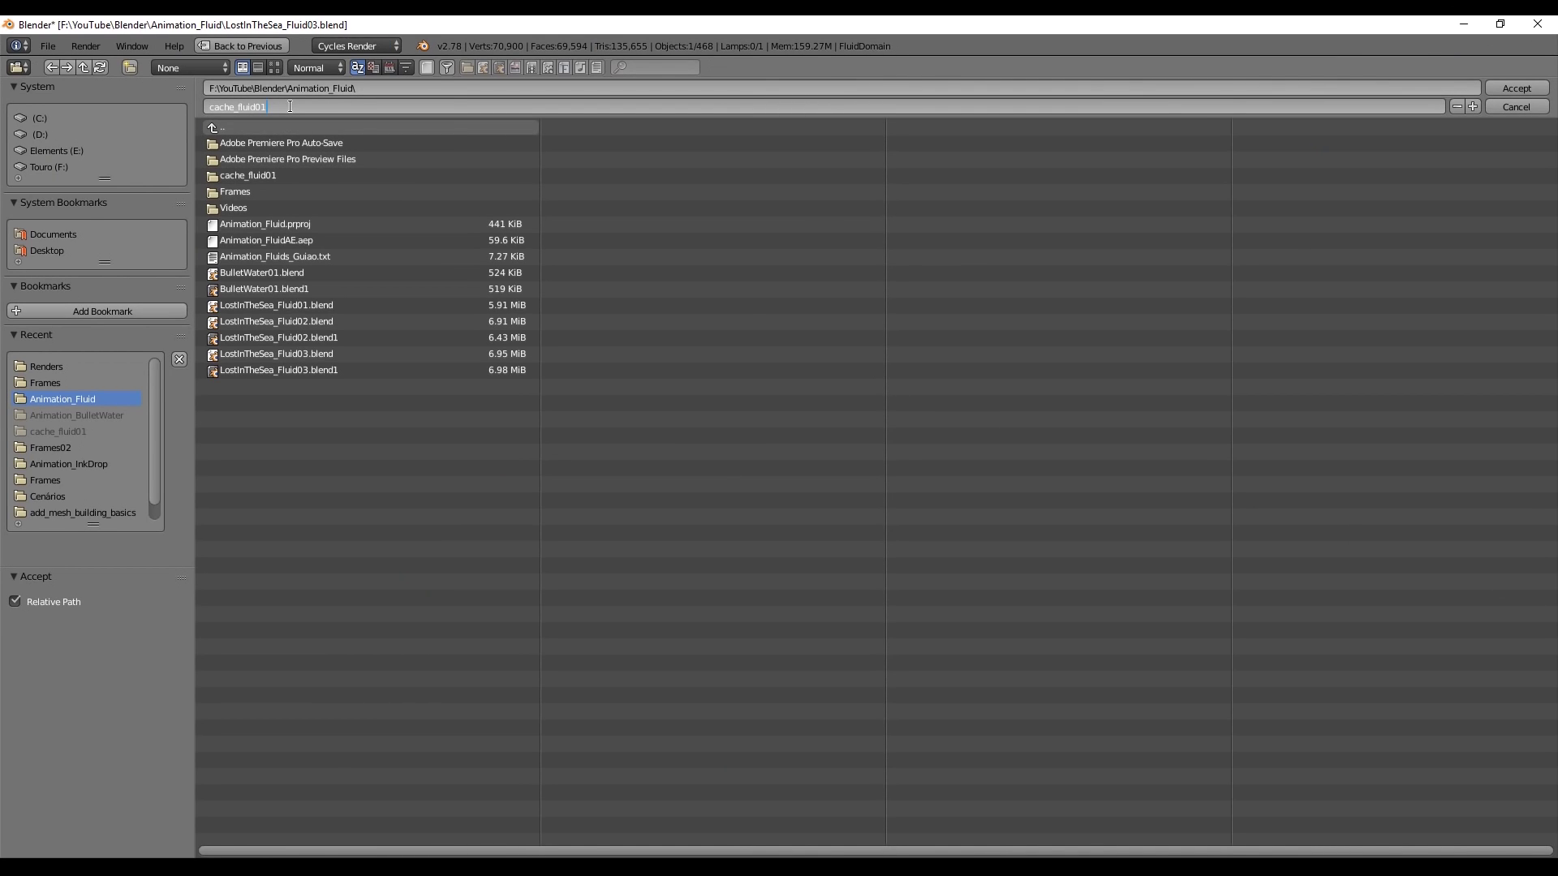
key("BackSpace")
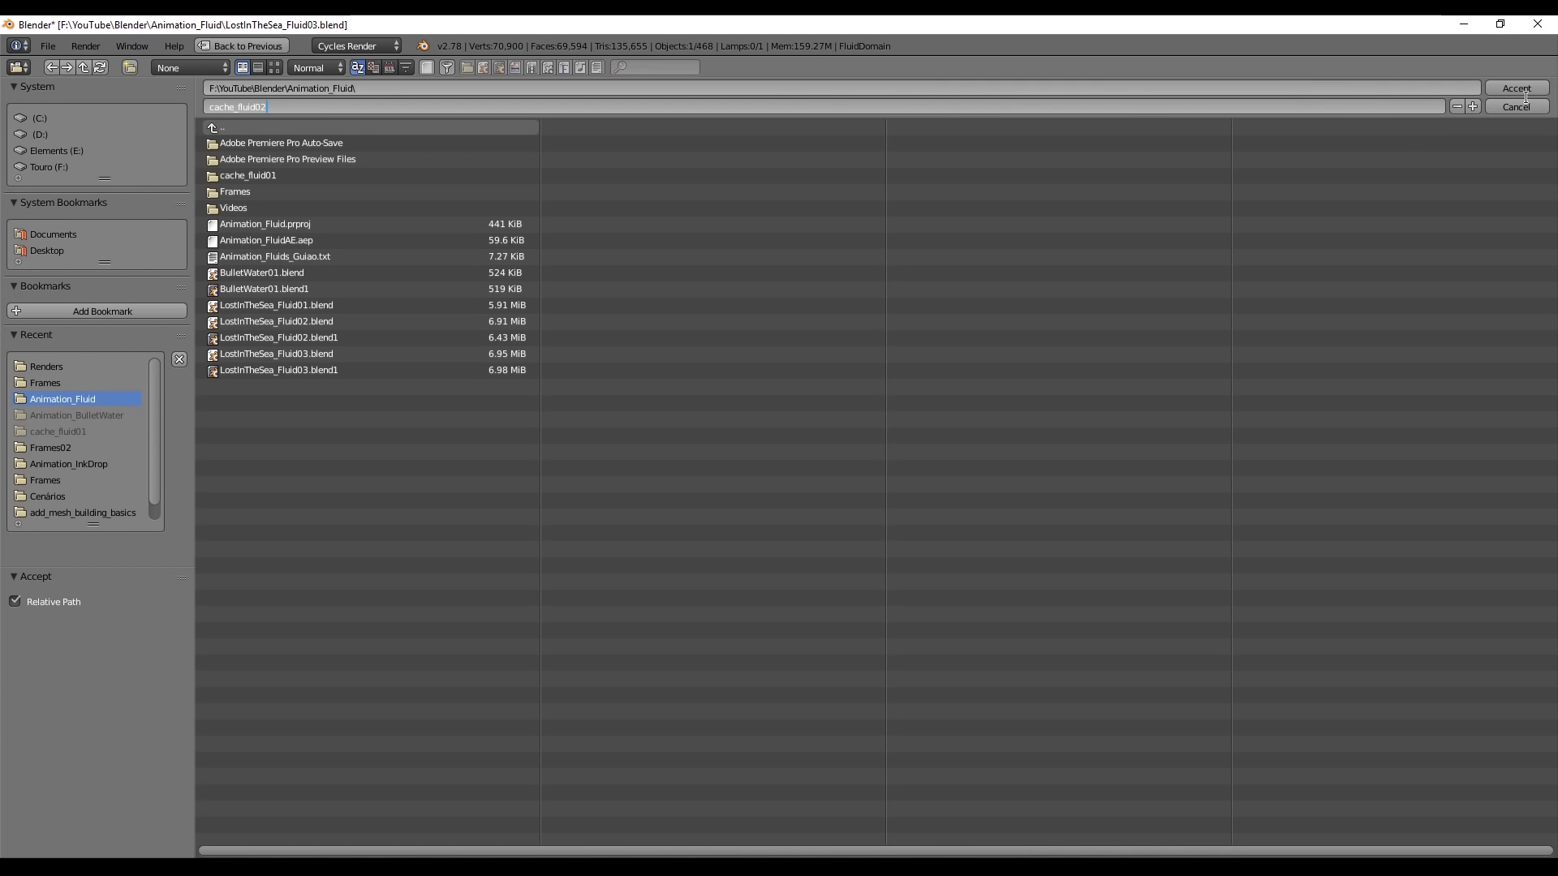
left_click(1525, 96)
left_click(1529, 90)
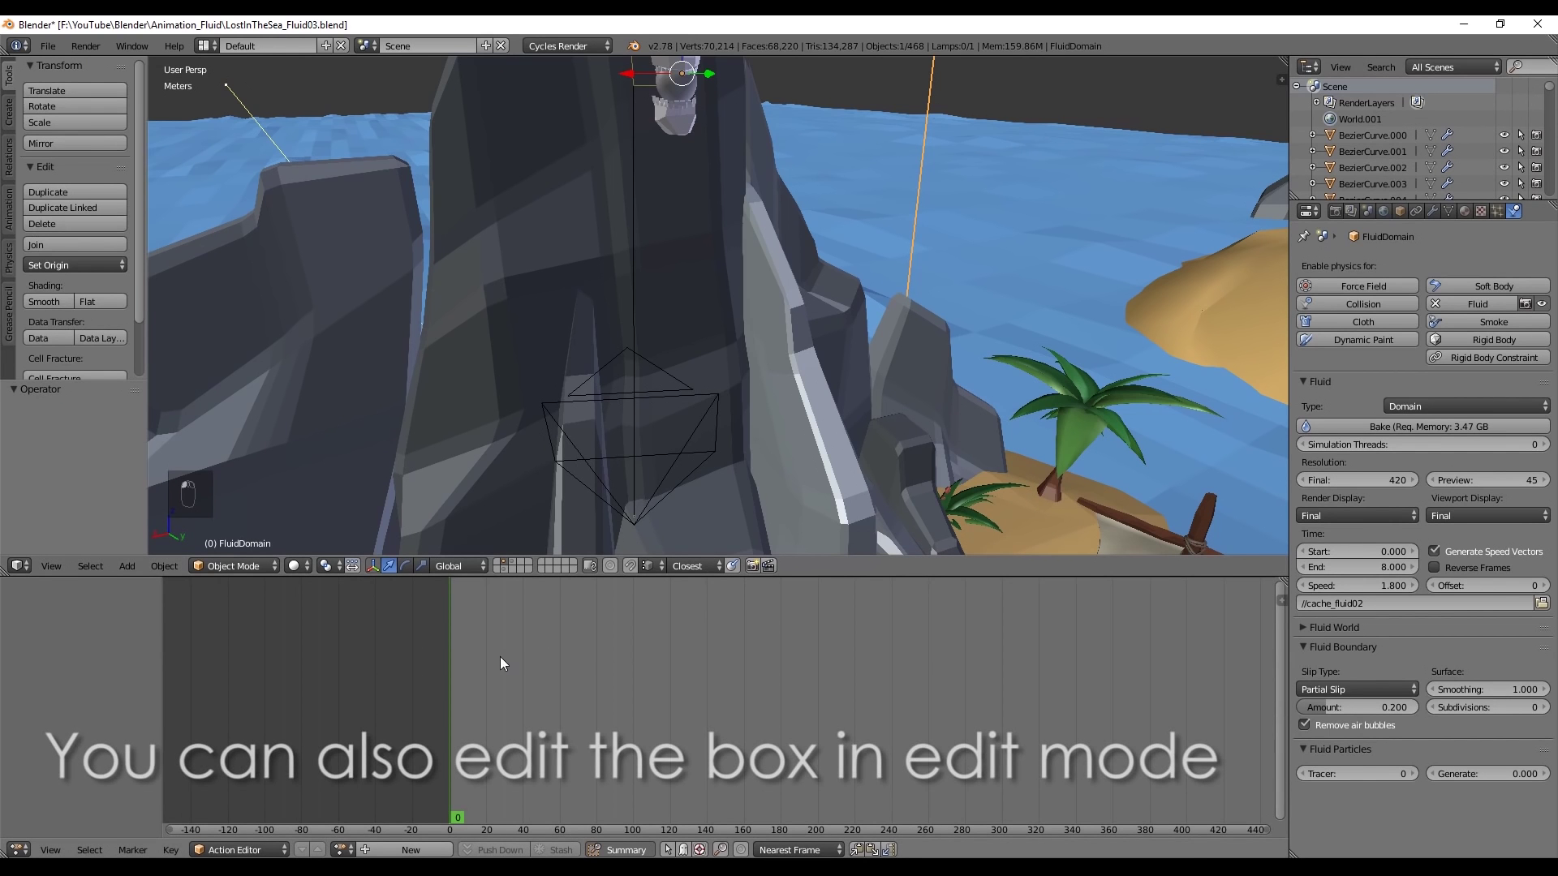
mouse_move(479, 661)
left_mouse_down()
mouse_move(515, 667)
mouse_move(450, 662)
left_mouse_up()
scroll(606, 396, "down", 8)
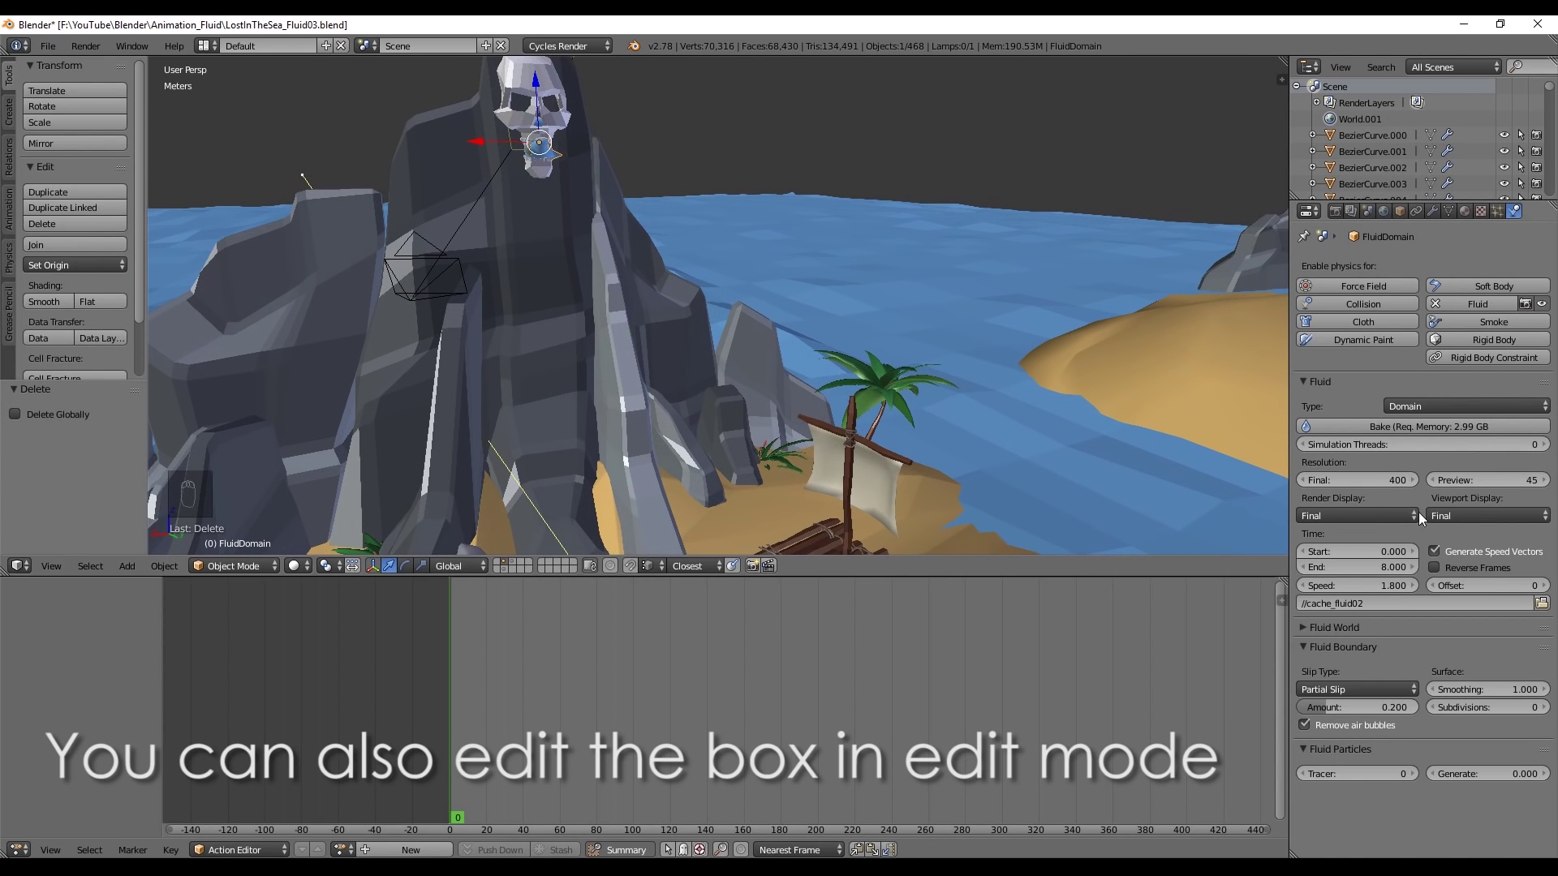
Point the fluid domain's cache path back to the cache_fluid01 folder and scrub the timeline to preview it
left_click(1541, 603)
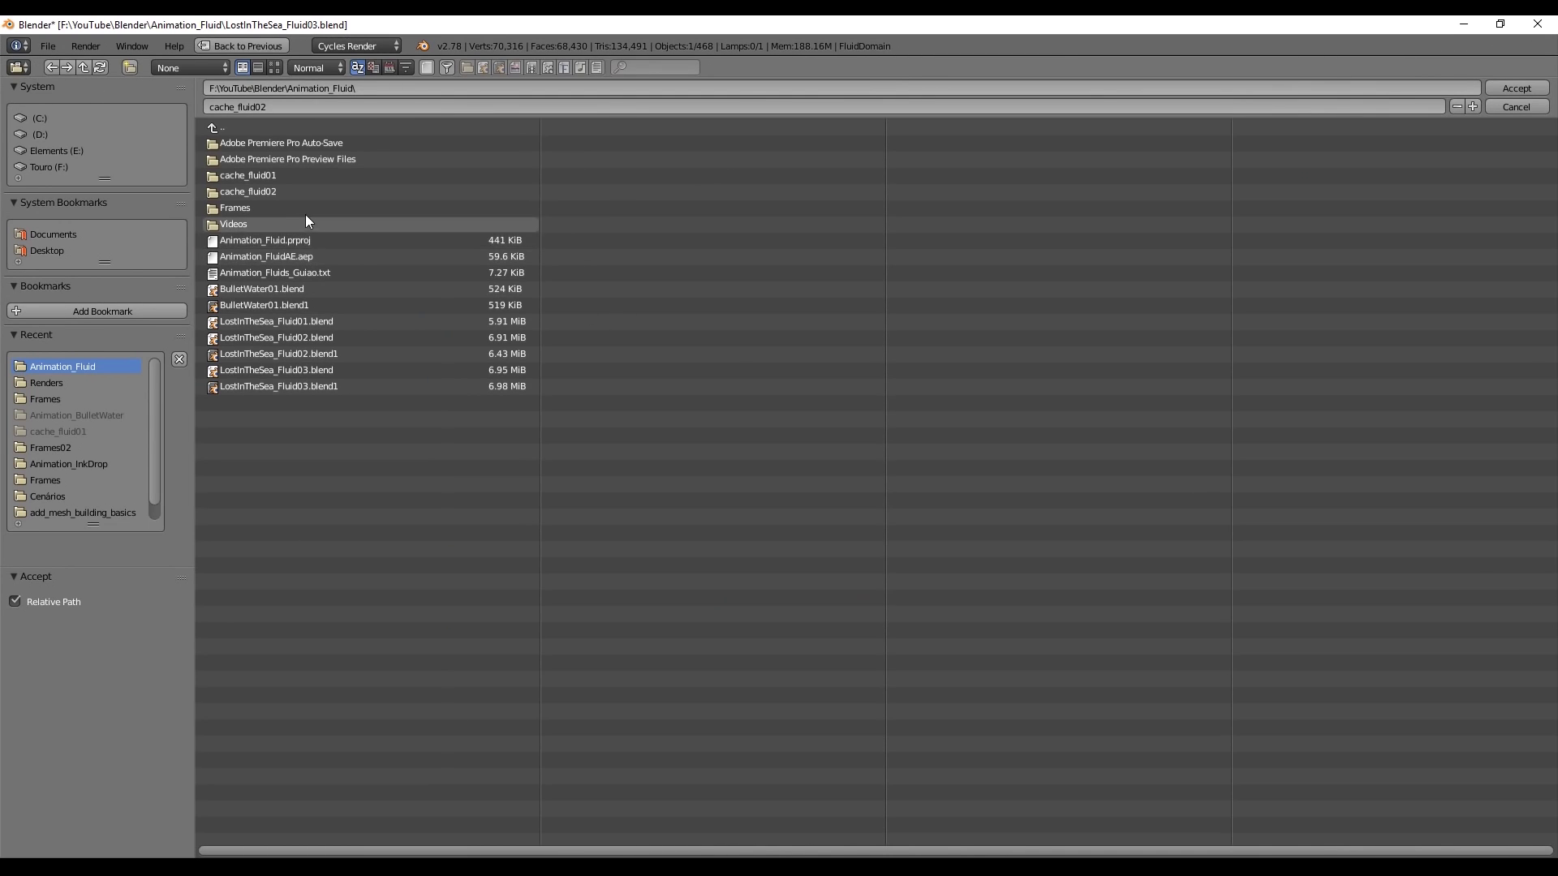
left_click(366, 106)
type("cach")
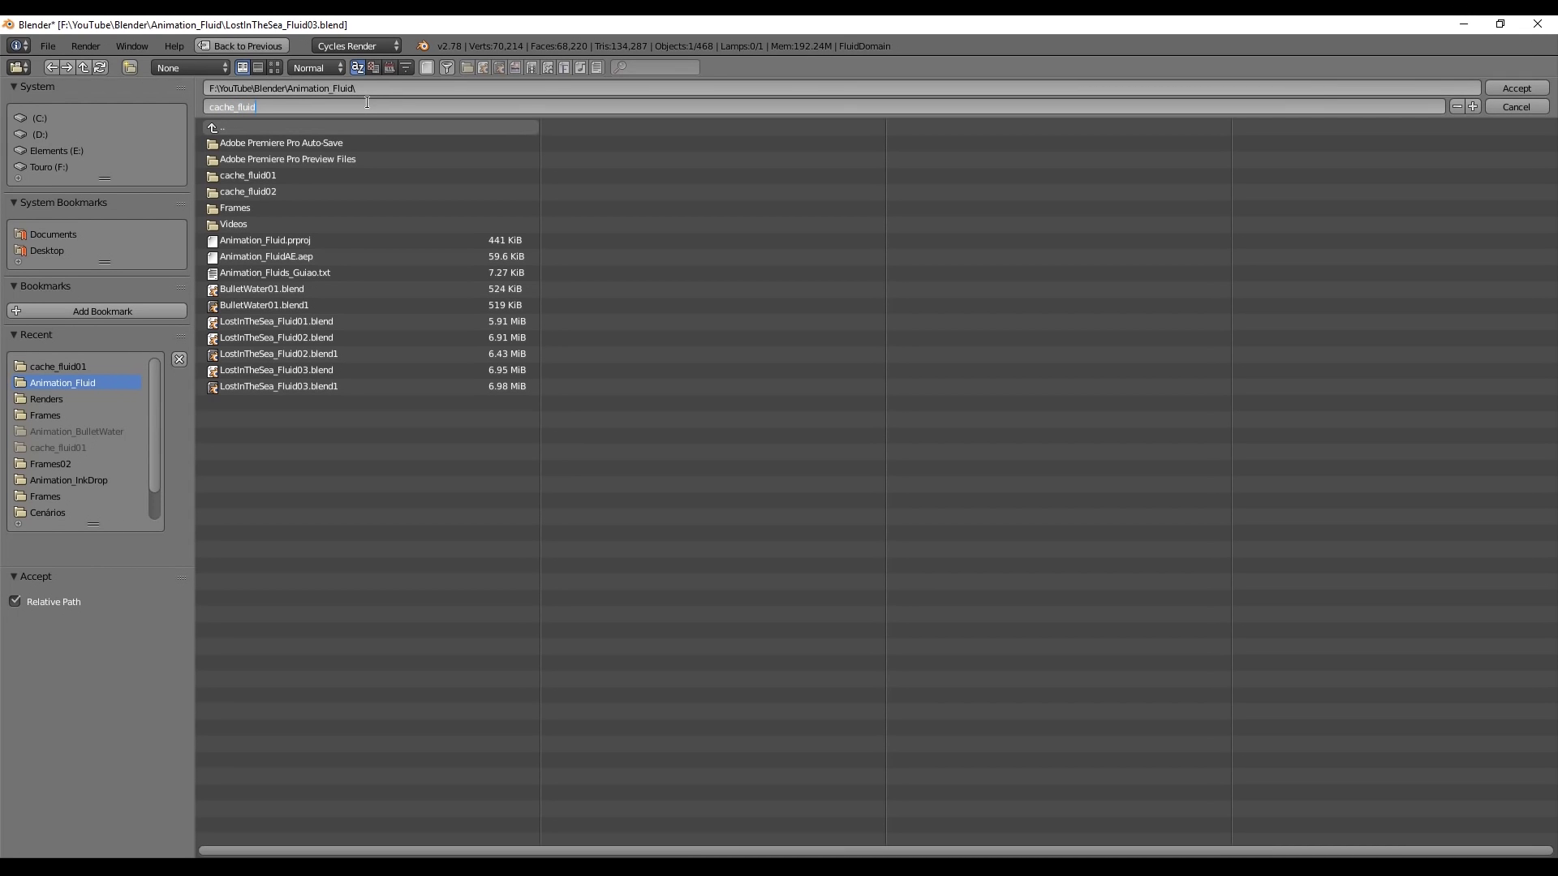
type("01")
key("Return")
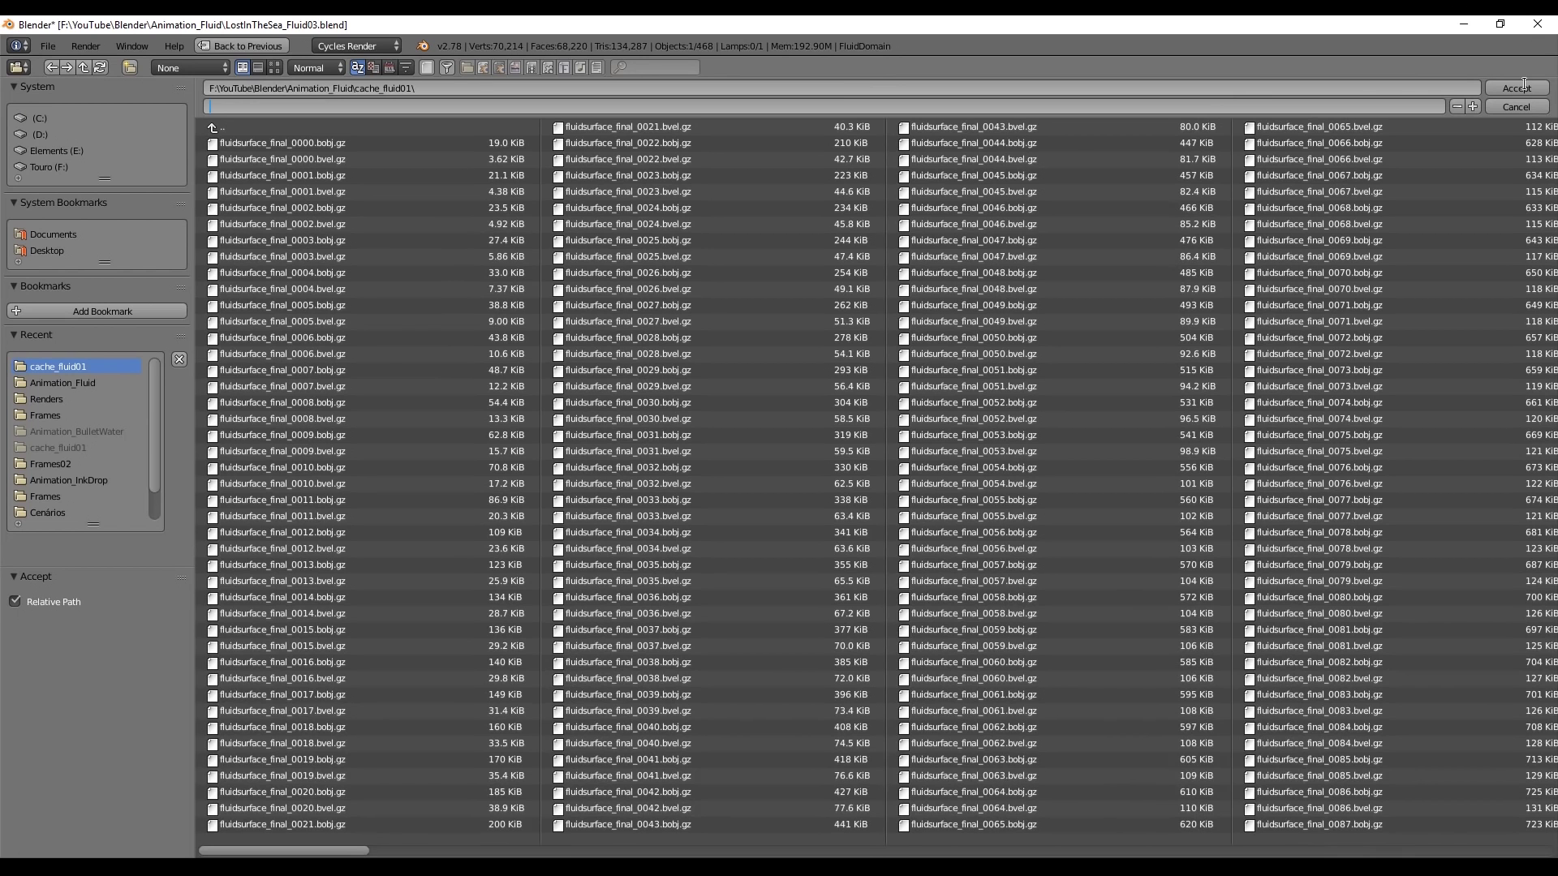
left_click(1516, 87)
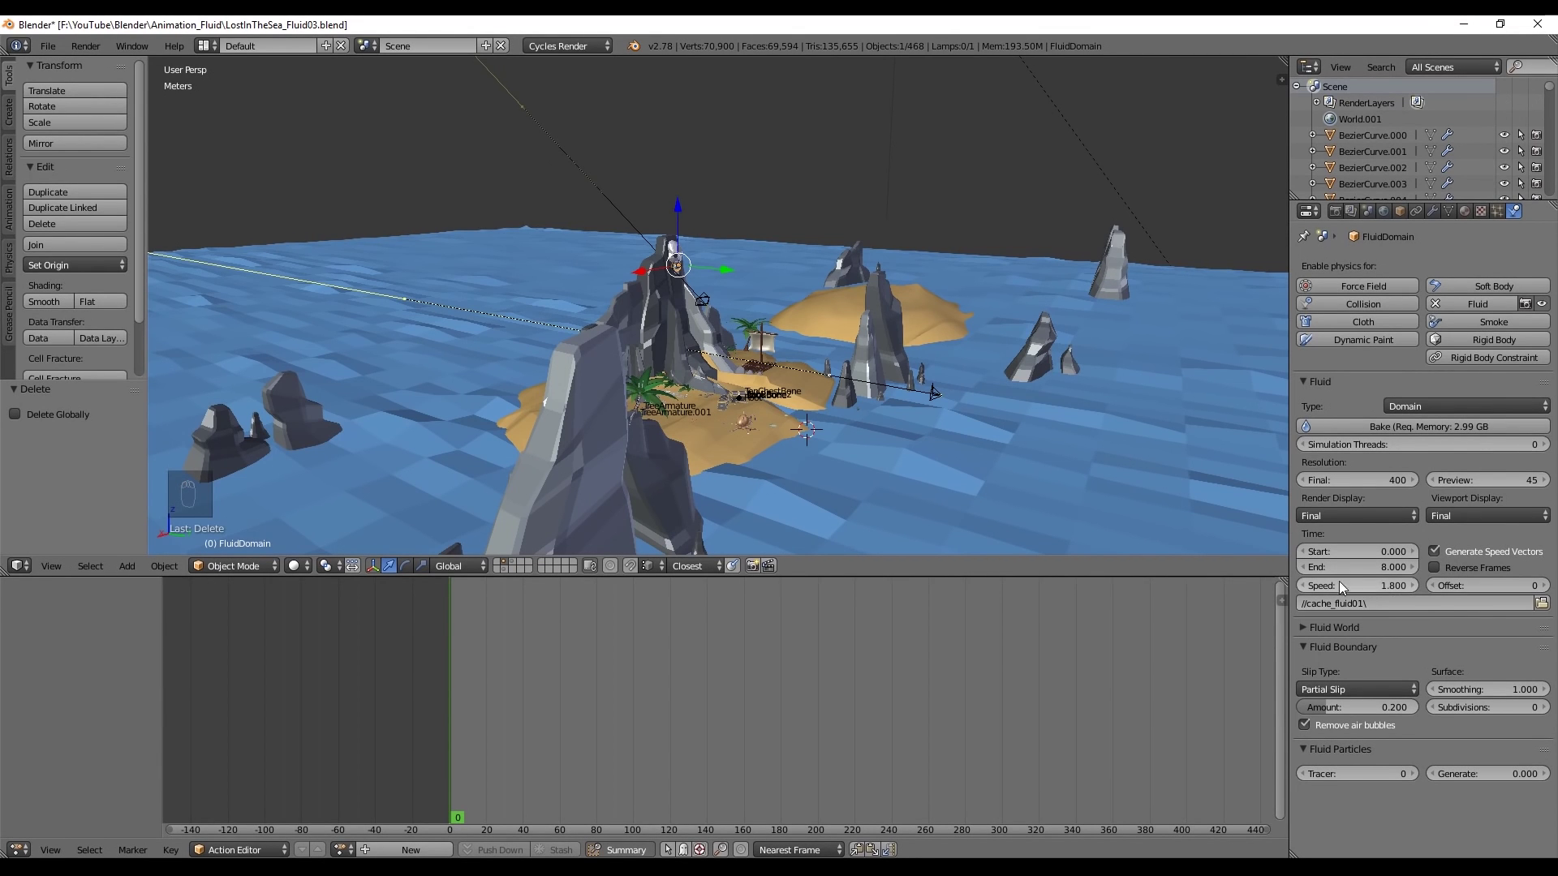
scroll(931, 422, "up", 6)
left_click_drag(456, 658, 672, 690)
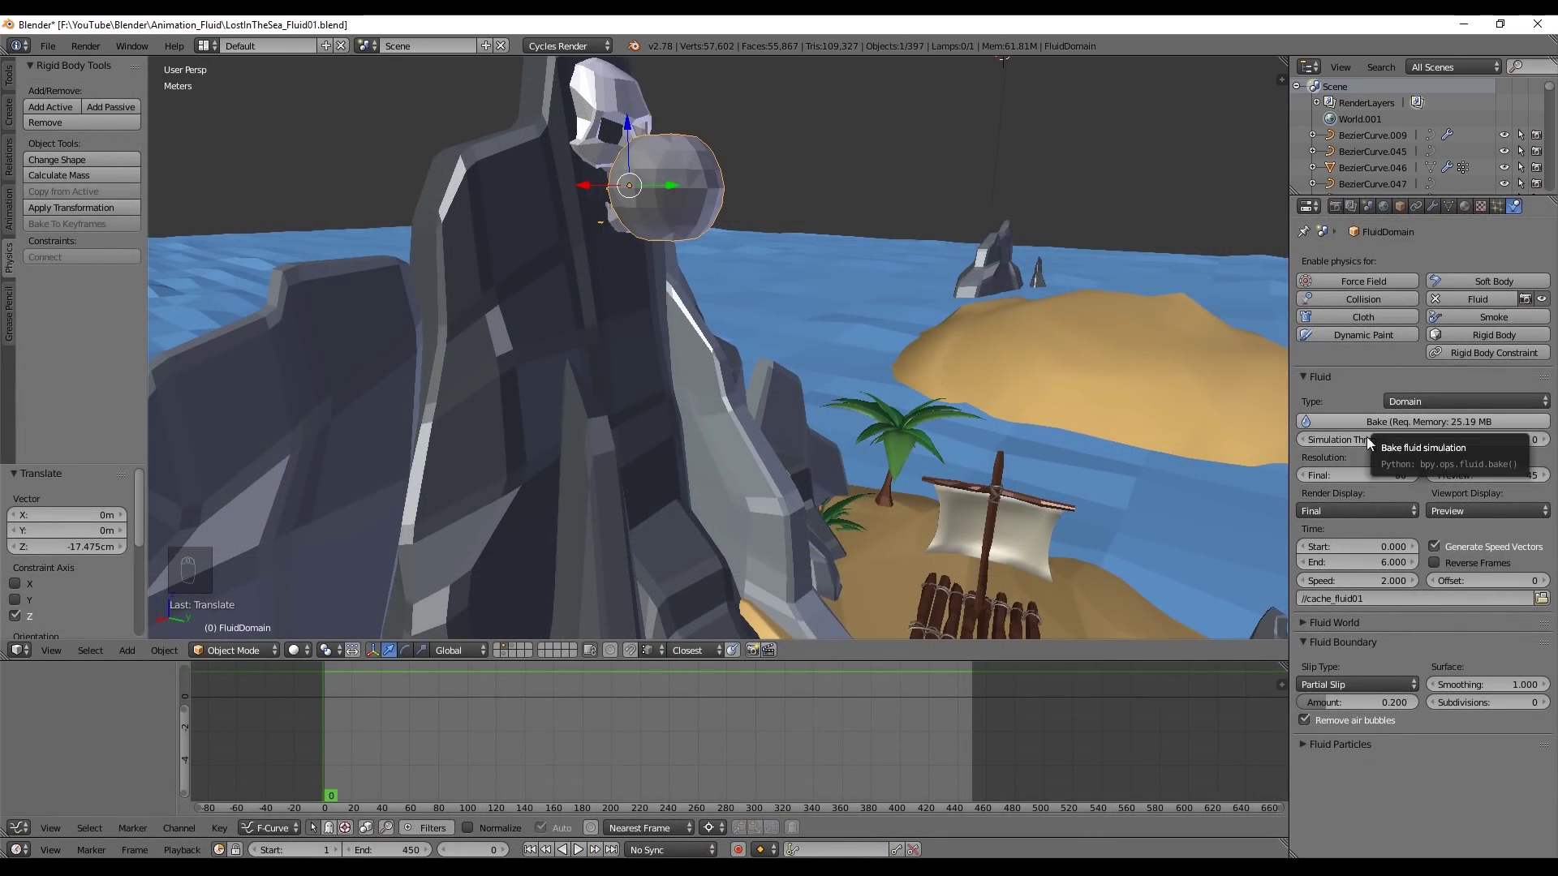
In LostInTheSea_Fluid01.blend, set the fluid domain's final resolution to 100
key("KP_0")
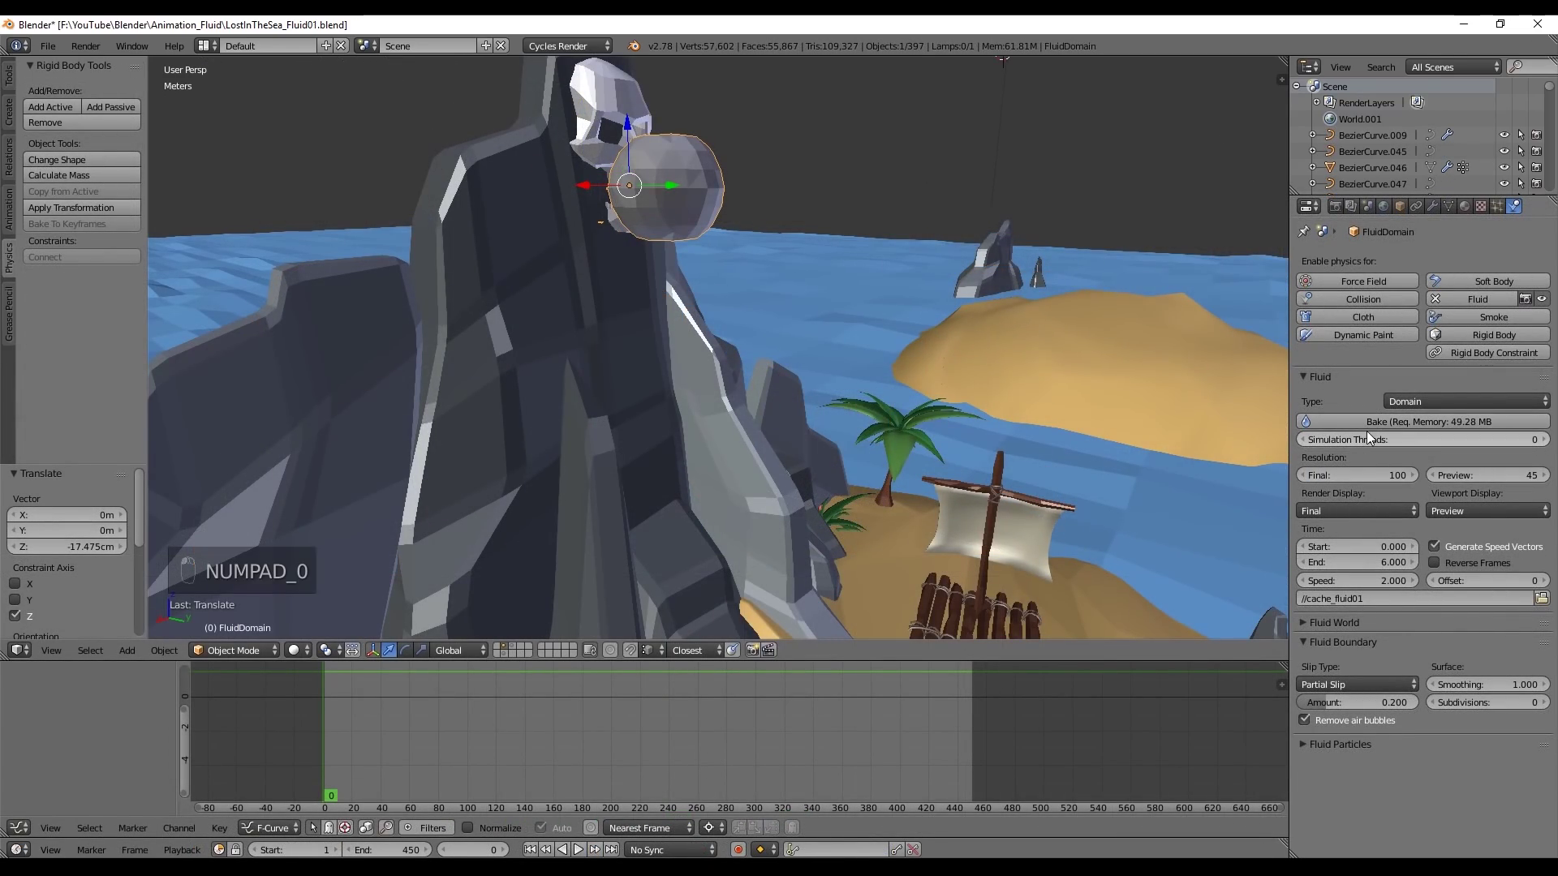
key("z")
Move the inflow_Source sphere between the skull's jaws and scale it by 0.9
scroll(710, 202, "up", 3)
middle_click_drag(709, 202, 791, 316, "shift")
right_click(690, 262)
right_click(687, 270)
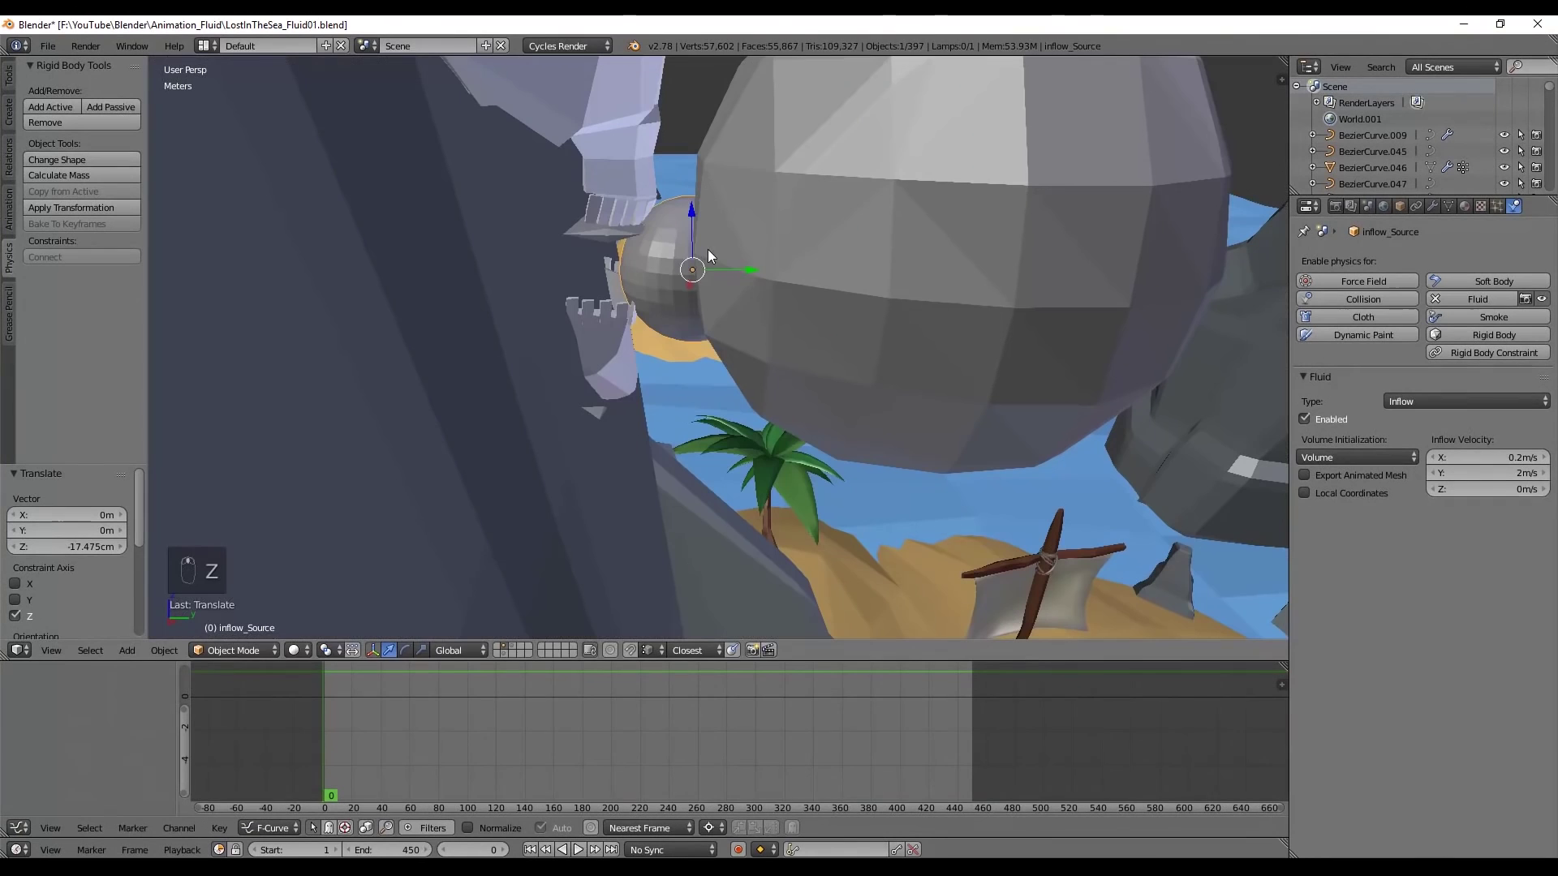
left_click_drag(629, 234, 630, 213)
key("s")
left_click(629, 220)
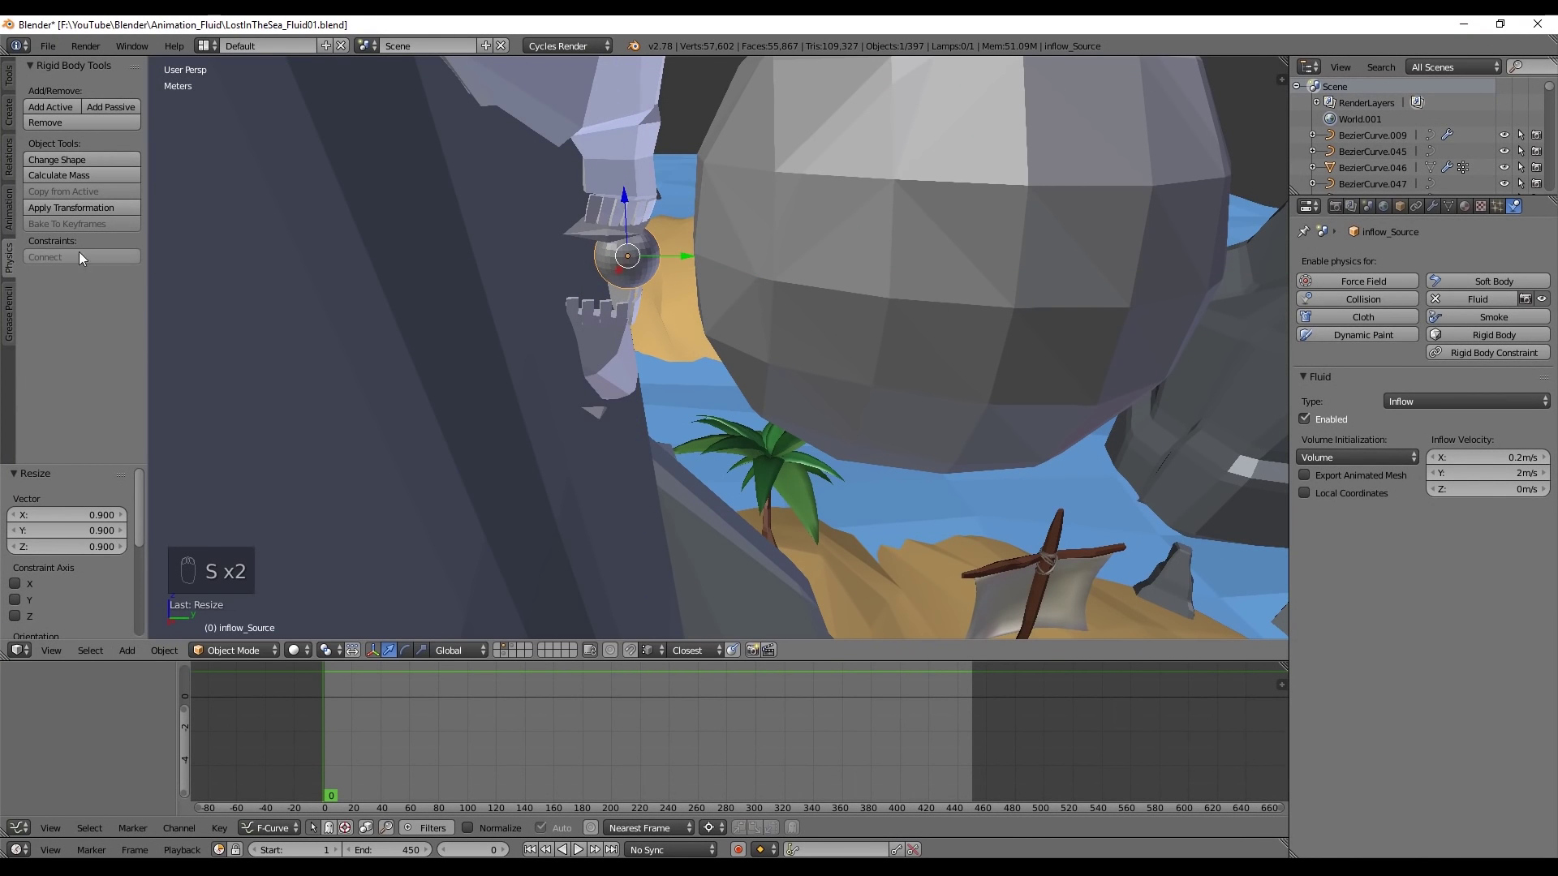
Apply smooth shading to the inflow_Source sphere and shrink it further, ending with a scale of 0.894
left_click(9, 75)
left_click(51, 301)
scroll(677, 219, "up", 2)
mouse_move(661, 268)
middle_mouse_down()
mouse_move(676, 219)
mouse_move(684, 289)
middle_mouse_up()
key("s")
left_click(667, 244)
key("s")
left_click(683, 251)
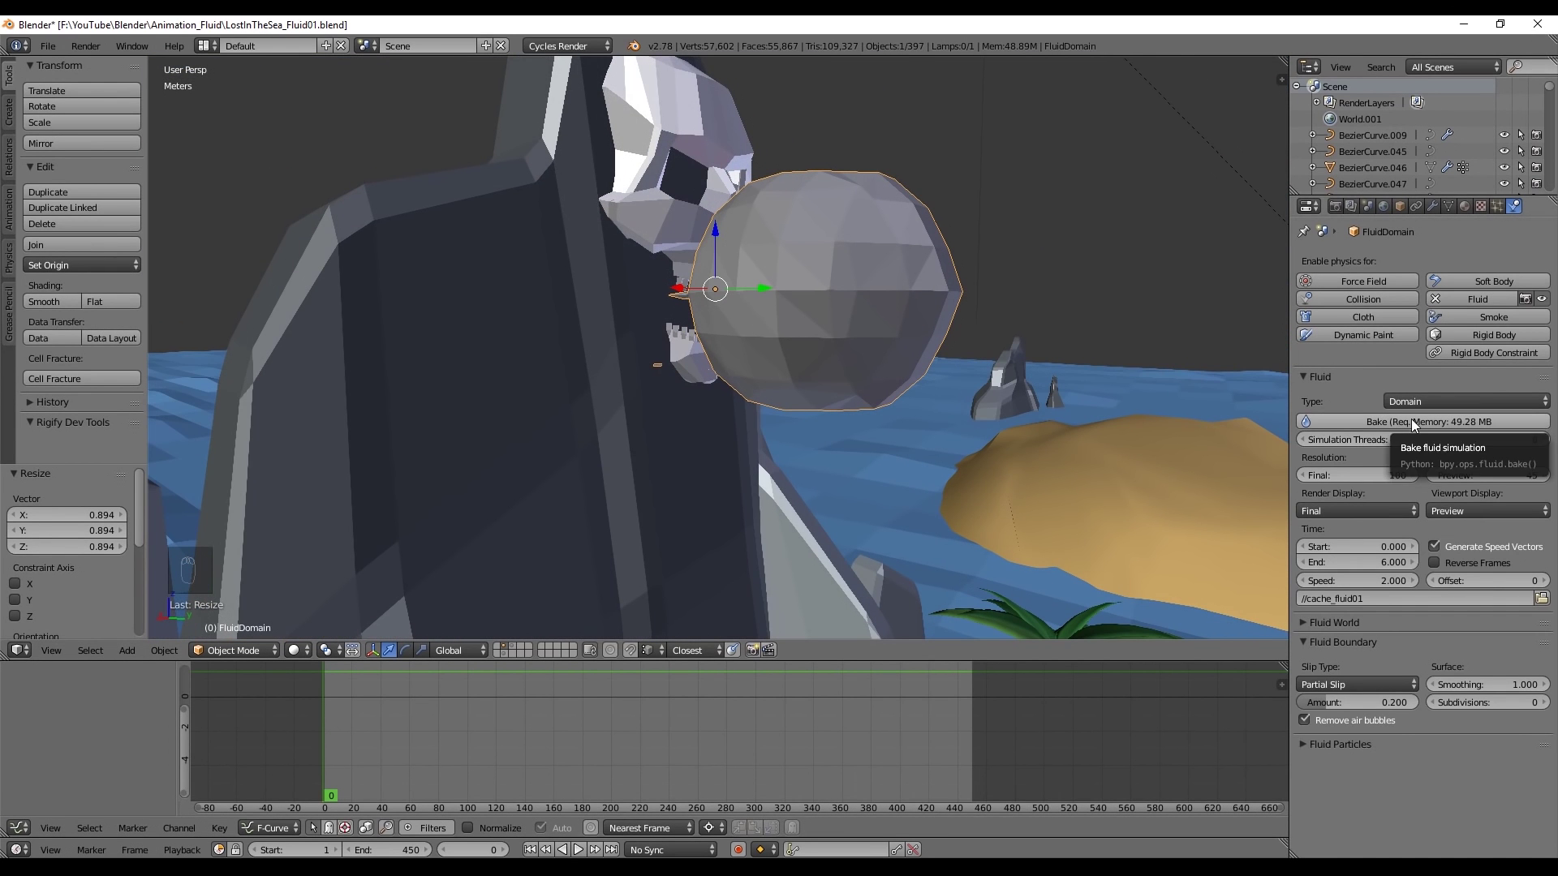
Bake the fluid simulation, play it briefly, deselect everything and return to frame 0
left_click(1412, 422)
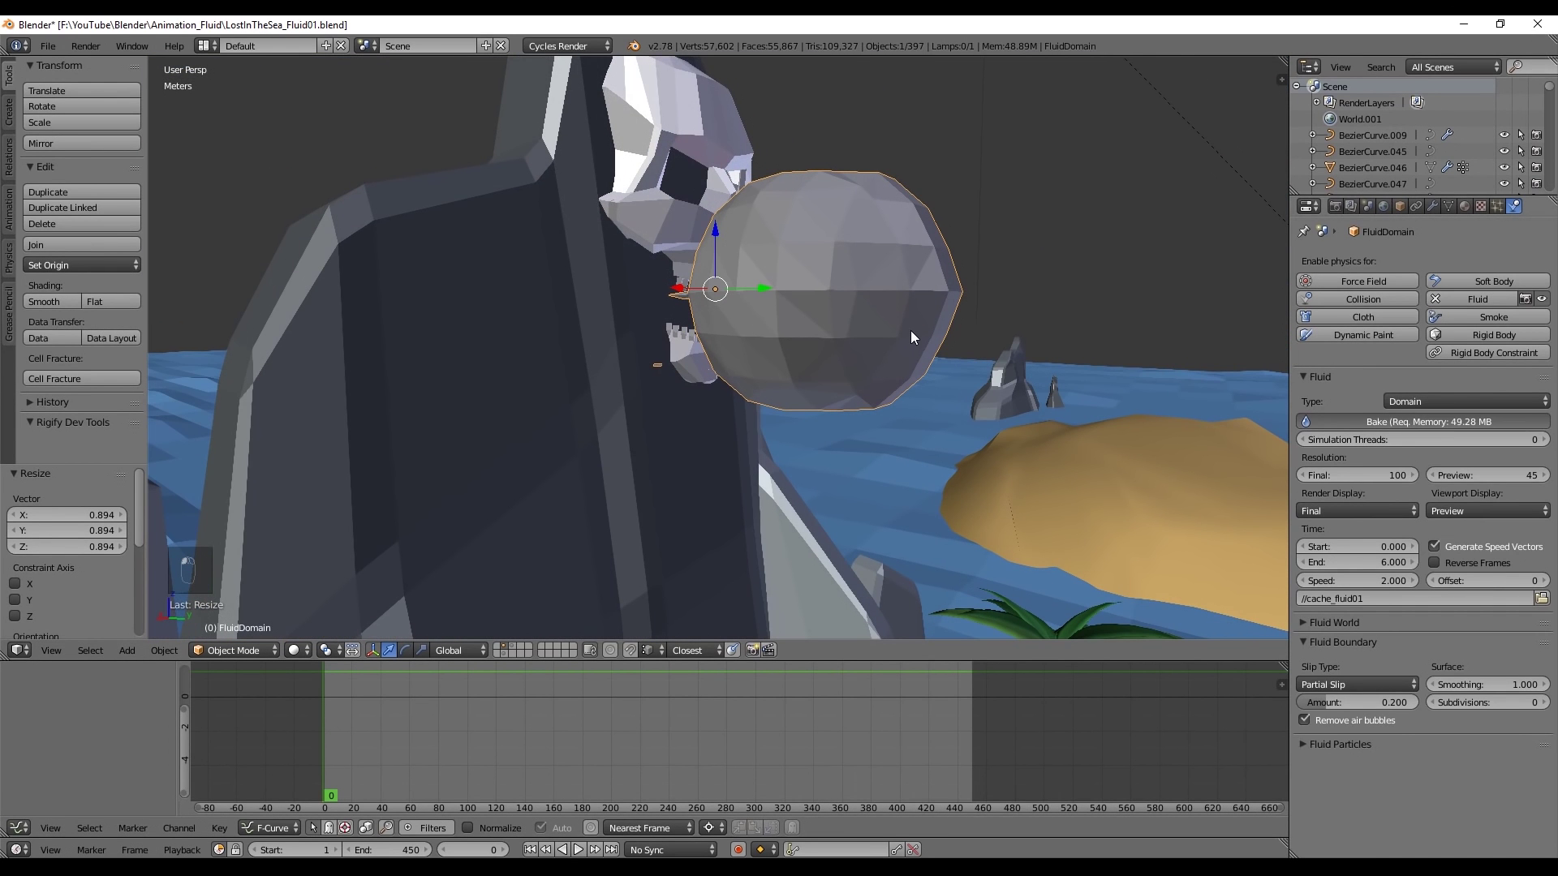
scroll(621, 335, "down", 10)
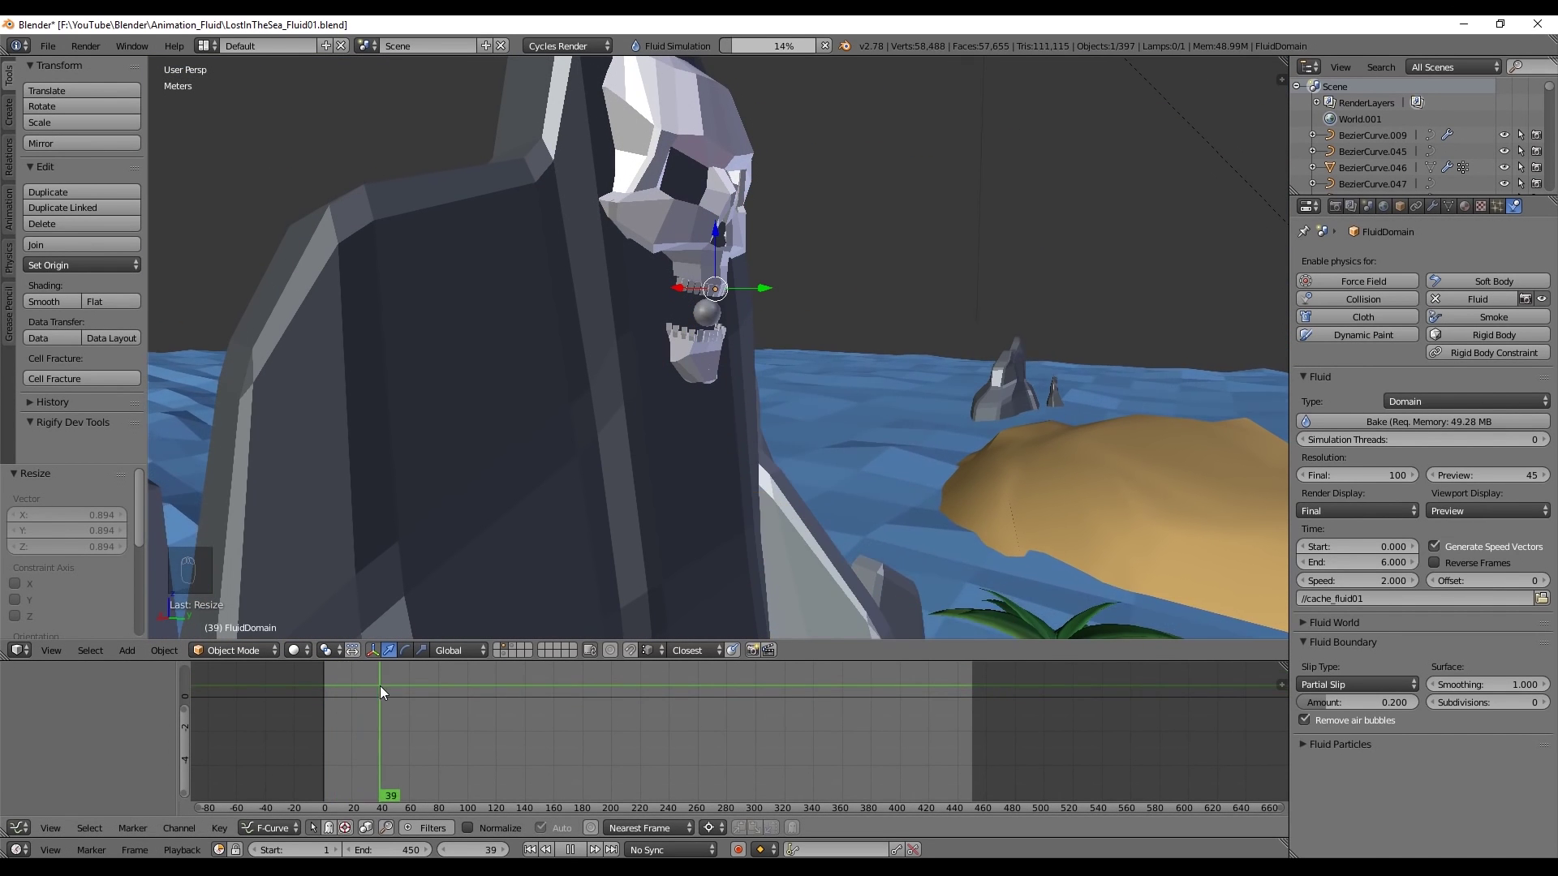
key("alt+a")
key("a")
left_click_drag(450, 684, 316, 667)
scroll(739, 391, "up", 6)
middle_click_drag(731, 260, 738, 391, "shift")
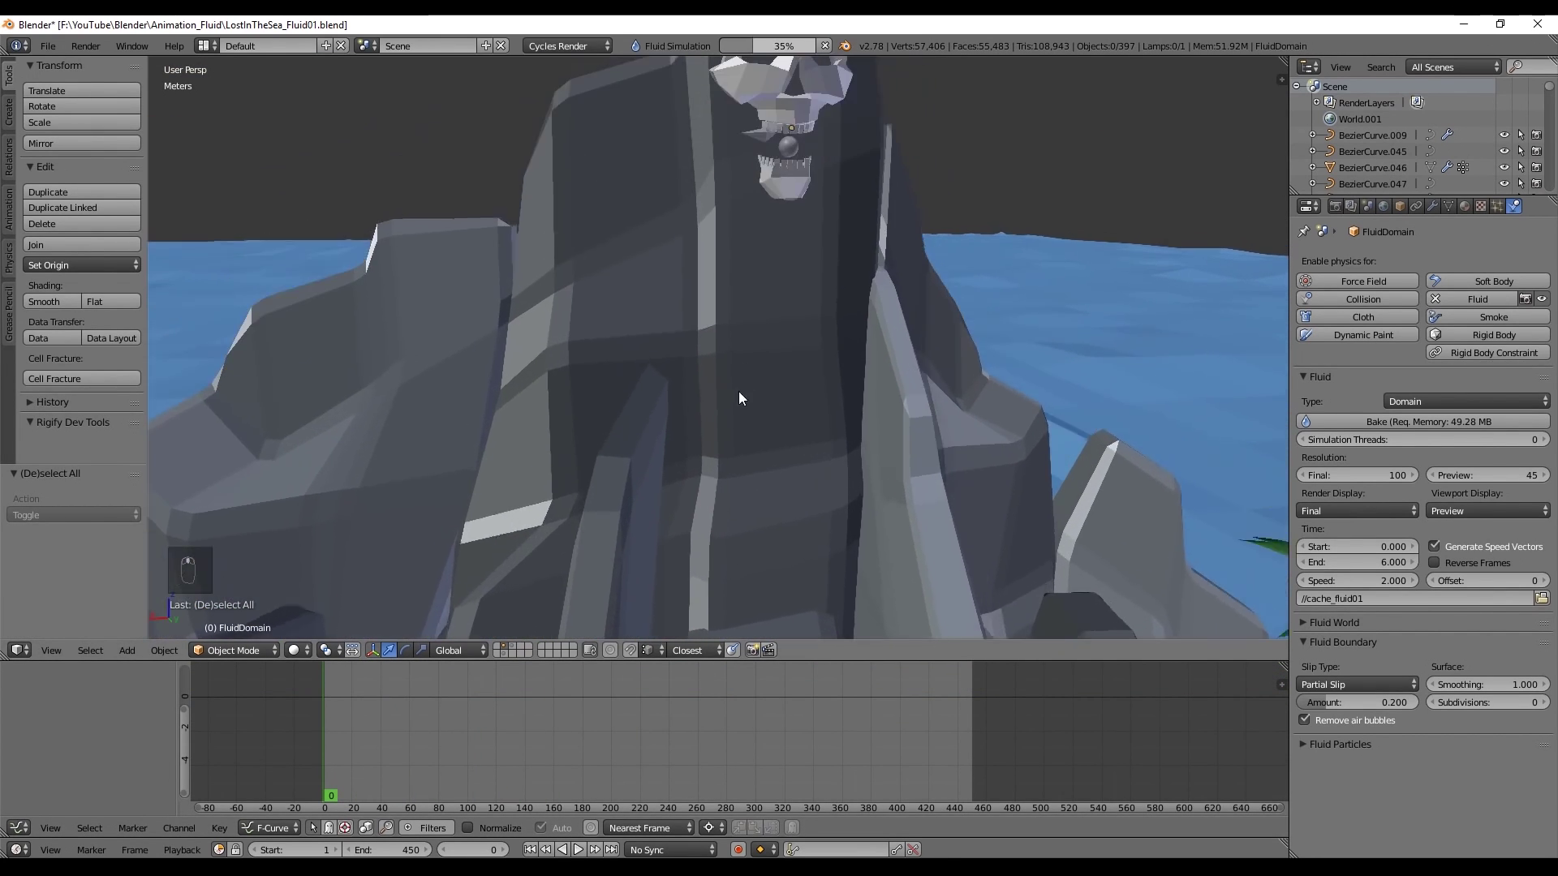
Scale the inflow_Source sphere by 0.878, shift it -6.006 cm along Y, and scale it by 1.044
middle_click_drag(762, 202, 773, 403, "shift")
key("s")
left_click(580, 409)
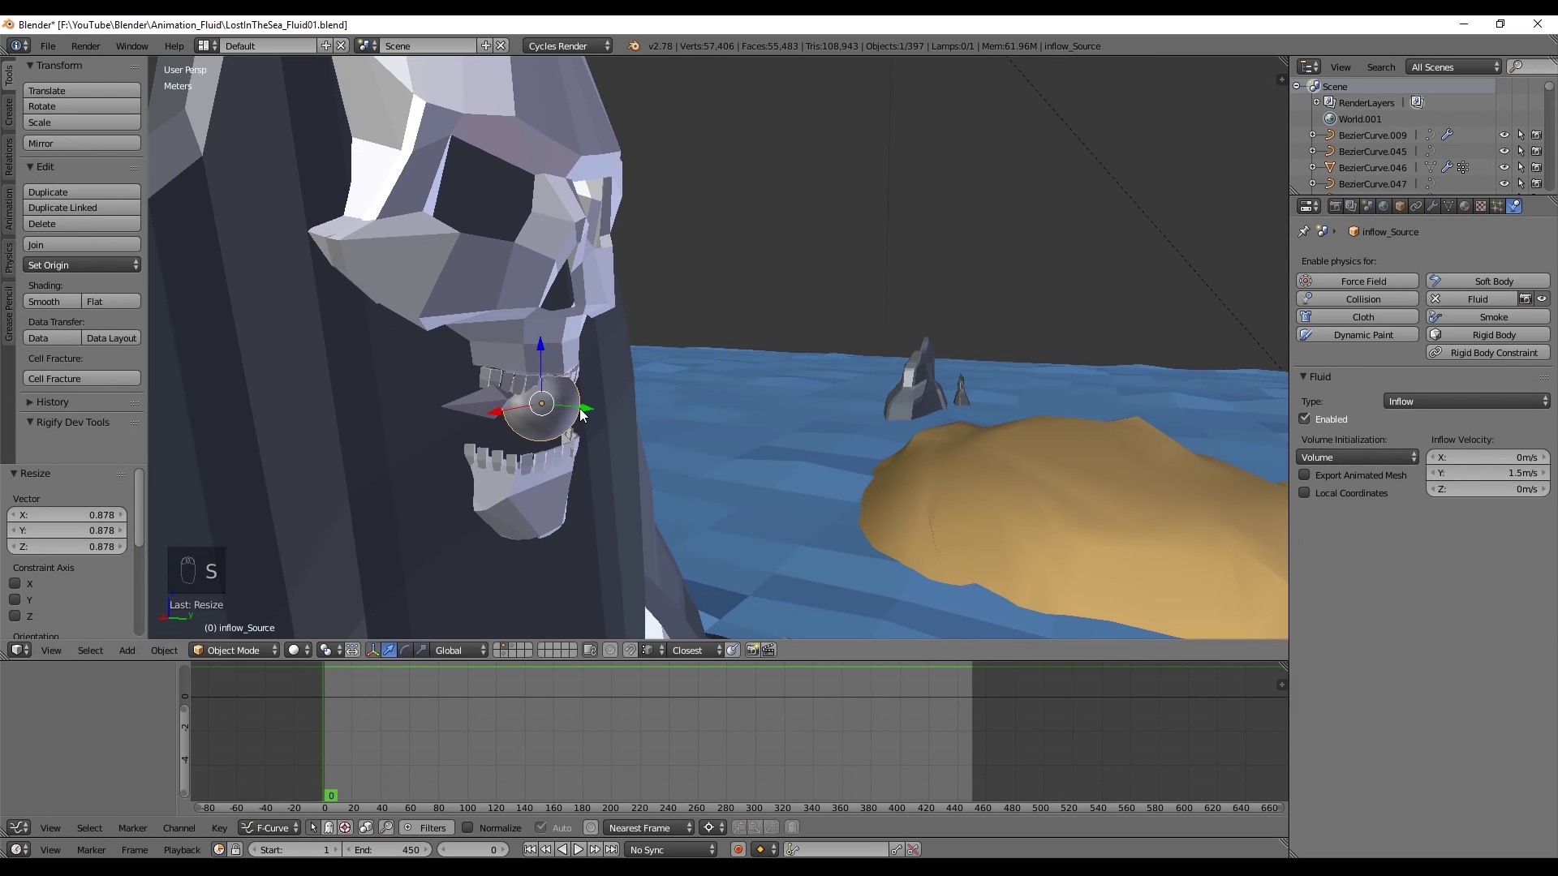
left_click_drag(581, 410, 583, 410)
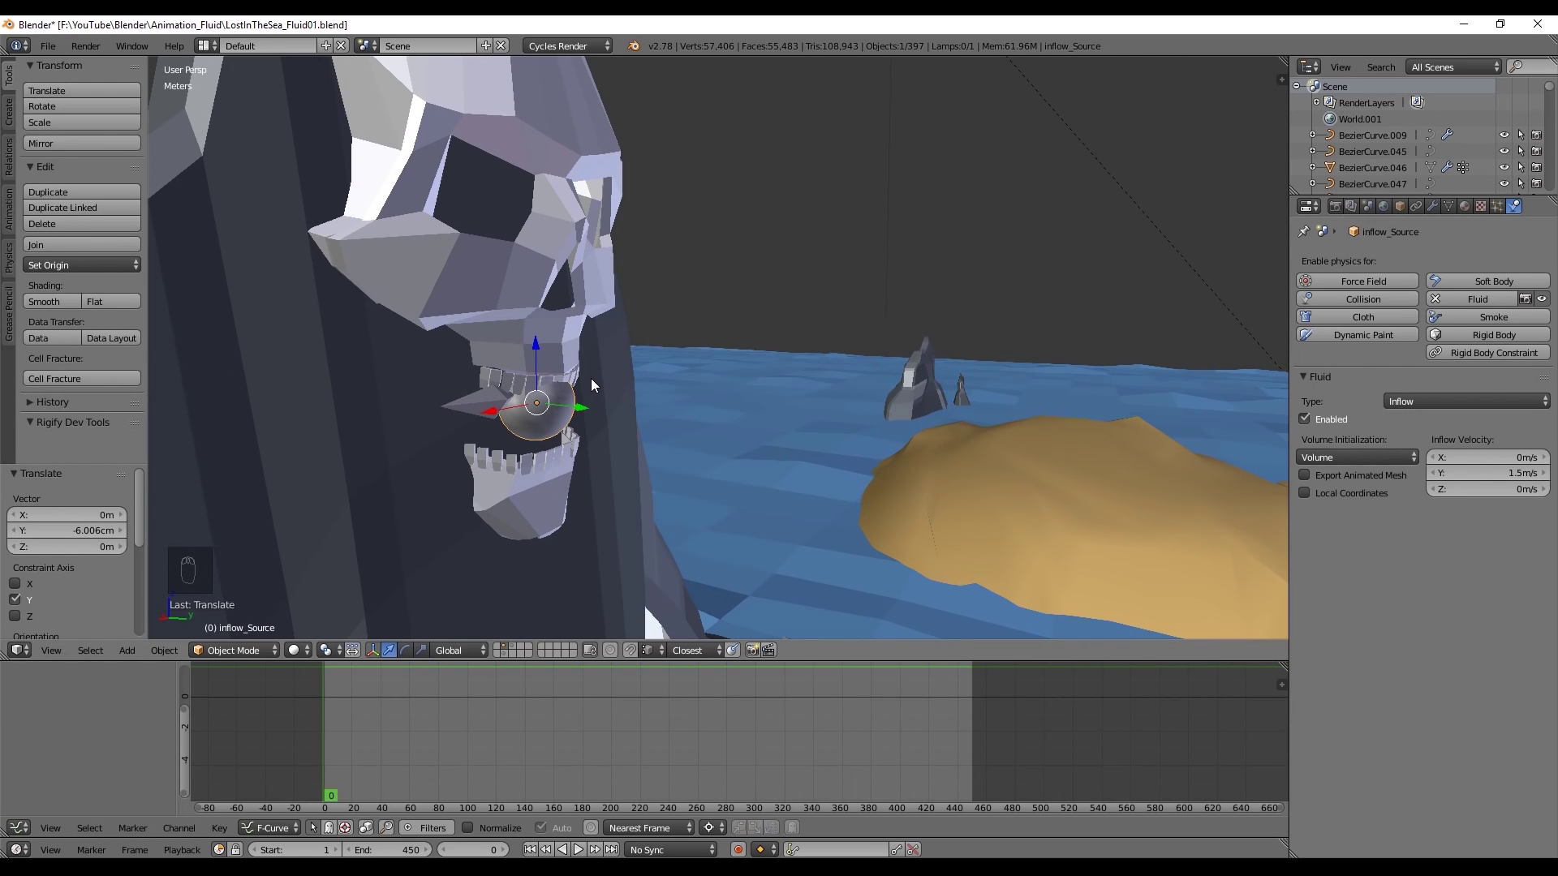
key("s")
left_click(654, 354)
Select the fluid domain, scrub to about frame 75 and play the animation to examine the water running over the island
right_click(496, 407)
left_click_drag(354, 682, 432, 680)
scroll(632, 550, "down", 8)
middle_click_drag(724, 500, 469, 631)
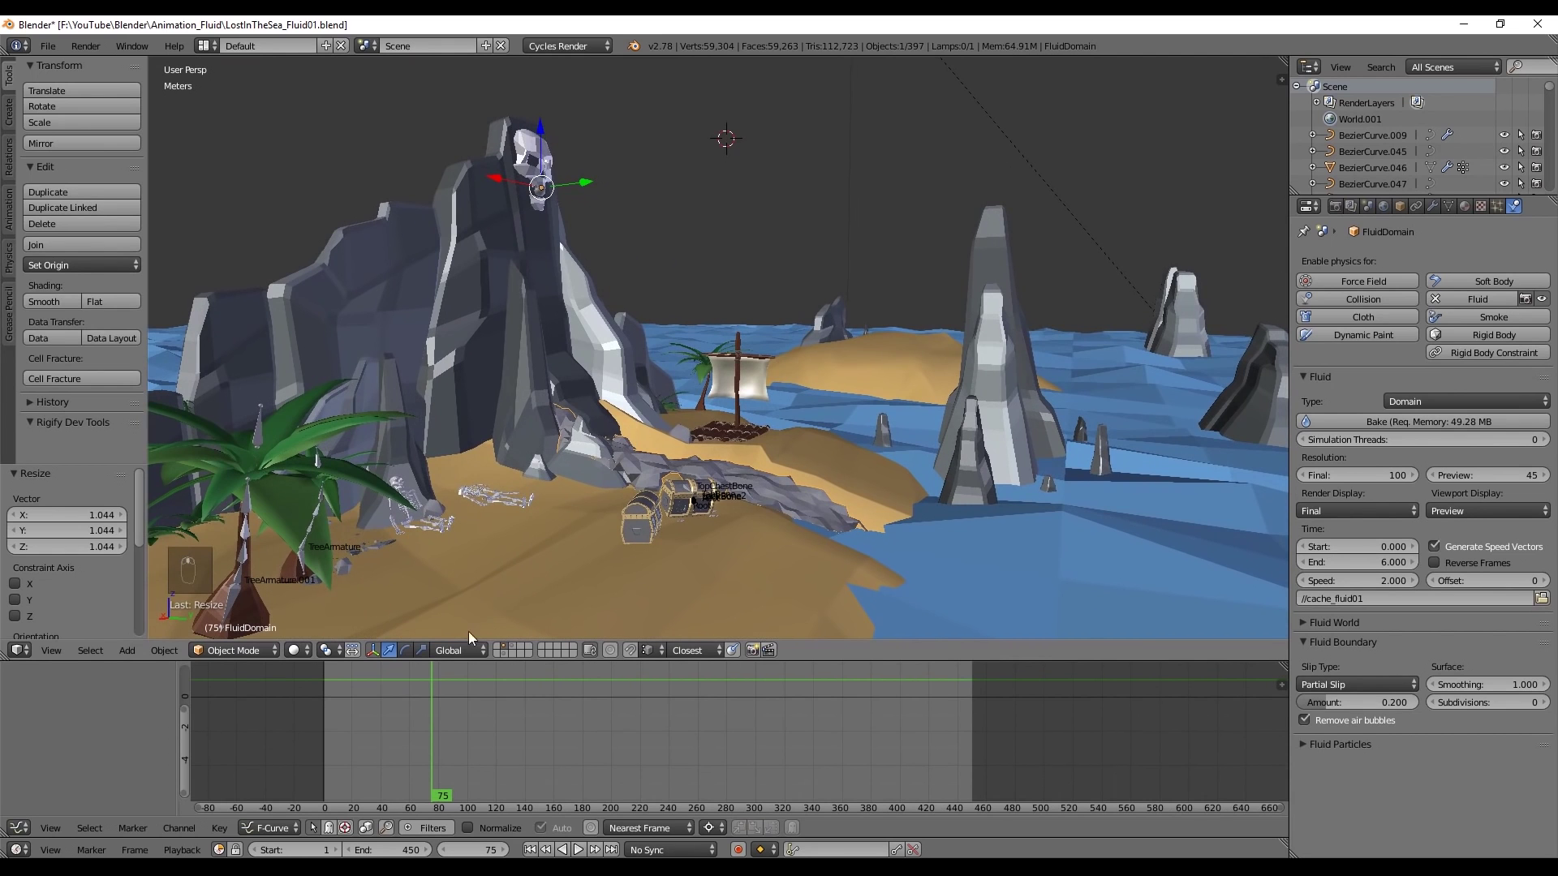
left_click(425, 714)
scroll(716, 430, "up", 3)
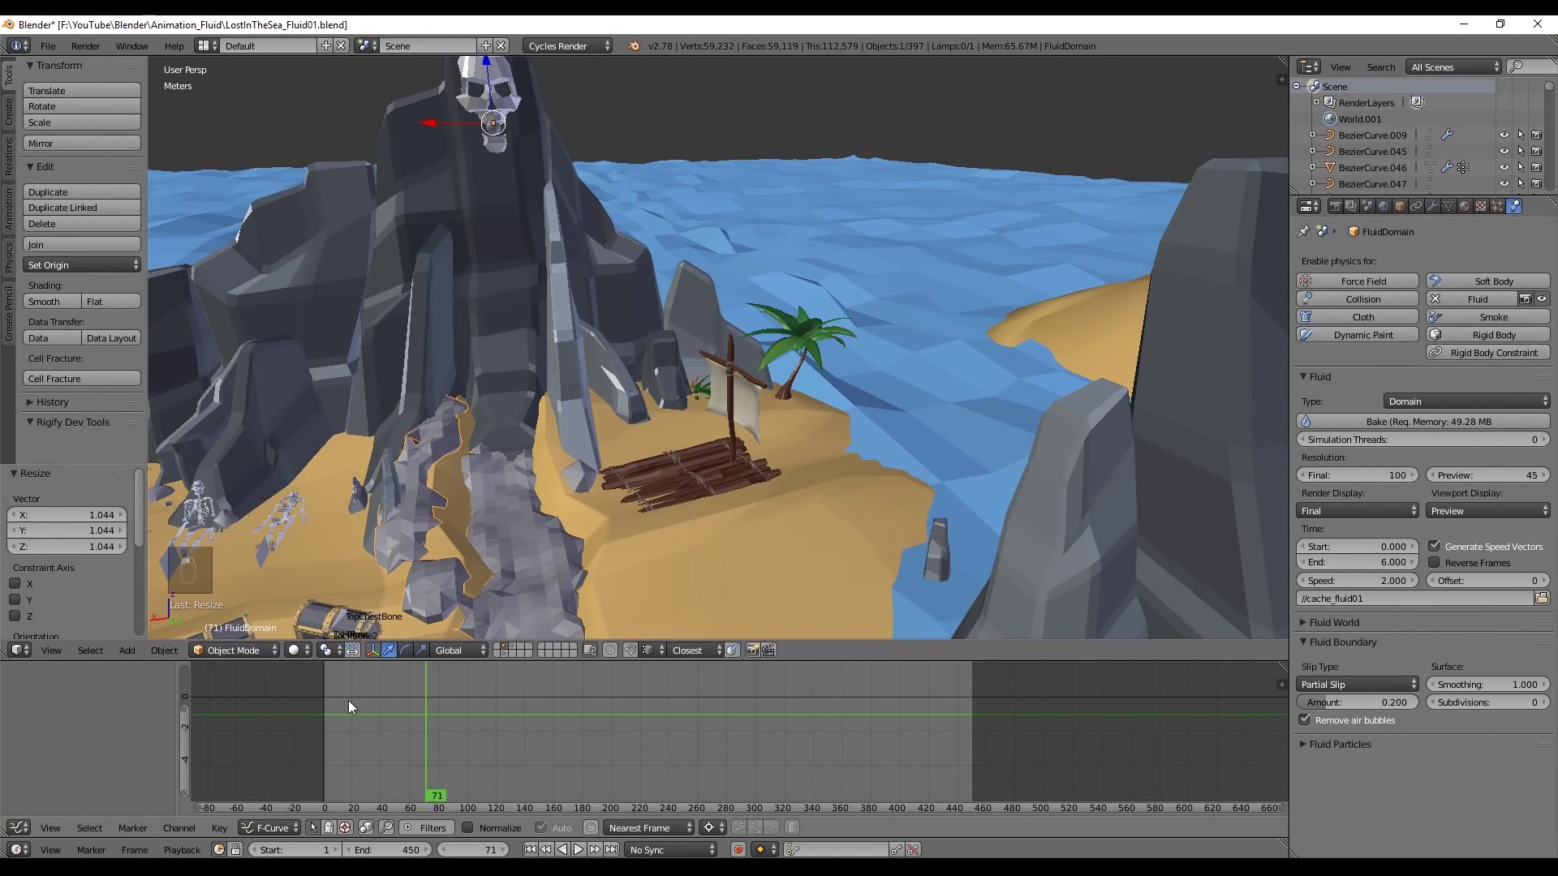
left_click(380, 696)
key("alt+a")
middle_click_drag(531, 529, 536, 470, "shift")
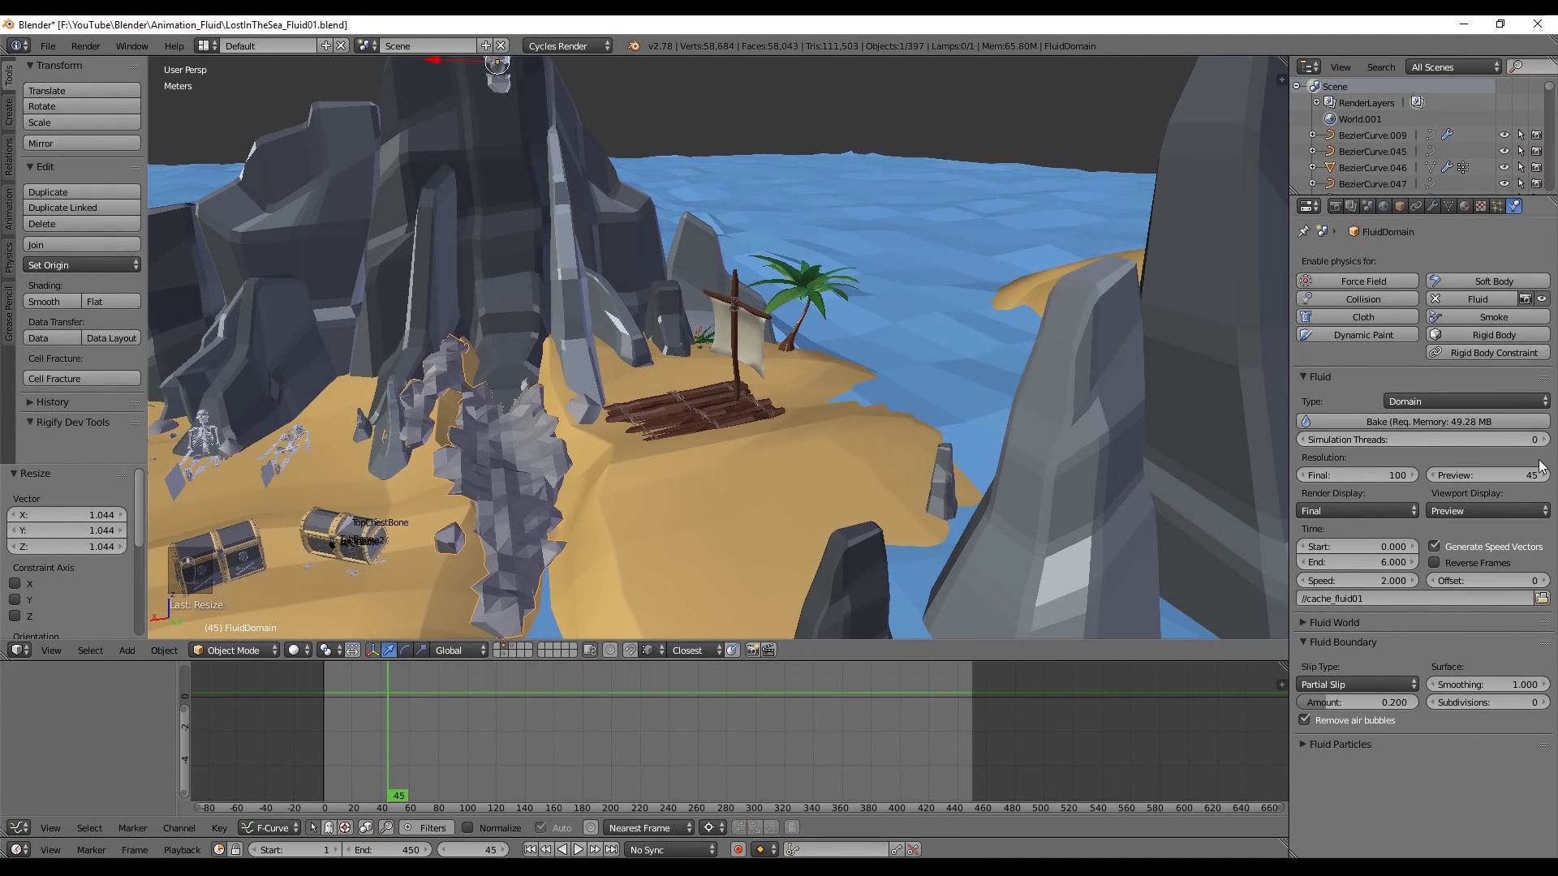
Set the fluid domain's viewport display to Final and preview the water near the raft around frame 43
left_click(1473, 511)
left_click(1454, 454)
scroll(450, 485, "up", 4)
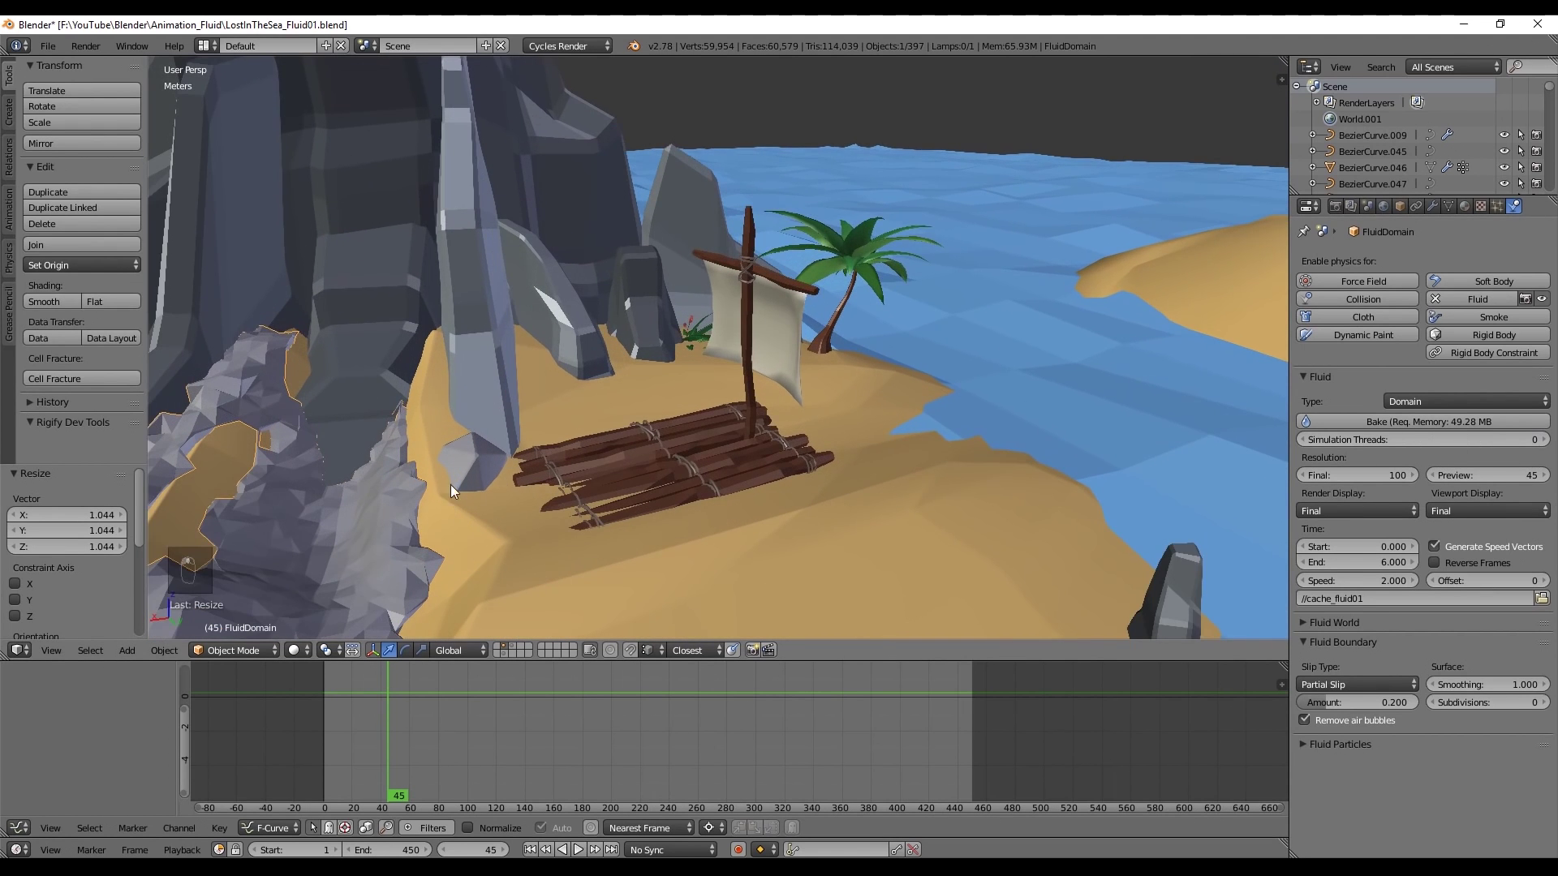
middle_click_drag(451, 484, 637, 306, "shift")
left_click_drag(441, 689, 385, 685)
key("alt+a")
Set the fluid domain's final resolution to 150
left_click(1361, 472)
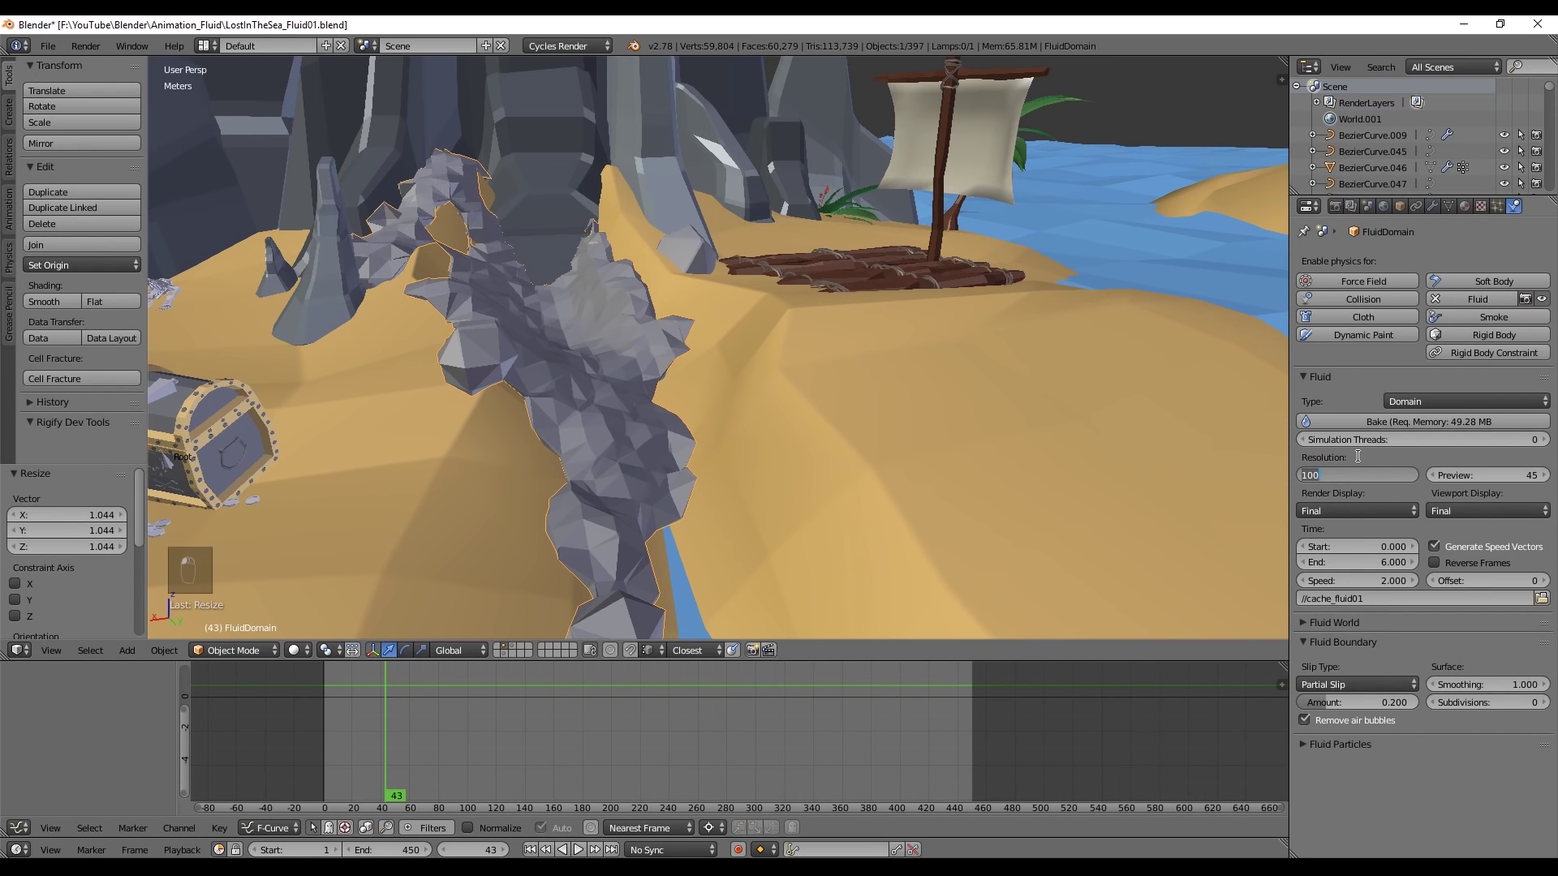
key("Return")
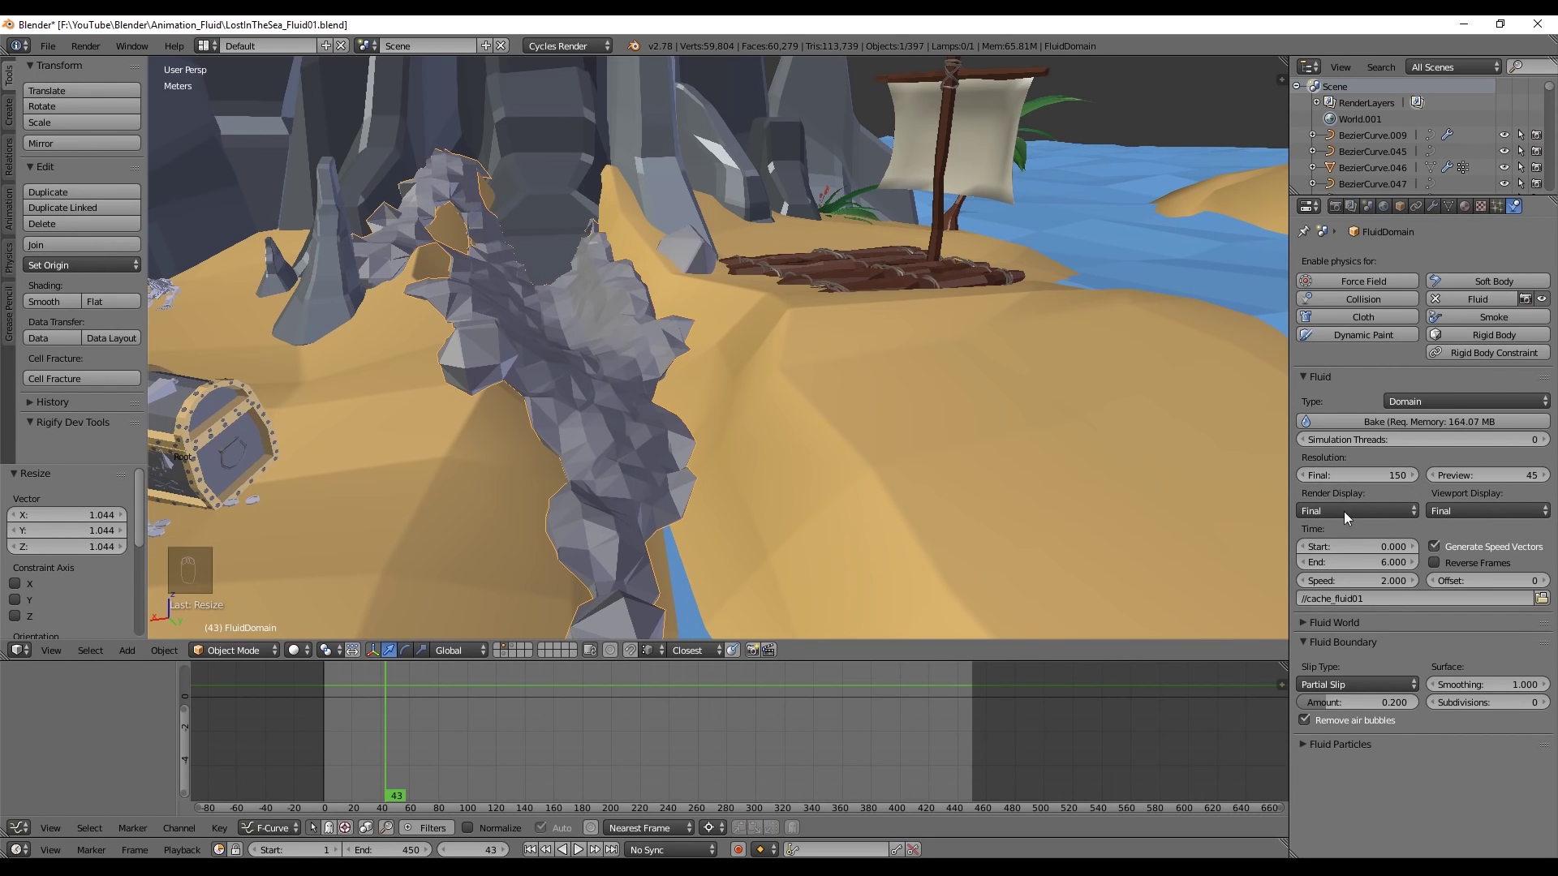
key("alt+a")
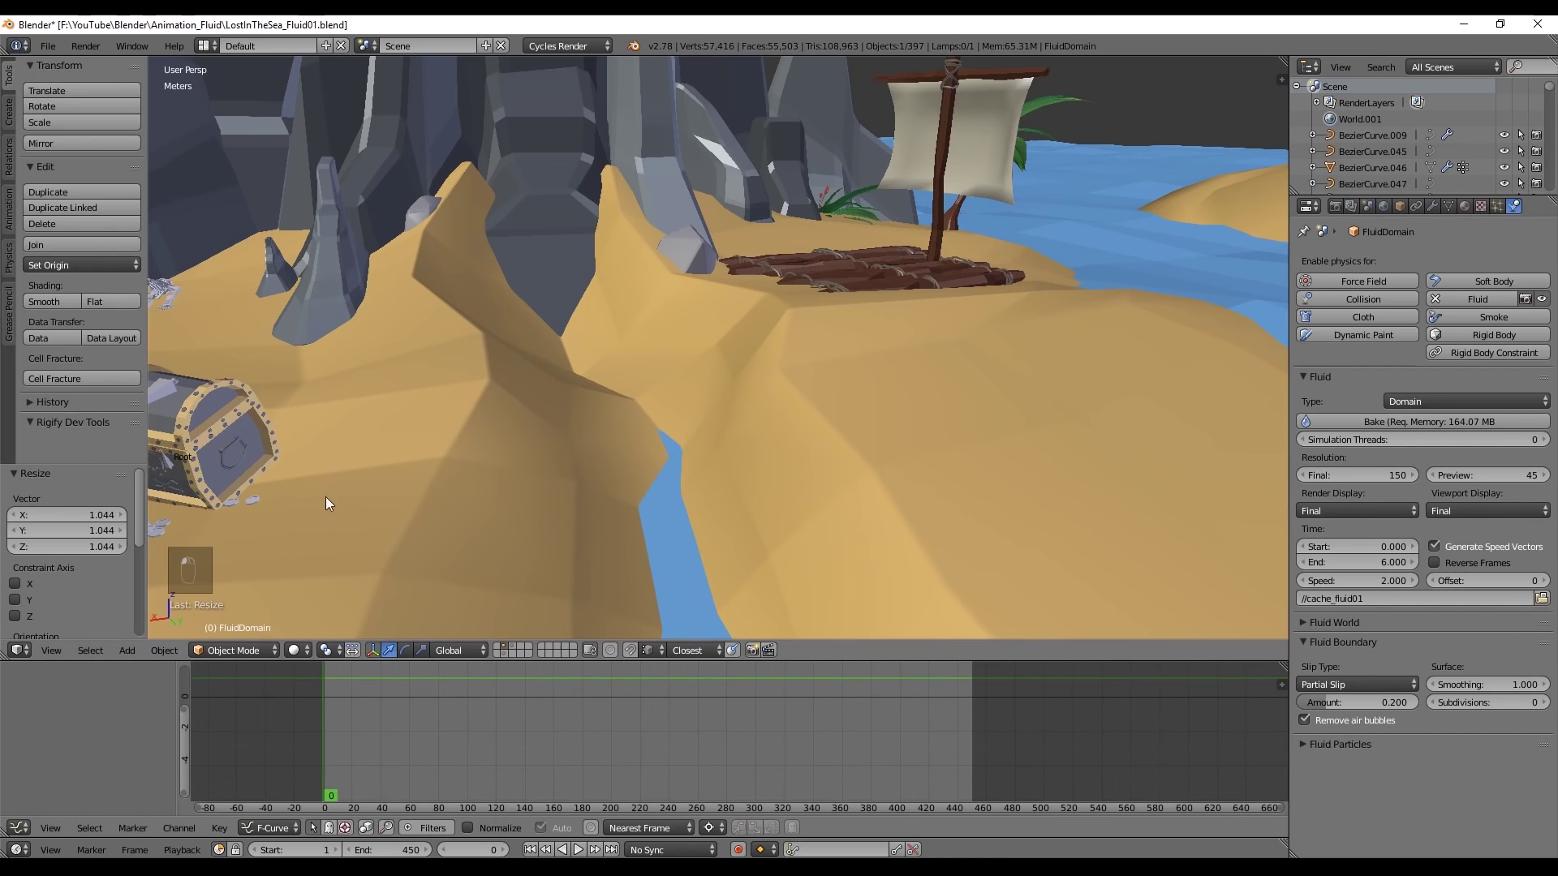
Bake the fluid domain and examine the start of the flow from the skull's mouth around frame 6
middle_click_drag(325, 497, 674, 195)
scroll(674, 195, "up", 6)
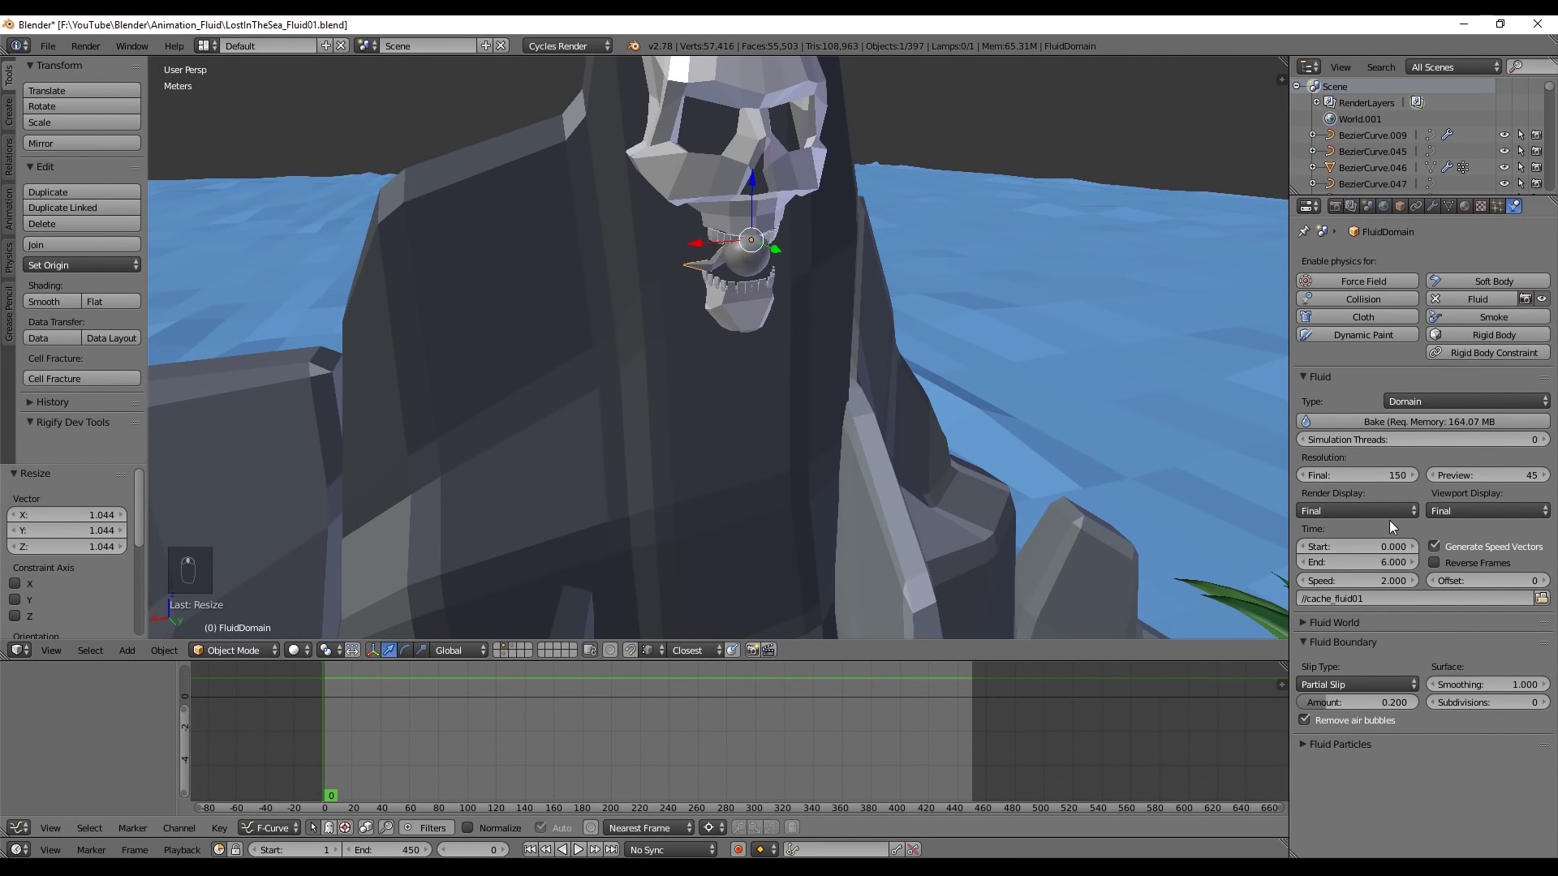
left_click(1422, 421)
middle_click_drag(557, 482, 736, 308)
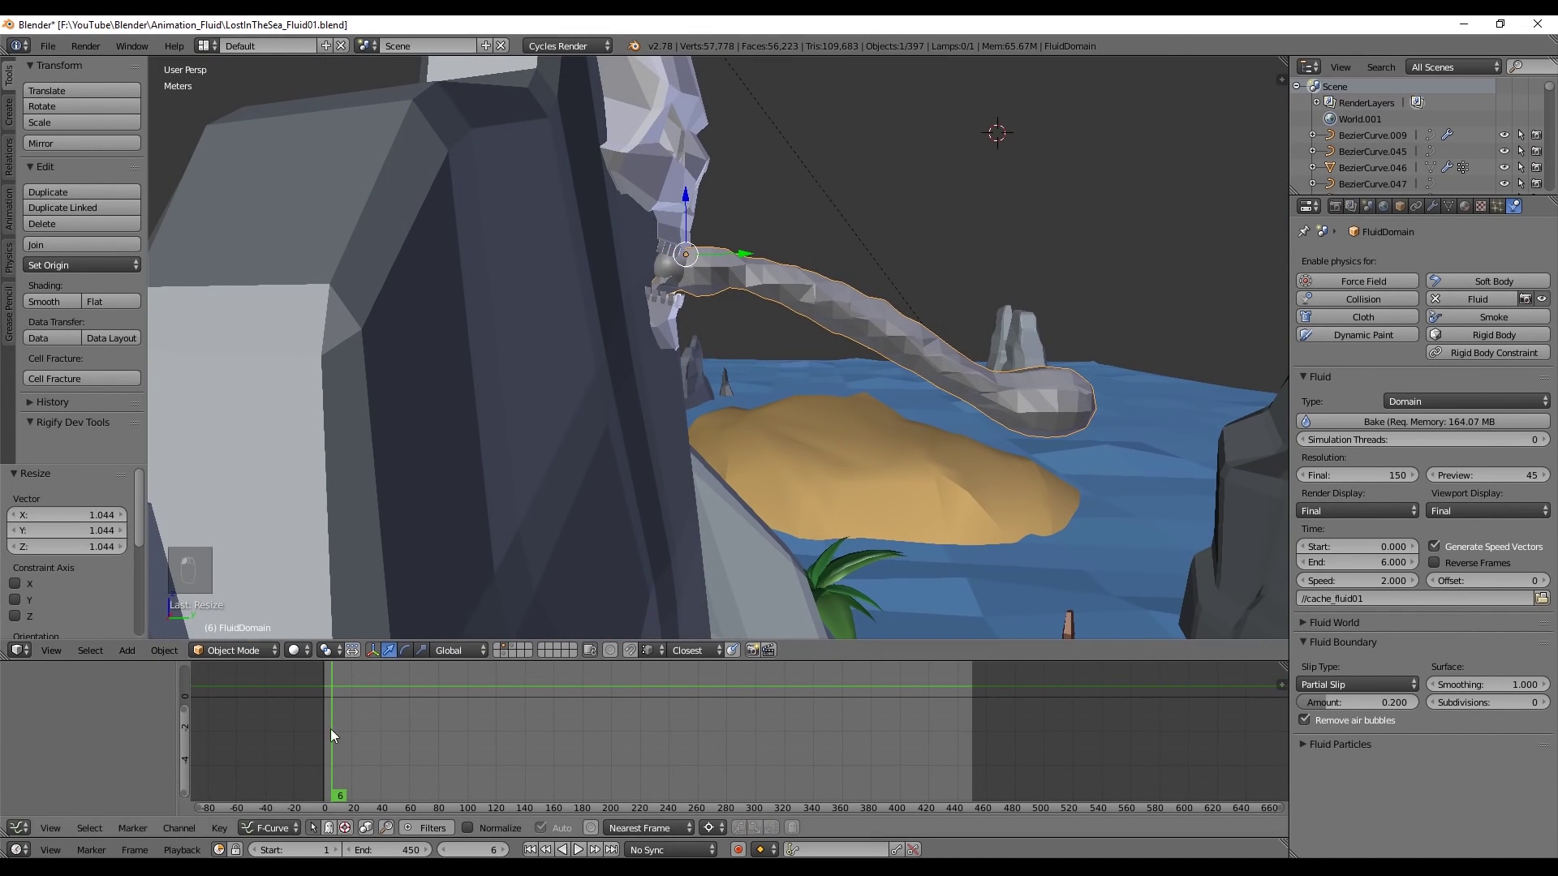
Set the inflow_Source sphere's inflow velocity along Y to 0.2 m/s and return to the start of the animation
right_click(684, 282)
left_click(1502, 473)
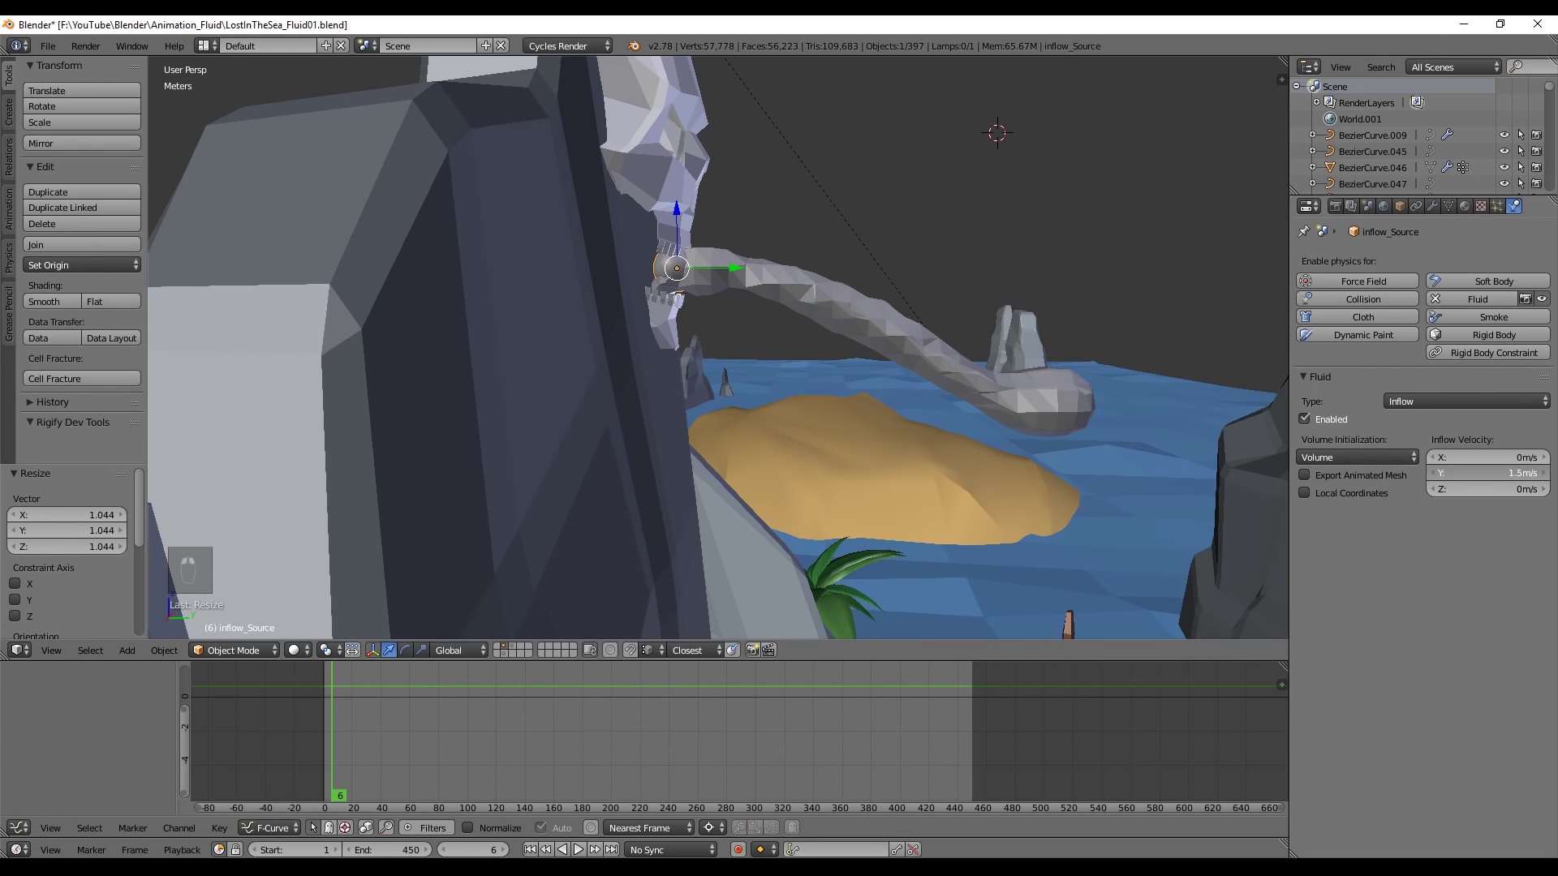
type("0.2")
key("Return")
left_click(299, 678)
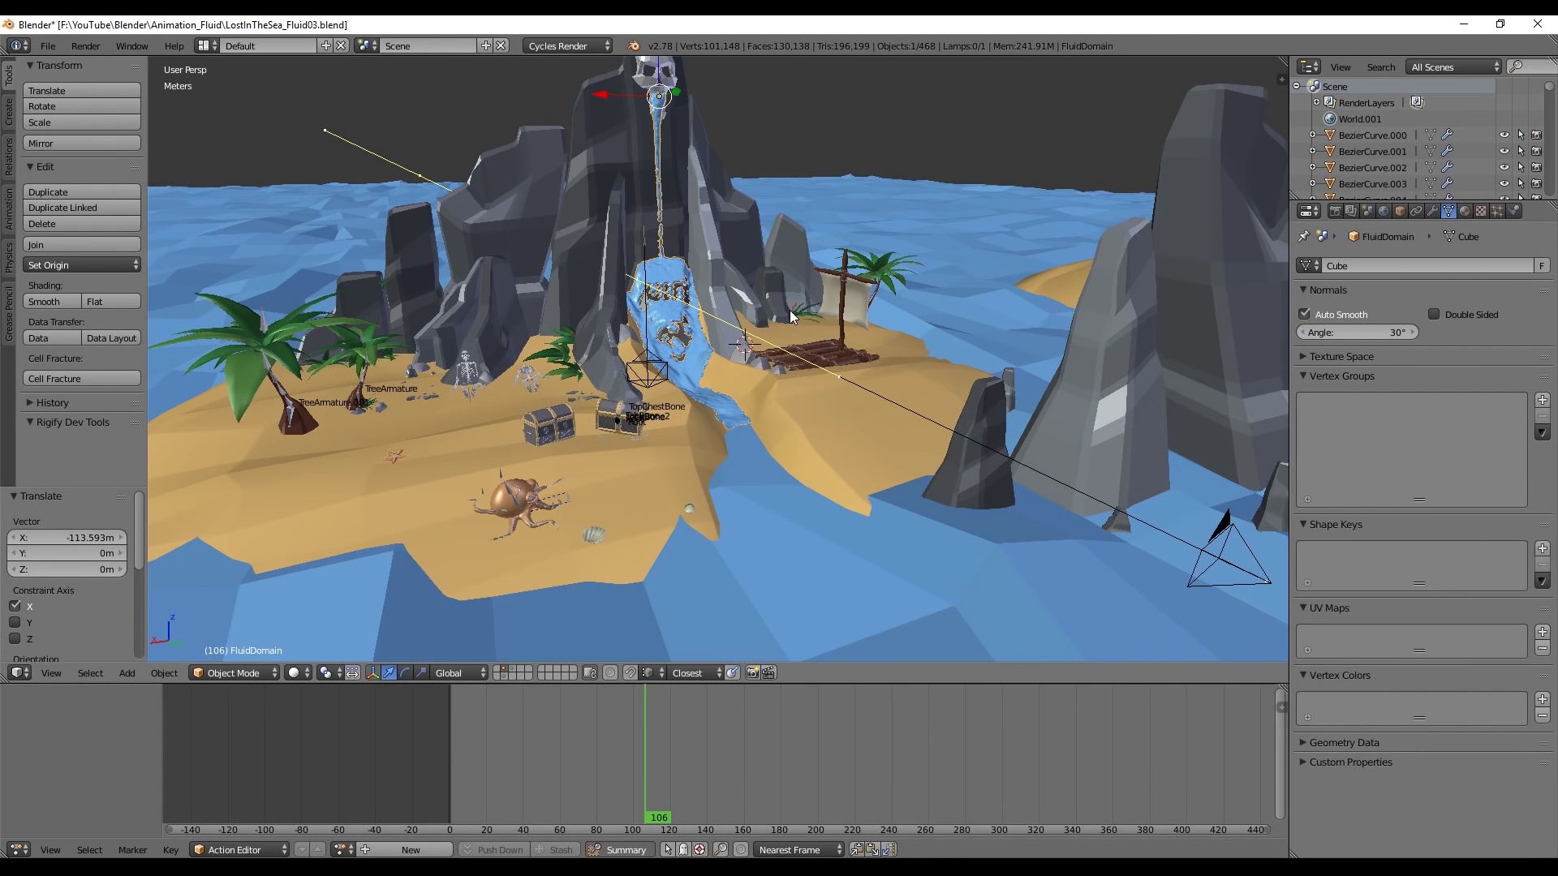
Preview the island in rendered shading and examine the waterfall below the skull
key("shift+z")
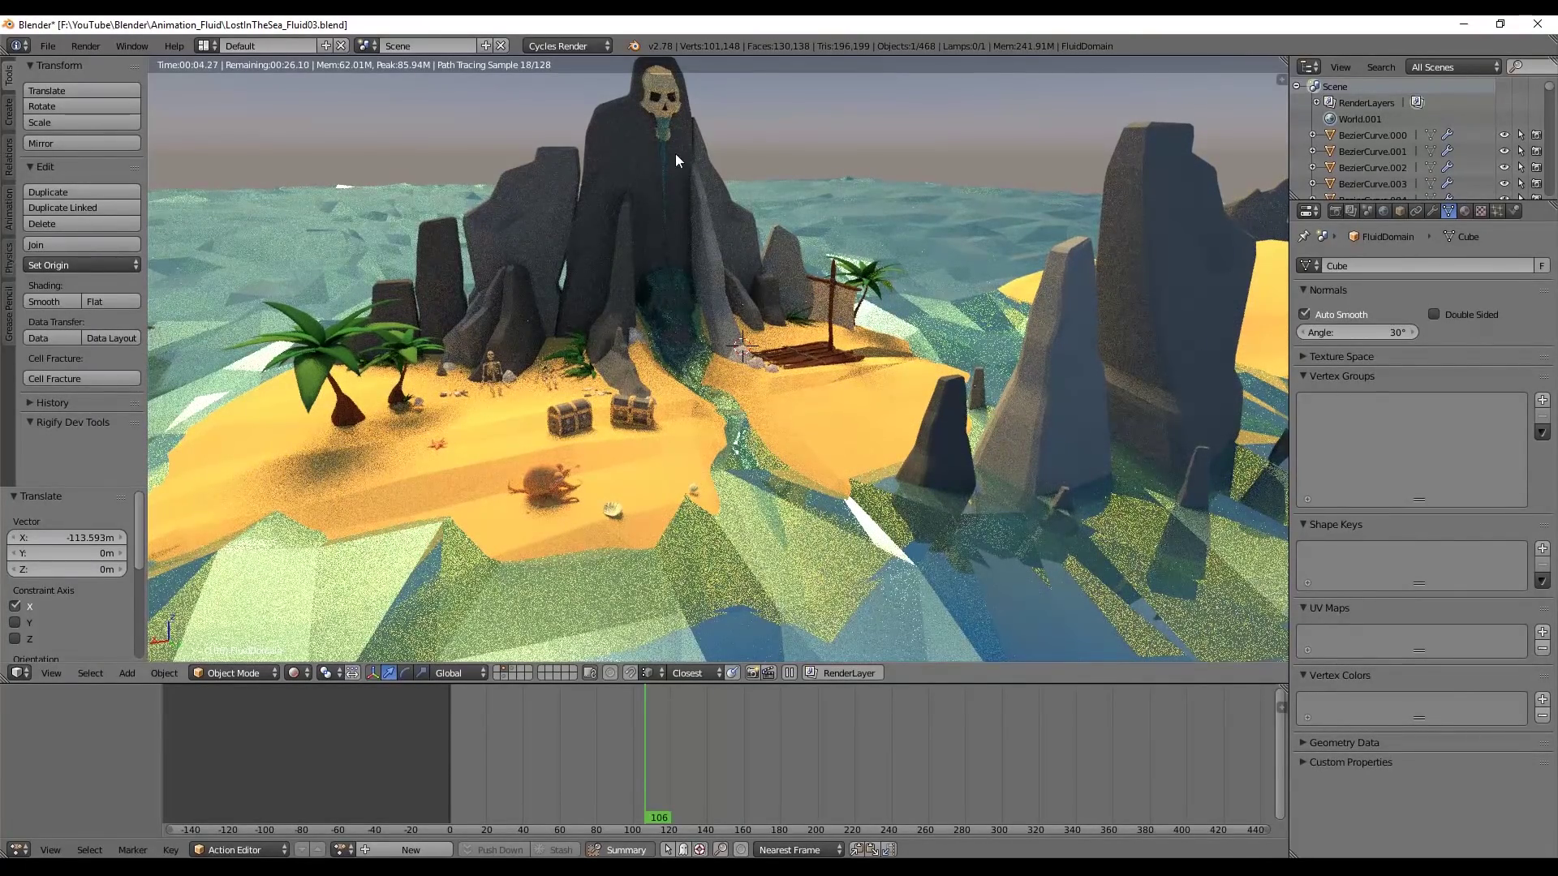
scroll(651, 90, "up", 3)
scroll(650, 100, "up", 2)
Create a new material named Water02 for the fluid domain, with the viewport in wireframe shading
key("z")
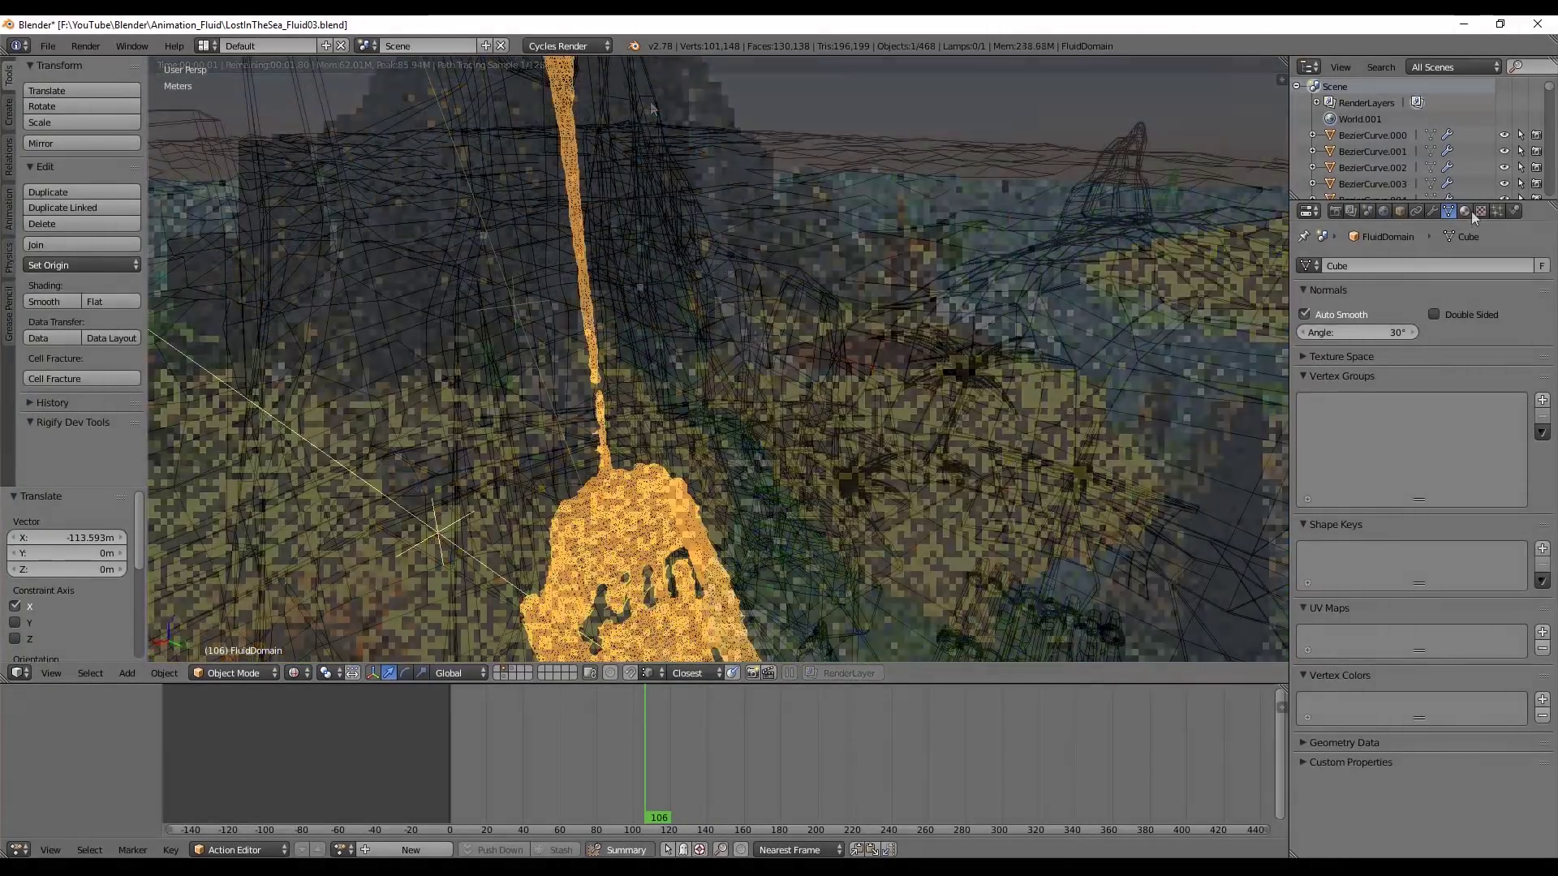
left_click(1465, 211)
left_click(1543, 282)
left_click(1425, 369)
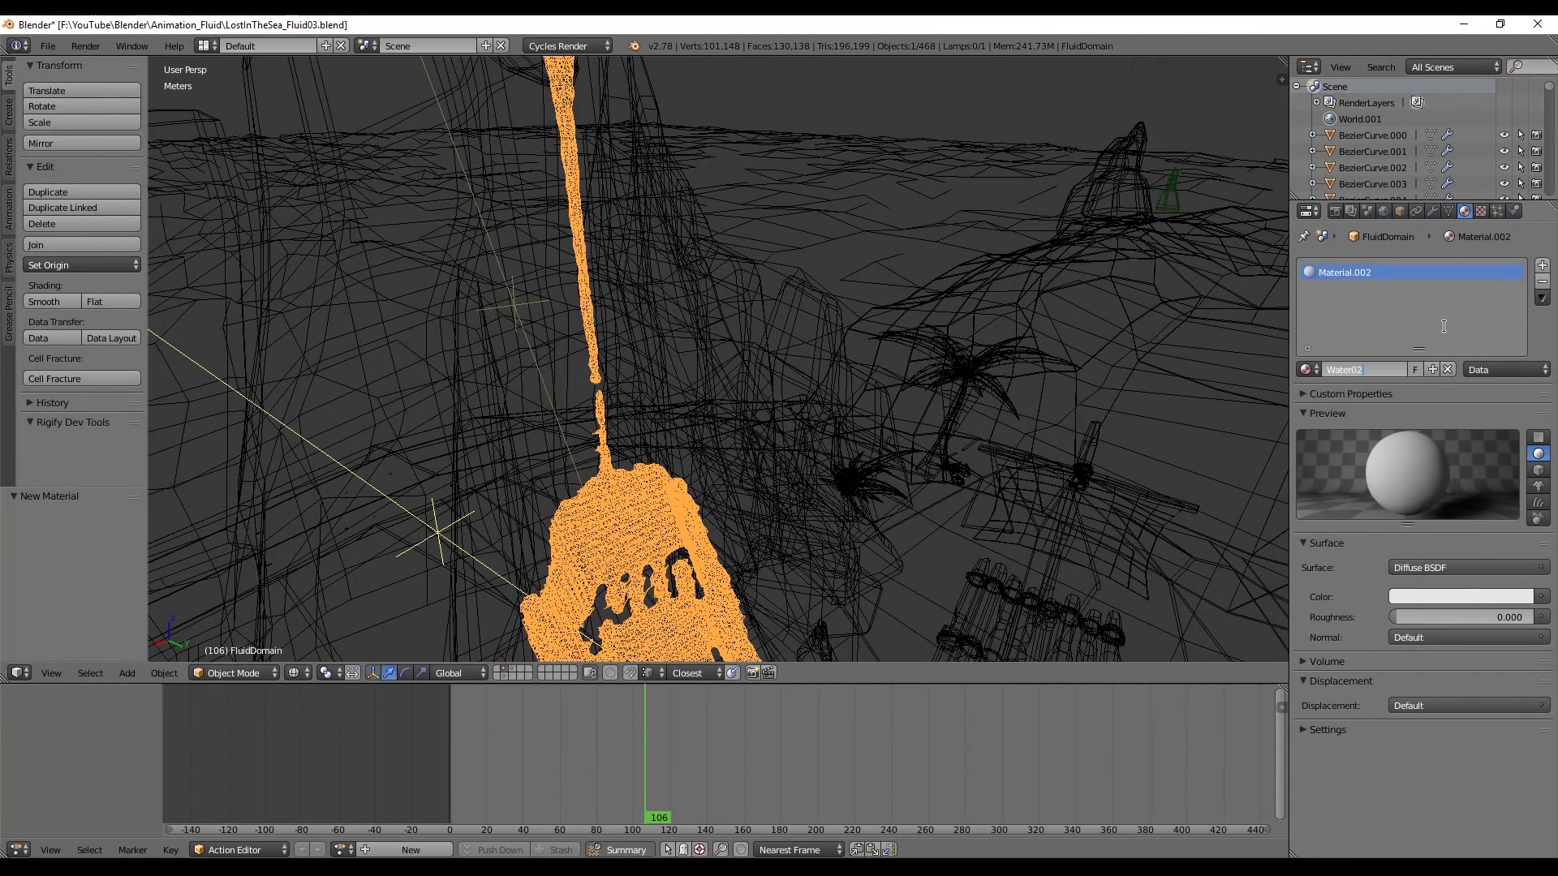
key("Return")
Enlarge the lower editor area and turn it into a Node Editor showing the Water02 material's nodes
left_click_drag(280, 683, 280, 576)
left_click(18, 850)
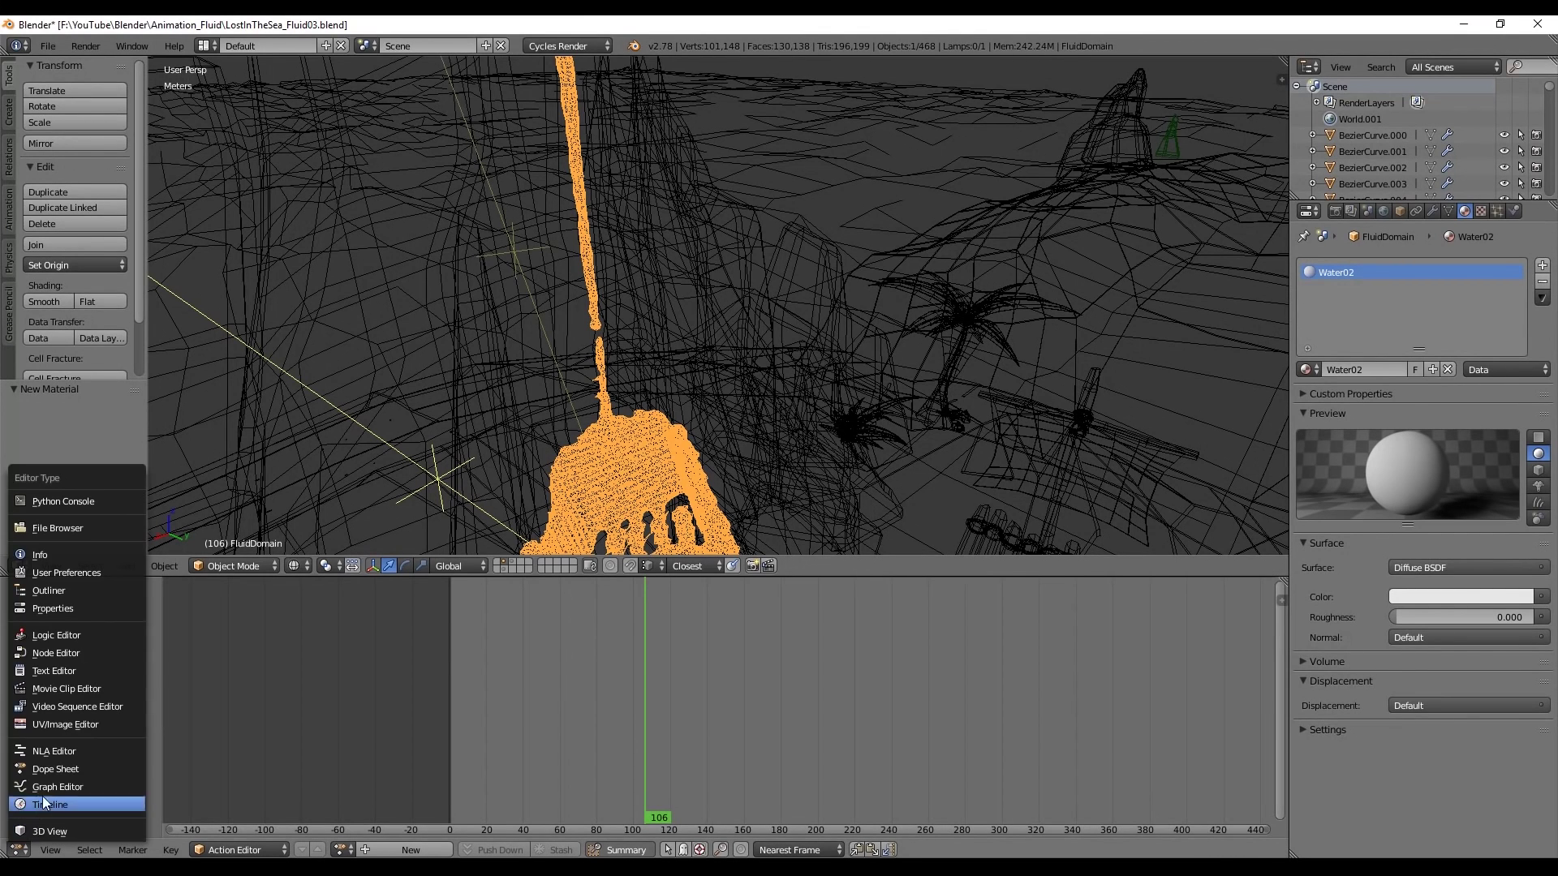
left_click(86, 652)
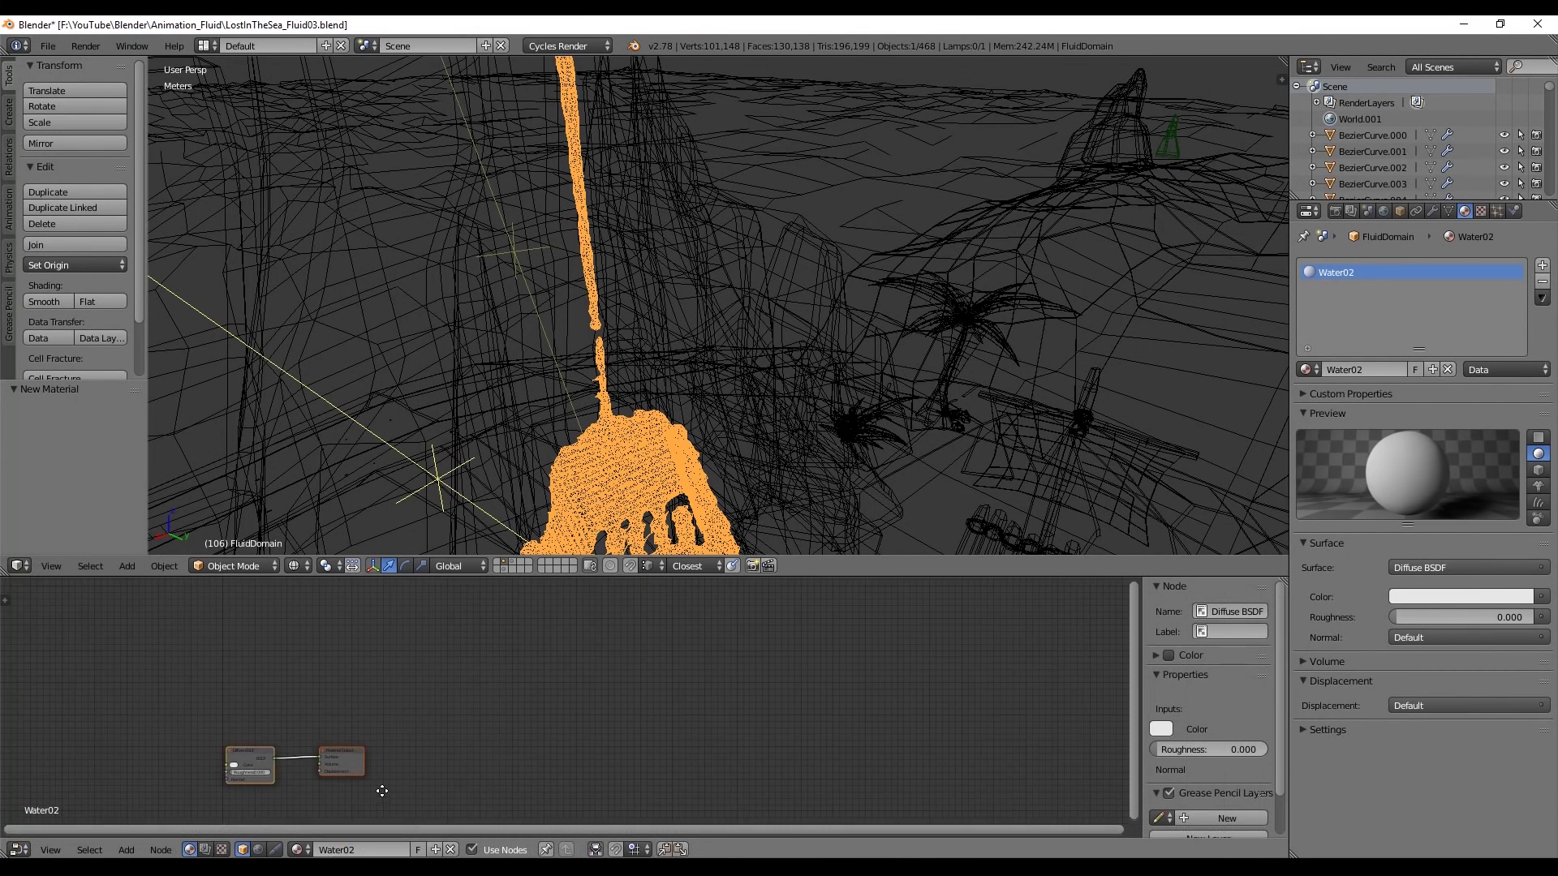
middle_click_drag(382, 792, 616, 721)
scroll(537, 685, "up", 5)
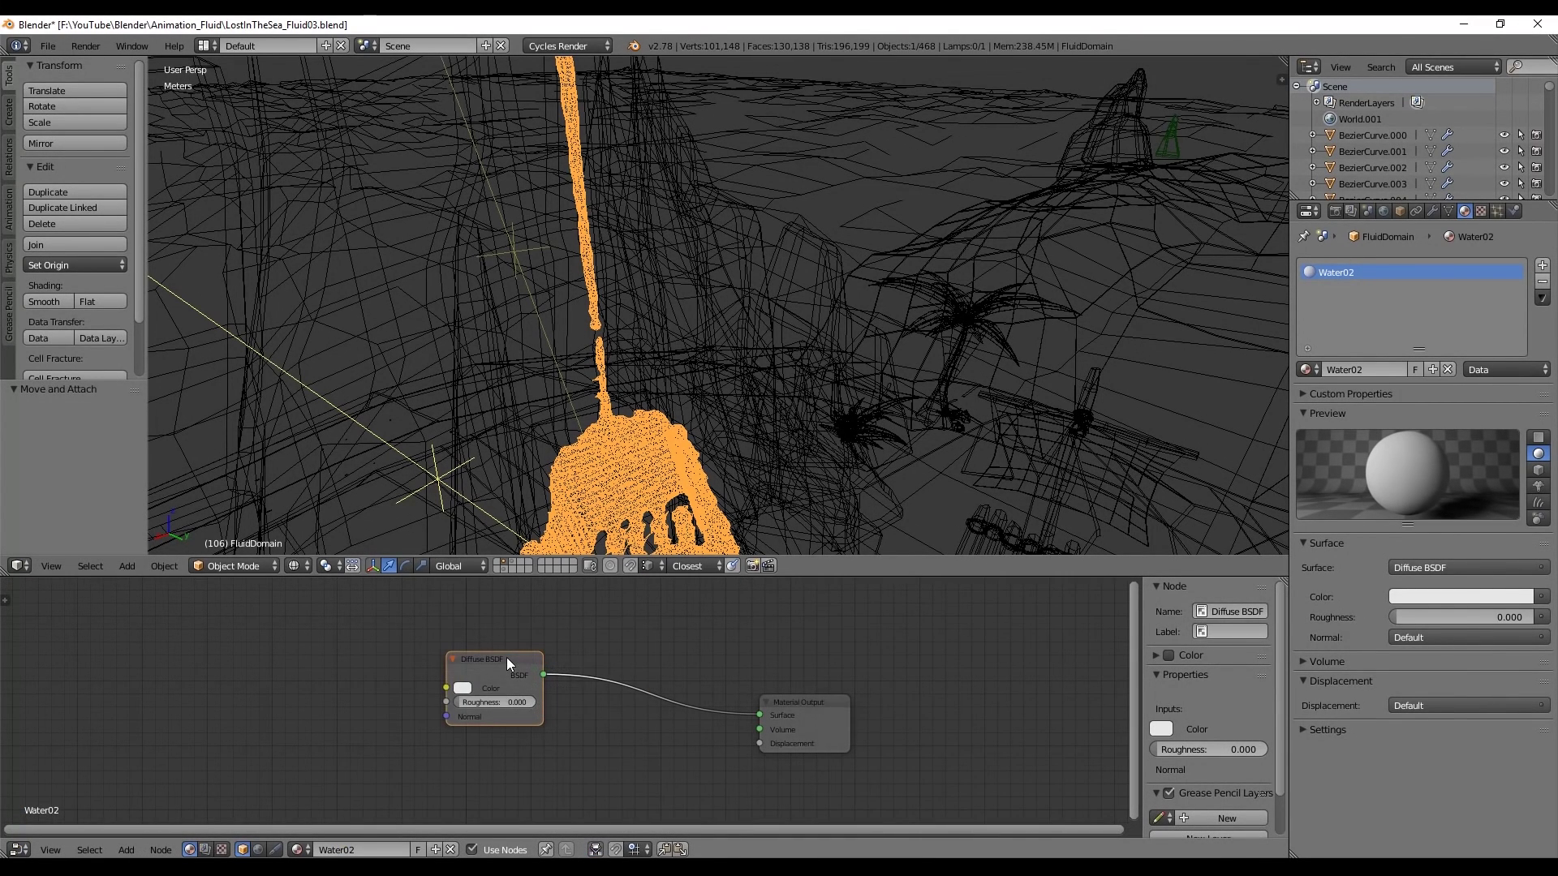
Replace the Diffuse BSDF node with a Glass BSDF node connected to the Material Output's Surface input
key("x")
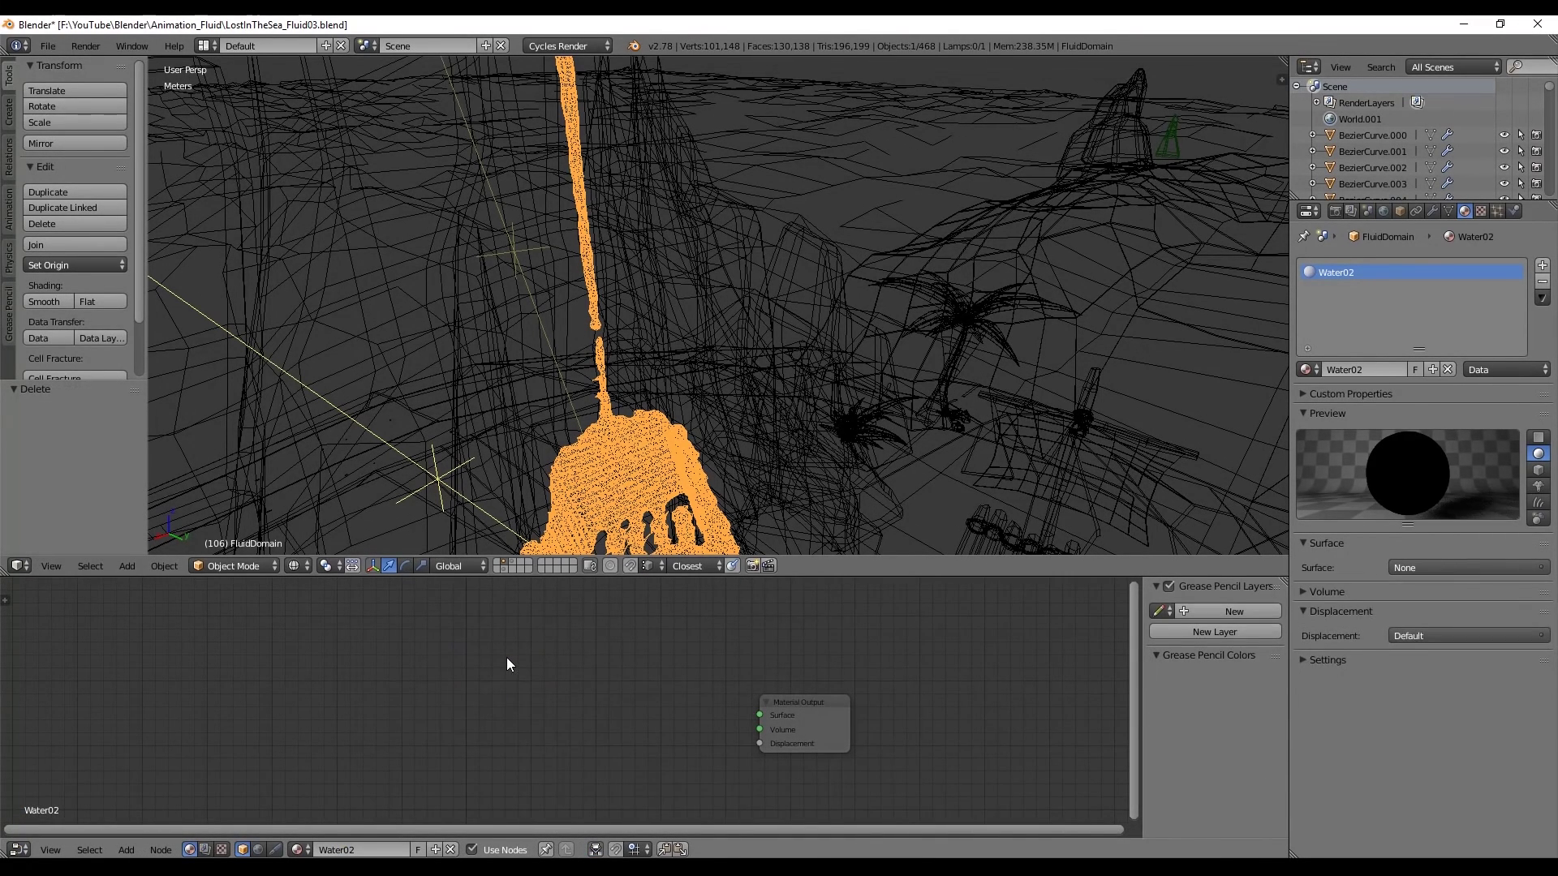
key("shift+a")
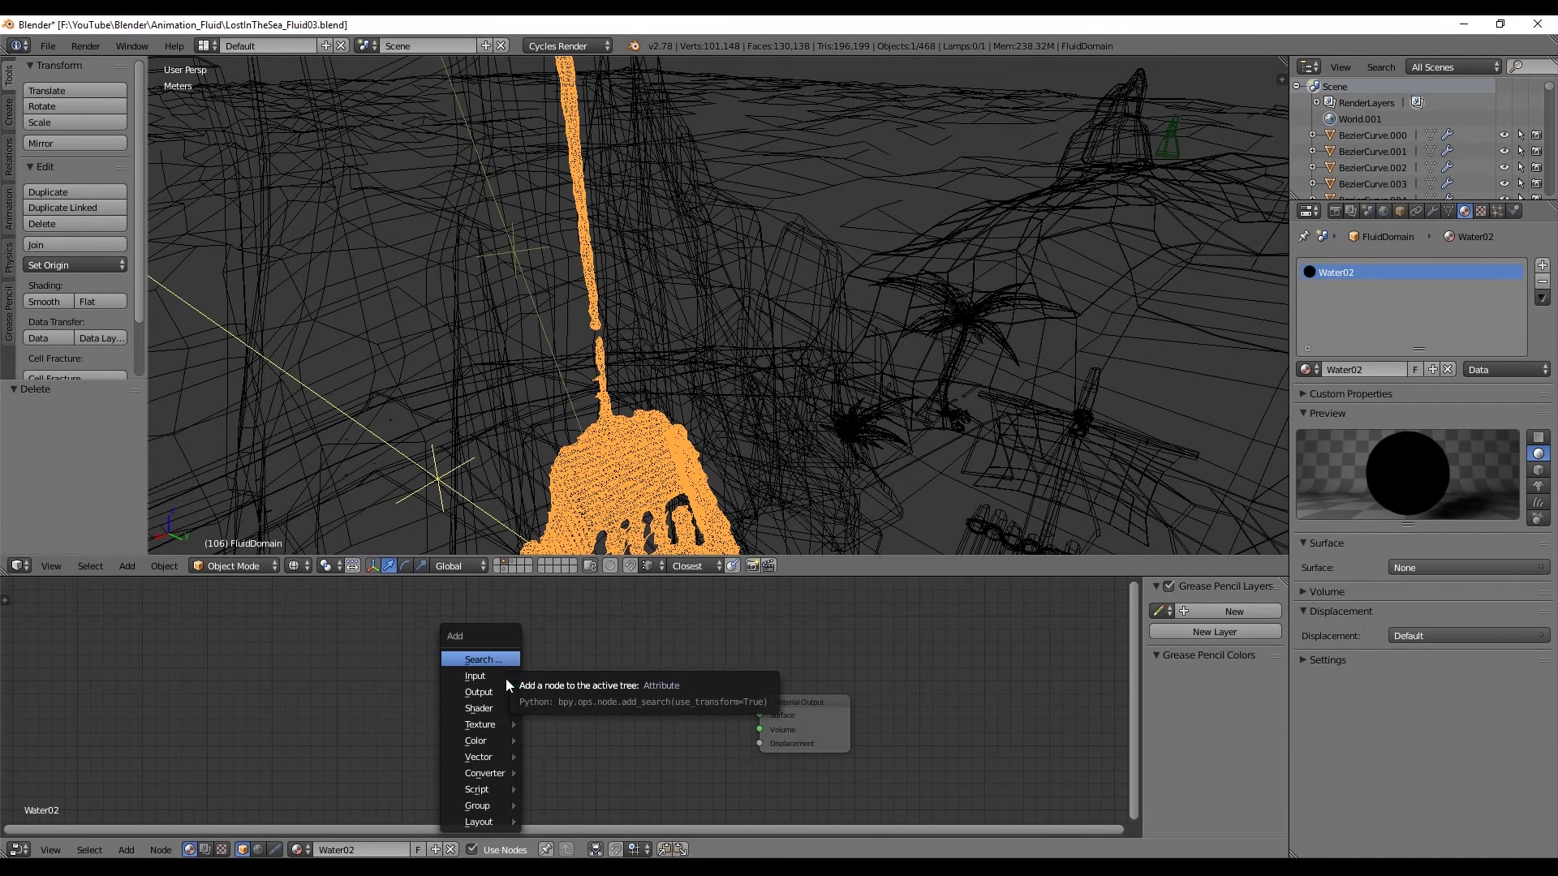
mouse_move(508, 706)
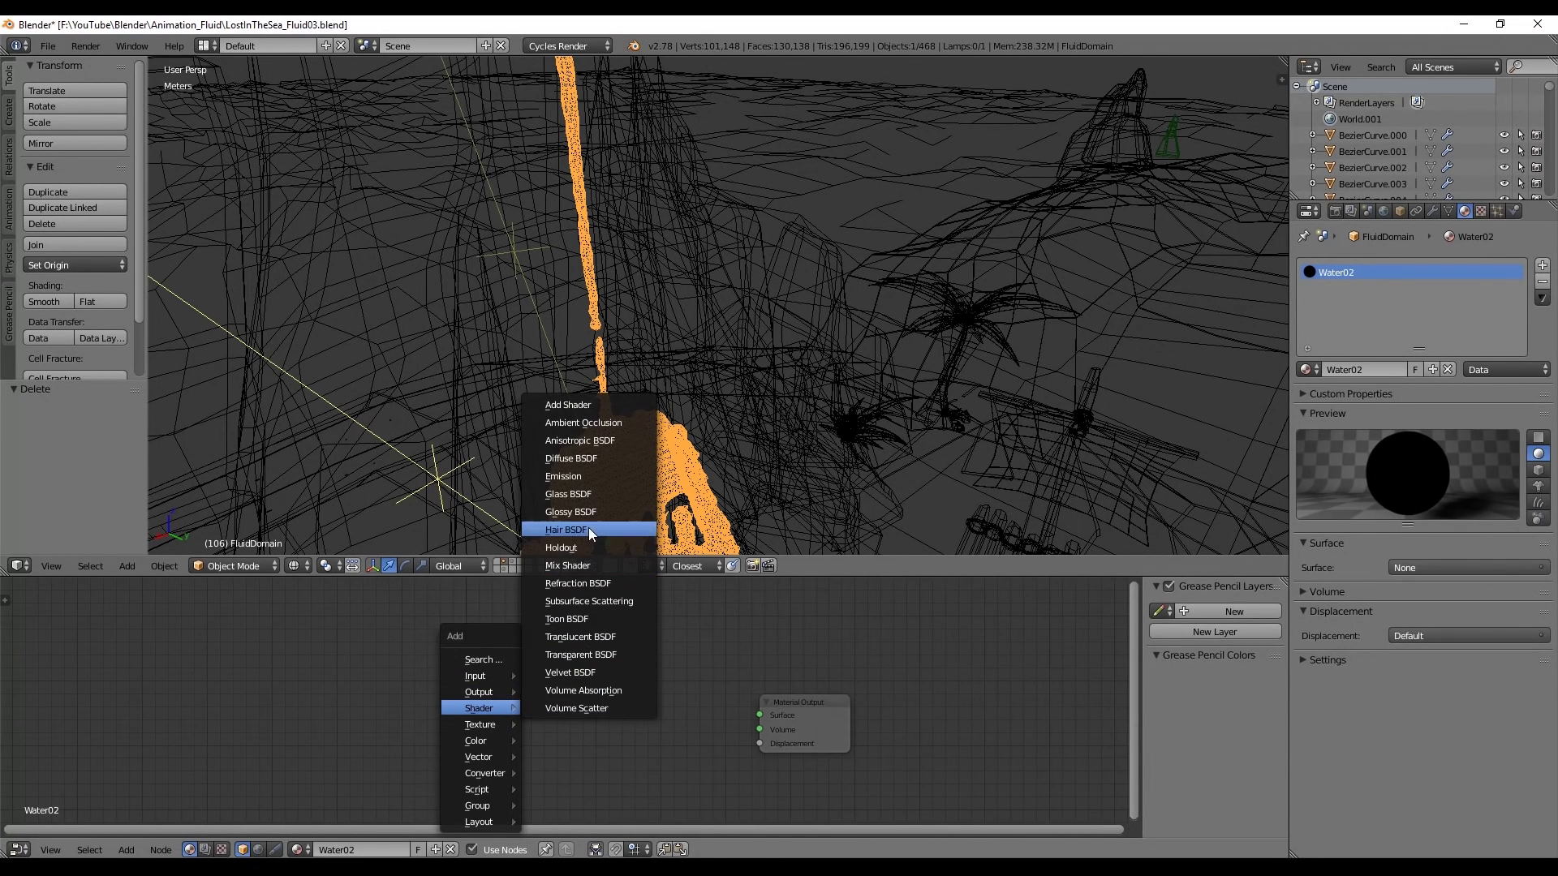
left_click(590, 495)
left_click(454, 706)
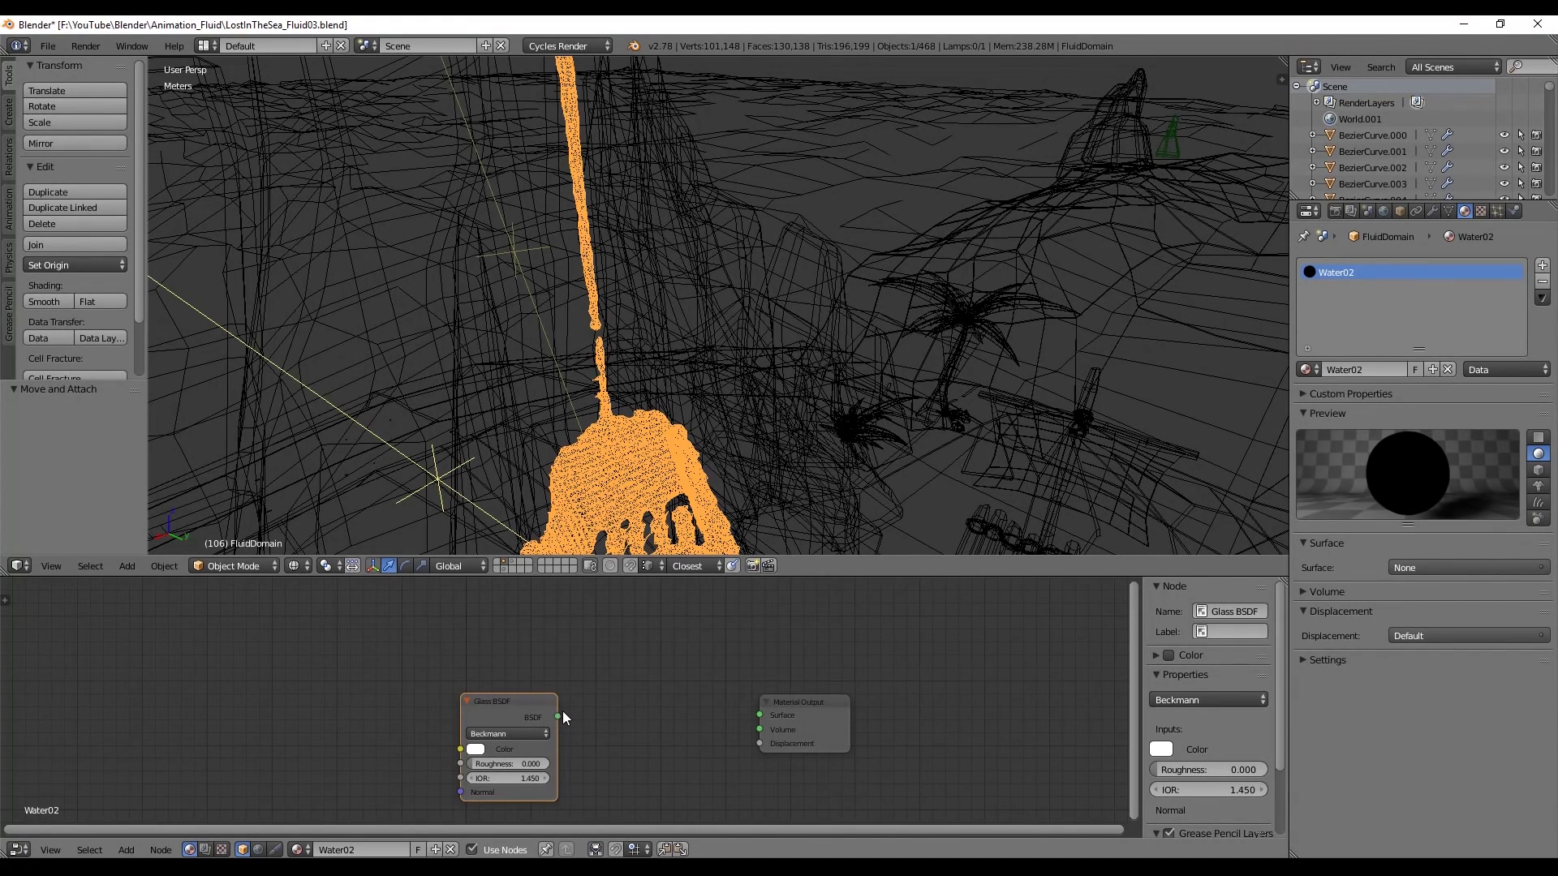
left_click_drag(558, 717, 760, 716)
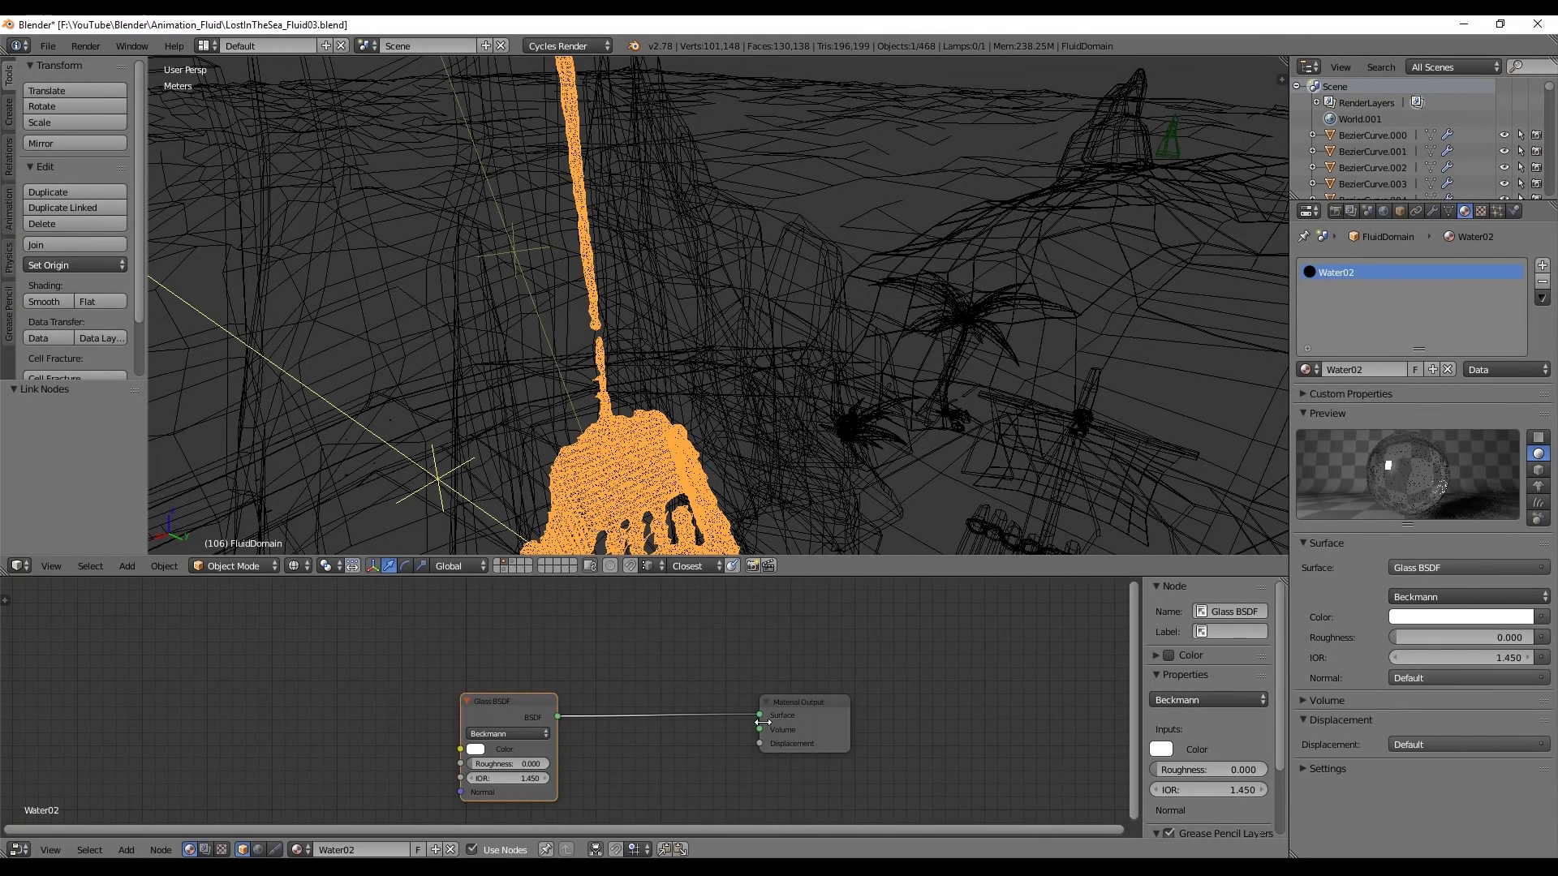
Set the Glass BSDF node's IOR to 1.333
left_click(515, 779)
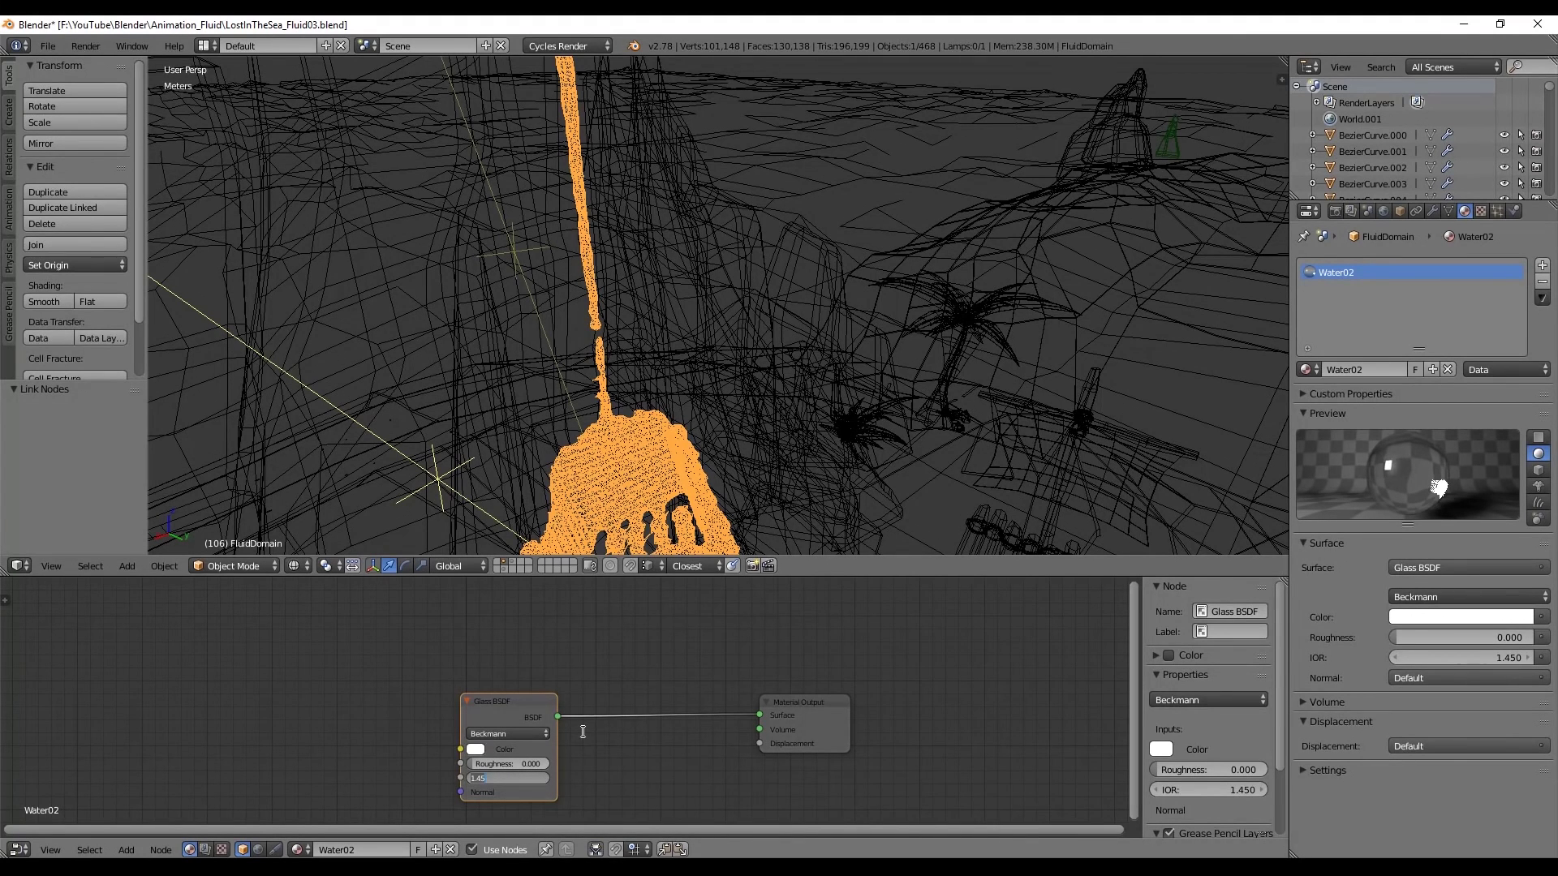
type("1.33")
key("Return")
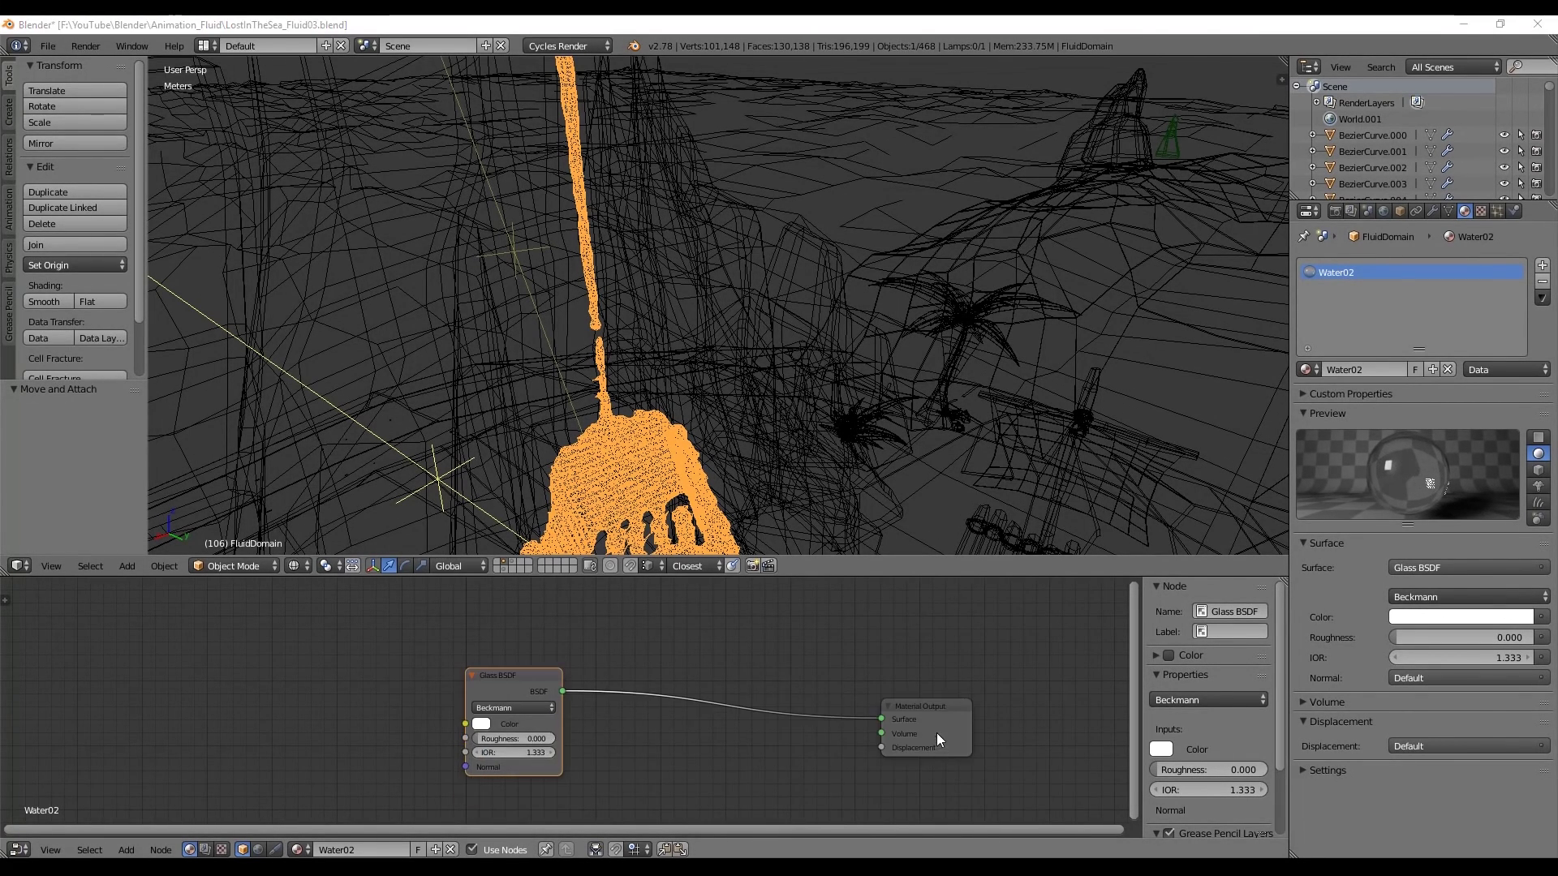
Add a Volume Absorption node, connect it to the Material Output's Volume input, and adjust its color
left_click_drag(967, 716, 1022, 722)
key("shift+a")
mouse_move(800, 723)
left_click(922, 709)
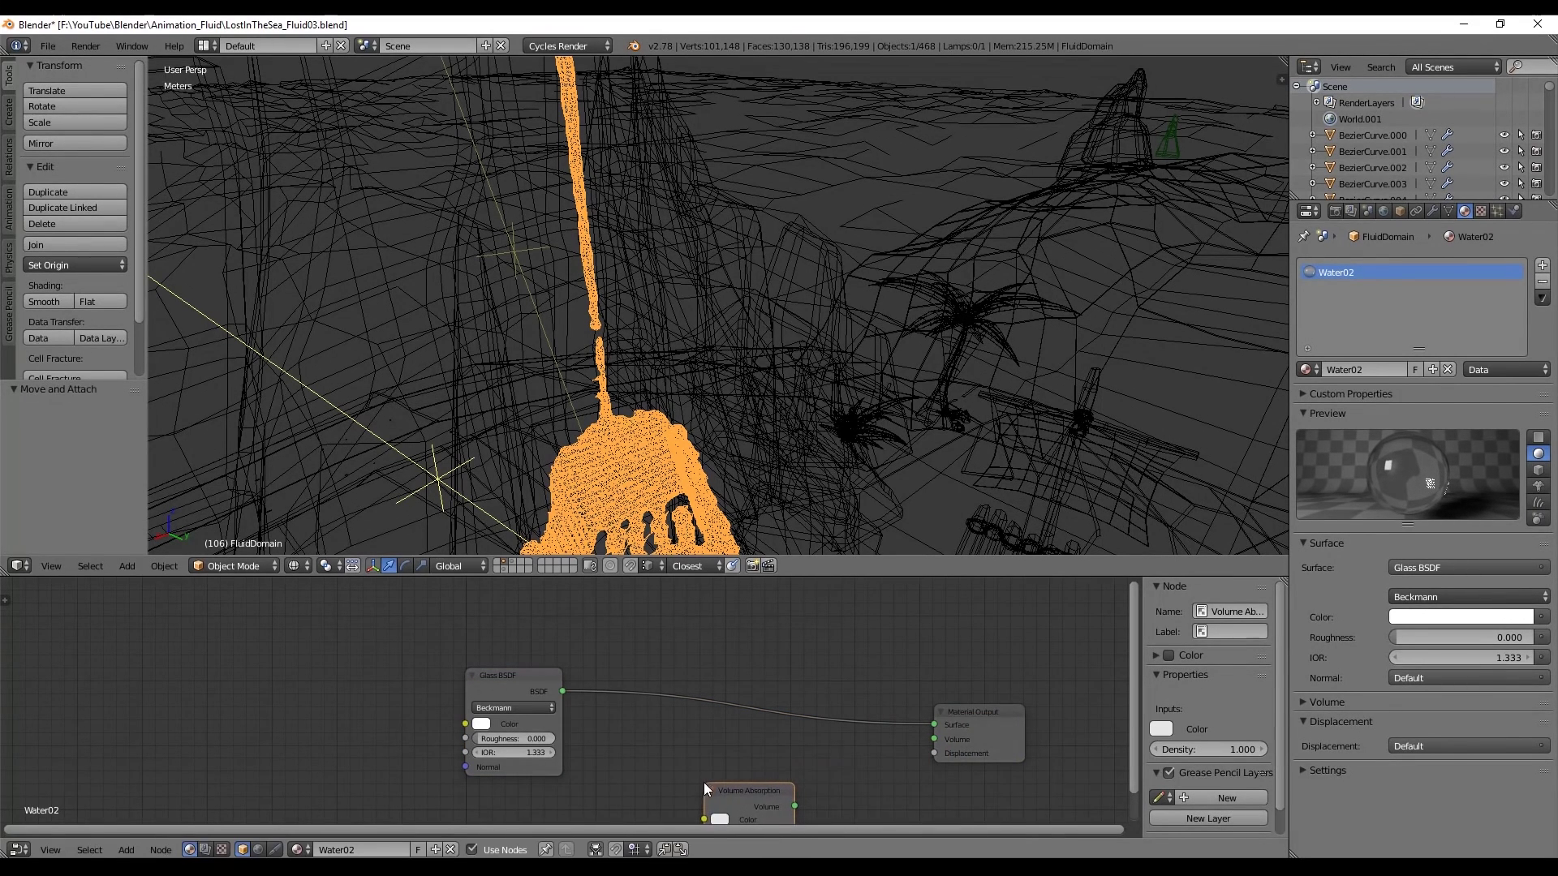
middle_click_drag(893, 756, 843, 640)
left_click_drag(750, 702, 886, 636)
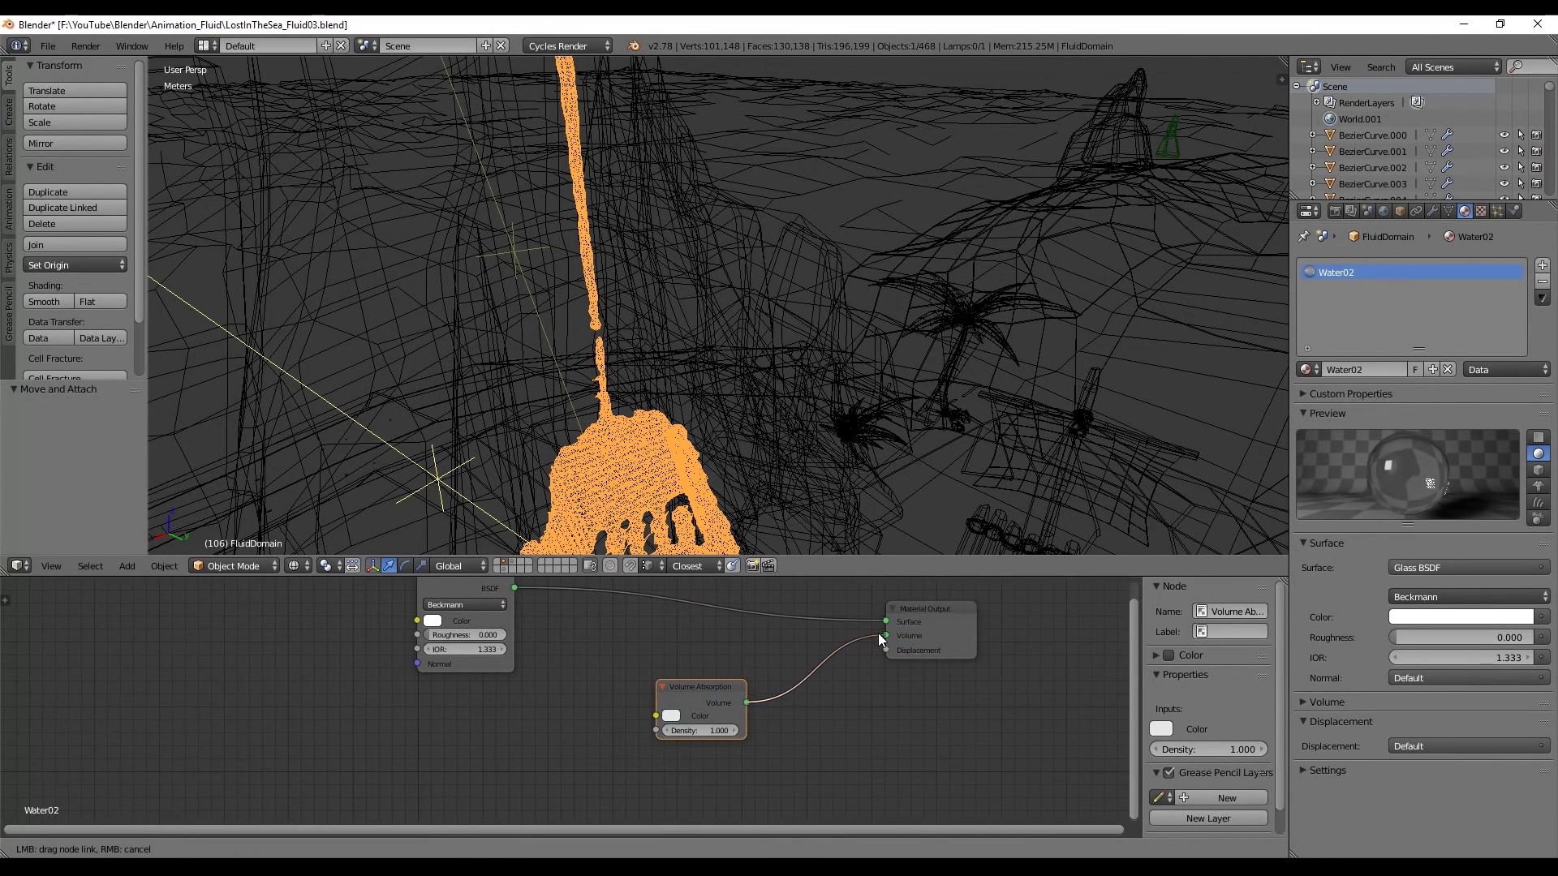
left_click(670, 715)
left_click_drag(721, 565, 720, 556)
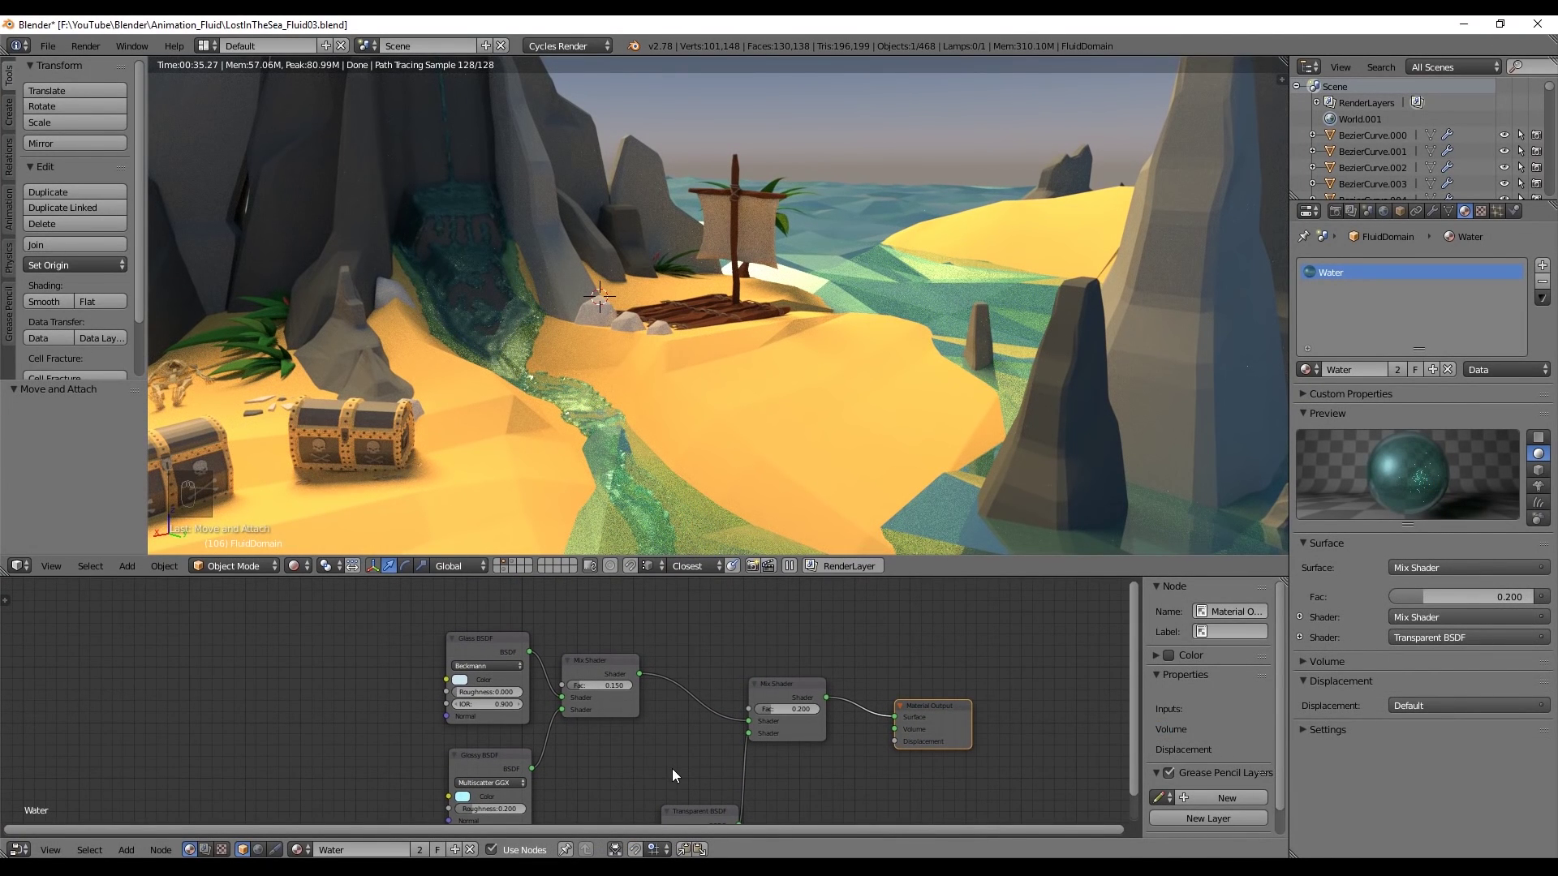
Move the Transparent BSDF node of the Water material next to the Glossy BSDF node
middle_click_drag(672, 768, 678, 721)
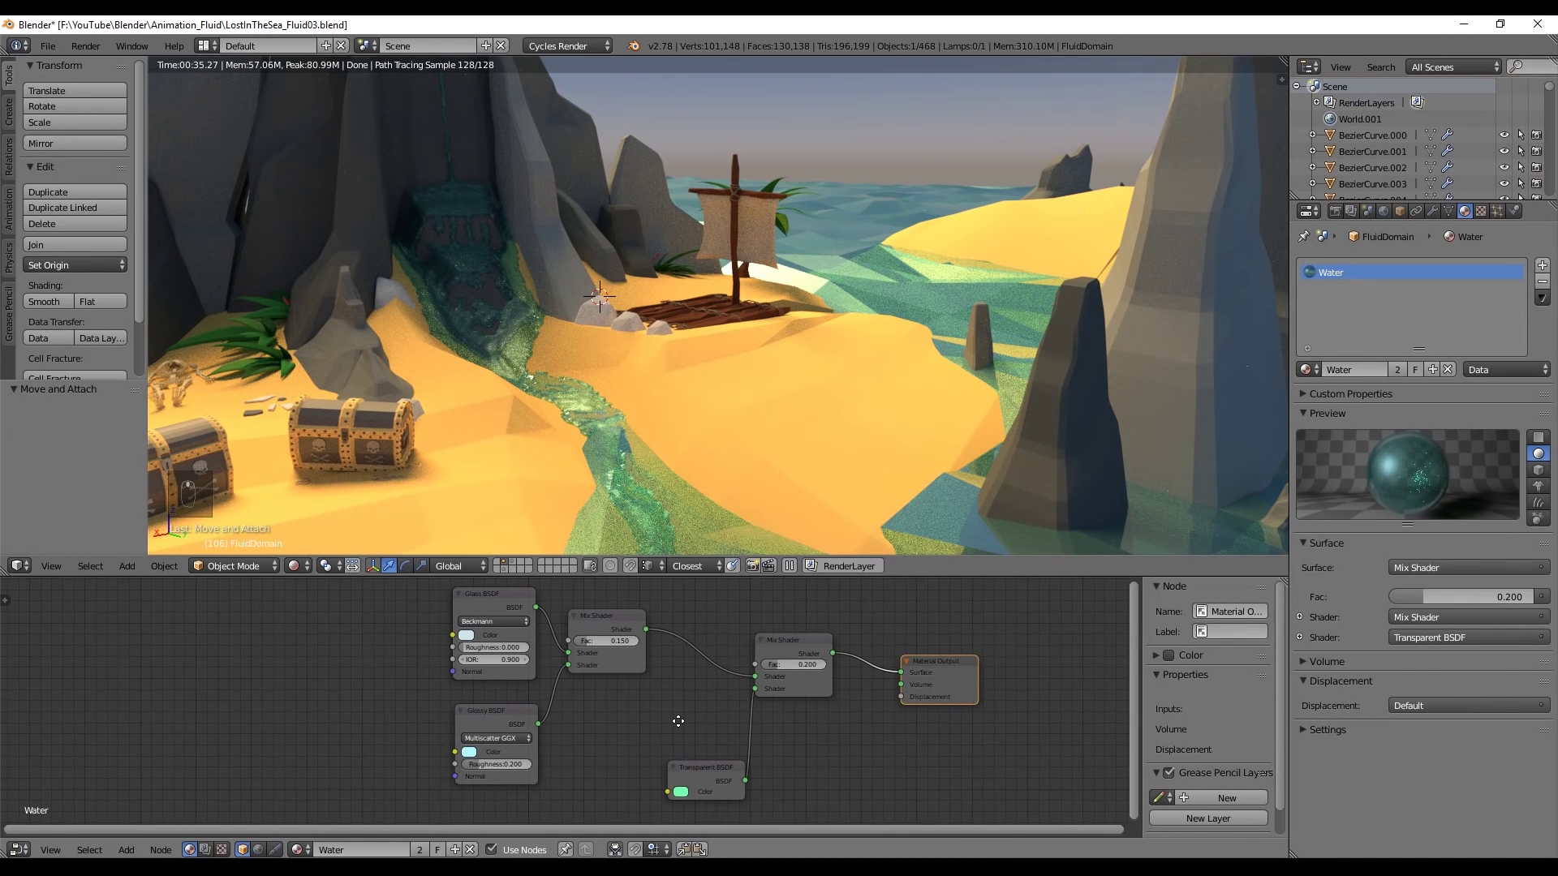
left_click_drag(689, 767, 611, 714)
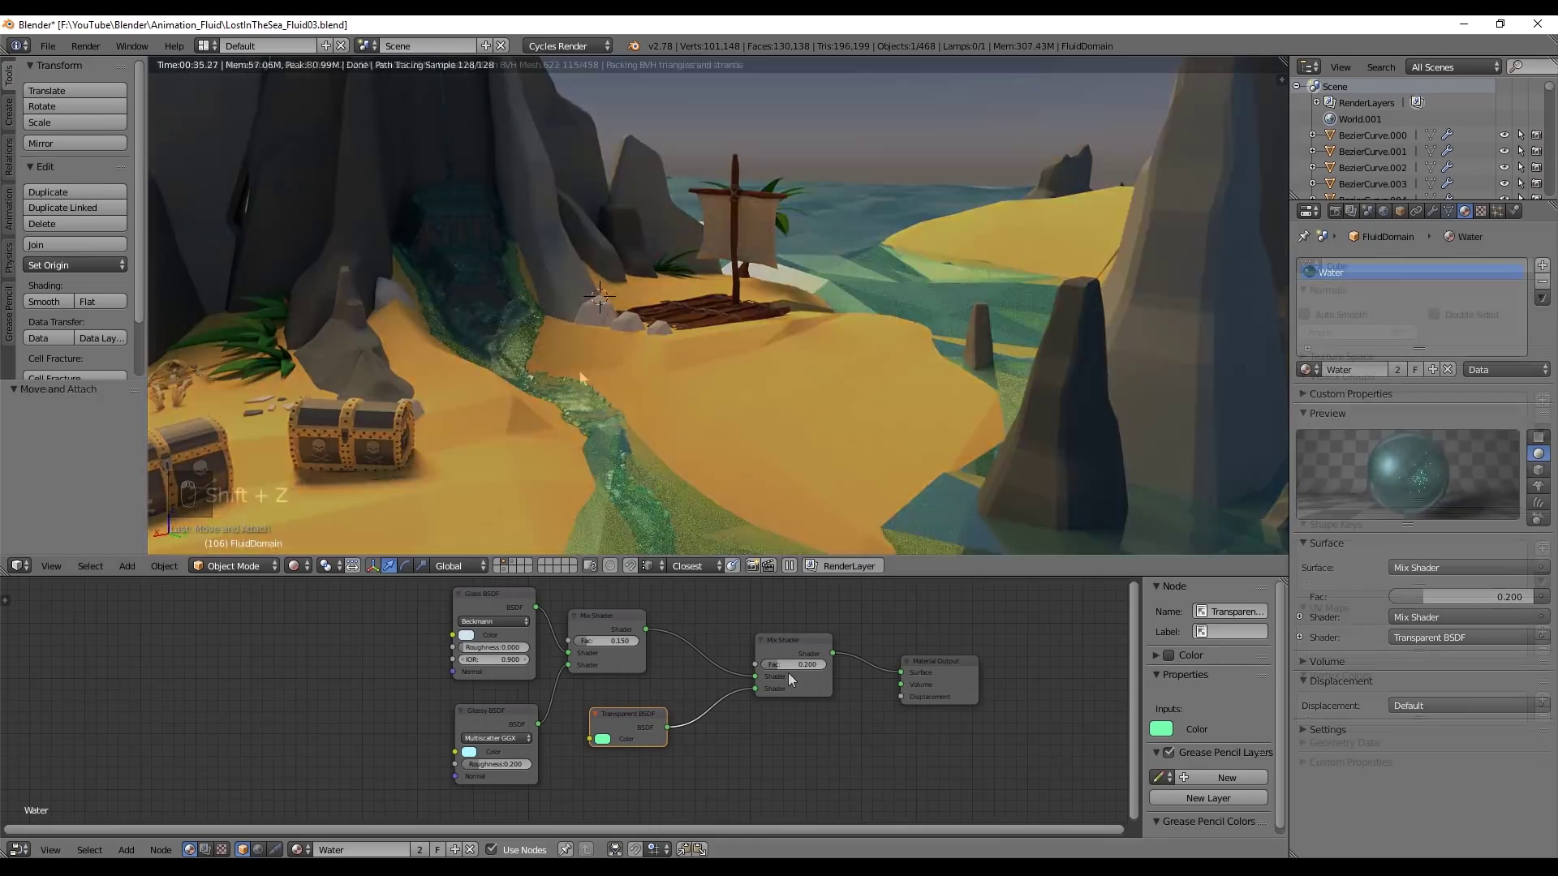
Enable Auto Smooth on the fluid domain's mesh and preview the water in rendered shading
key("shift+z")
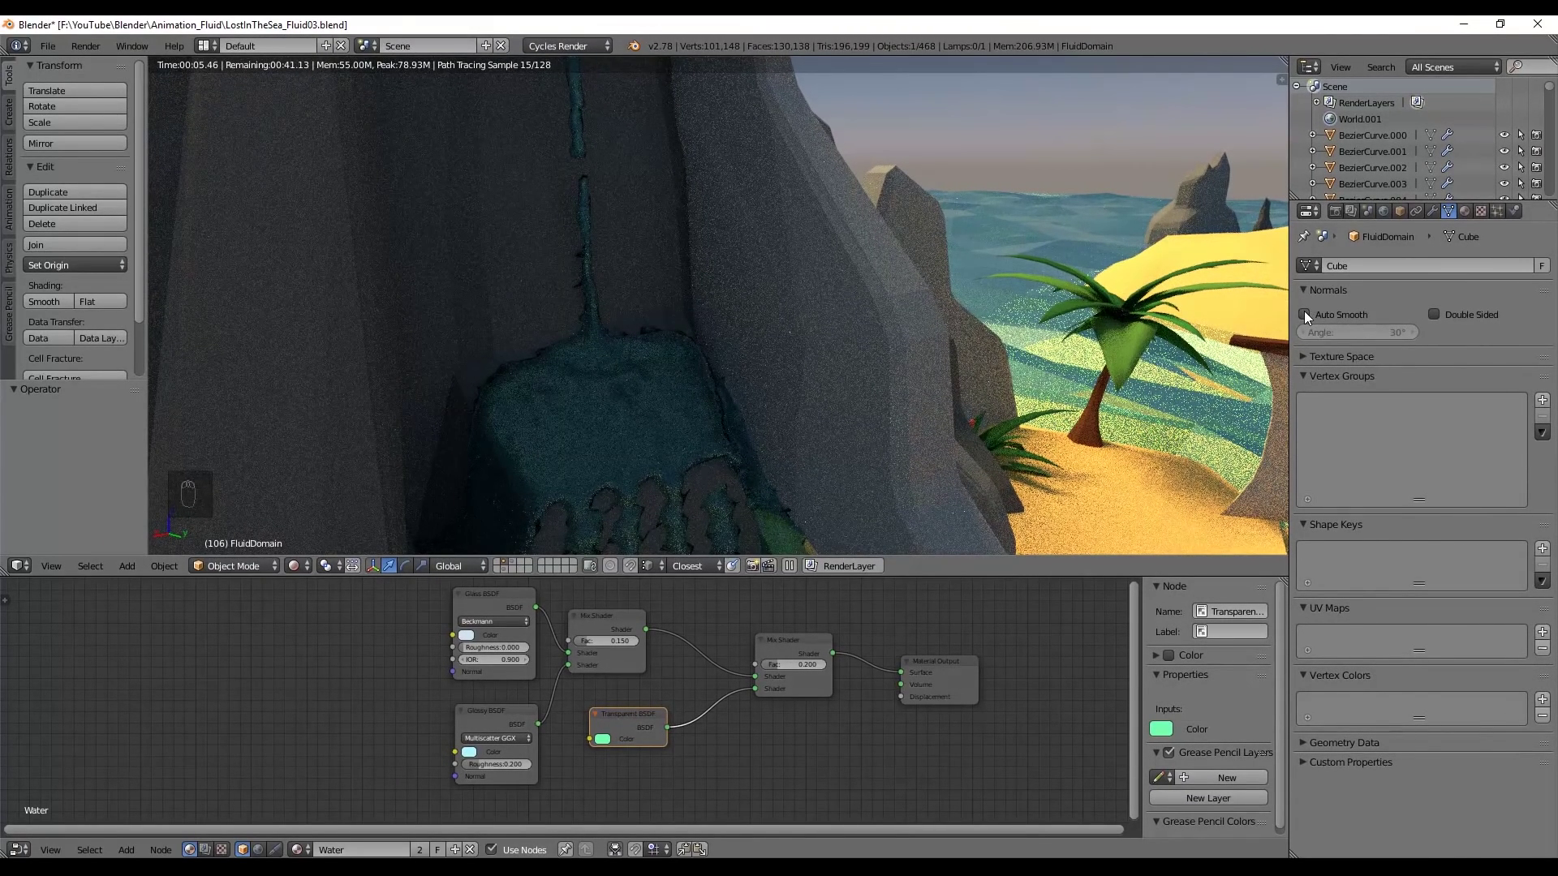
left_click(1304, 313)
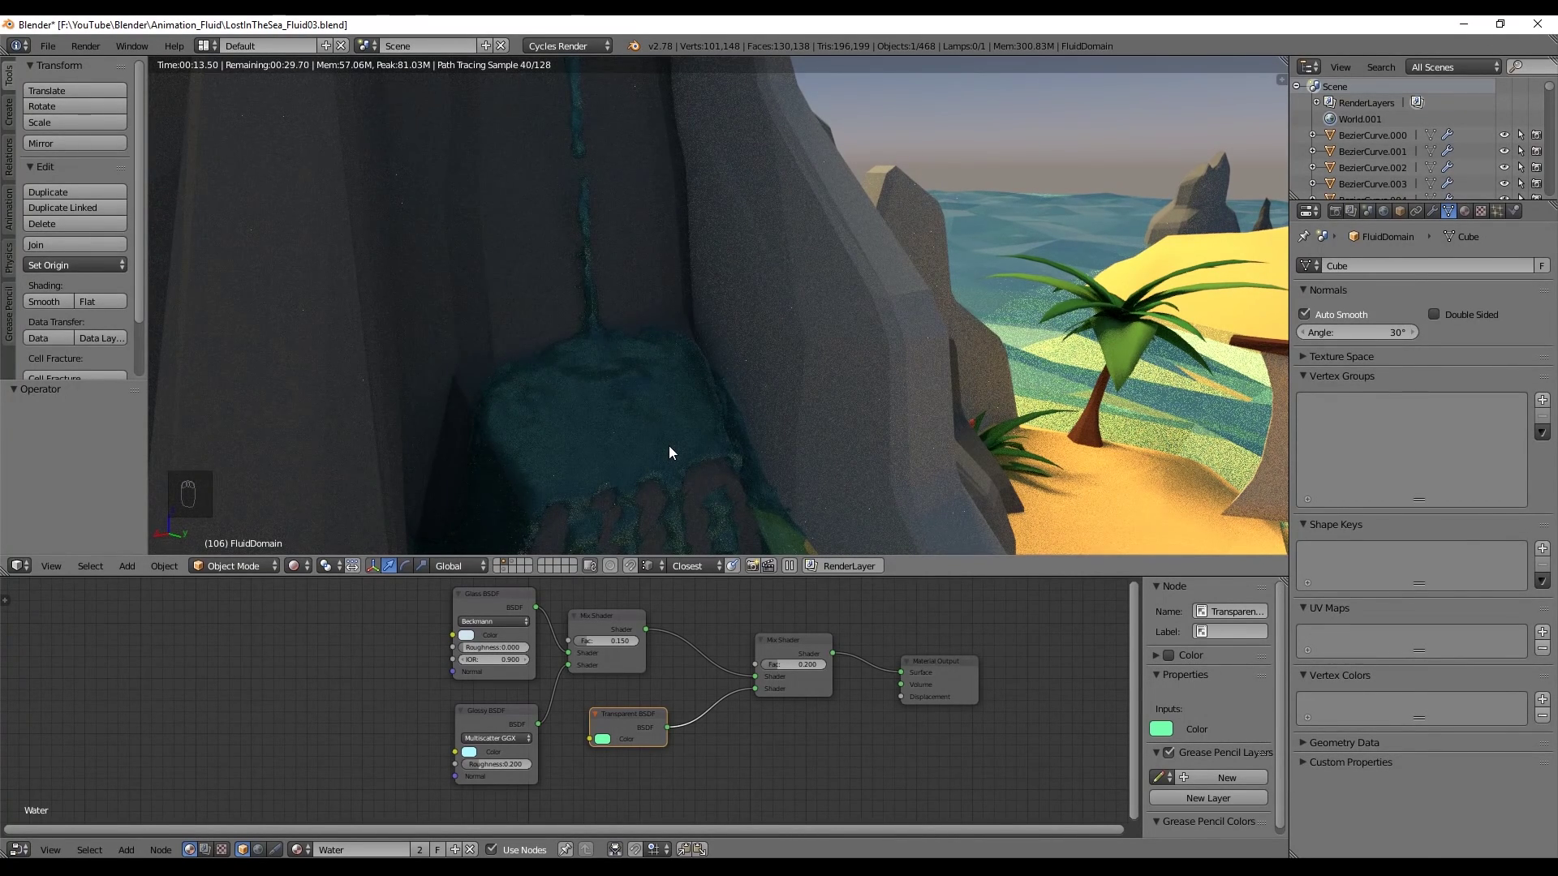
Return the viewport to solid shading, switch the lower area to the Dope Sheet, and set the current frame to 0
key("z")
scroll(669, 445, "down", 6)
key("z")
middle_click_drag(777, 436, 701, 412)
scroll(721, 456, "down", 3)
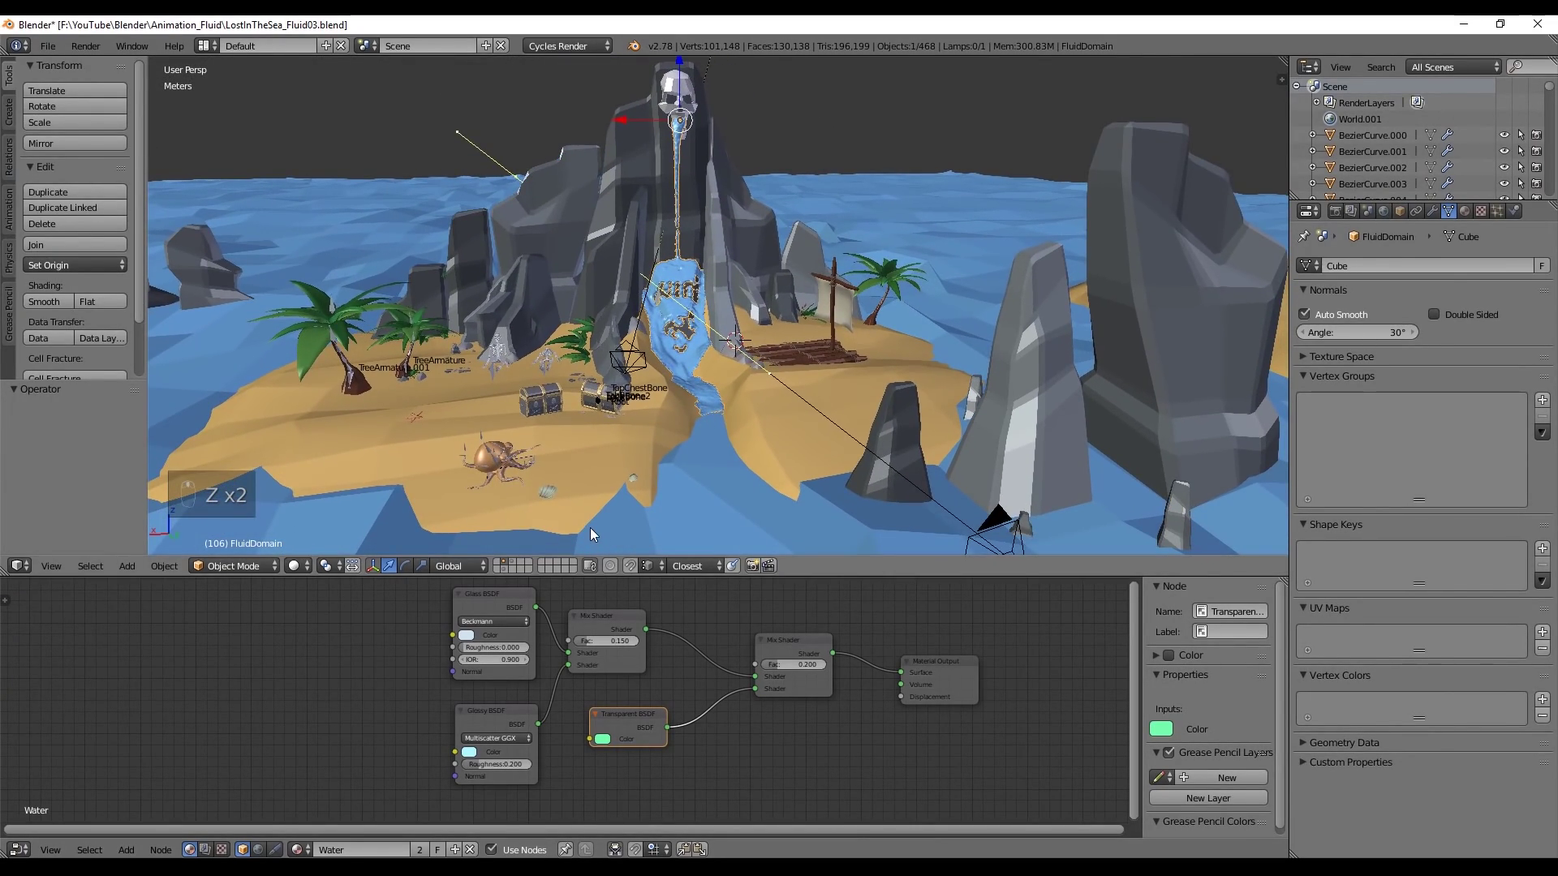
left_click(17, 852)
left_click(49, 772)
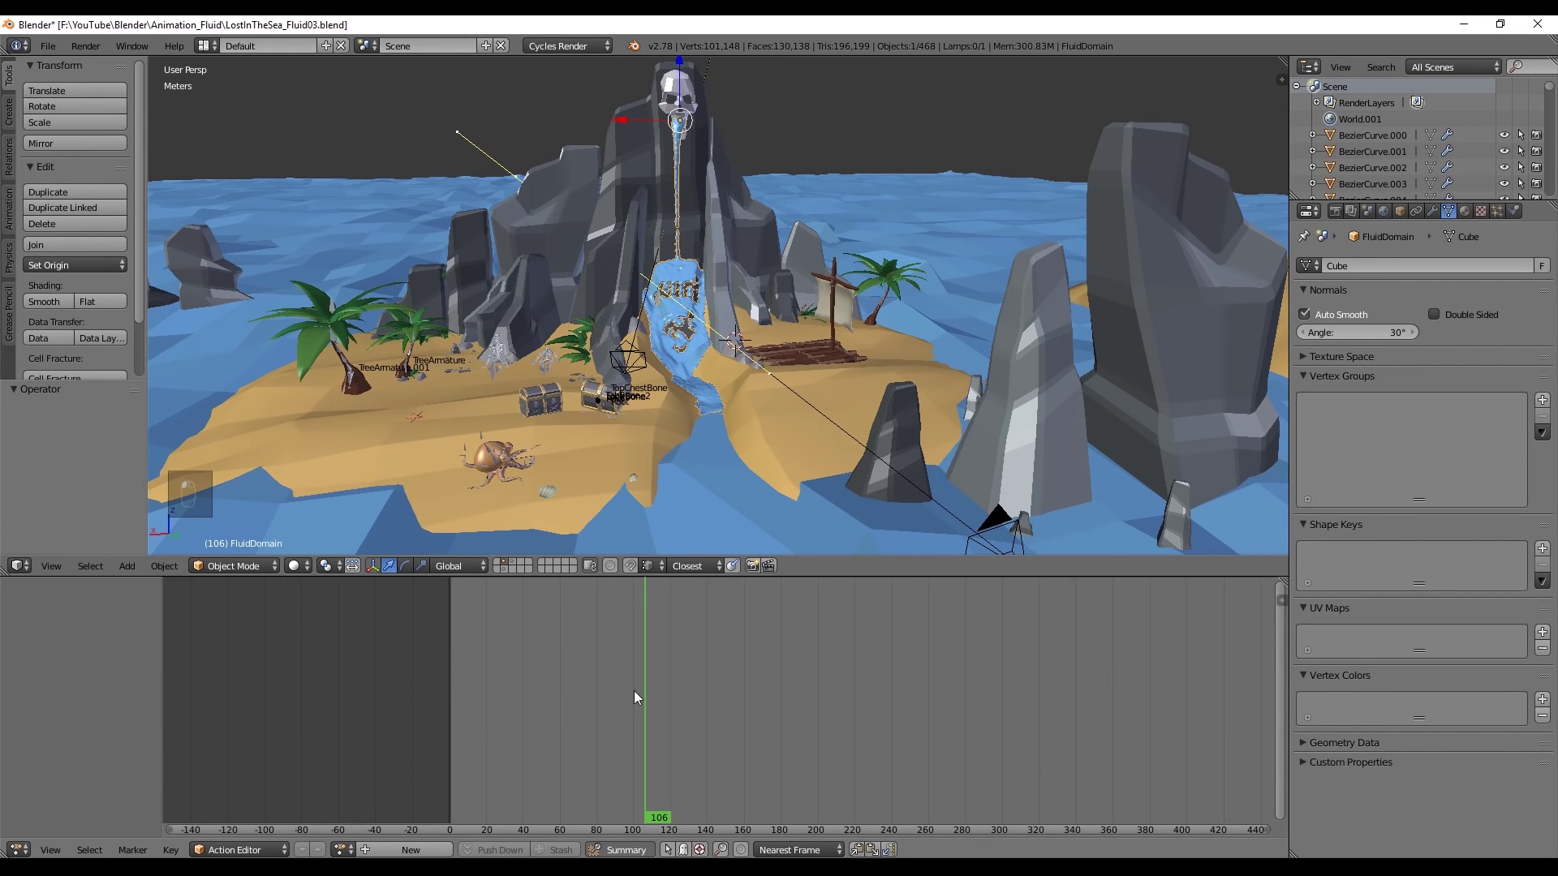
left_click(409, 707)
Show the fluid domain's physics settings and examine the extent of the domain box around the island
middle_click_drag(671, 300, 709, 344)
scroll(708, 308, "up", 1)
middle_click_drag(665, 278, 727, 459, "shift")
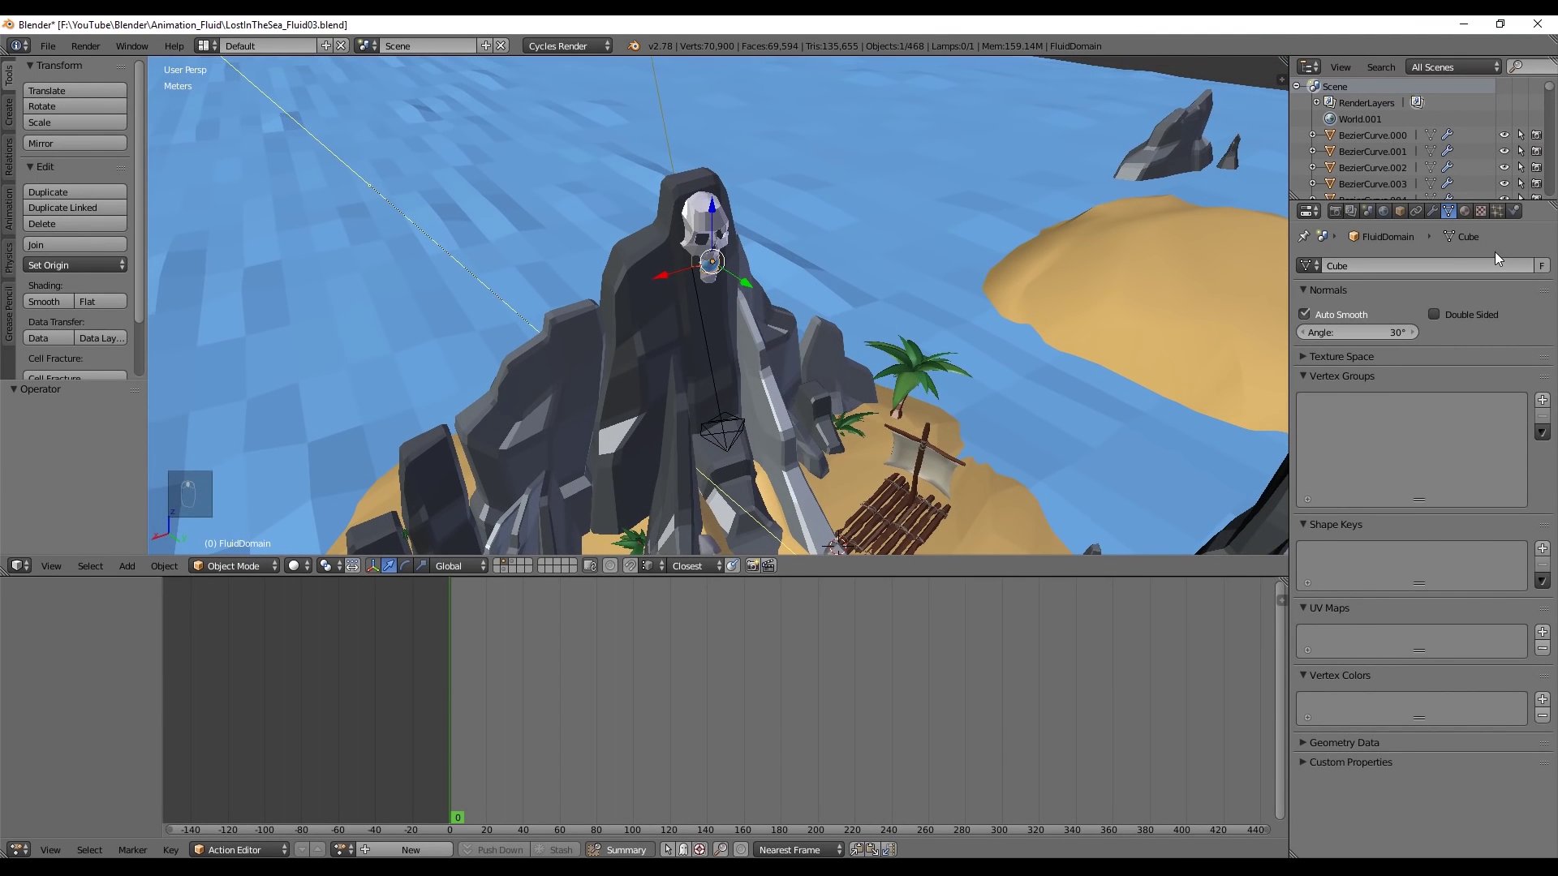
left_click(1513, 211)
scroll(970, 412, "up", 5)
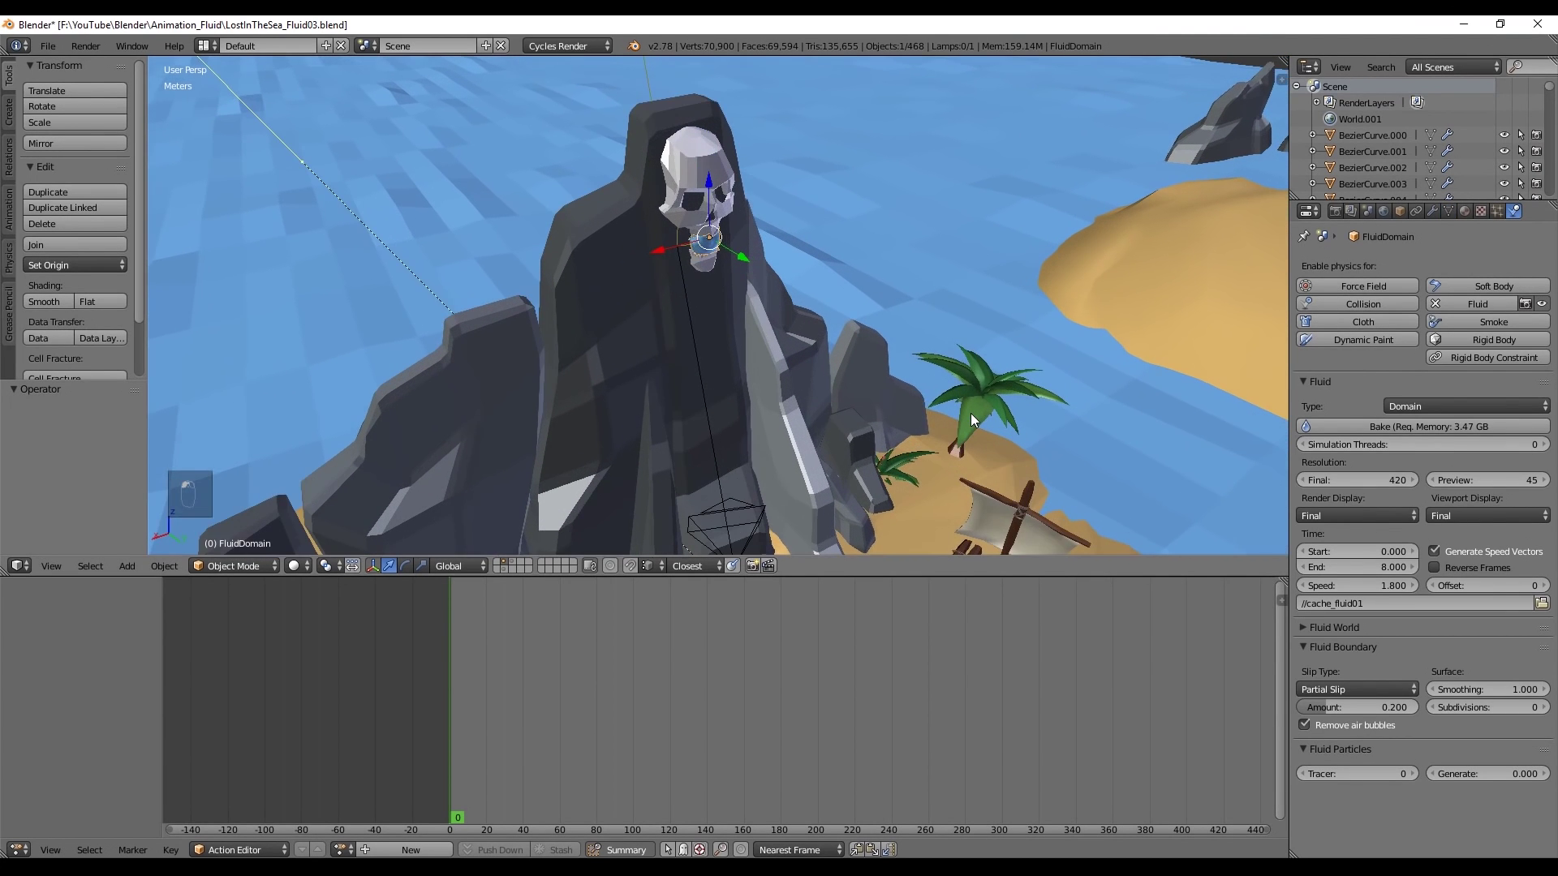
middle_click_drag(859, 417, 879, 331, "shift")
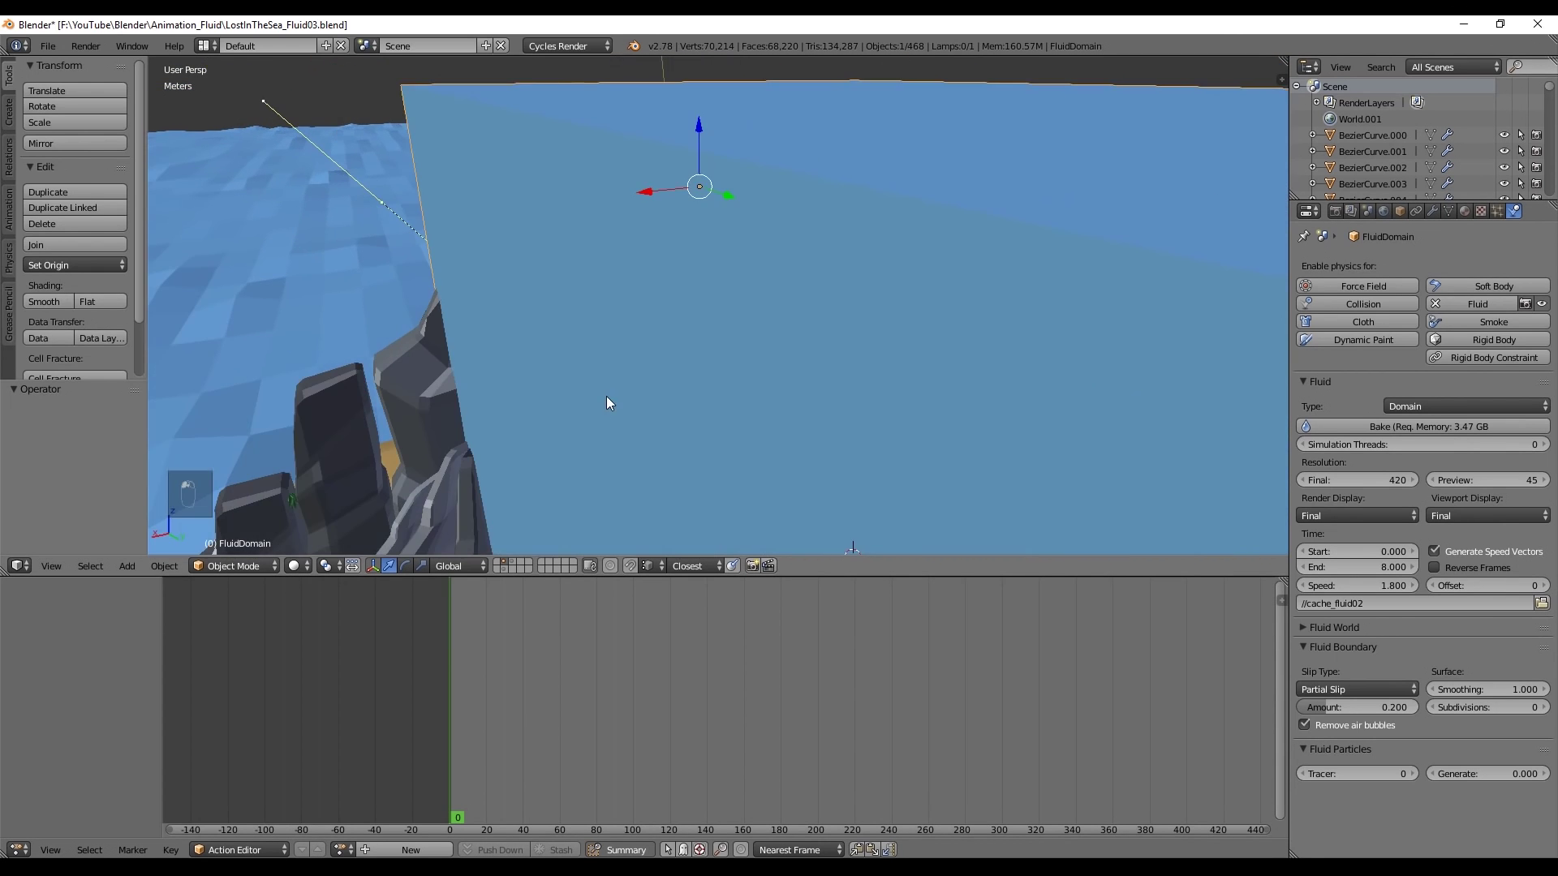
scroll(606, 396, "down", 3)
middle_click_drag(923, 334, 1021, 301)
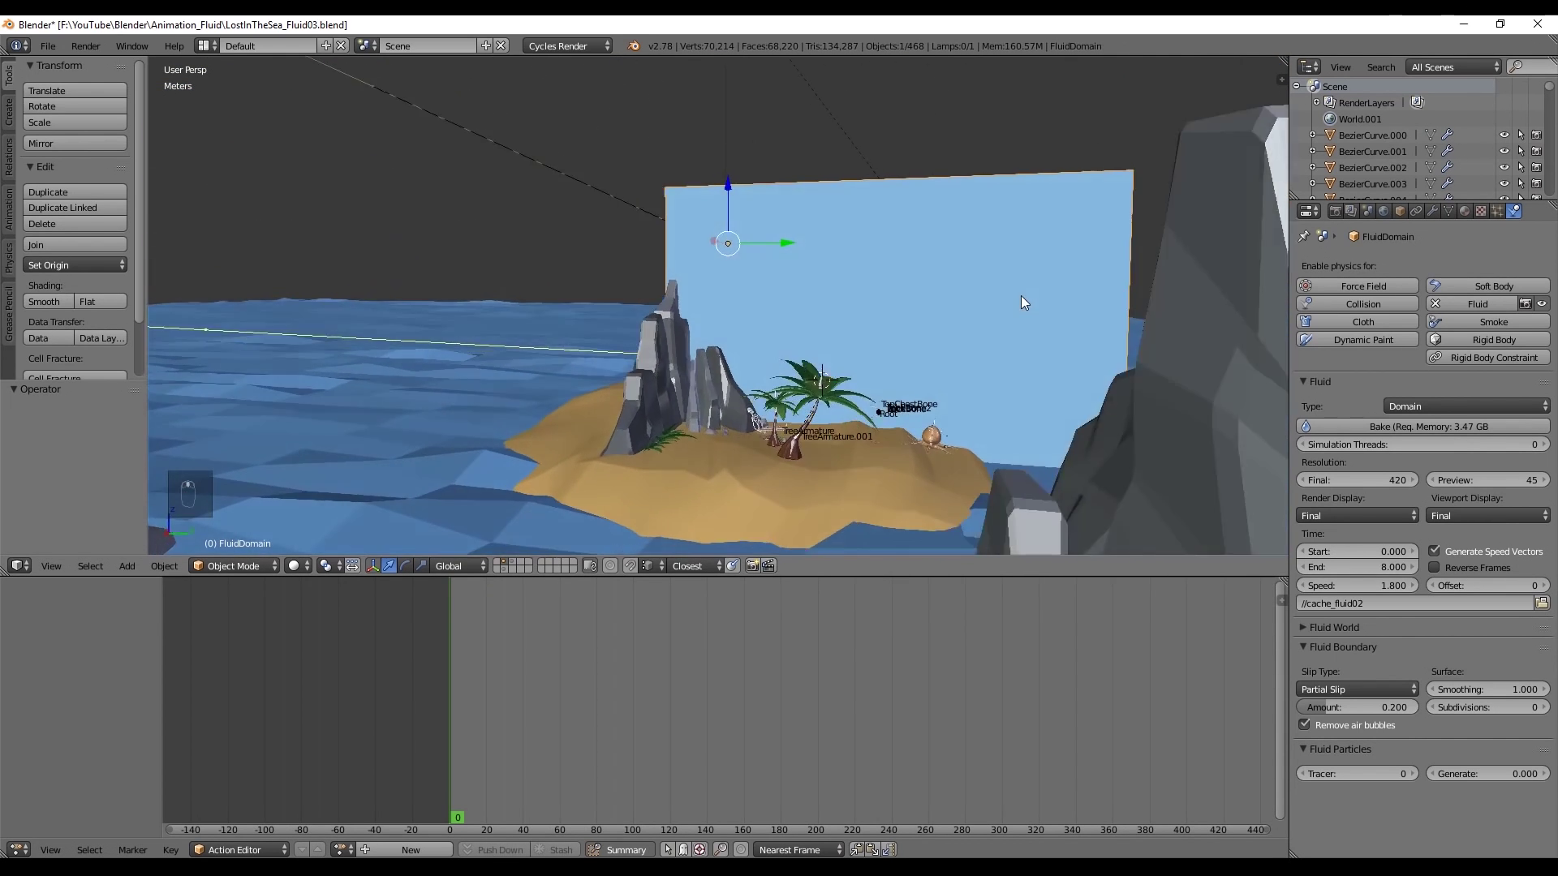